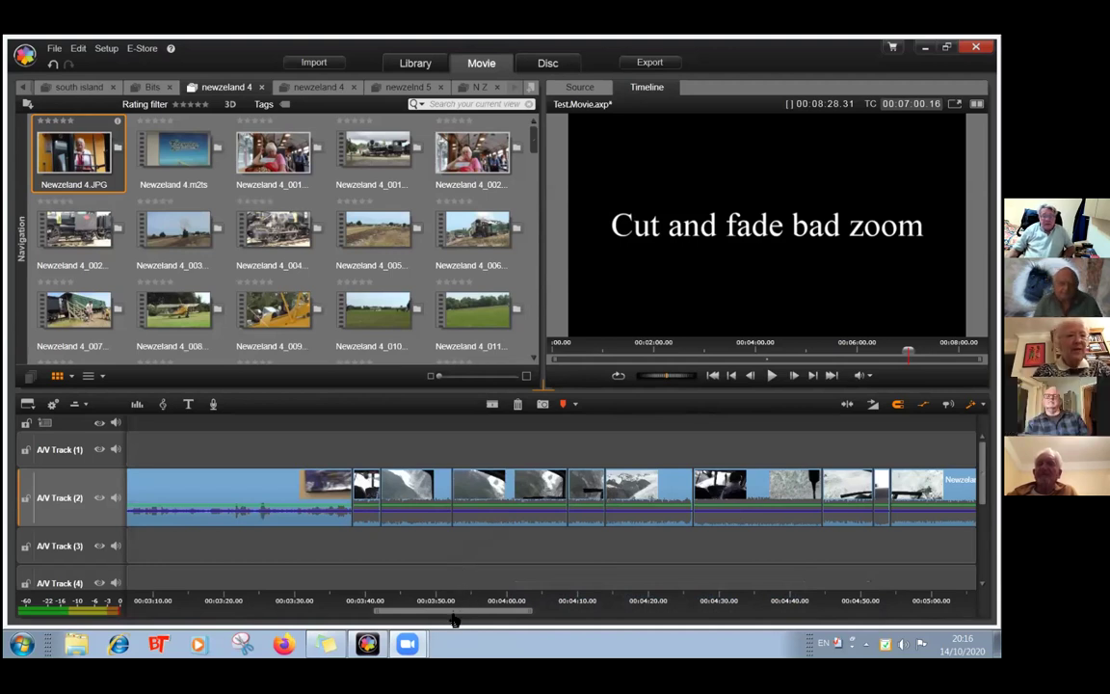
- Bring the start of the movie timeline into view and move the program window lower on the desktop
drag(457, 615, 190, 618)
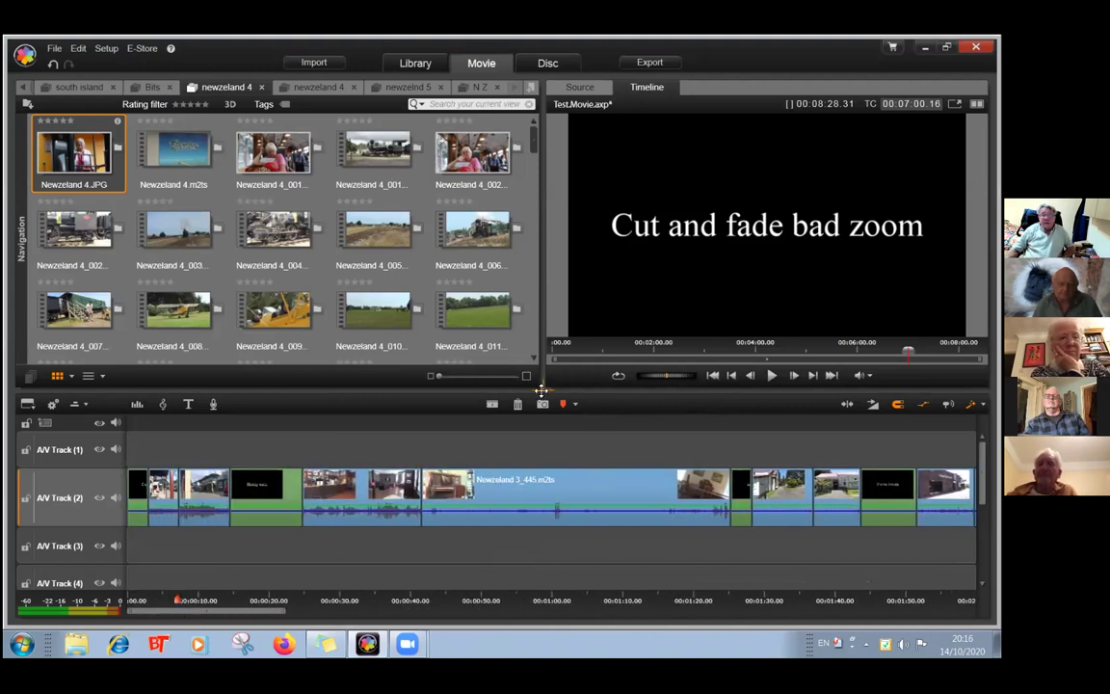
drag(543, 387, 561, 324)
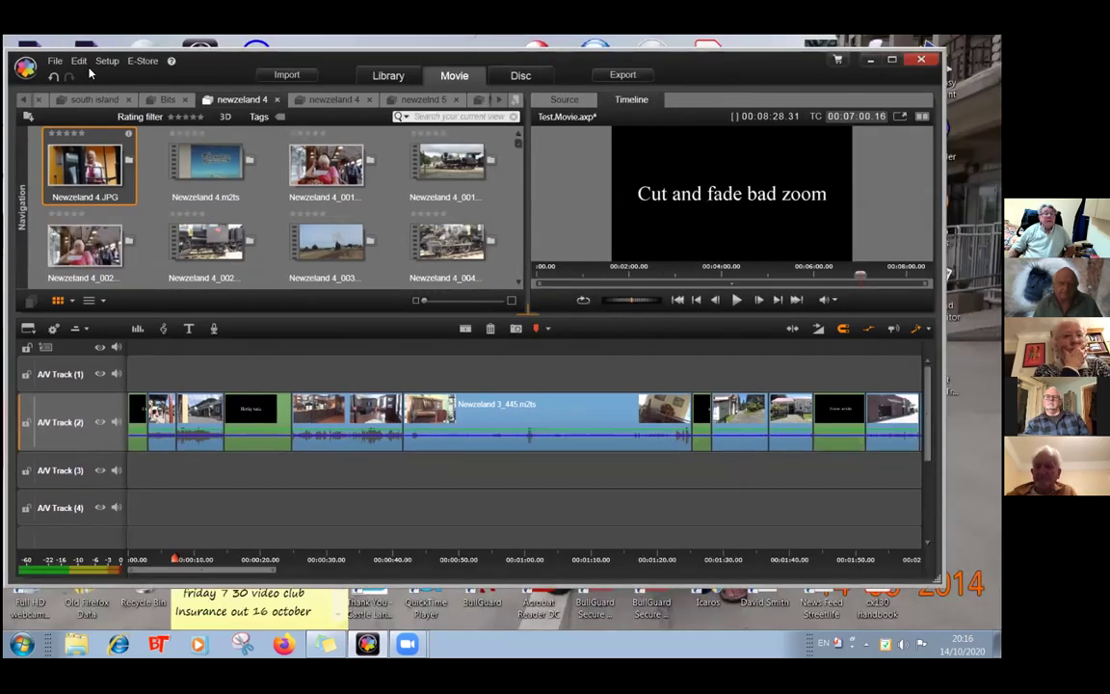
click(78, 61)
click(81, 60)
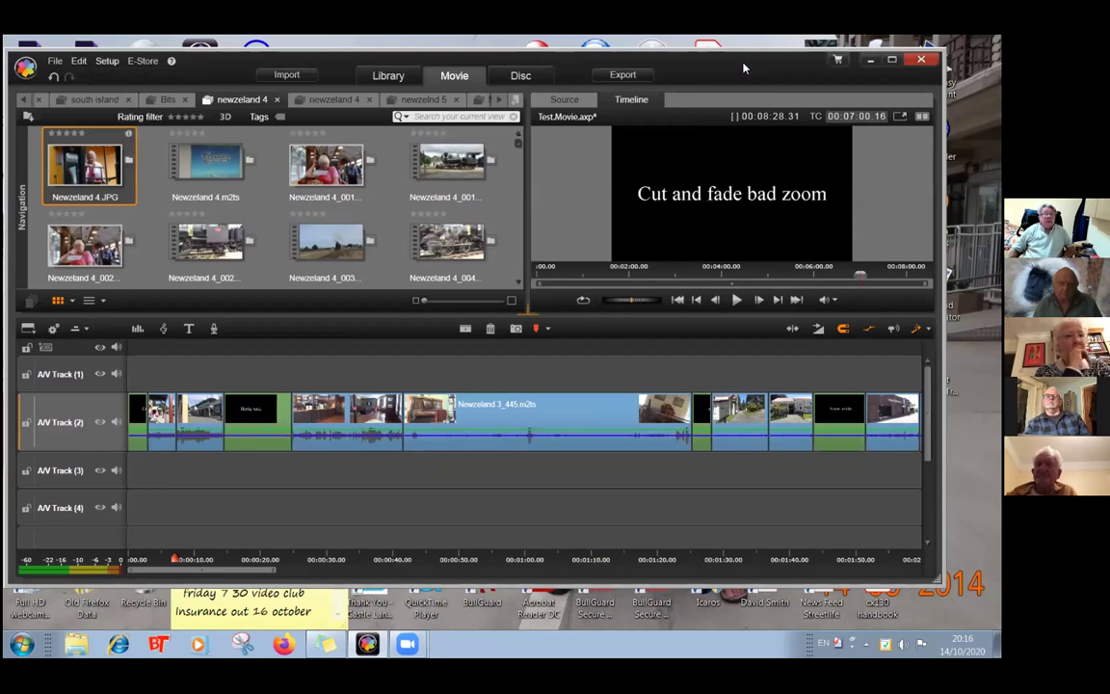
drag(743, 68, 753, 98)
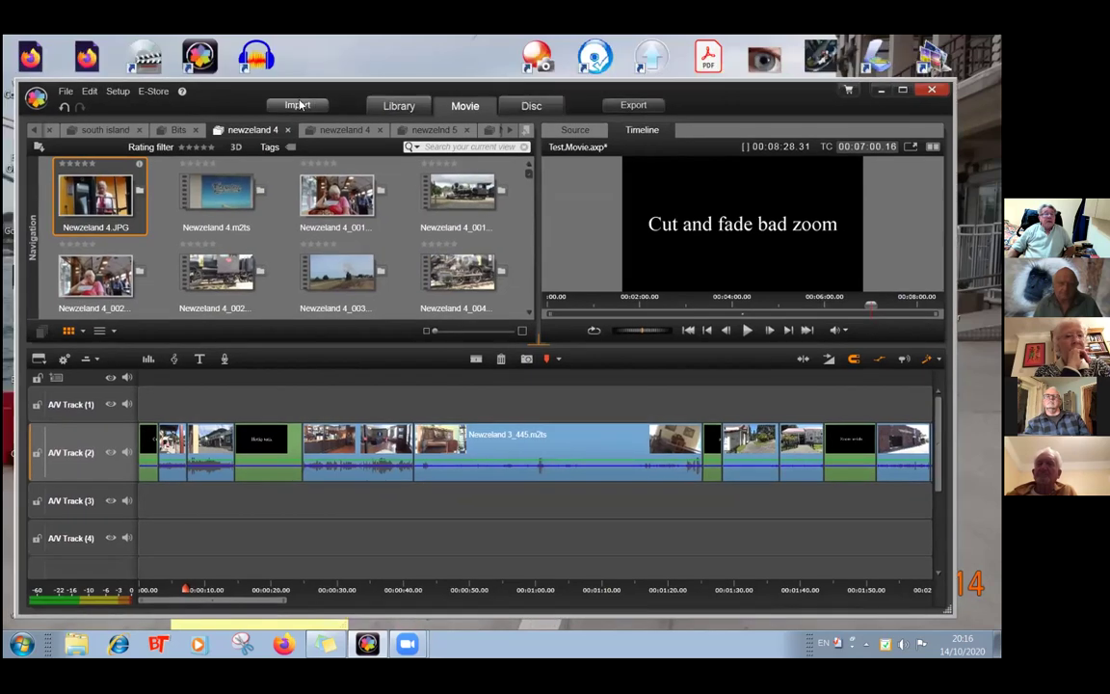
click(64, 91)
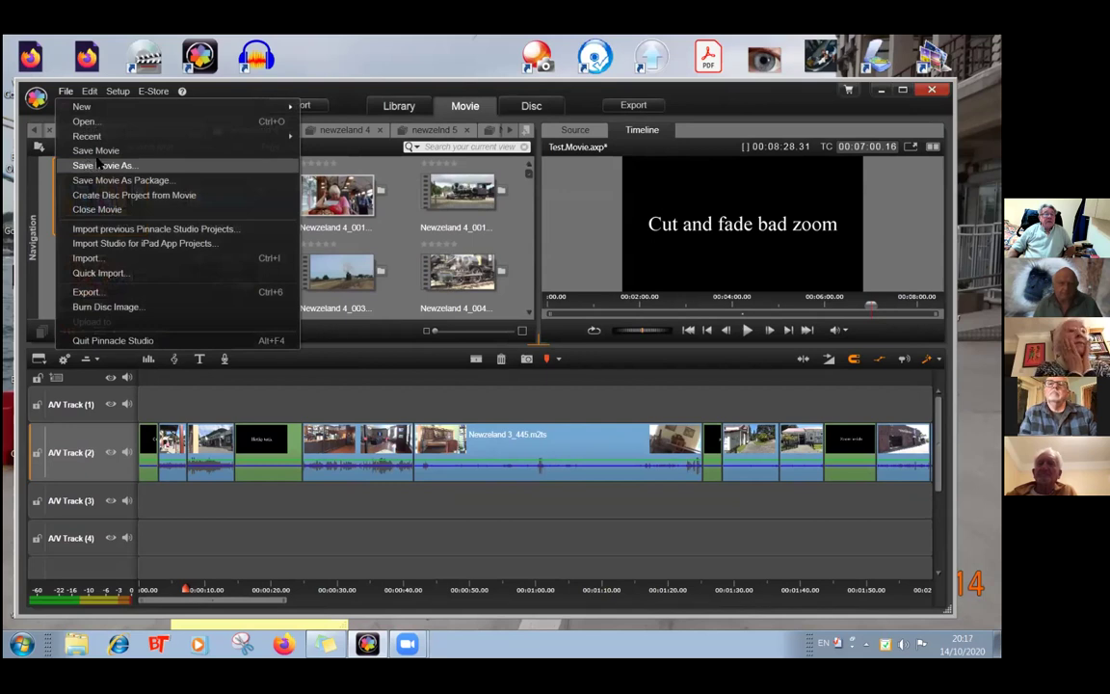
mouse_move(87, 136)
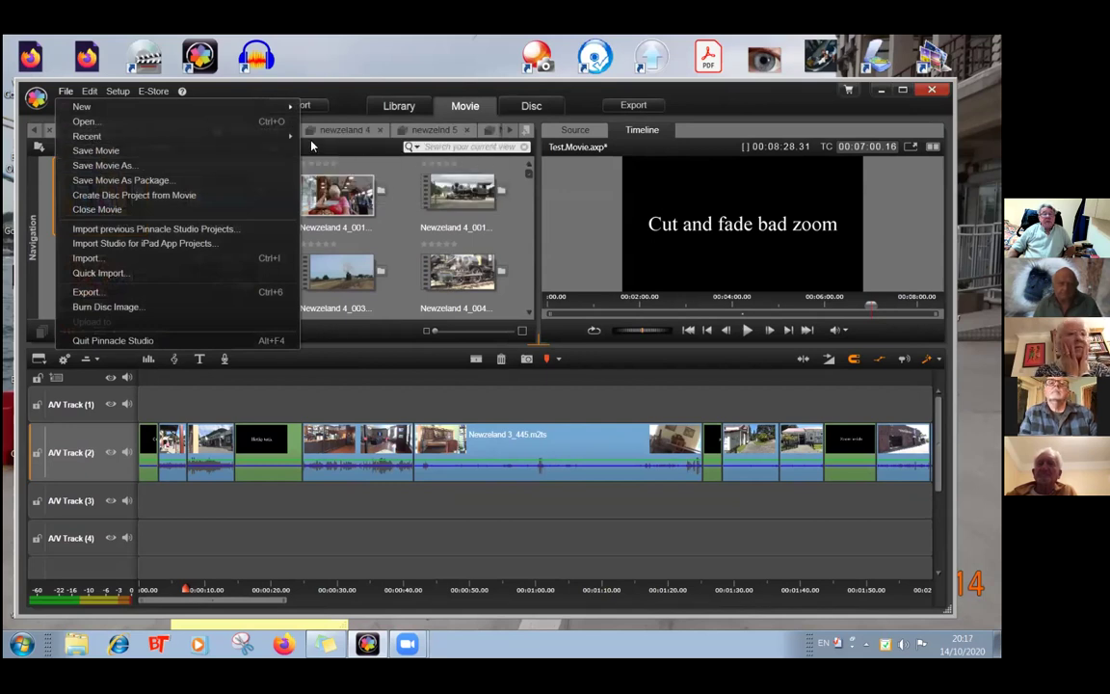
mouse_move(286, 142)
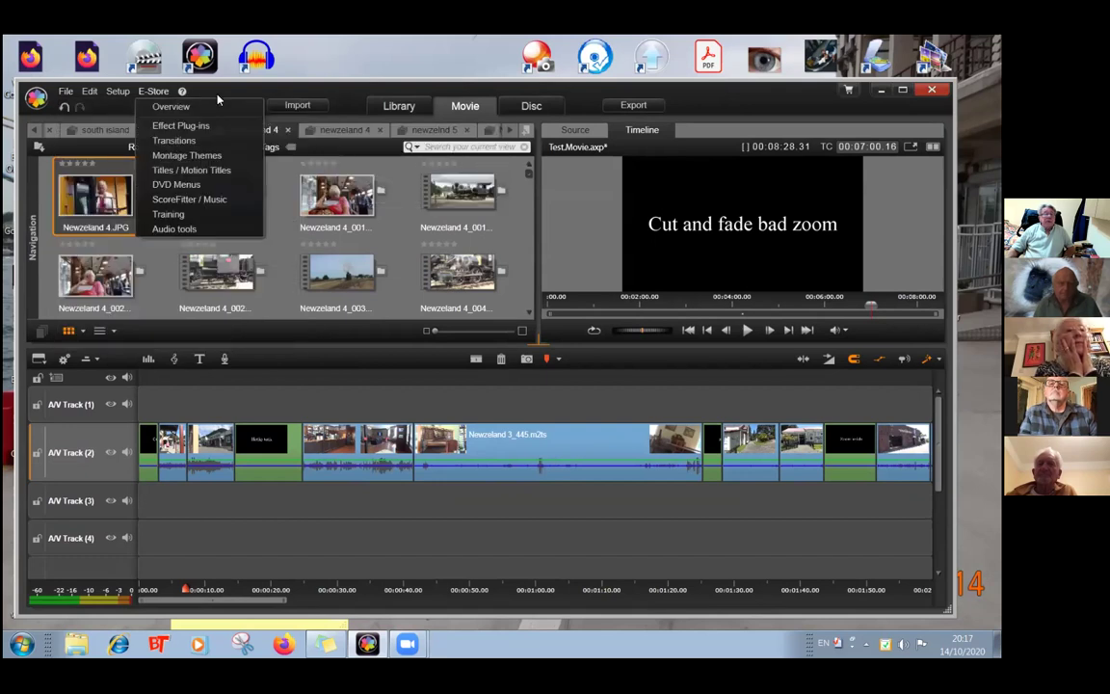
- Review the Watchfolders settings in the Control Panel and the Studio Importer options, closing each window after viewing
mouse_move(103, 98)
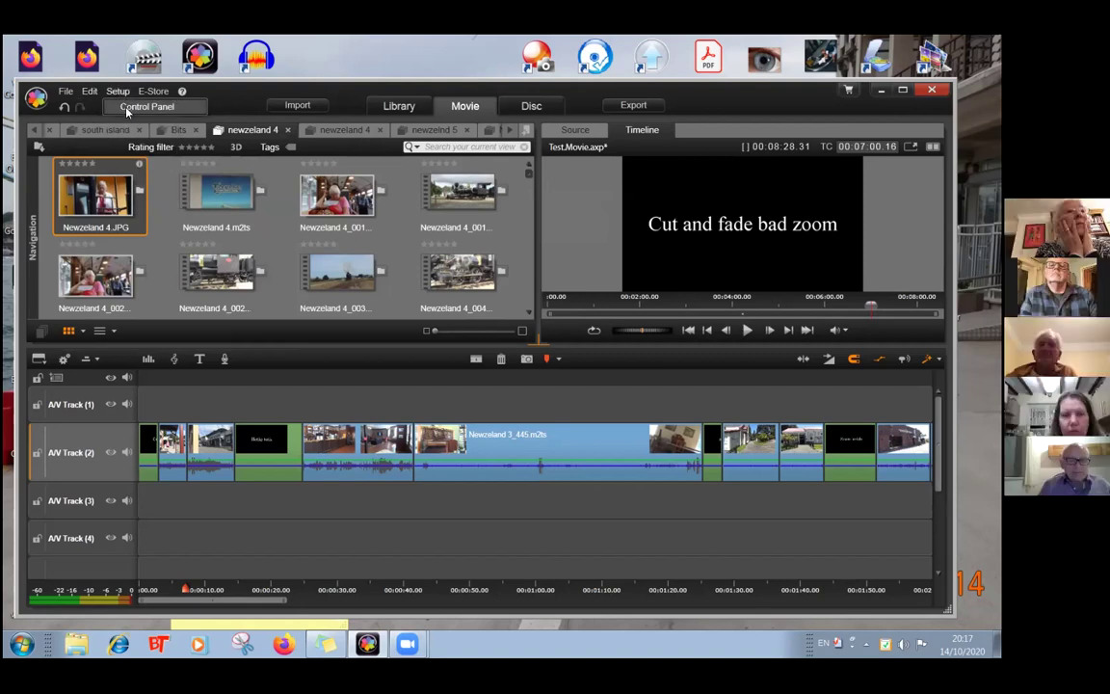
click(128, 108)
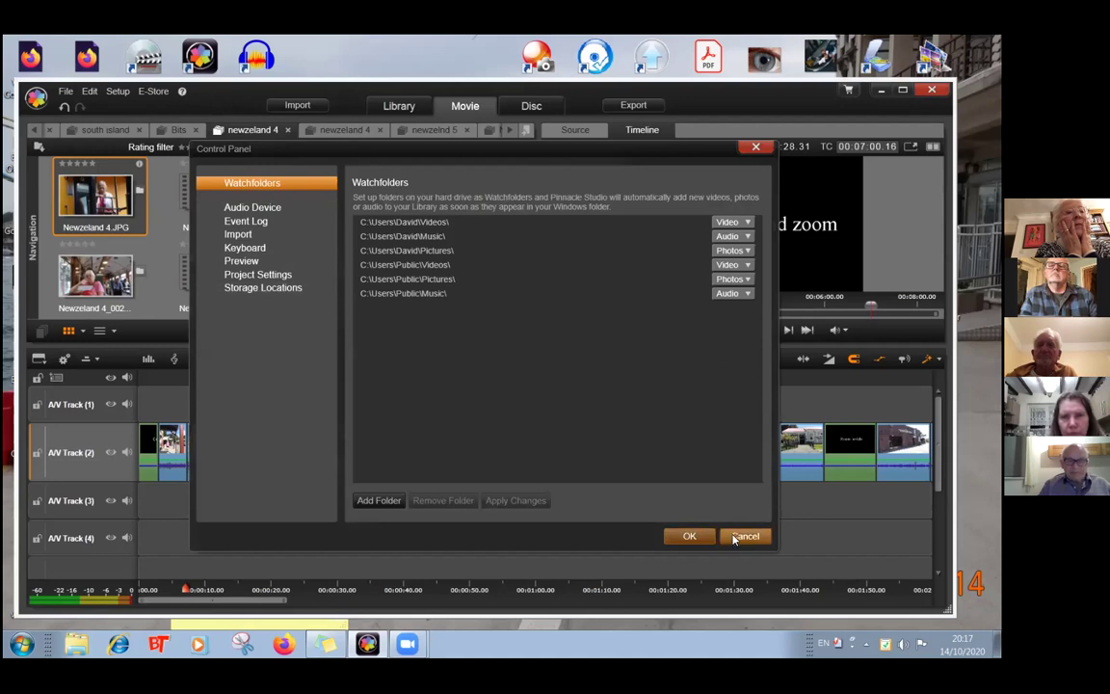
click(692, 536)
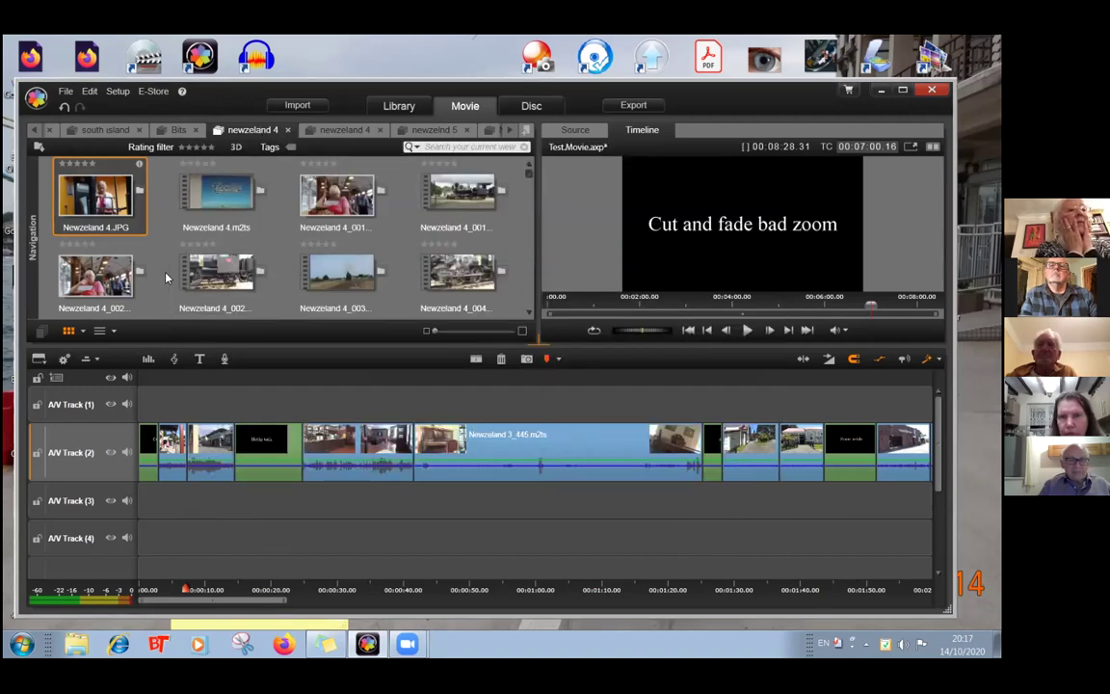
click(298, 108)
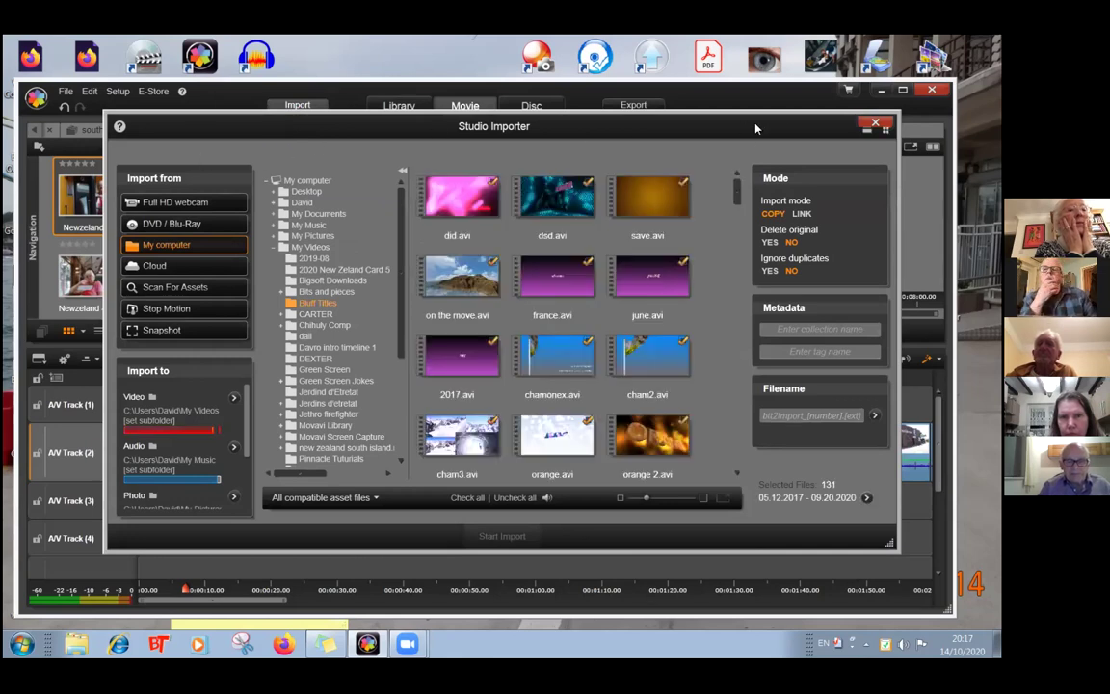
click(876, 124)
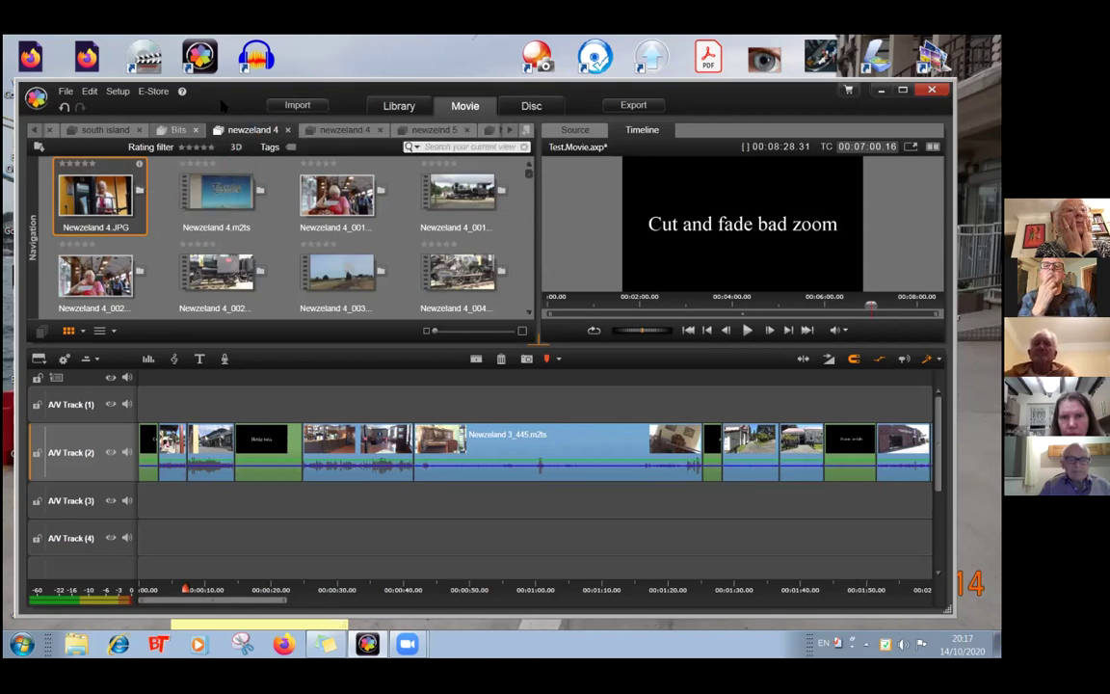
- Open the TEST collection in the library
click(399, 107)
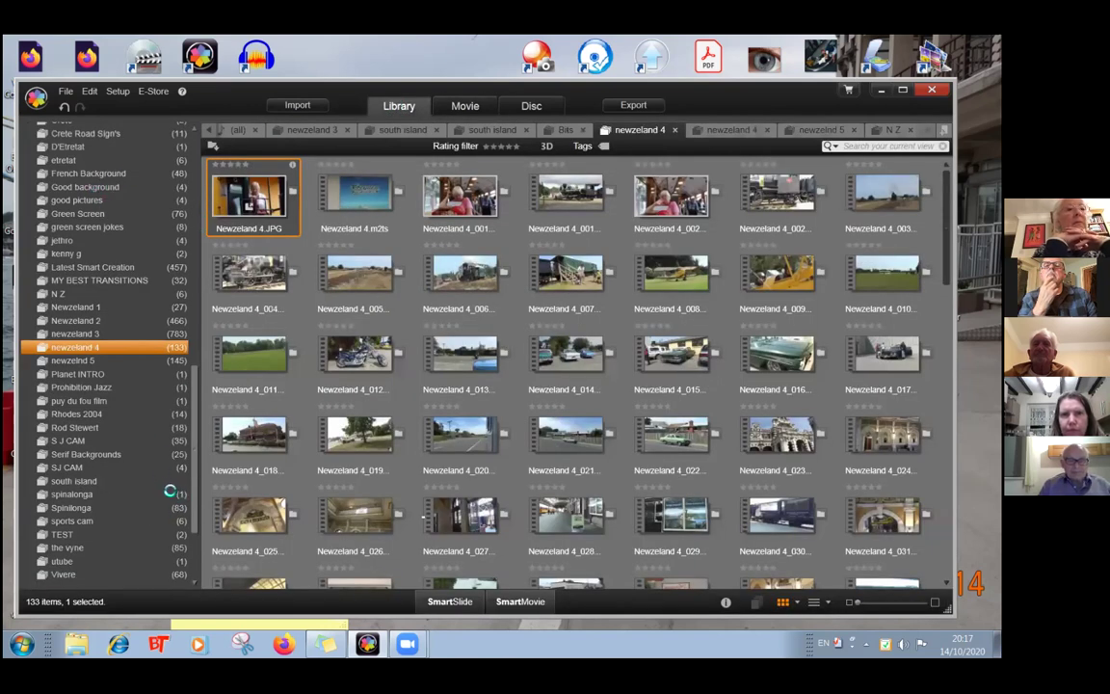
drag(193, 405, 196, 446)
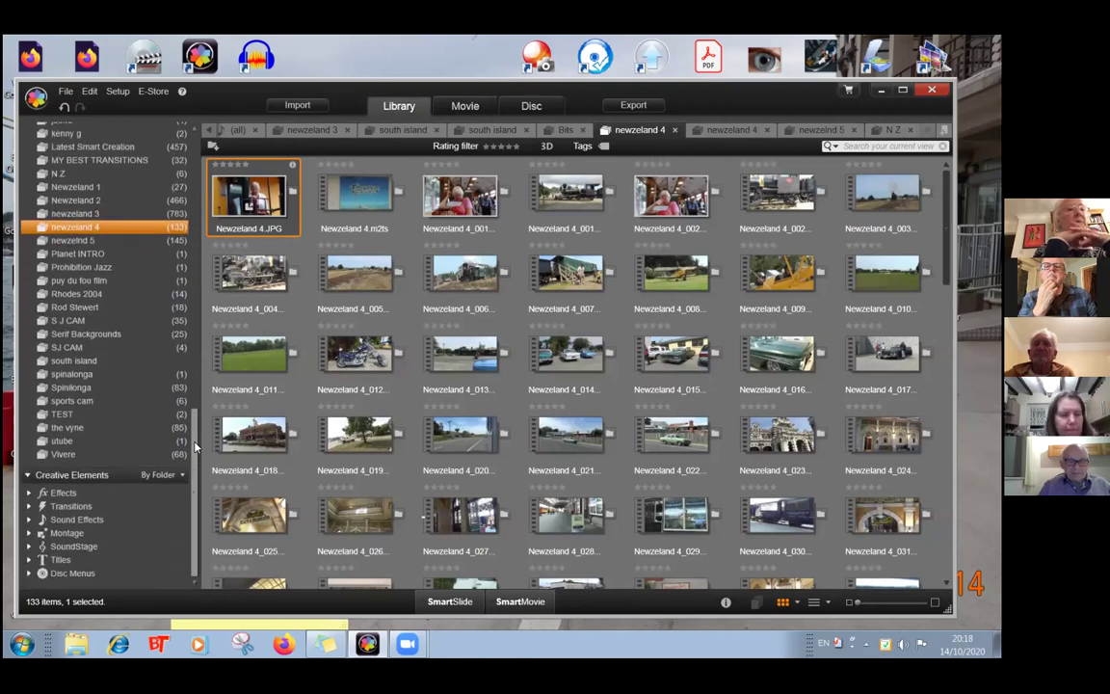
click(47, 415)
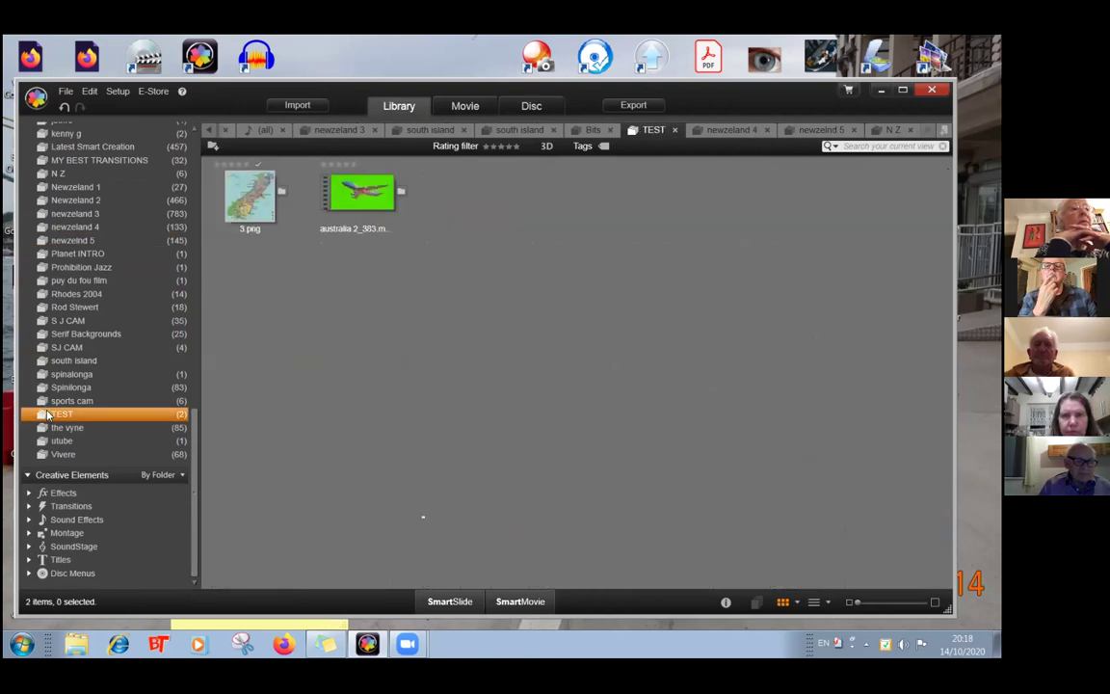
- In the Studio Importer's Bluff Titles folder, uncheck all files and select only the RHODES 2004 title clip
click(283, 106)
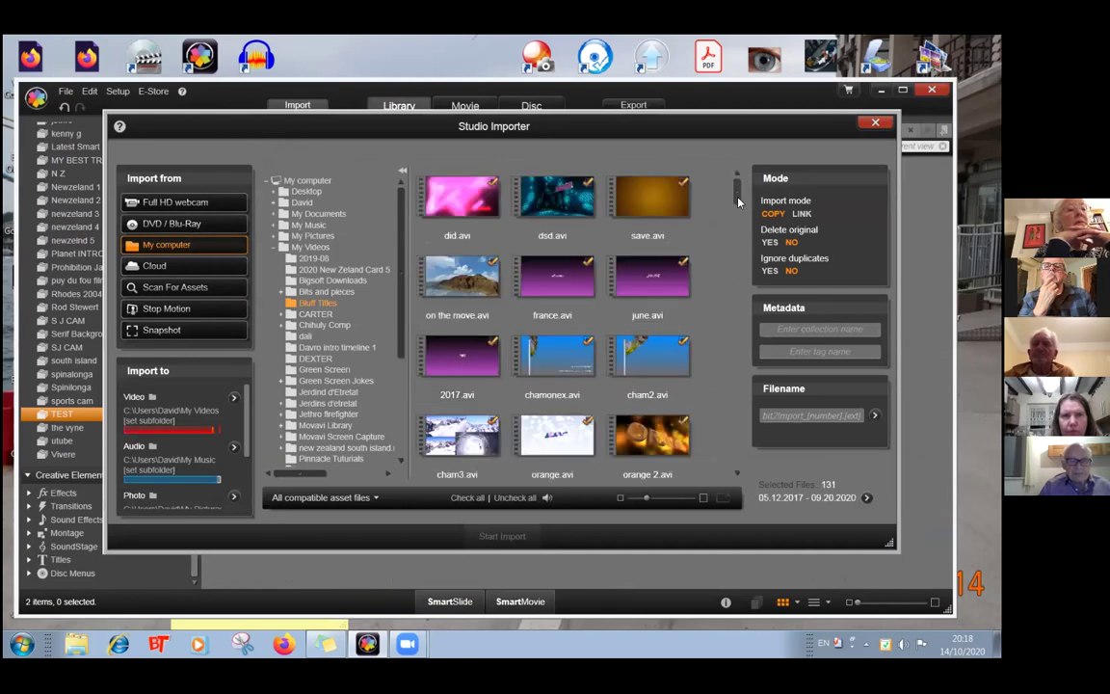
scroll(736, 322, down, 1)
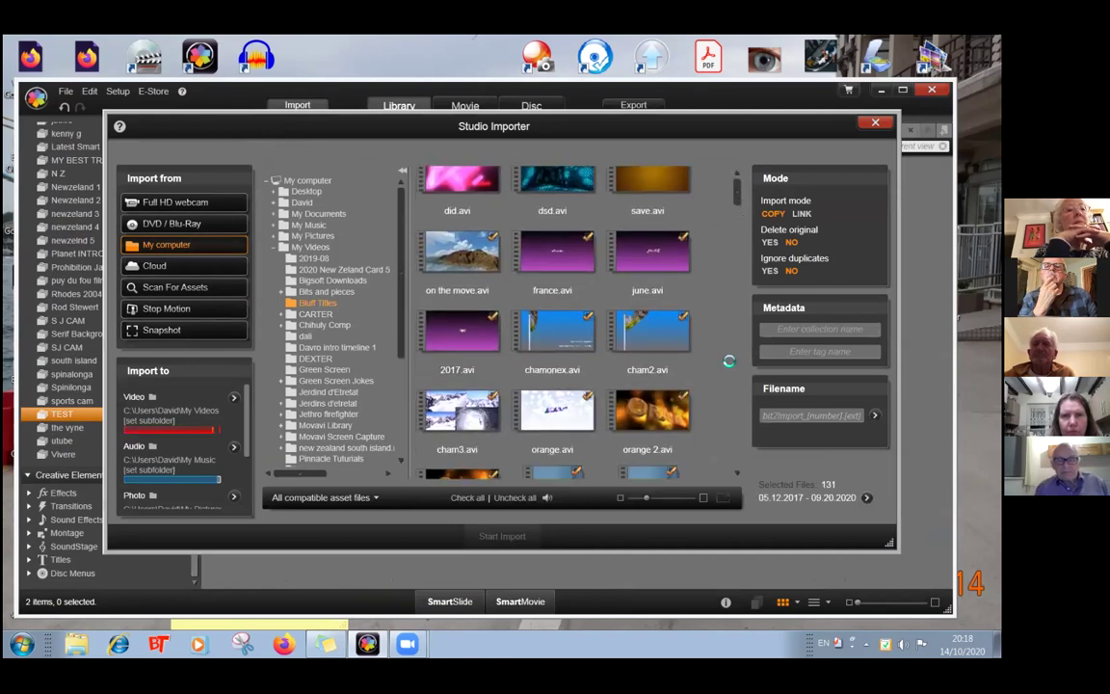
scroll(727, 465, down, 4)
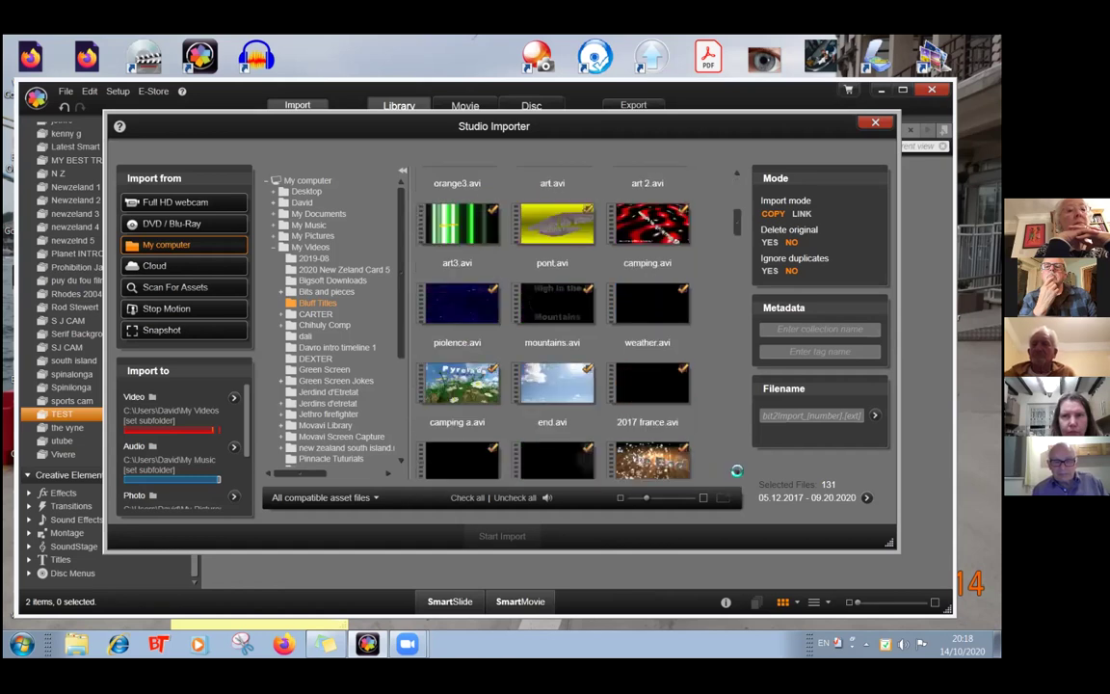
scroll(661, 463, down, 5)
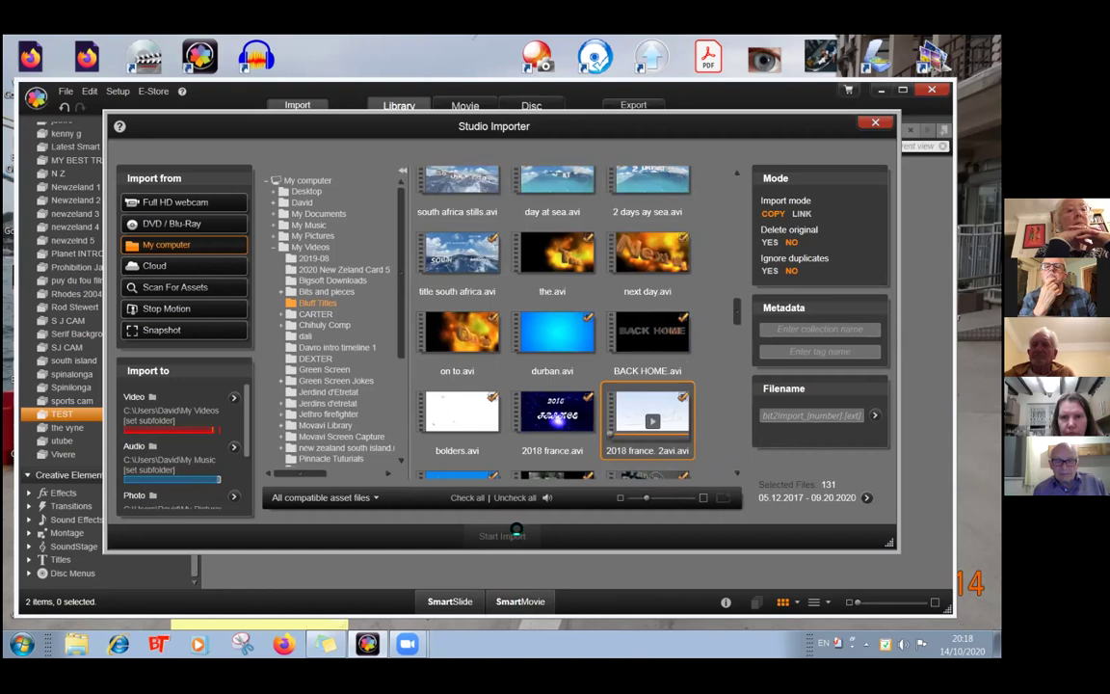
scroll(705, 416, down, 3)
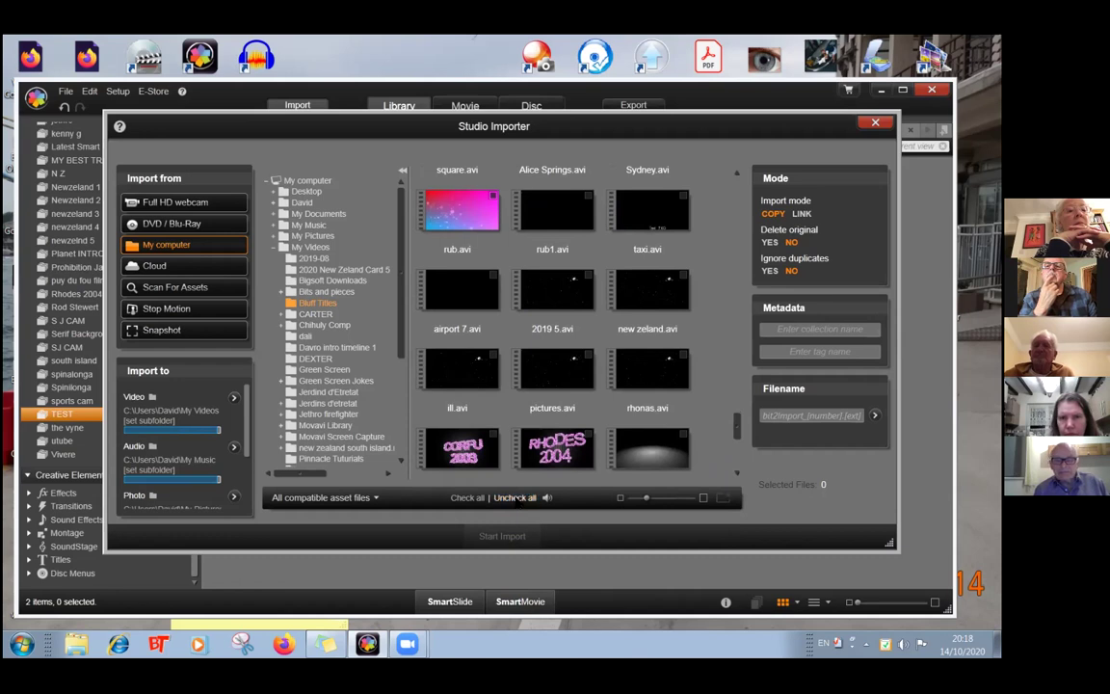
click(587, 435)
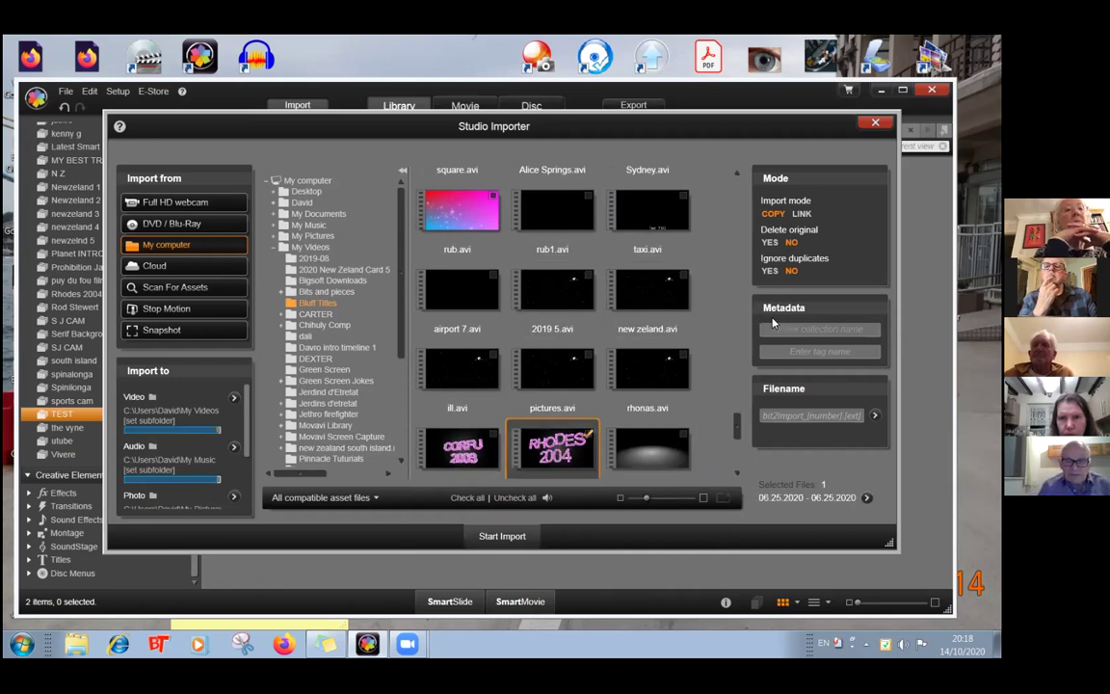
- Set the collection name to test, import the selected clip, and open the TEST collection
click(773, 327)
text(test)
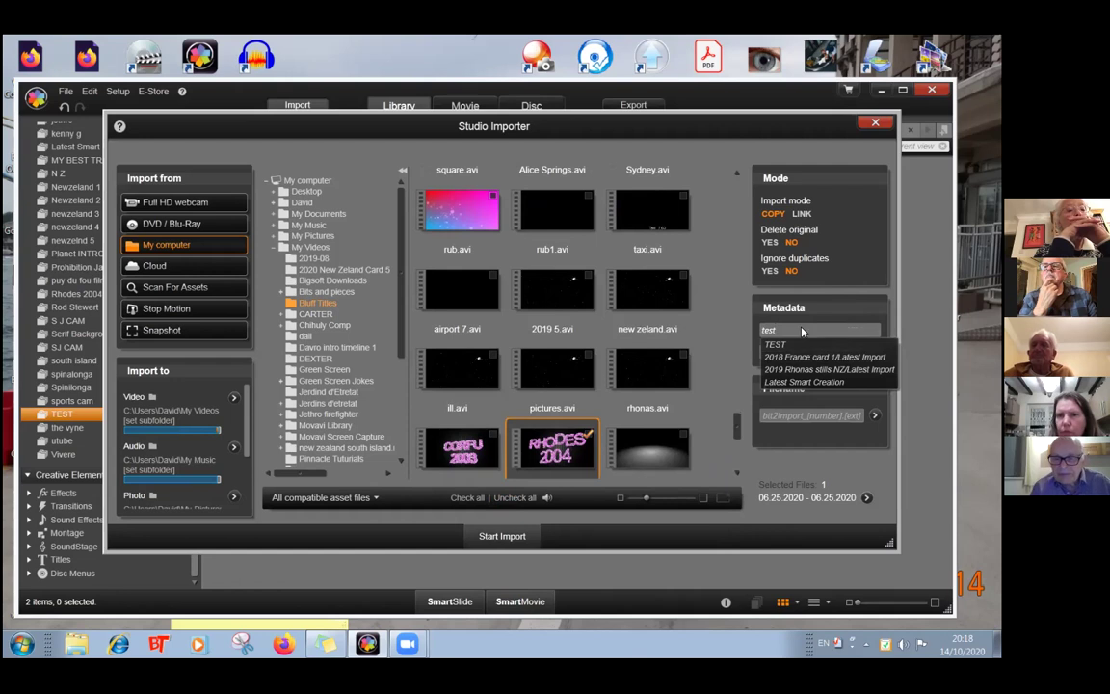
click(721, 293)
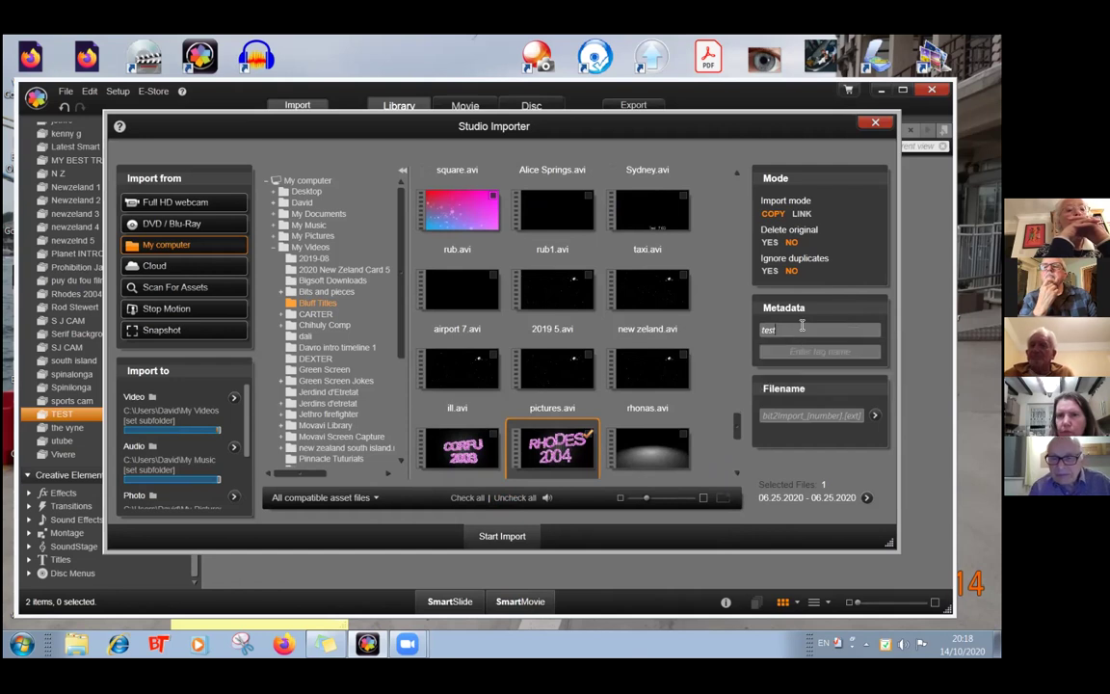
click(500, 534)
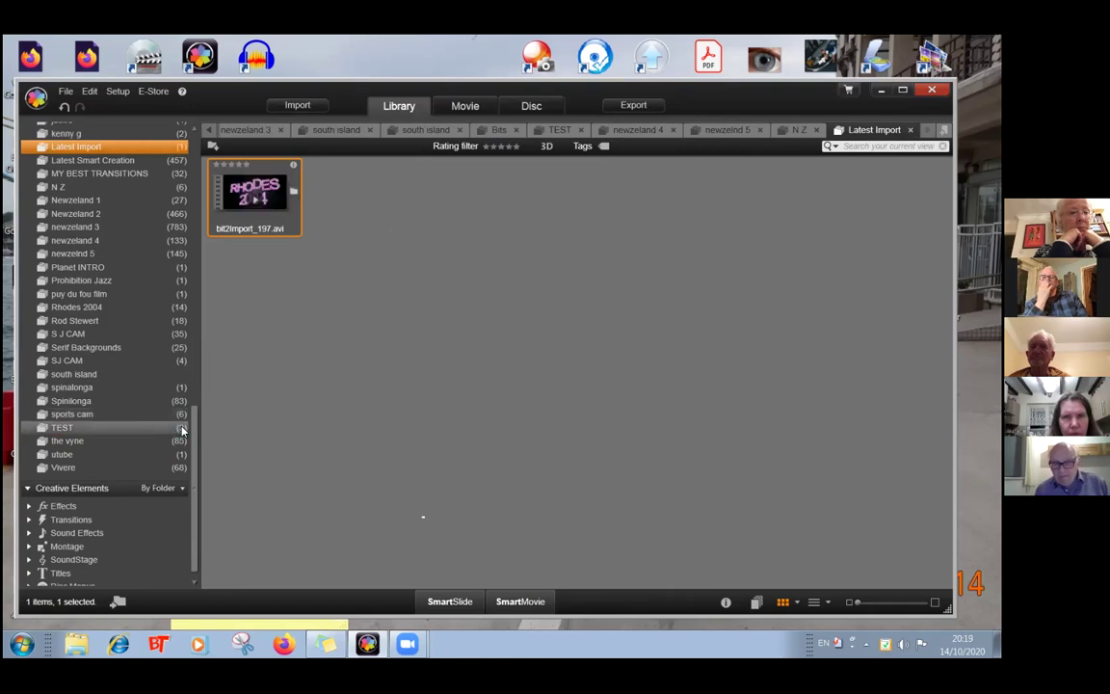
click(183, 430)
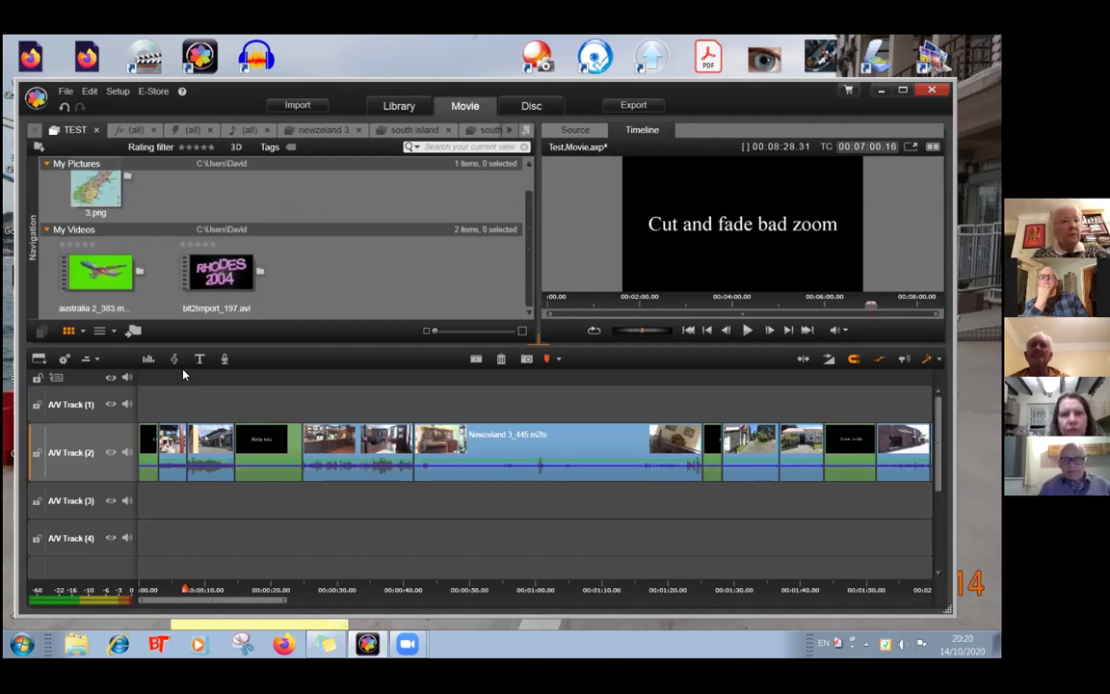
- Enlarge the timeline pane slightly and play the opening of the movie from about 00:00:01.03
drag(537, 342, 563, 330)
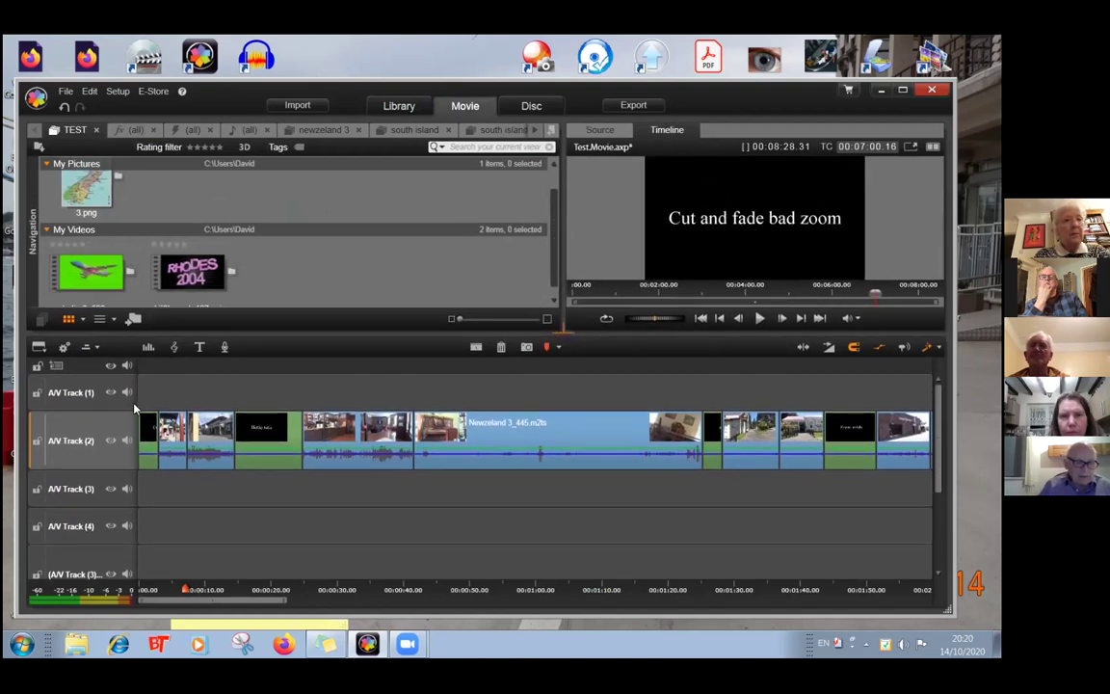
click(145, 367)
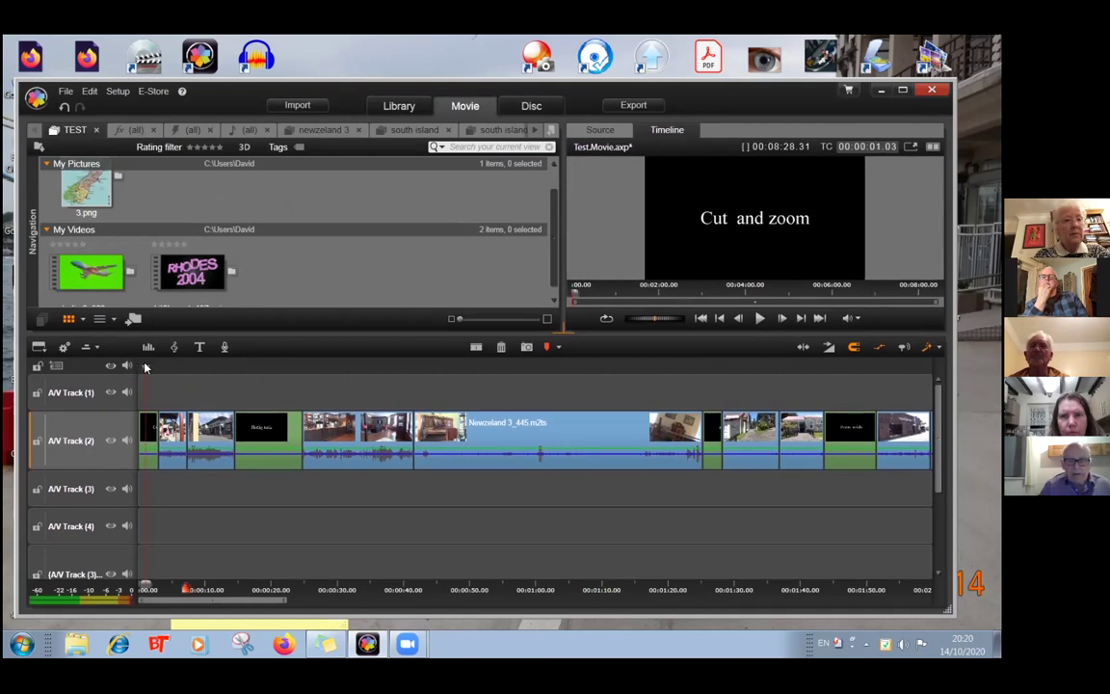
click(759, 319)
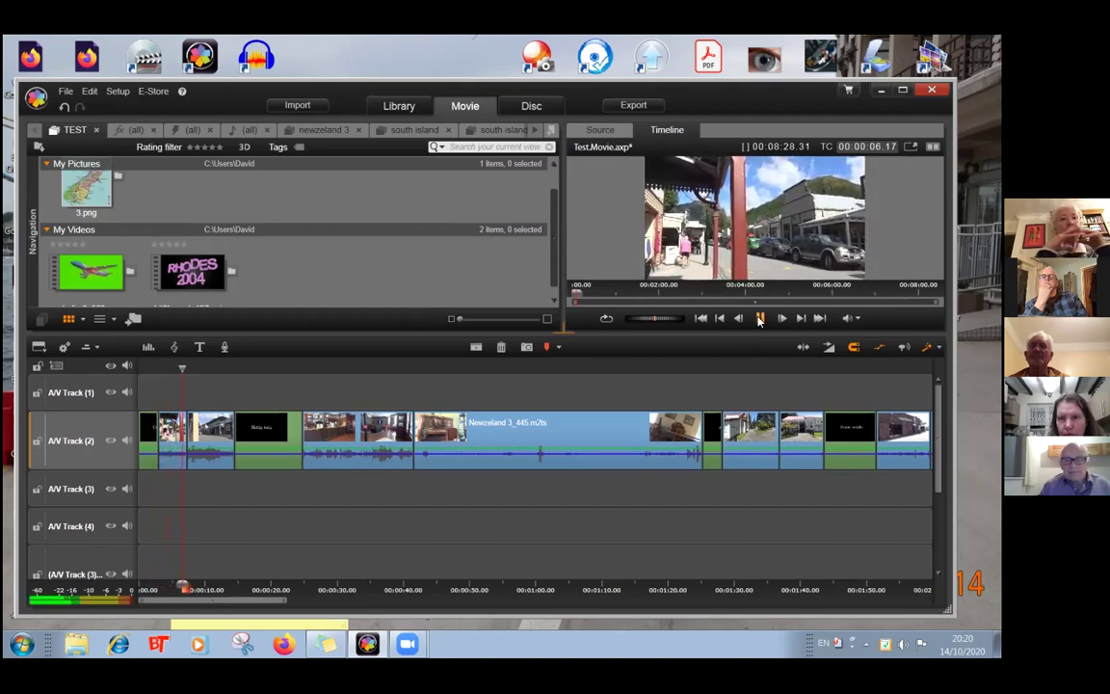
click(760, 319)
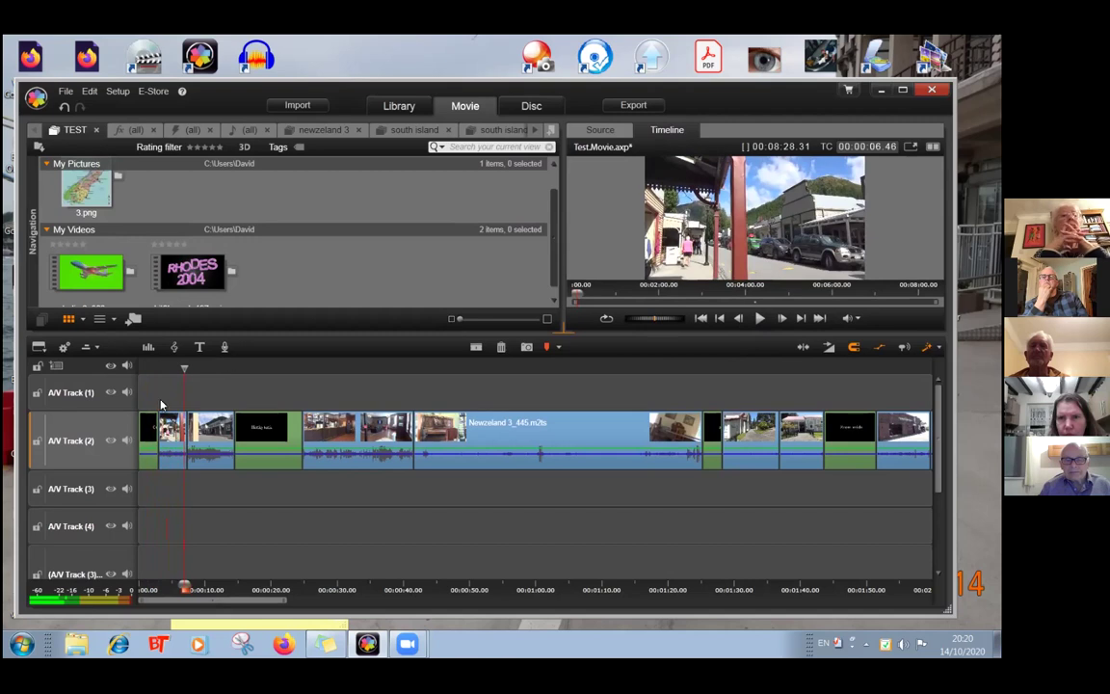
- Mute A/V Track (2) and play the movie on to about the 10-second mark
click(127, 441)
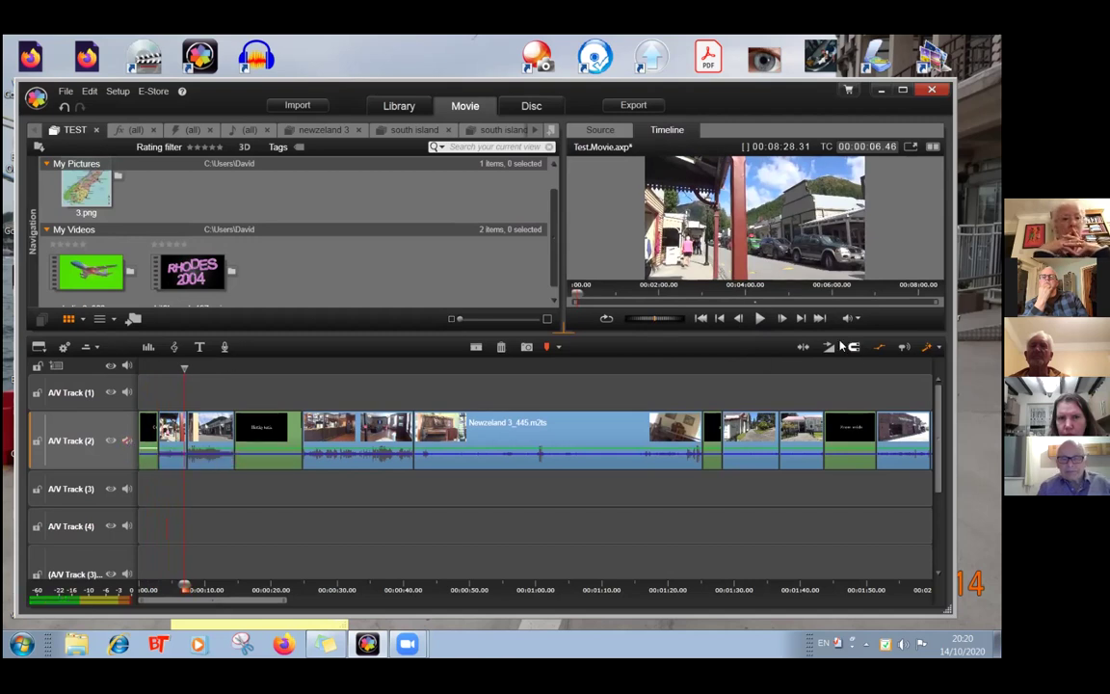
click(759, 319)
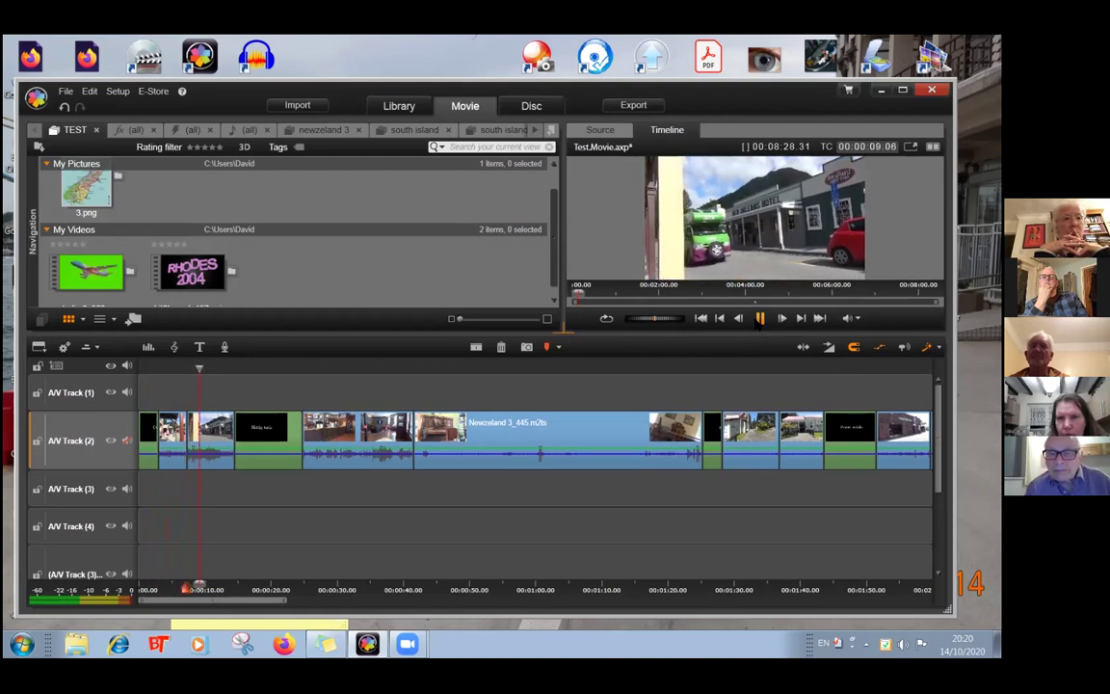
click(760, 319)
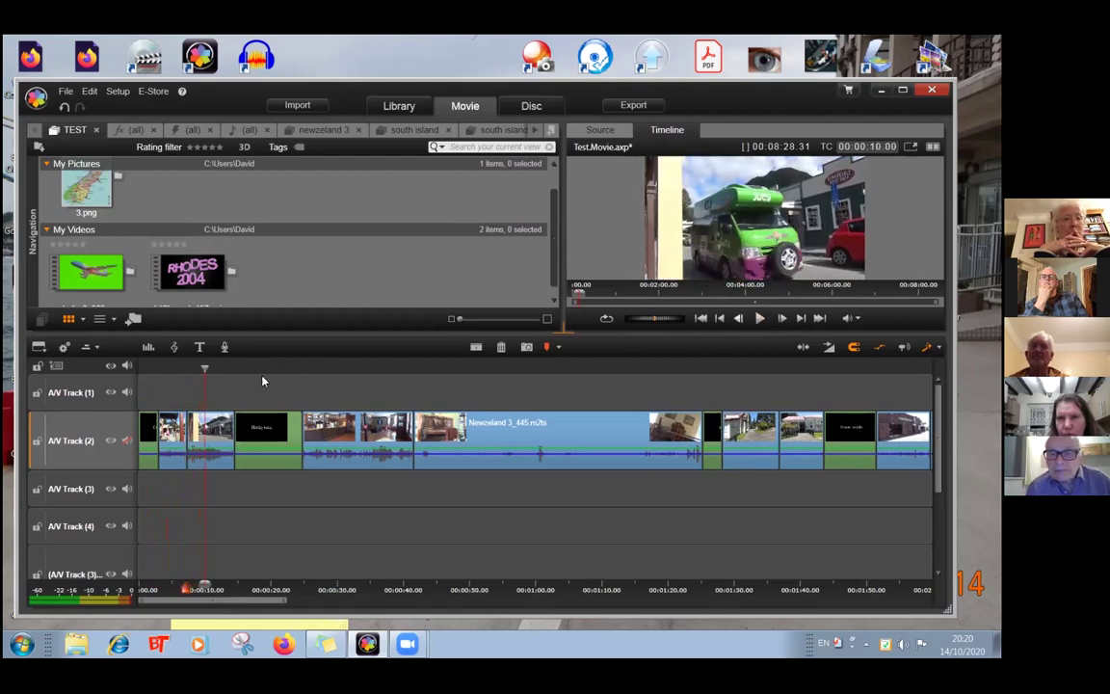
- Split the street clip at 00:00:10.11 and take a snapshot of the green camper van frame
drag(204, 368, 206, 369)
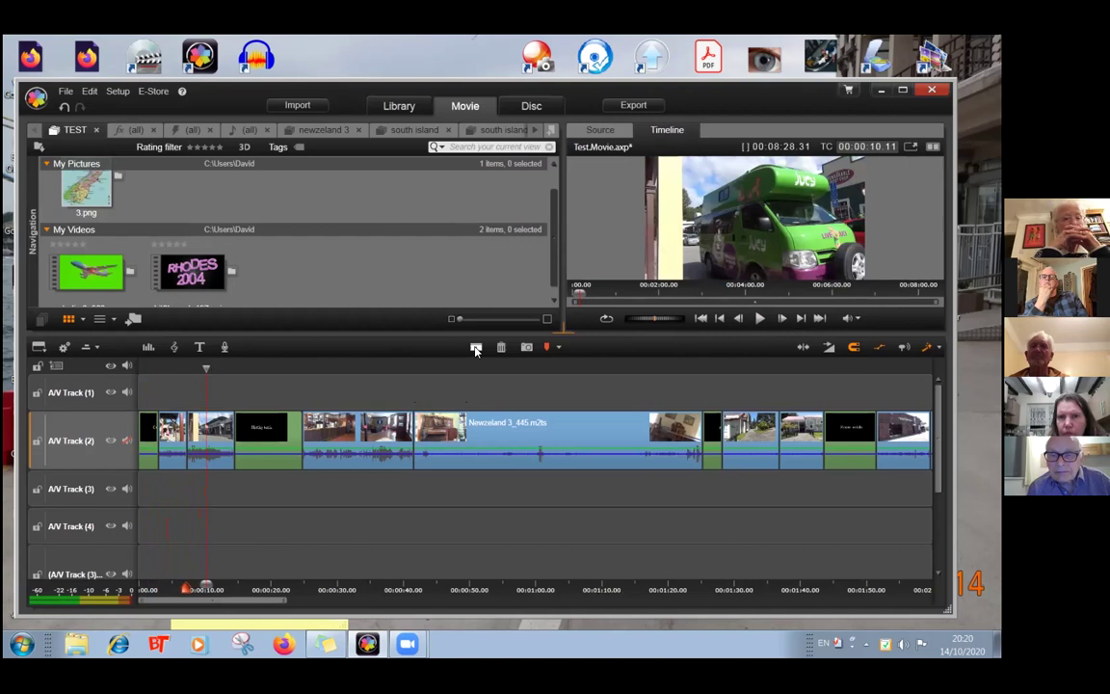
click(476, 348)
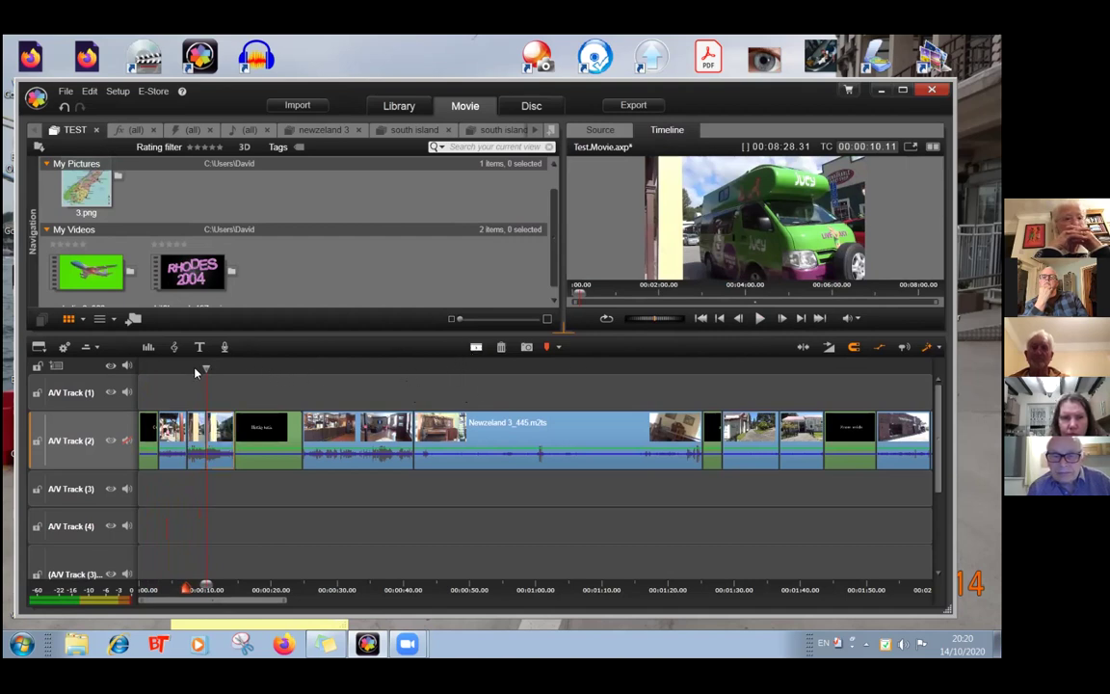
click(525, 346)
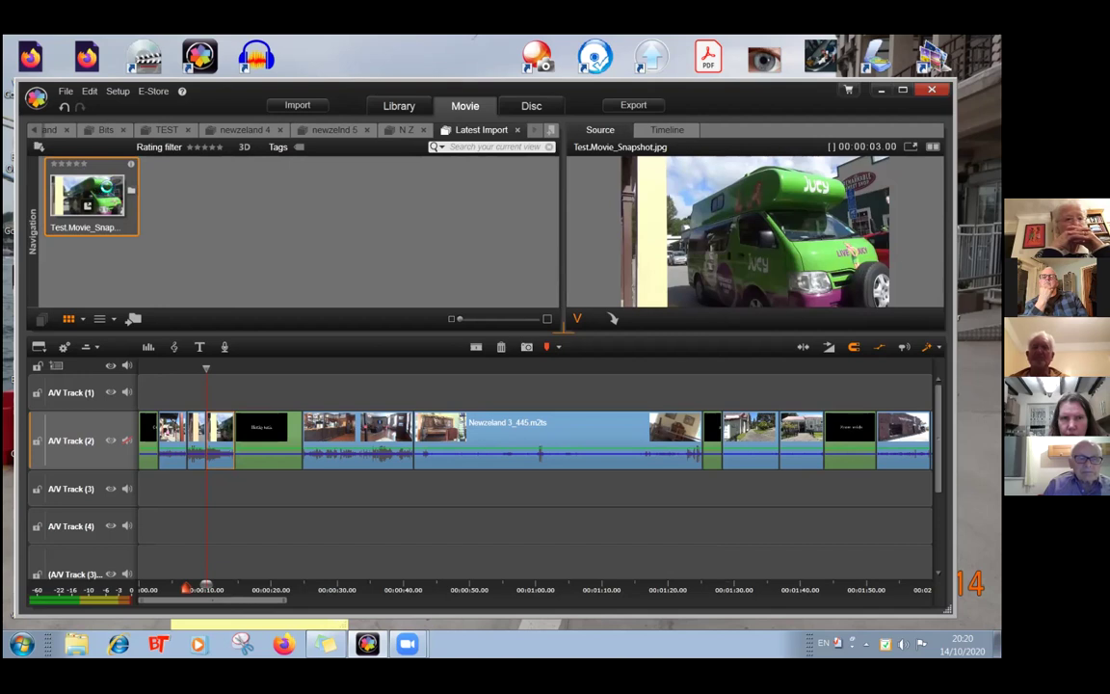
- Insert the camper van snapshot into A/V Track (2) at the 00:00:10.11 split and open it in the Effects Editor
drag(108, 193, 200, 411)
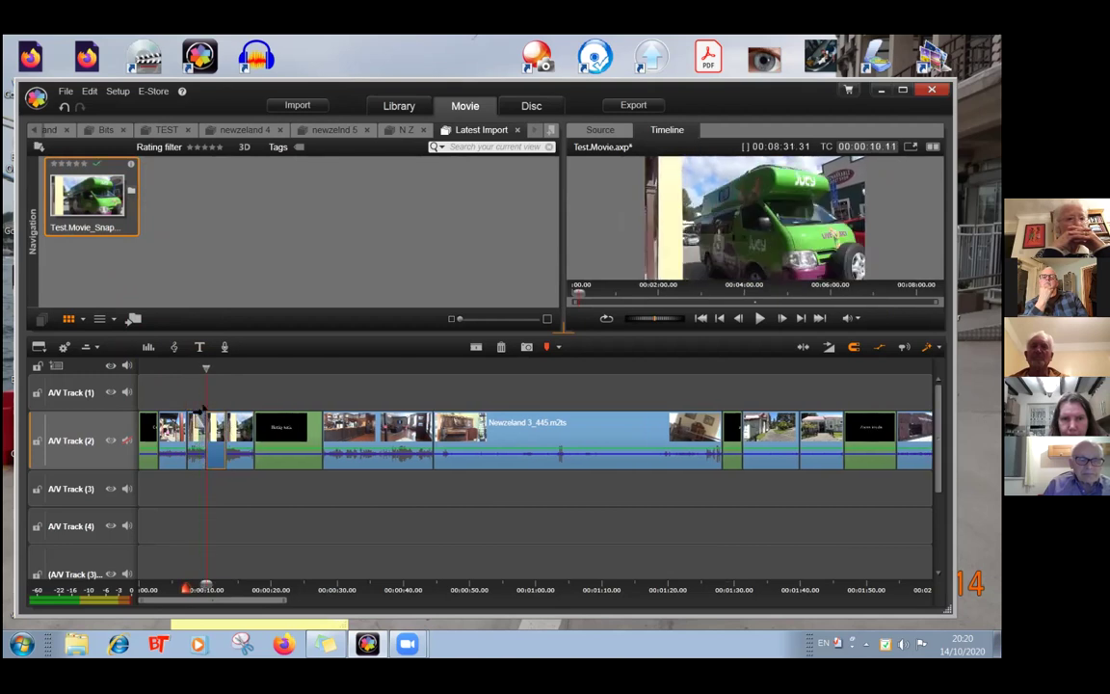
drag(201, 368, 214, 376)
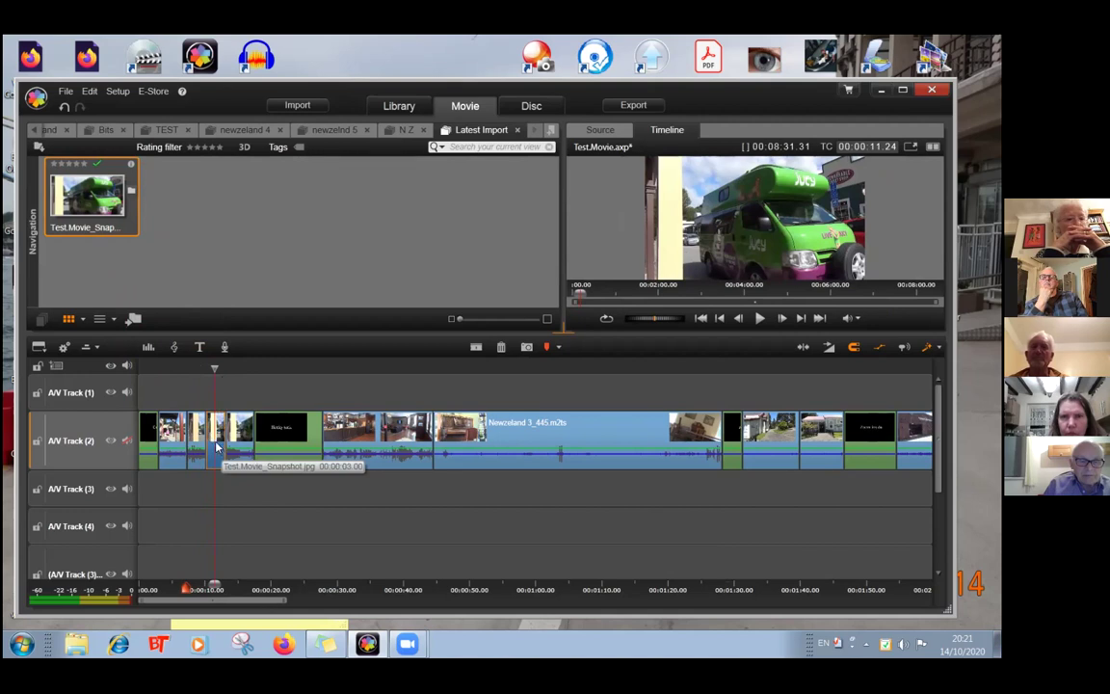
right_click(219, 445)
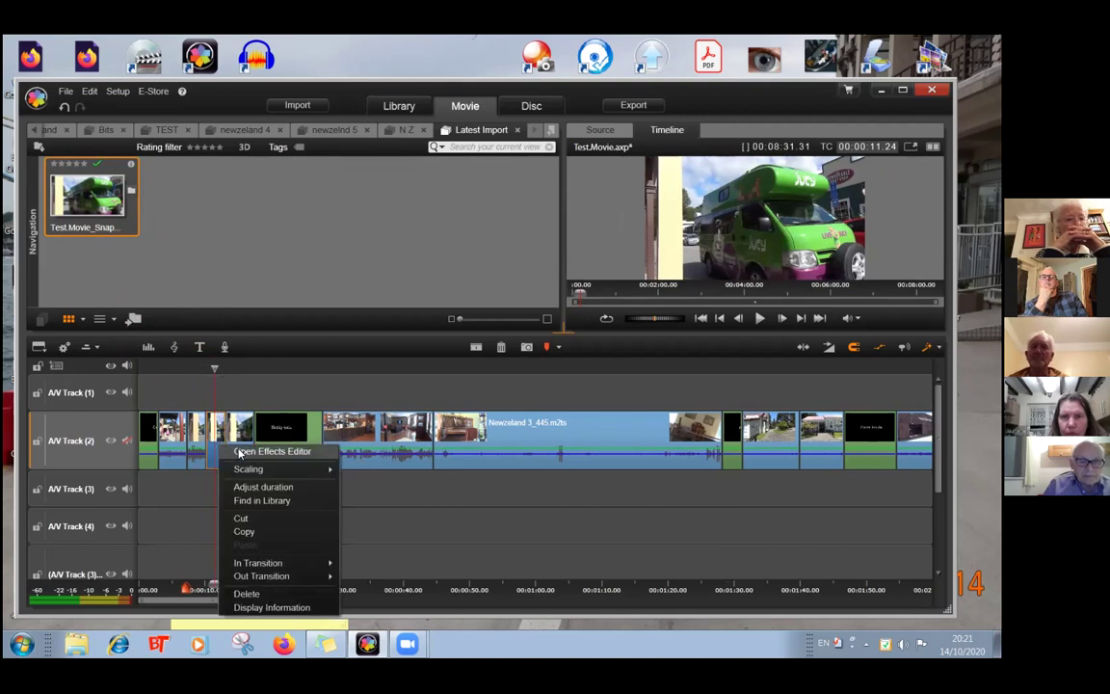
mouse_move(237, 468)
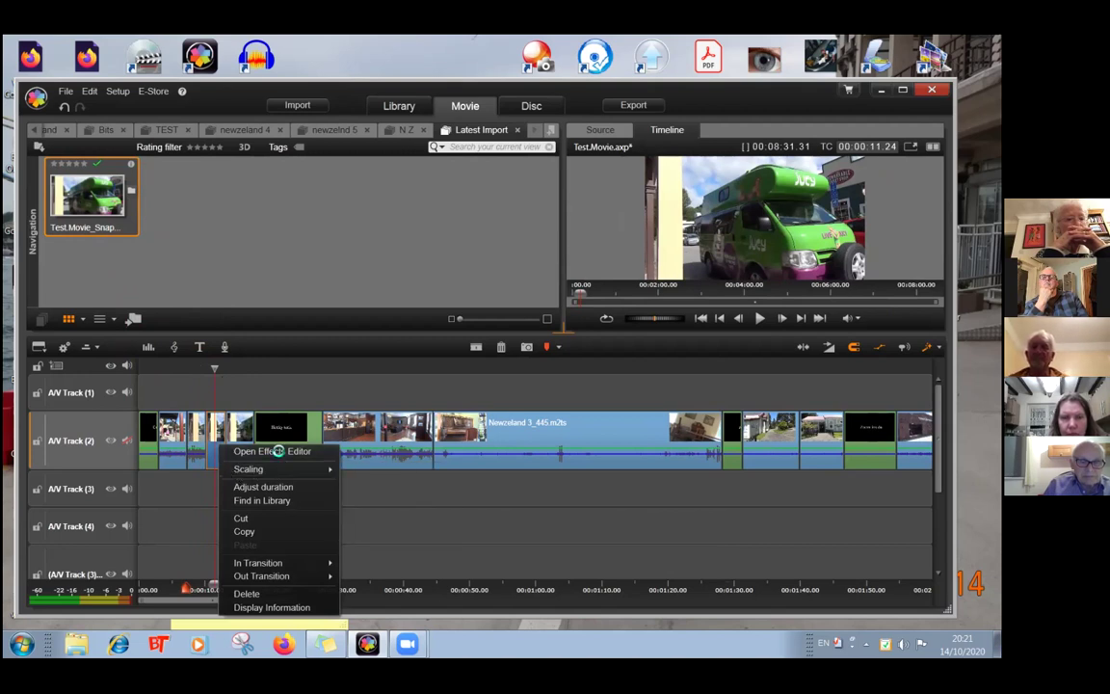
click(278, 453)
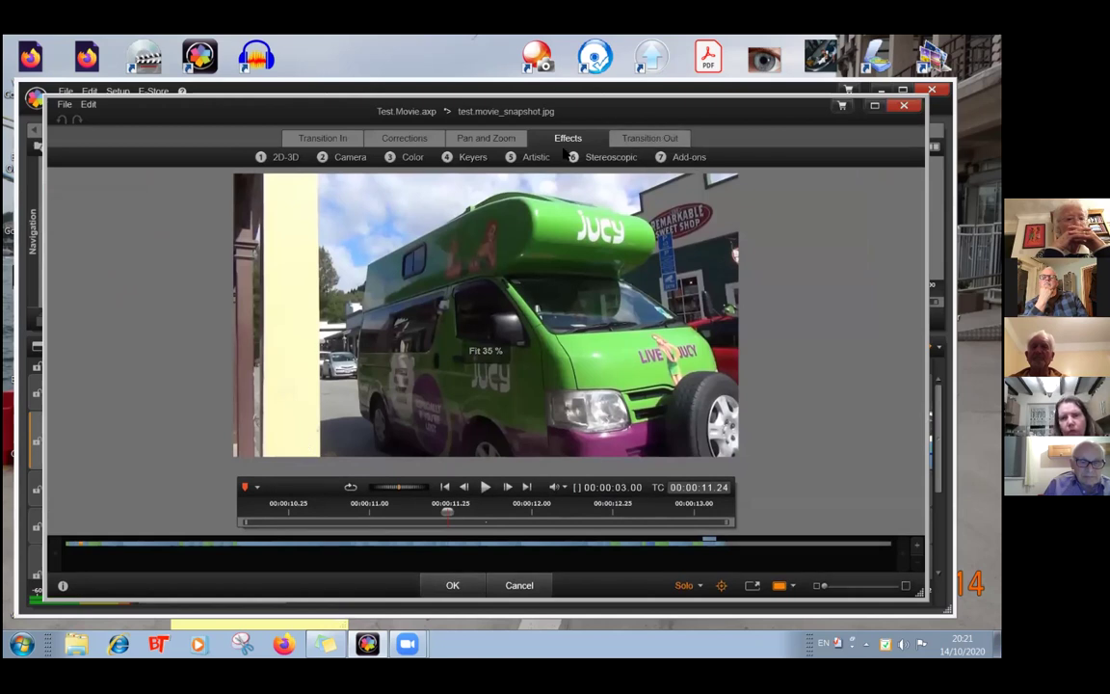
- Apply an animated pan and zoom from nearly the full frame to the van's bonnet at about 74.7 zoom, and accept it
click(461, 140)
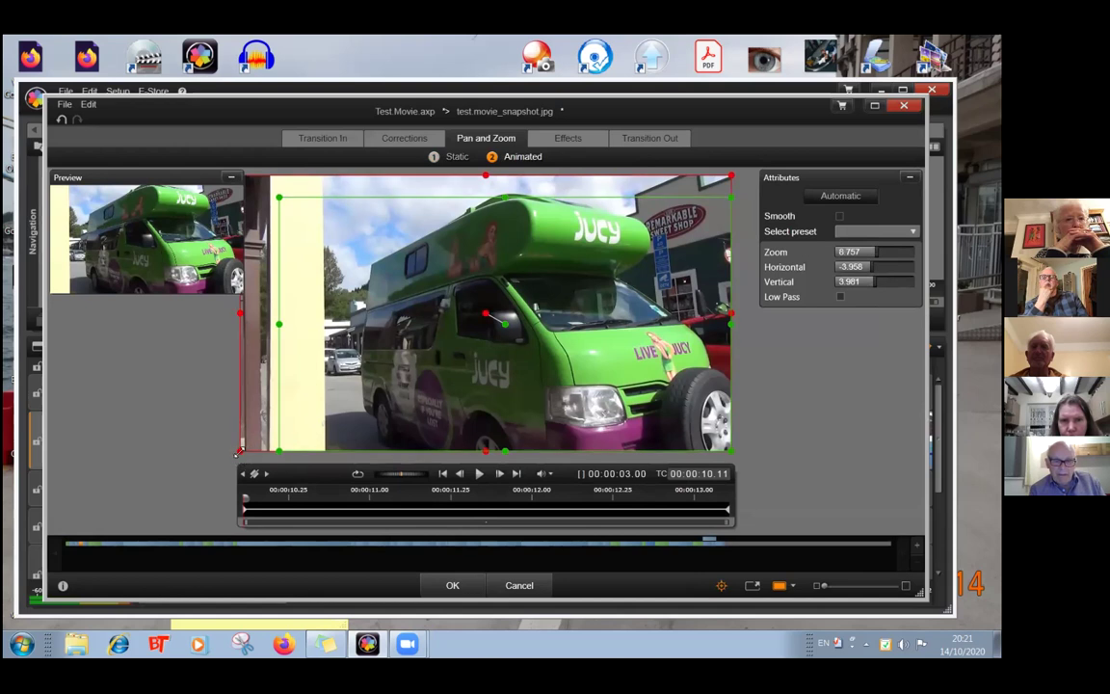
drag(244, 446, 436, 341)
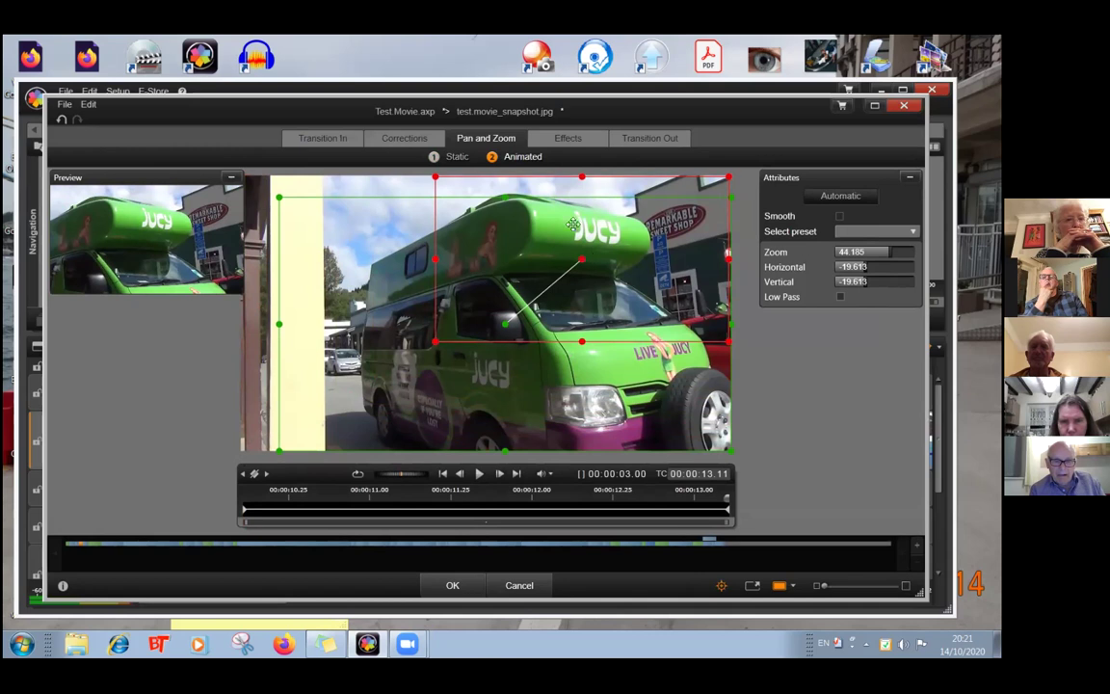
drag(582, 178, 614, 308)
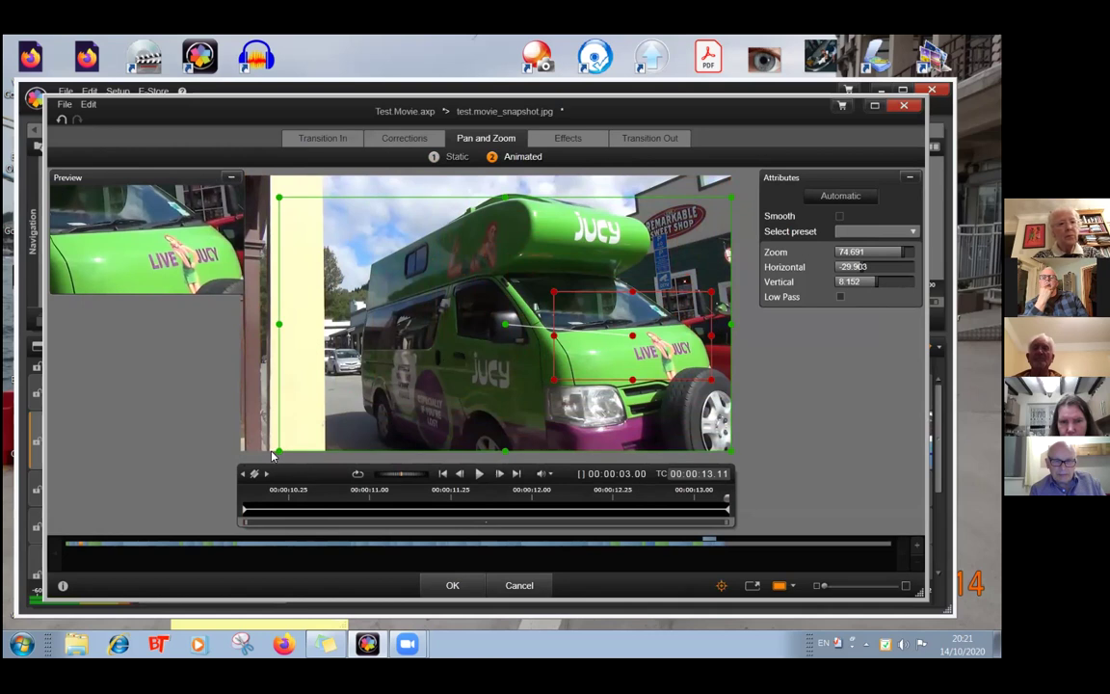
drag(278, 451, 275, 453)
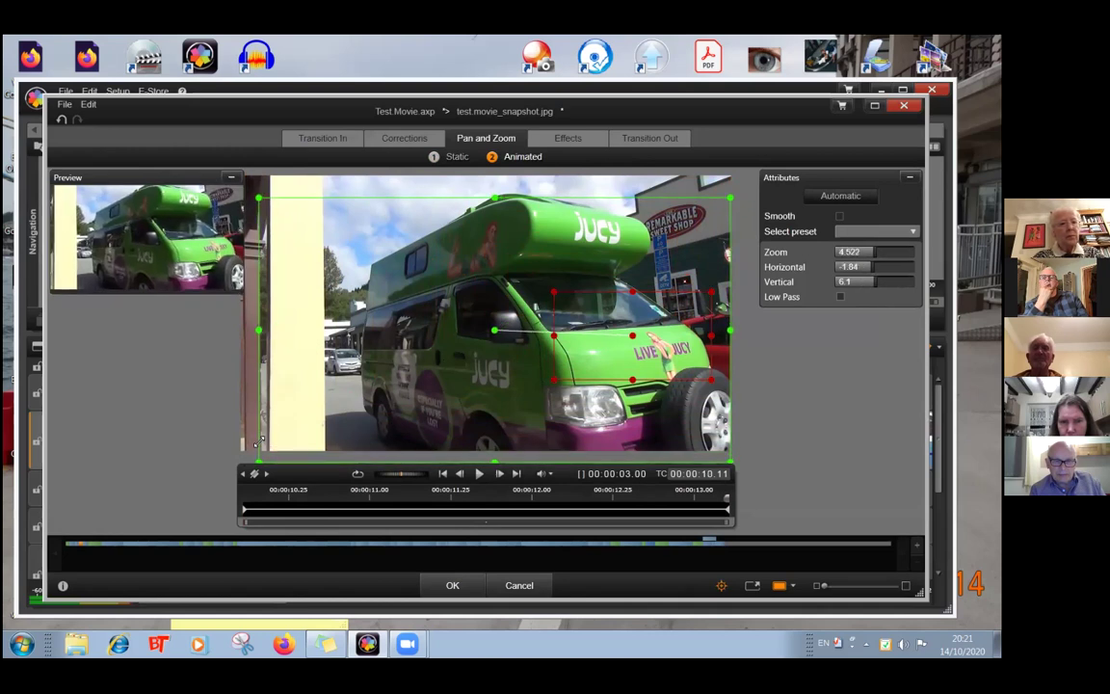
drag(272, 200, 249, 166)
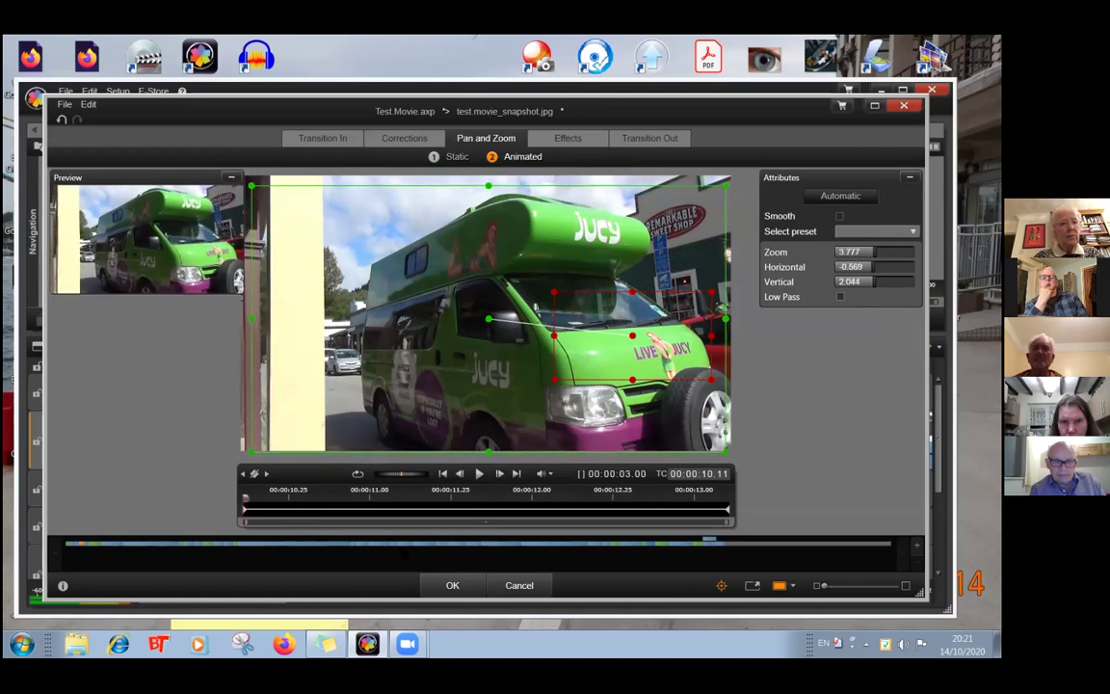
click(450, 586)
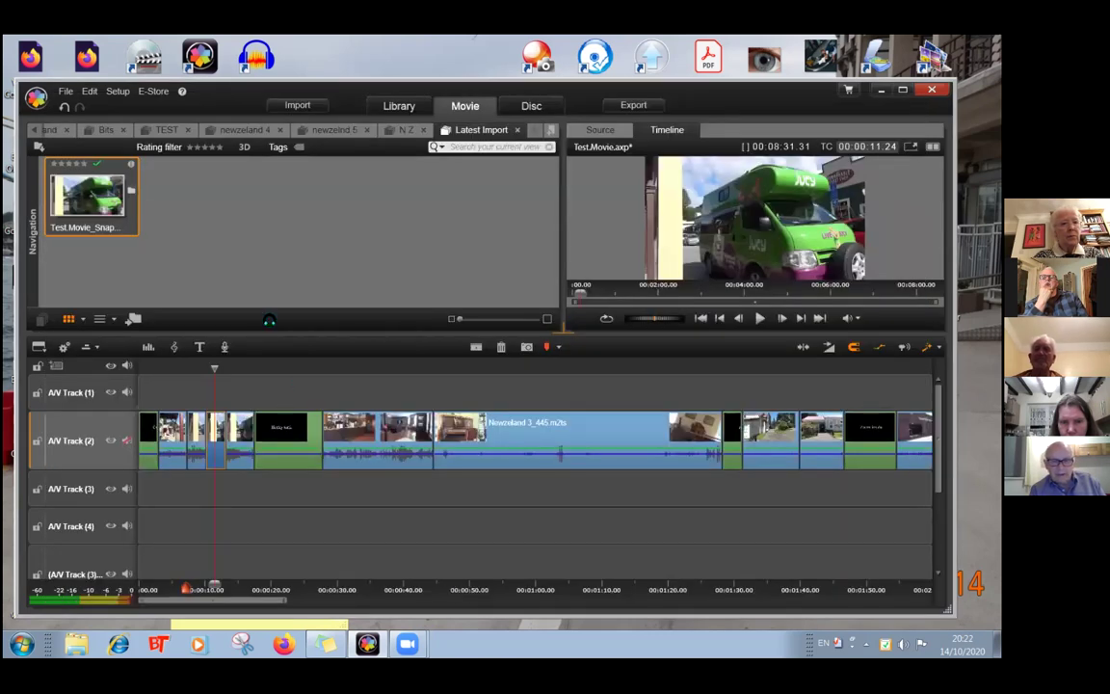
- Play the movie from shortly before the camper van snapshot to about 00:00:17.00
click(180, 368)
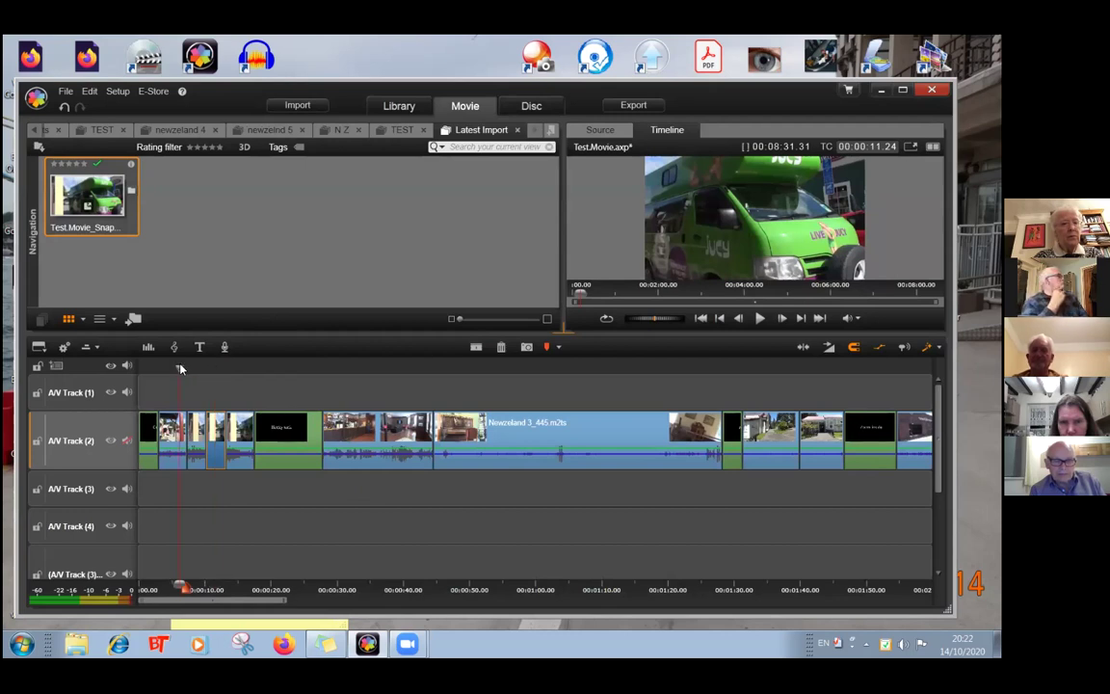
click(758, 321)
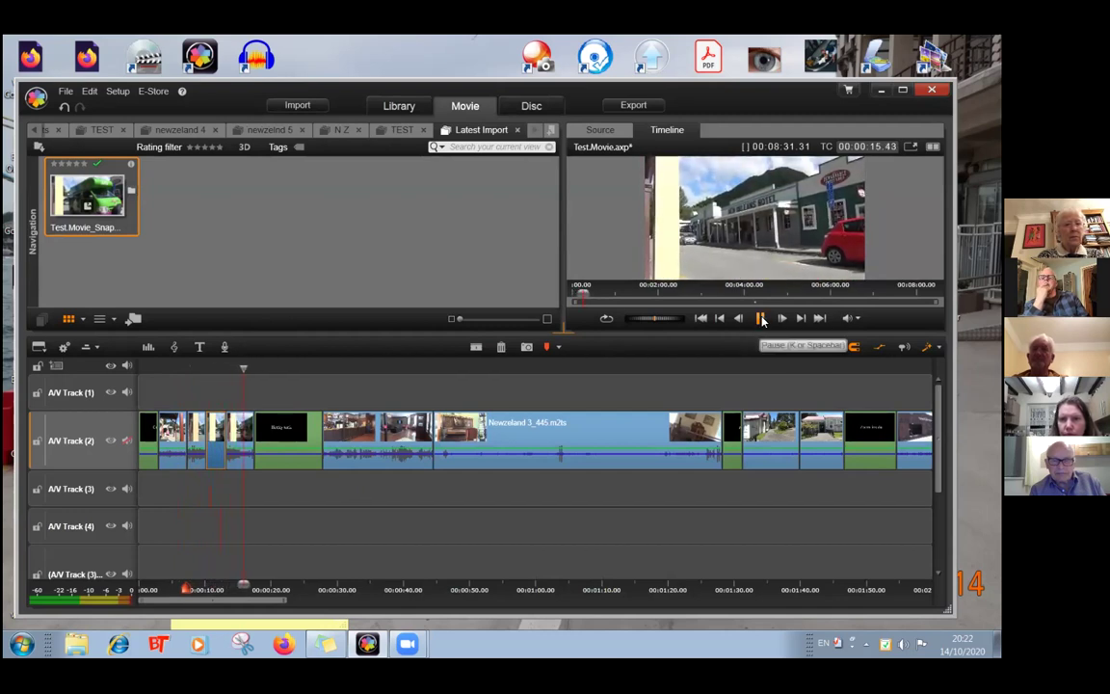
click(761, 319)
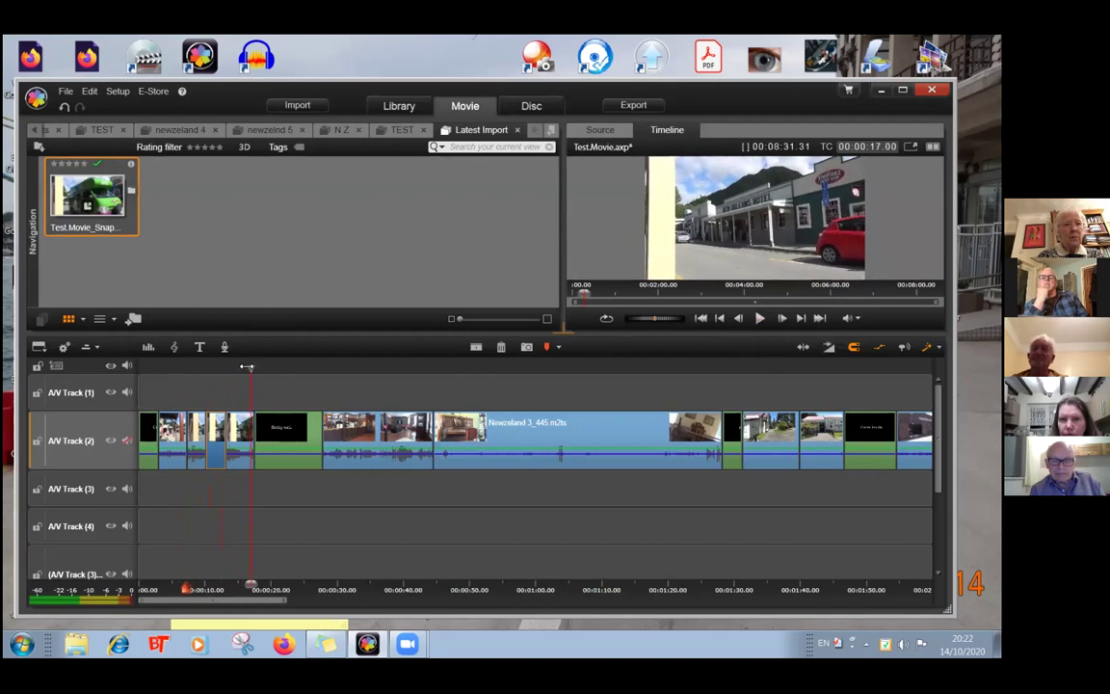
- Split the piano clip at 00:00:52.28, where the man is playing, and delete the part before the split
drag(250, 369, 338, 372)
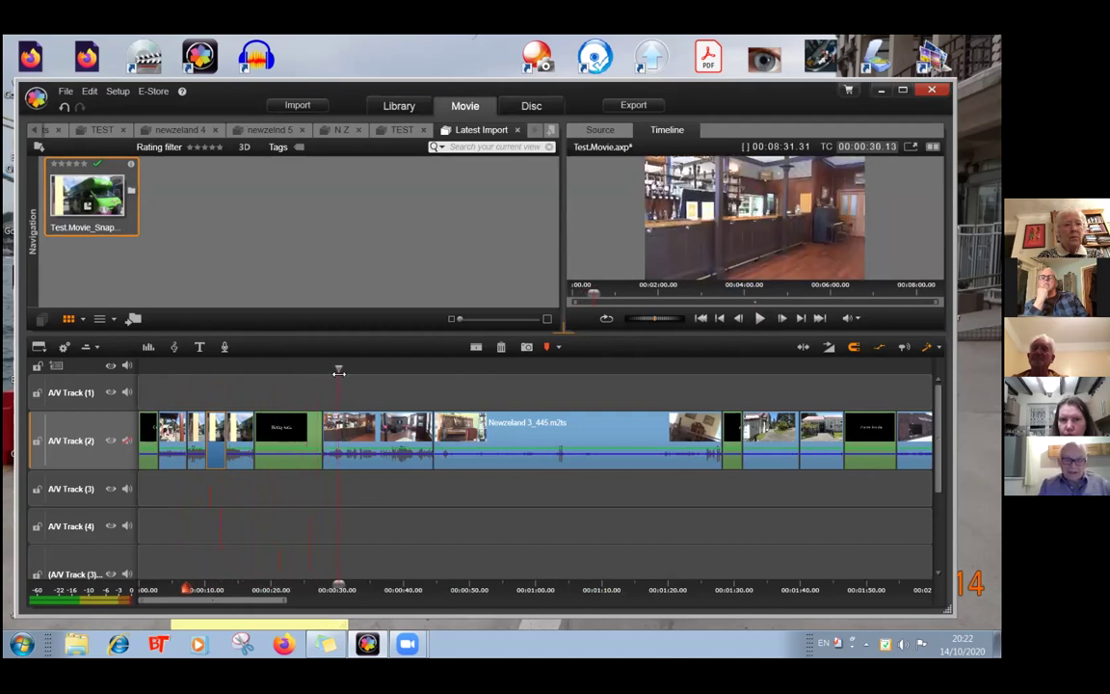
drag(349, 373, 688, 388)
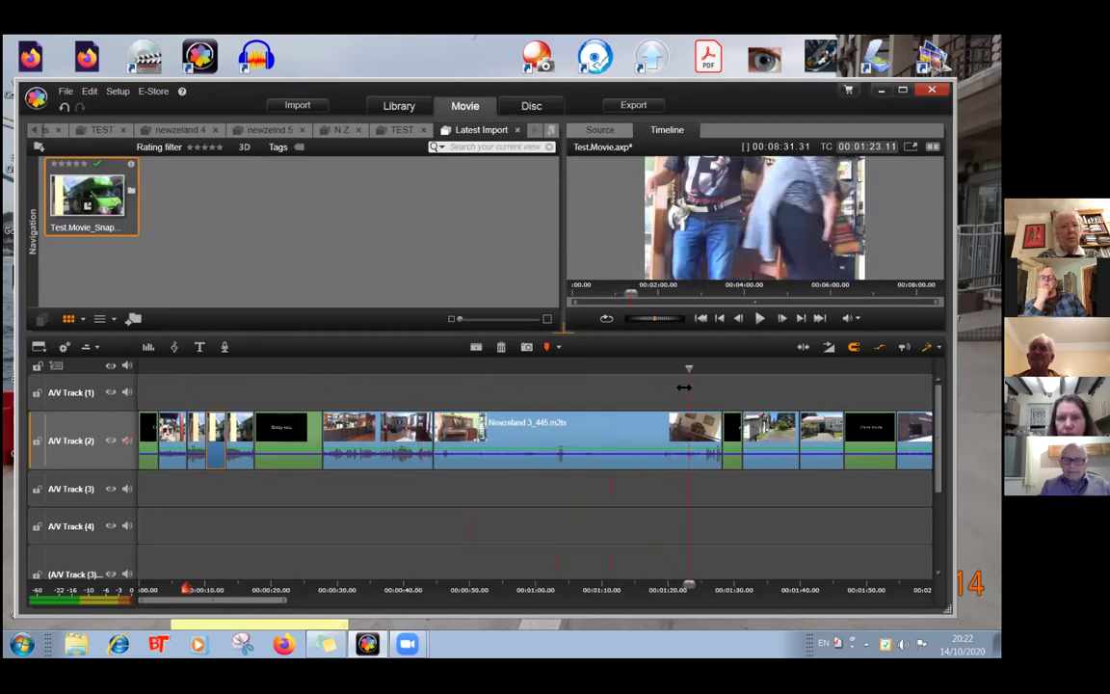
drag(609, 388, 564, 398)
drag(536, 404, 486, 398)
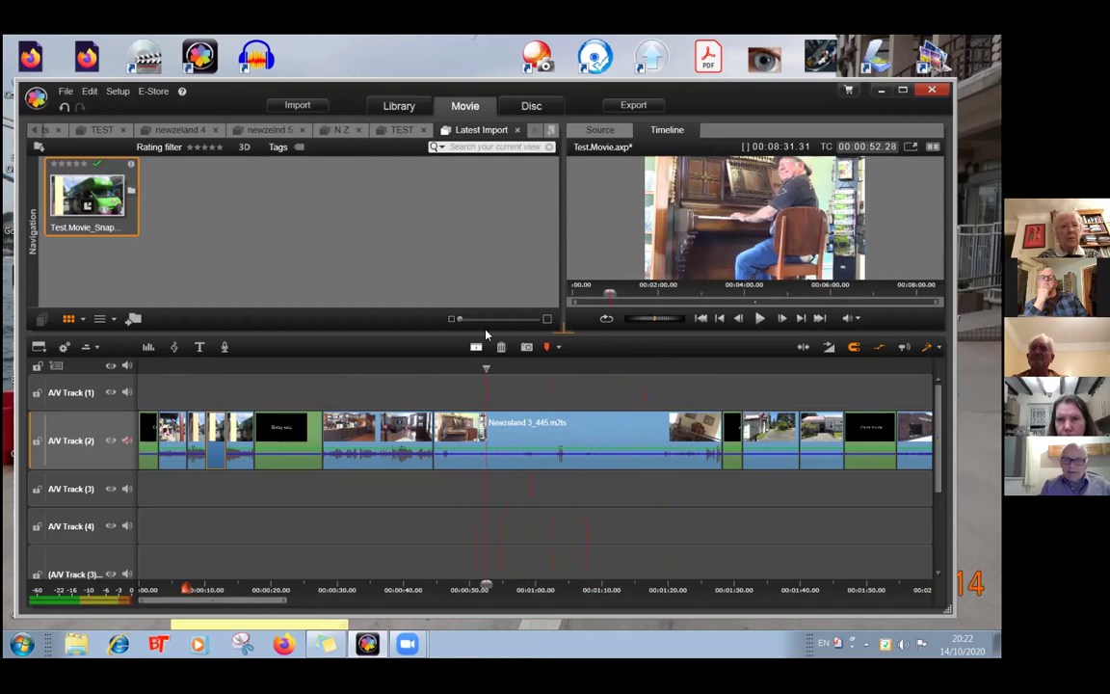
click(476, 347)
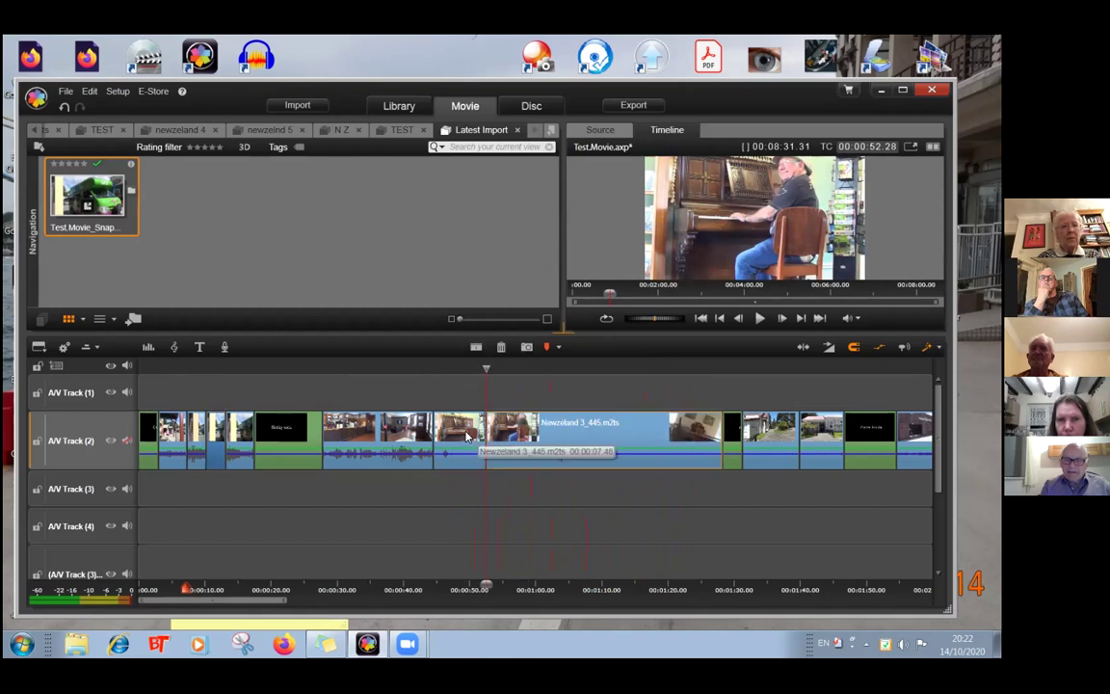
click(475, 436)
click(501, 348)
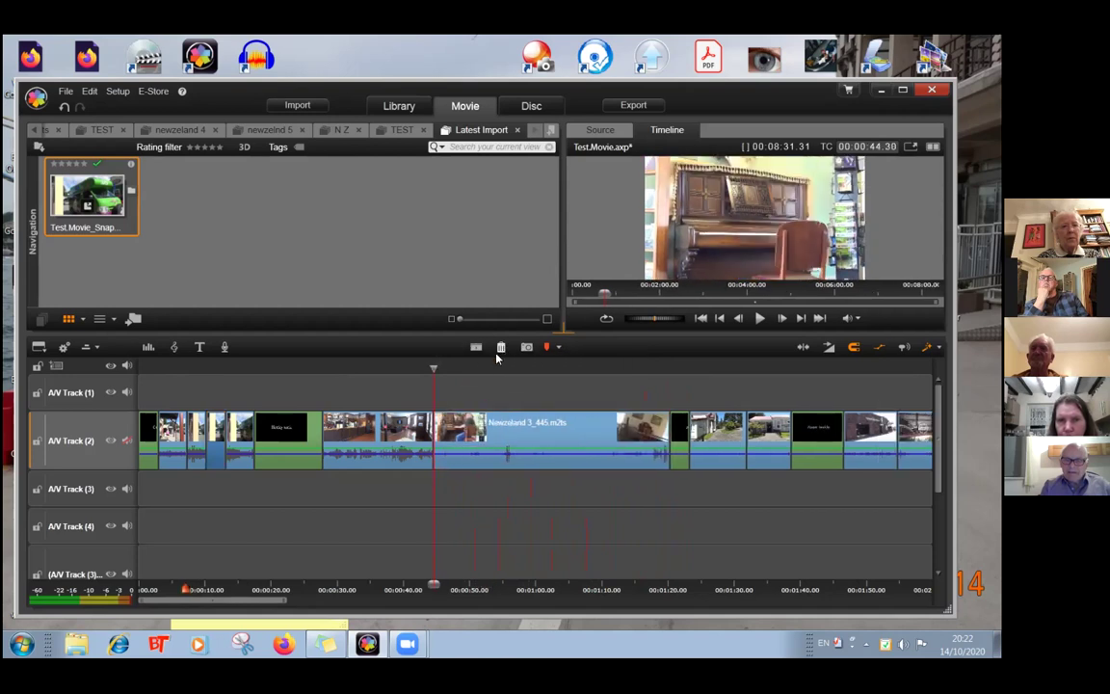
- Split the piano clip again at 00:01:09.32 and delete the part after the split
drag(437, 367, 601, 359)
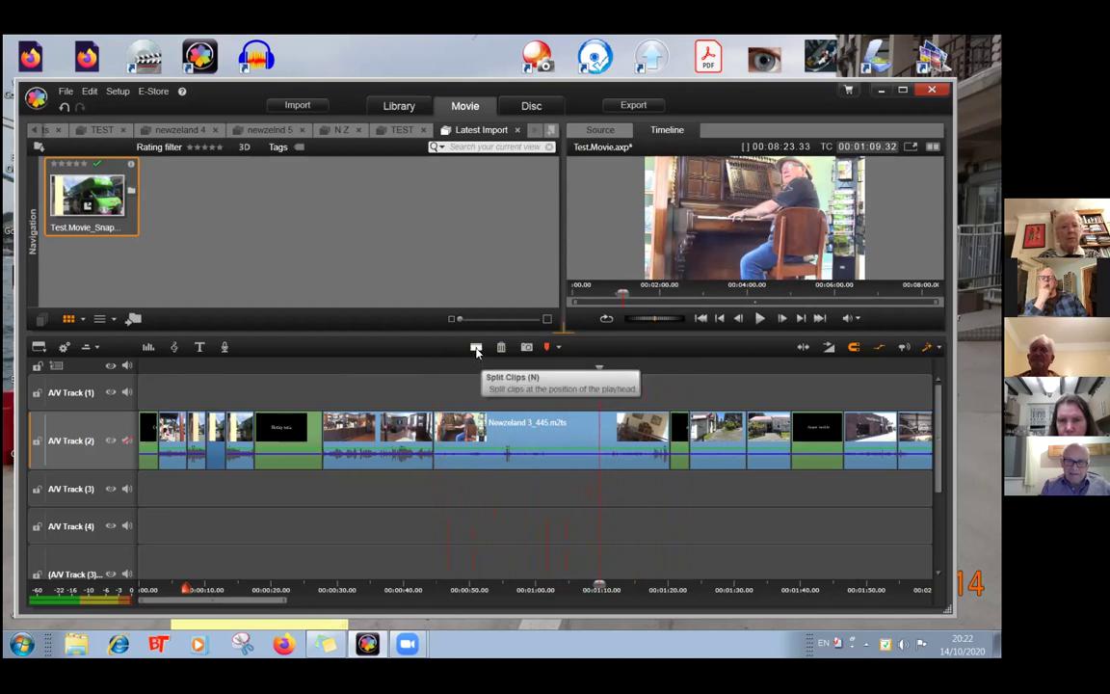
click(476, 351)
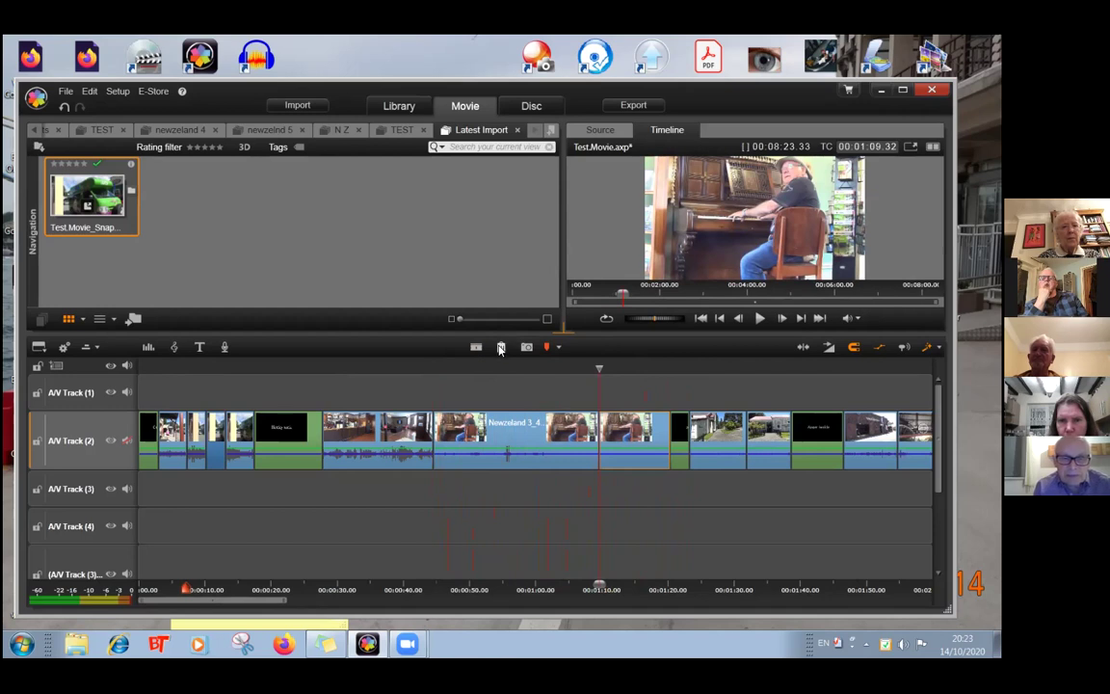
click(500, 348)
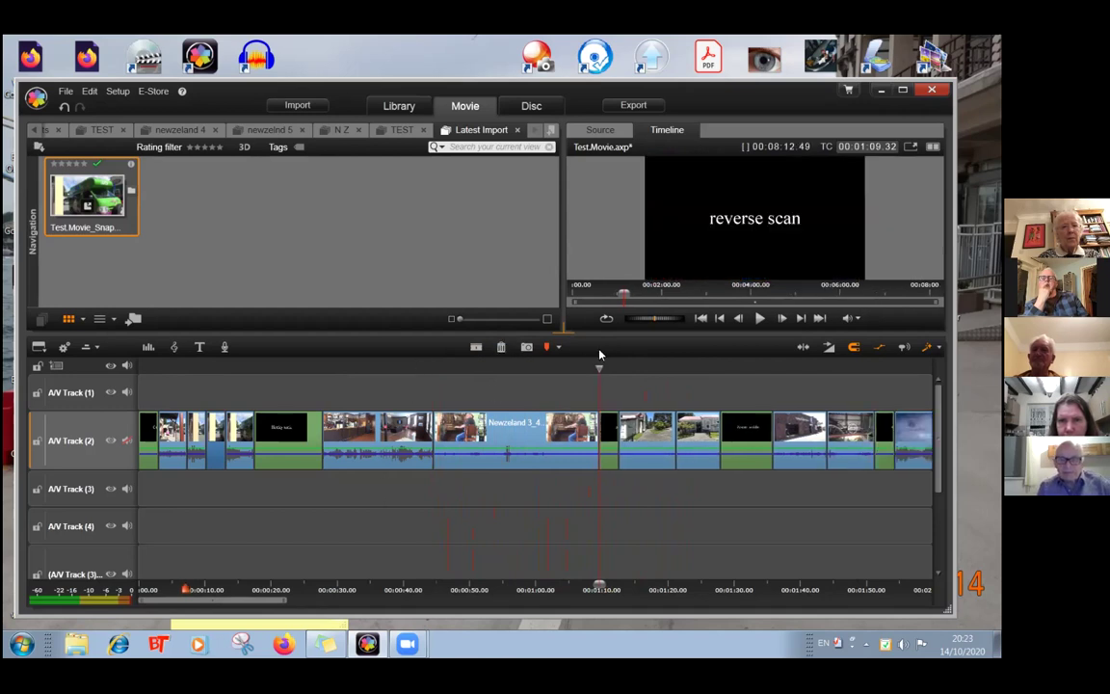
- Split the bar interior clip at 00:00:33.12, take a snapshot of that frame and insert it at the split
mouse_move(599, 367)
mouse_down()
mouse_move(325, 391)
mouse_move(371, 391)
mouse_move(358, 401)
mouse_up()
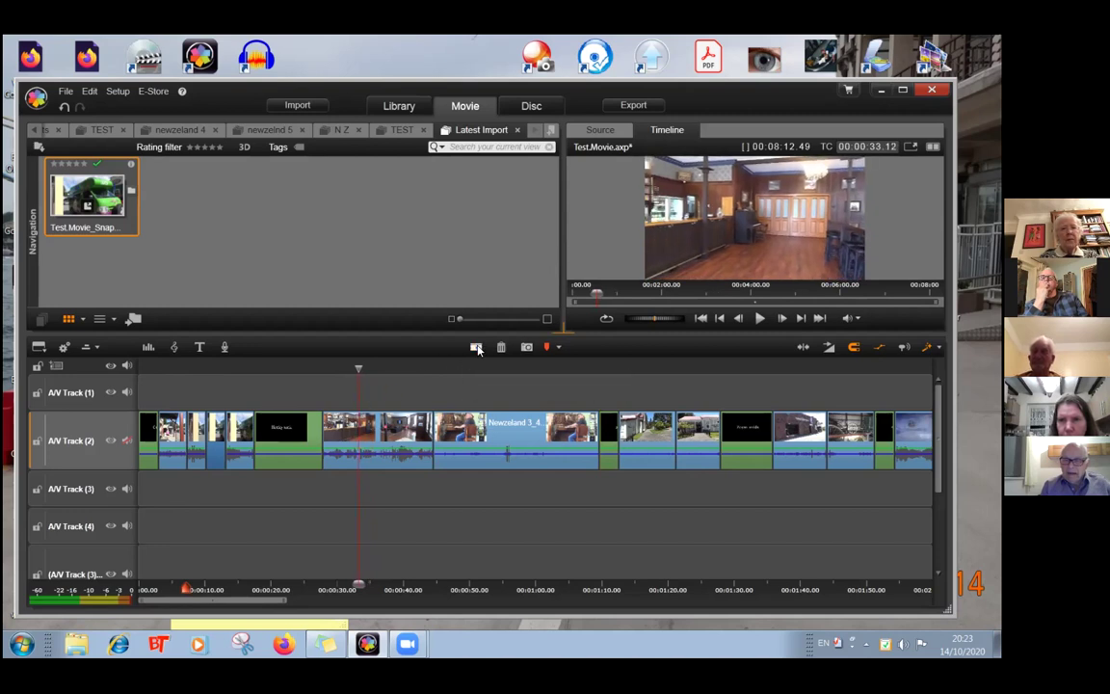
click(527, 348)
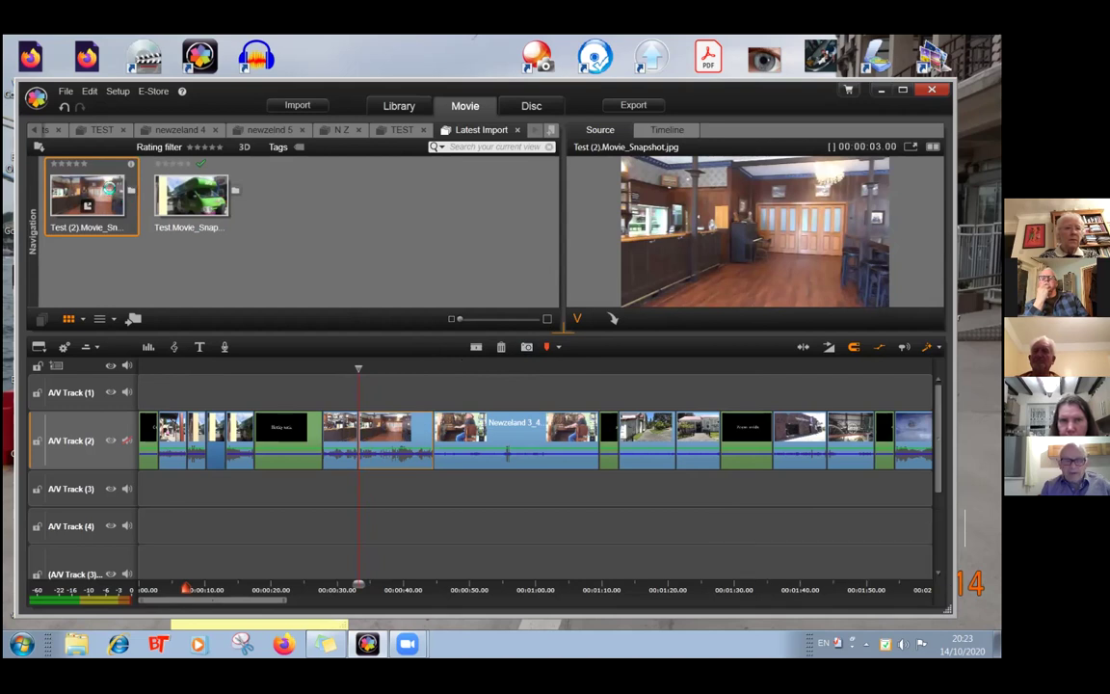
drag(103, 185, 362, 424)
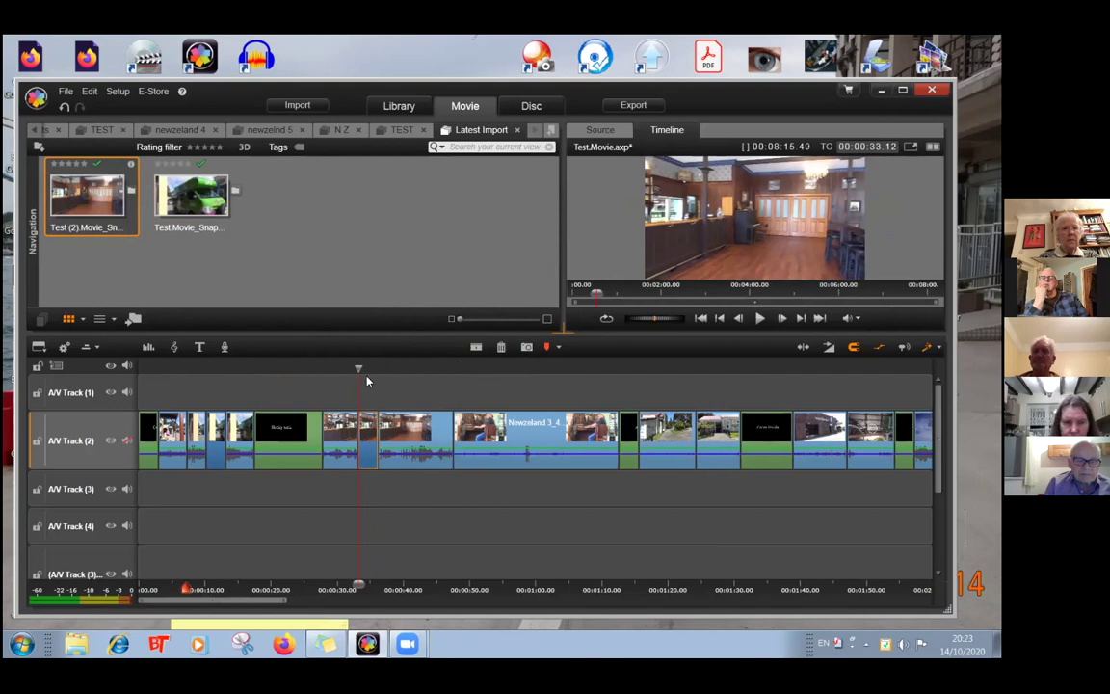
- Give the bar snapshot an animated pan and zoom from the full frame to the piano at about 69.4 zoom, and accept it
mouse_move(358, 370)
mouse_down()
mouse_move(342, 370)
mouse_move(365, 370)
mouse_up()
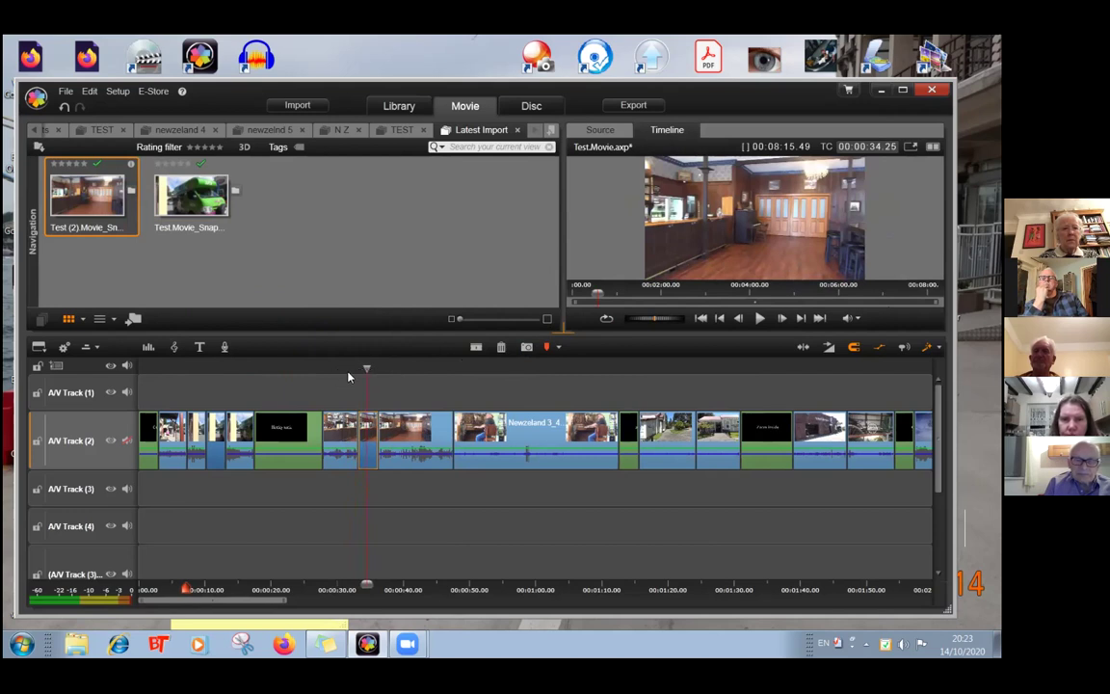
right_click(371, 439)
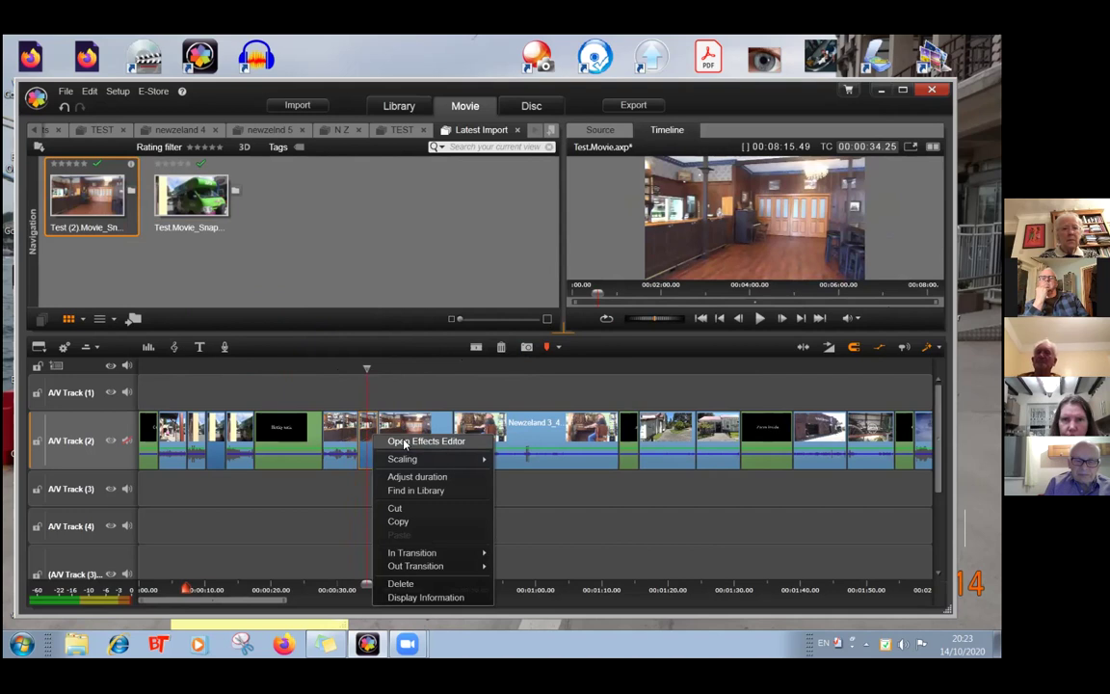
click(399, 441)
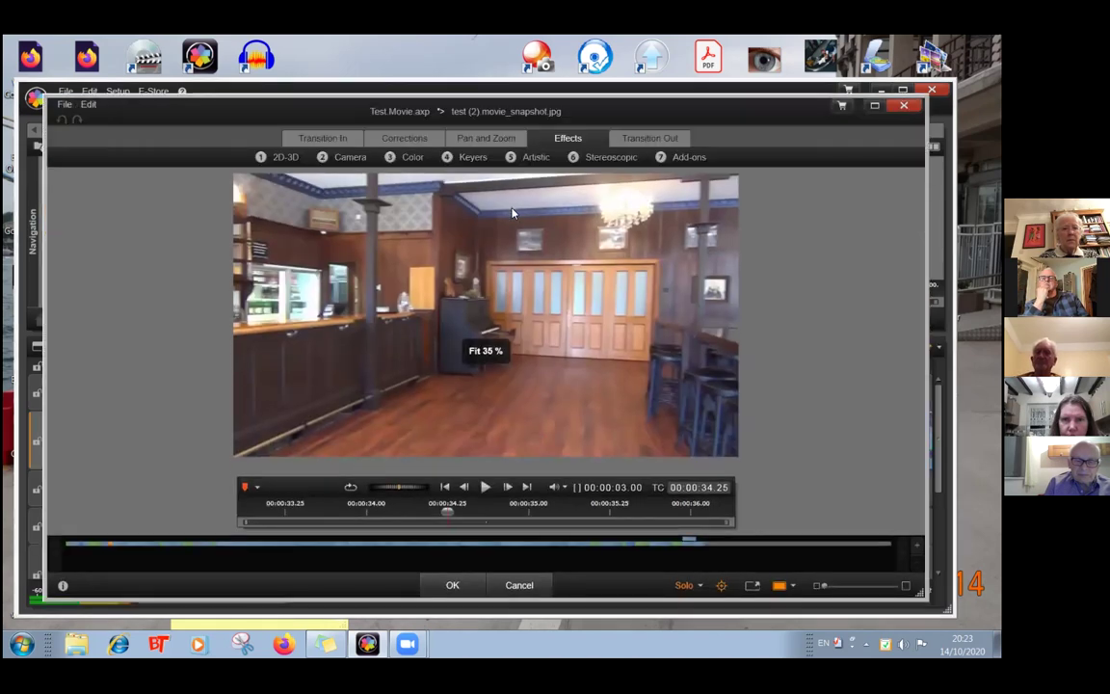
click(500, 140)
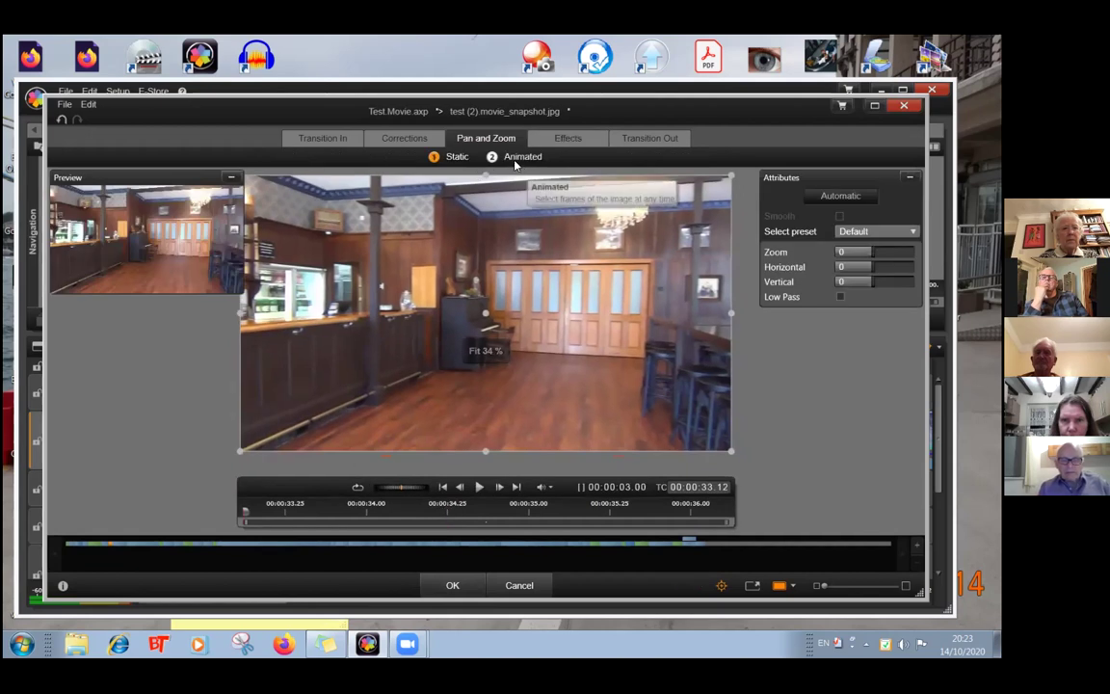
click(515, 158)
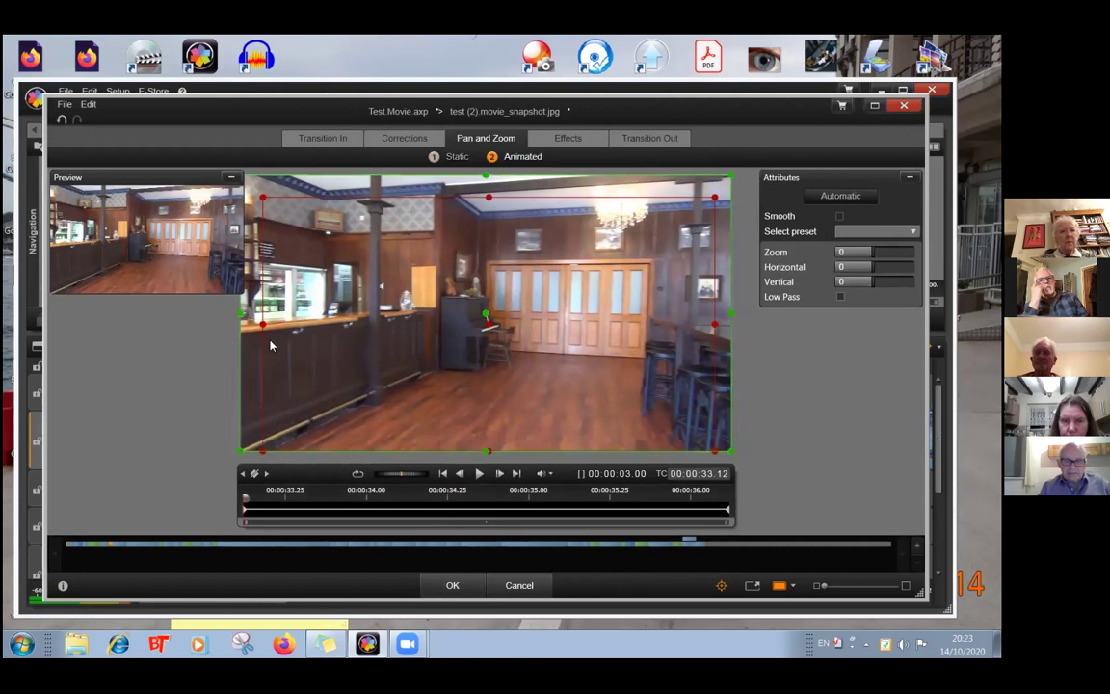
drag(261, 323, 398, 324)
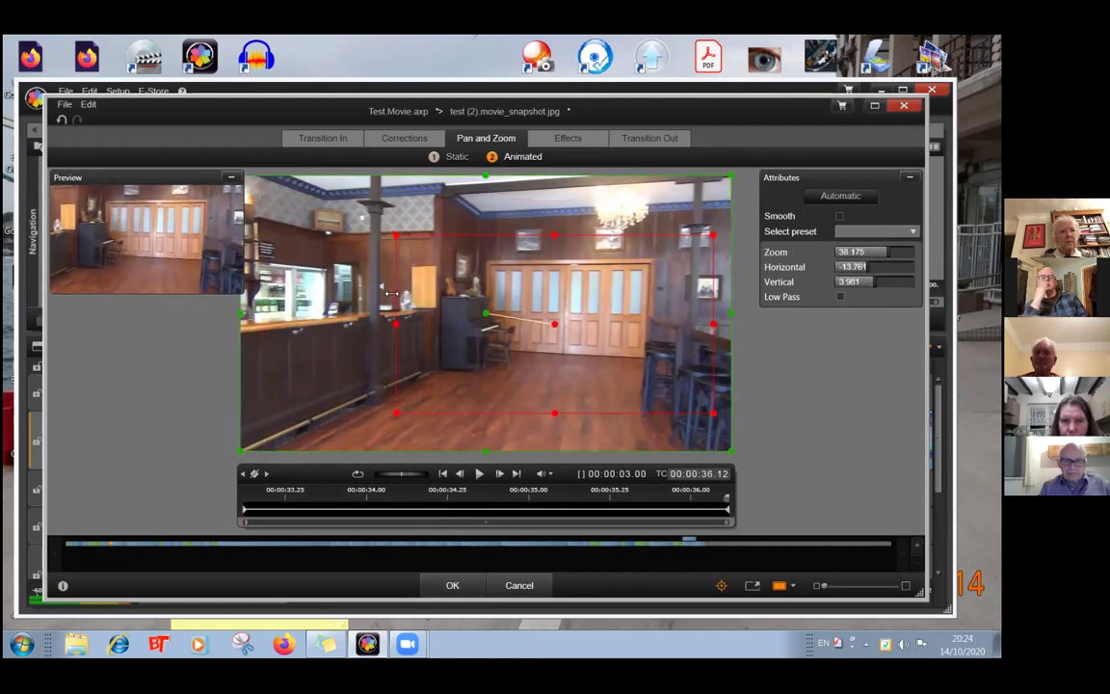
drag(713, 324, 587, 303)
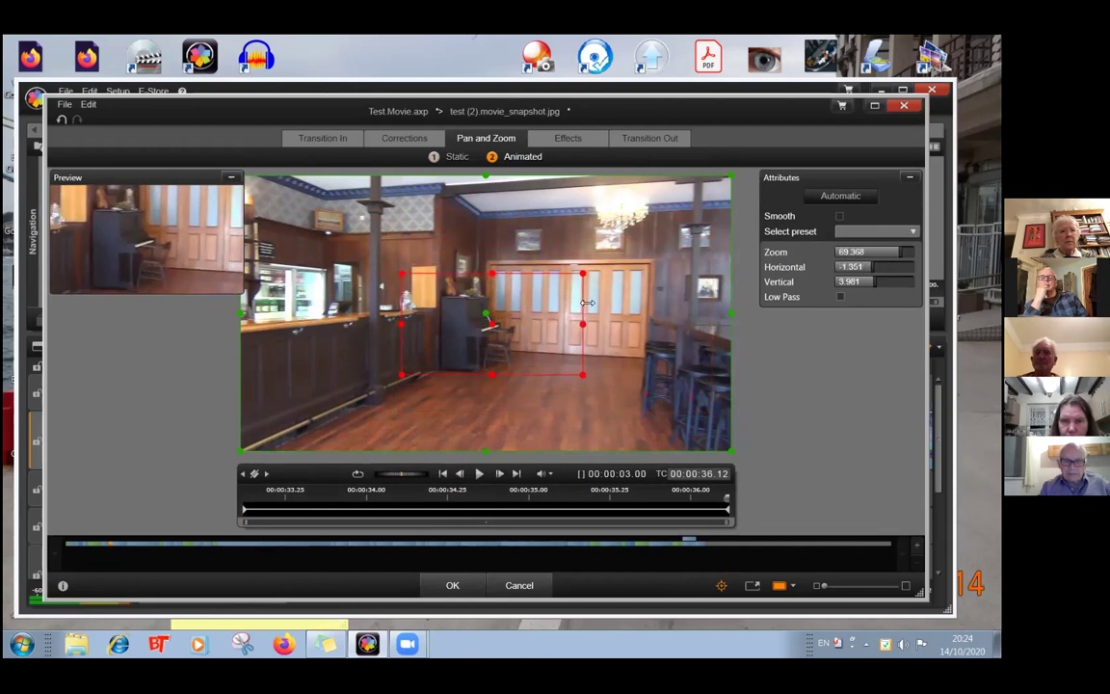
click(452, 587)
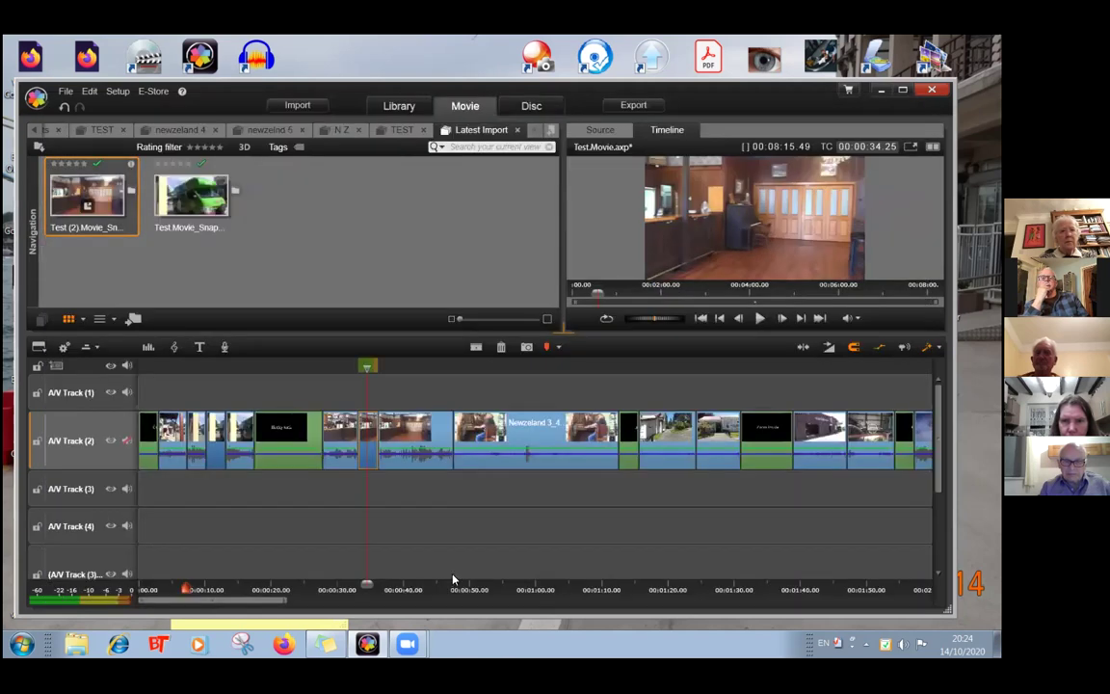
- Play the movie from about 00:00:30.18 through the bar snapshot to check its zoom
click(338, 369)
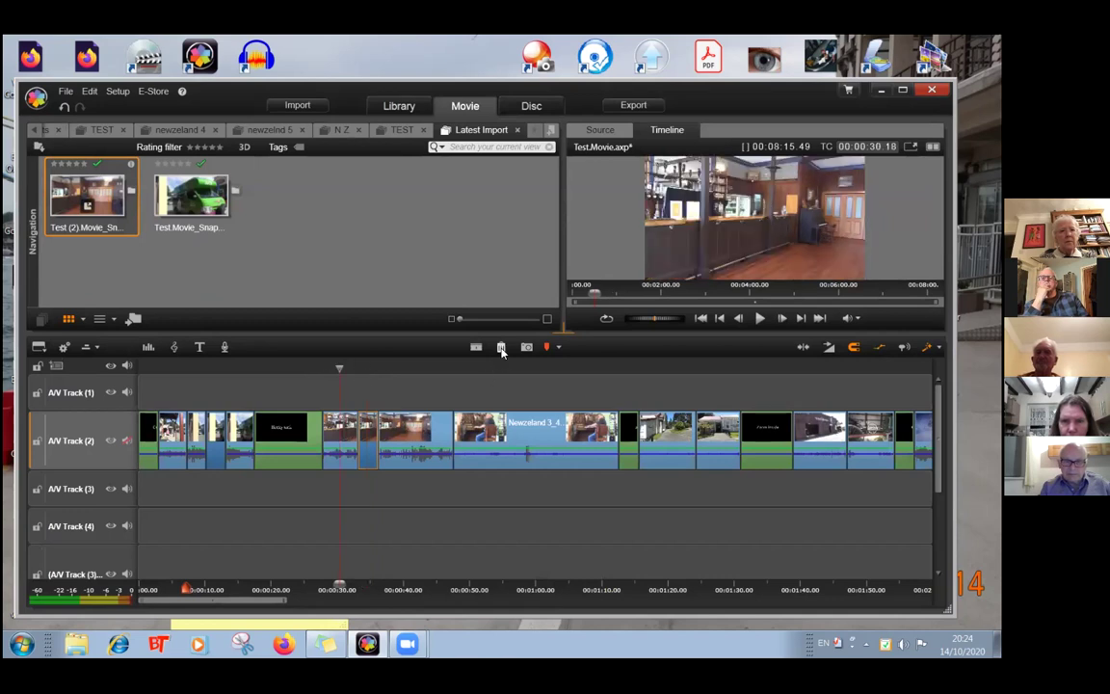
click(760, 319)
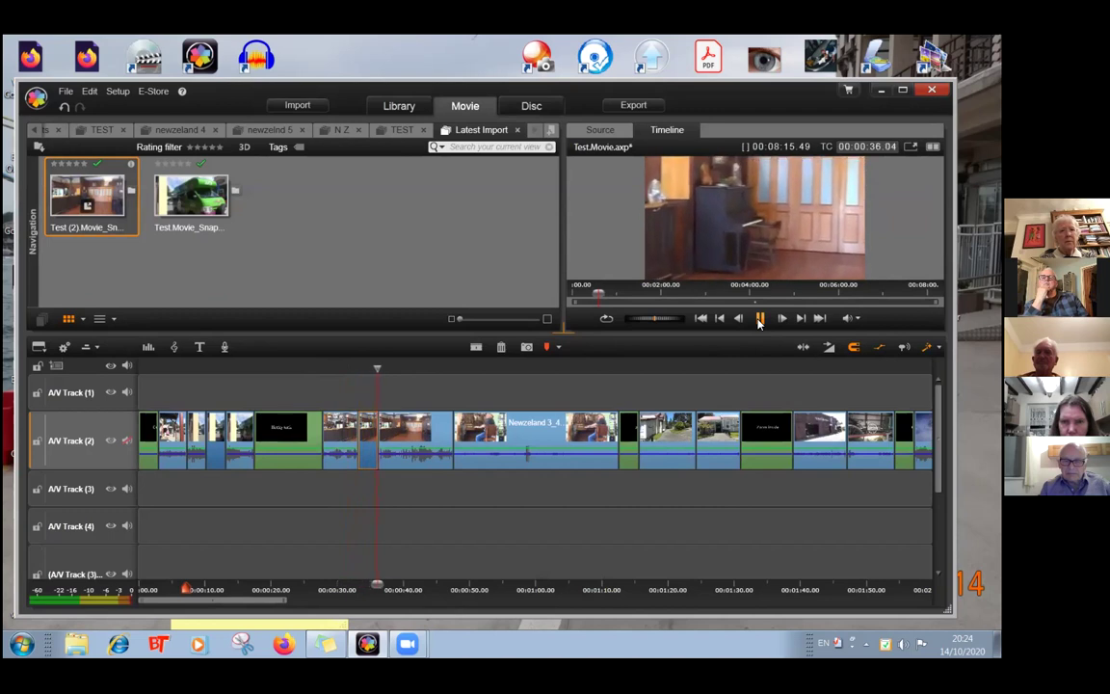
- Stop the playback and move the piano player clip to directly after the bar snapshot at about 00:00:36.11
click(759, 319)
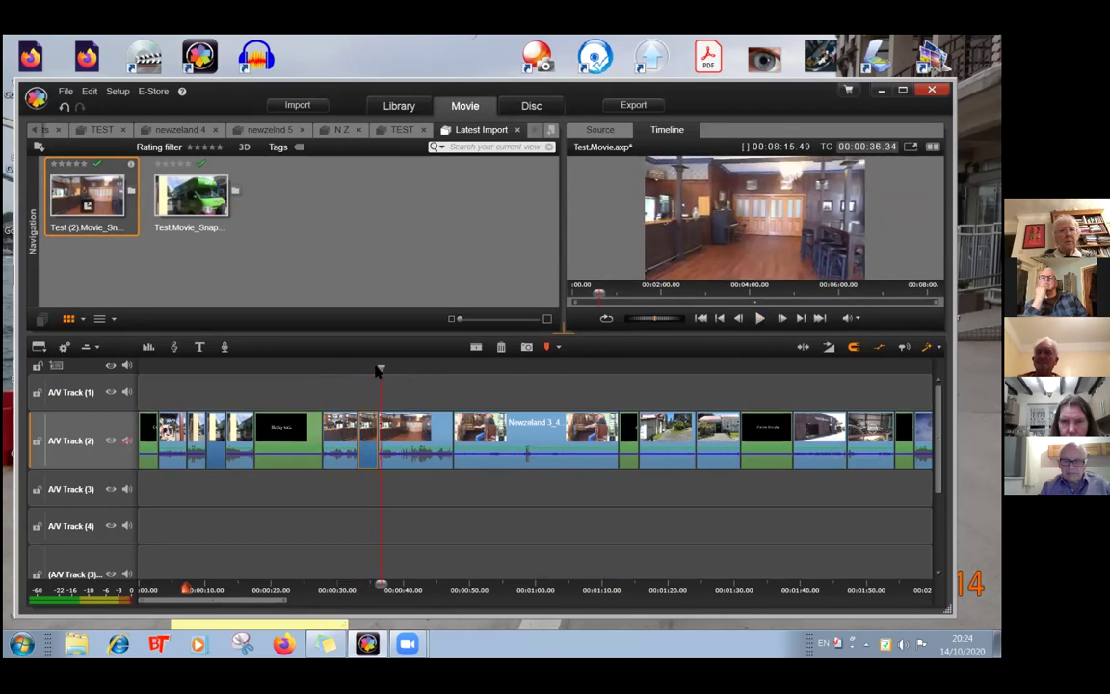
drag(381, 368, 379, 368)
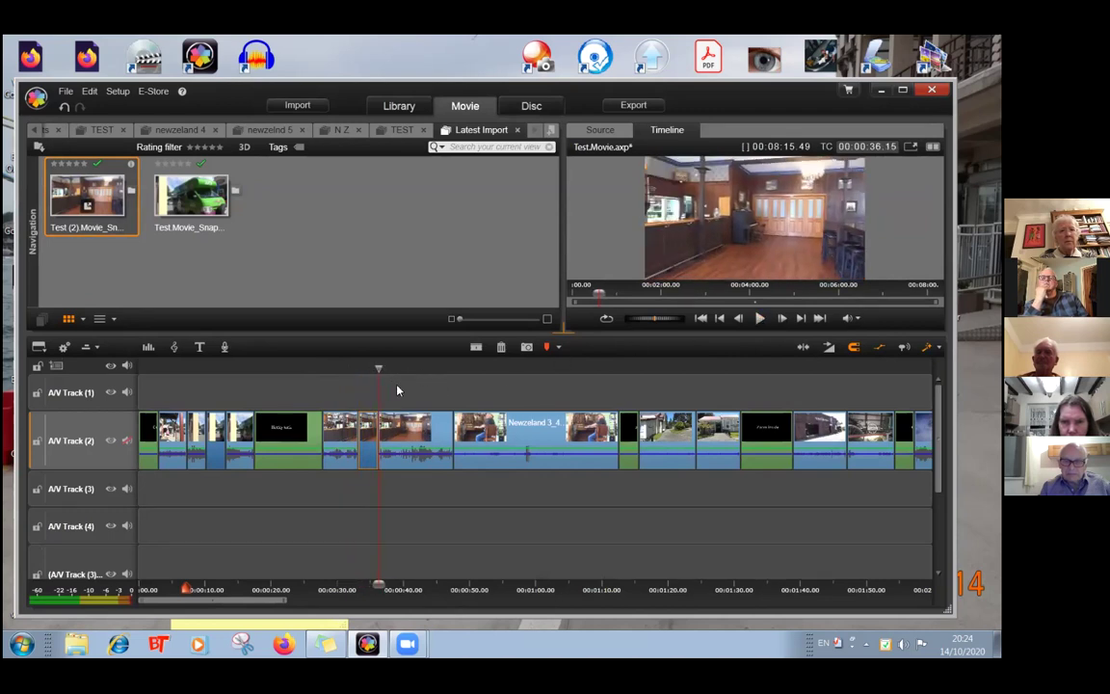
drag(490, 447, 417, 435)
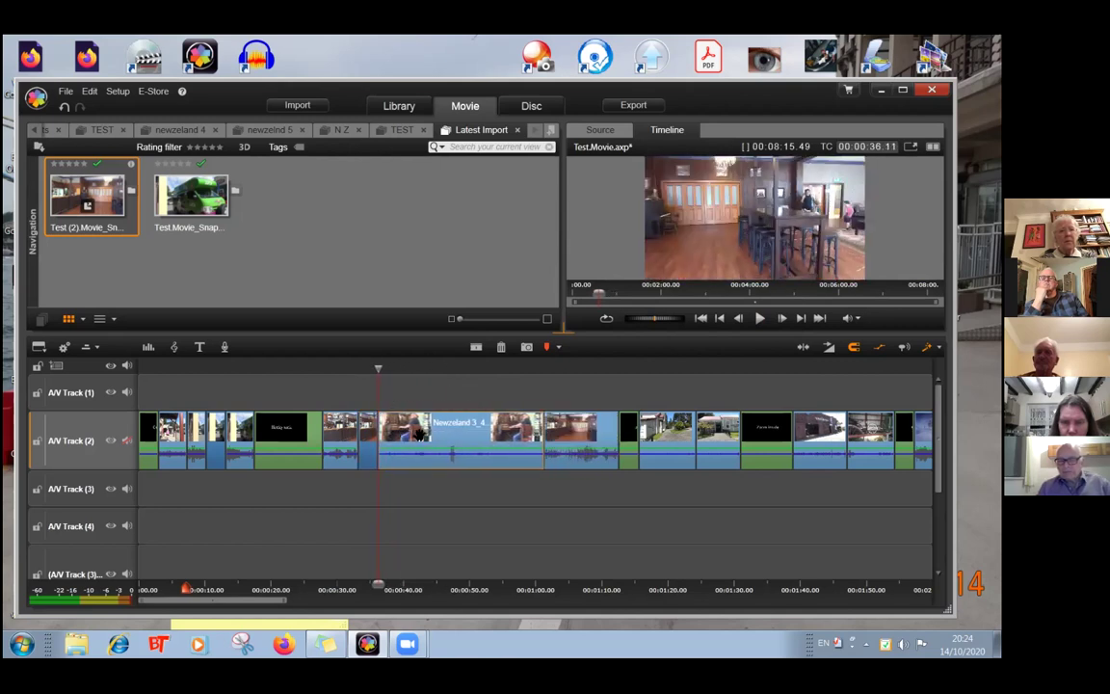
- Play the movie from 00:00:30.18 through the bar snapshot into the piano player clip, and scrub that clip to check the sequence
click(351, 367)
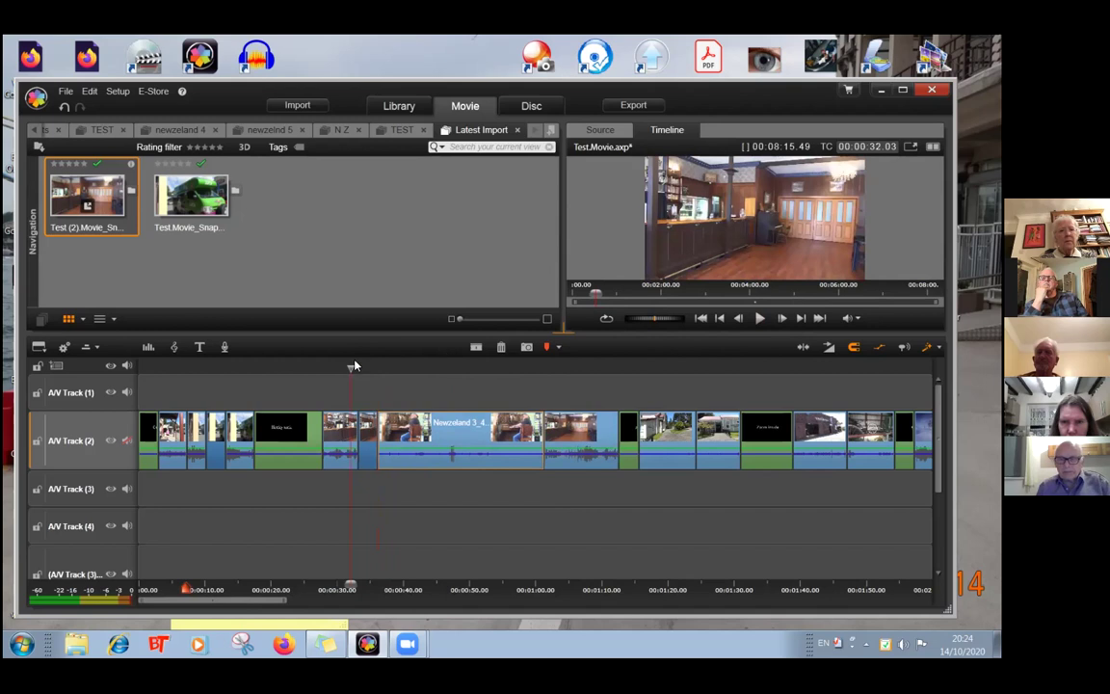
mouse_move(350, 369)
mouse_down()
mouse_move(385, 369)
mouse_move(339, 369)
mouse_up()
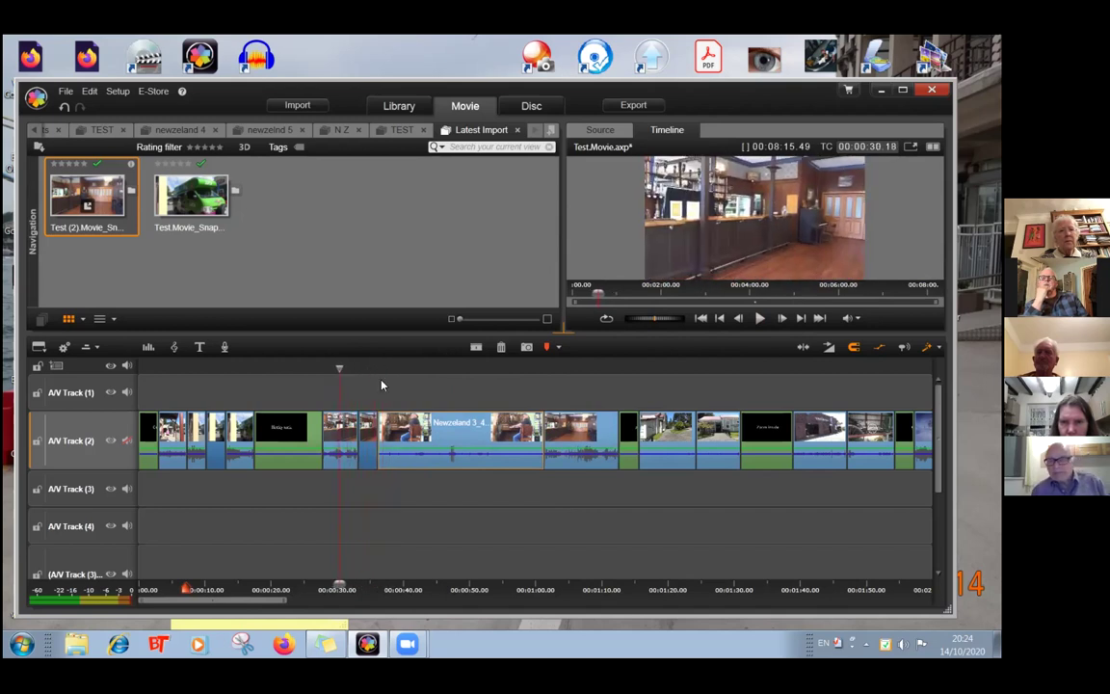
click(760, 319)
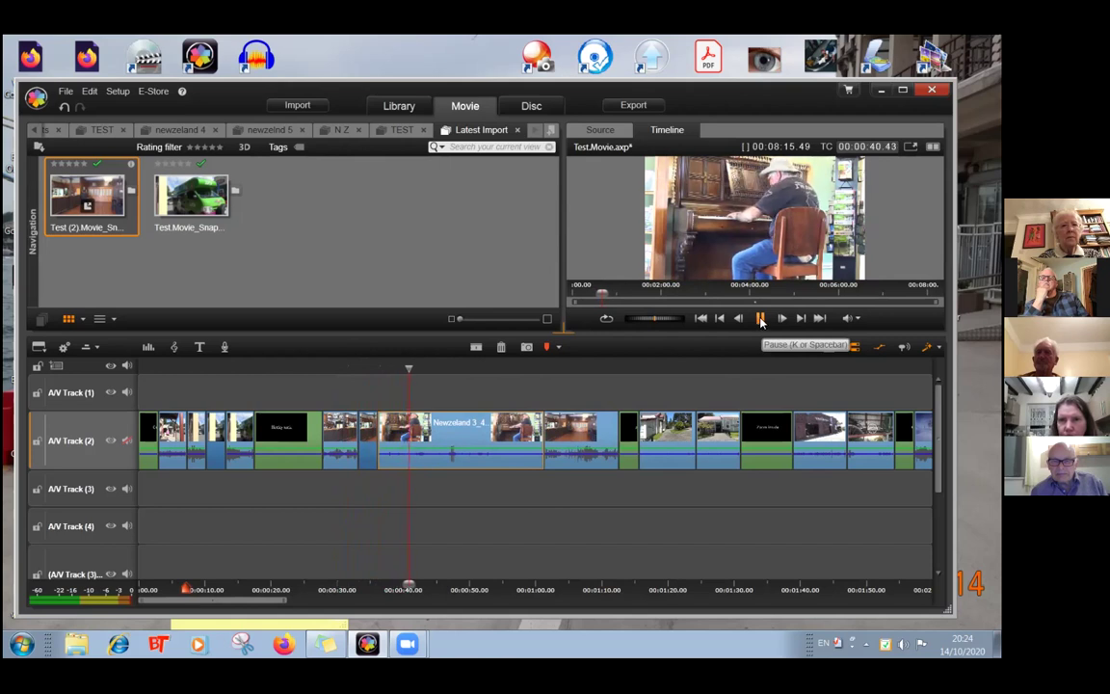
click(761, 319)
drag(421, 370, 474, 384)
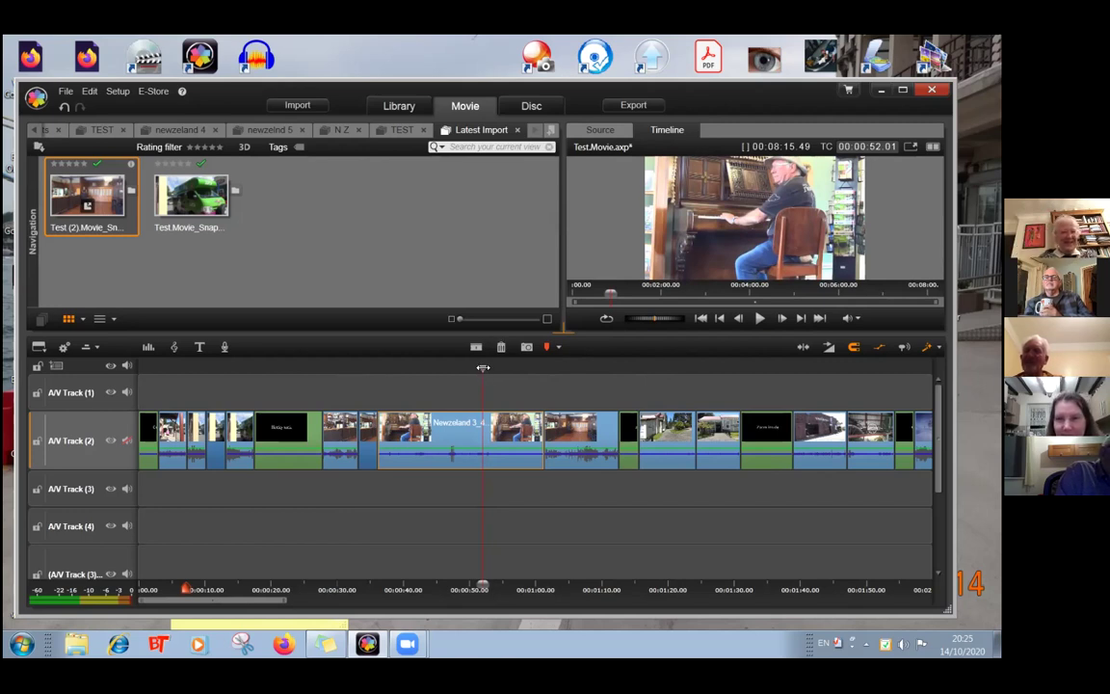
drag(483, 367, 435, 367)
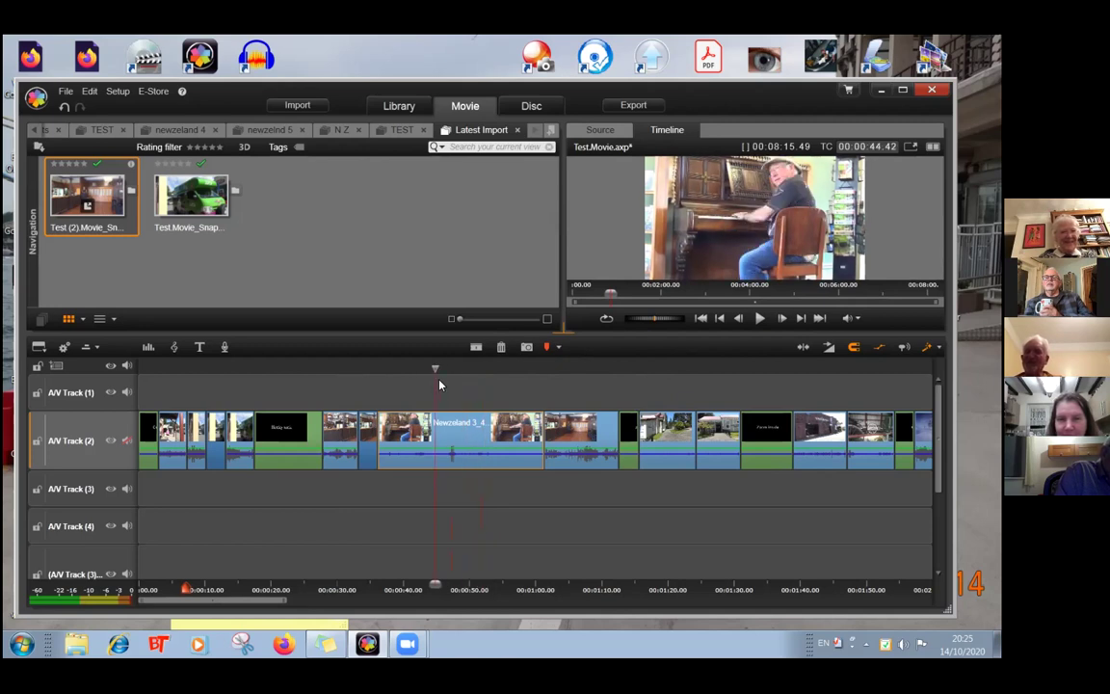
- Browse the project folders and creative elements in the Library, and view the contents of the utube folder
click(288, 106)
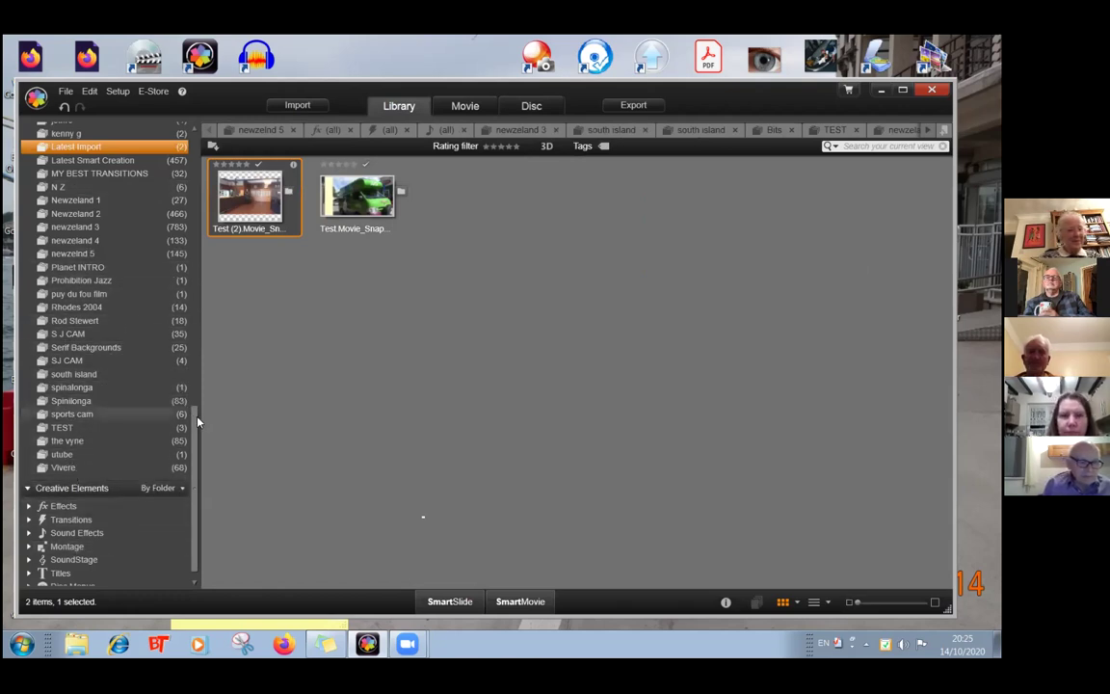
scroll(194, 399, up, 2)
scroll(194, 399, up, 7)
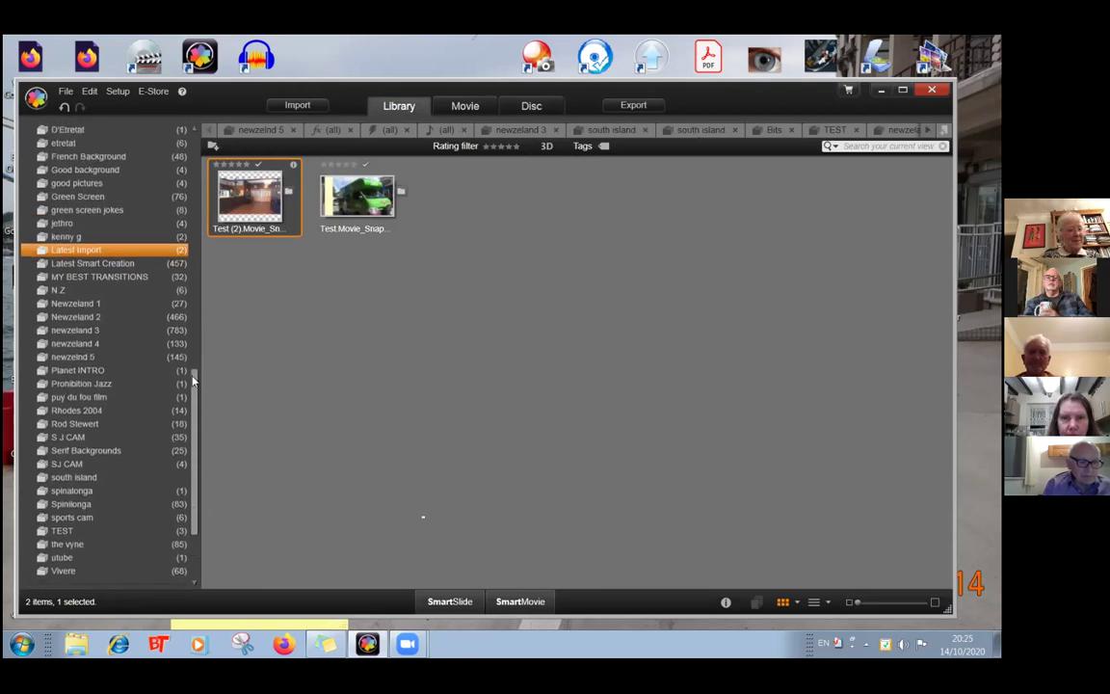
scroll(194, 324, up, 6)
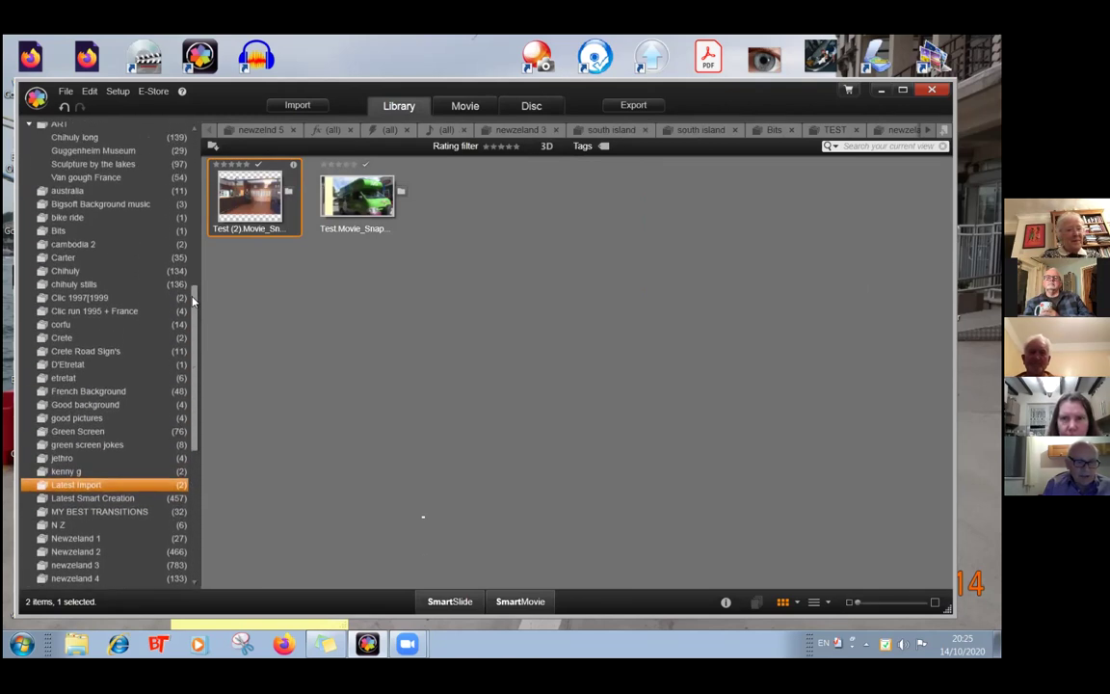
scroll(183, 342, down, 7)
scroll(183, 342, down, 8)
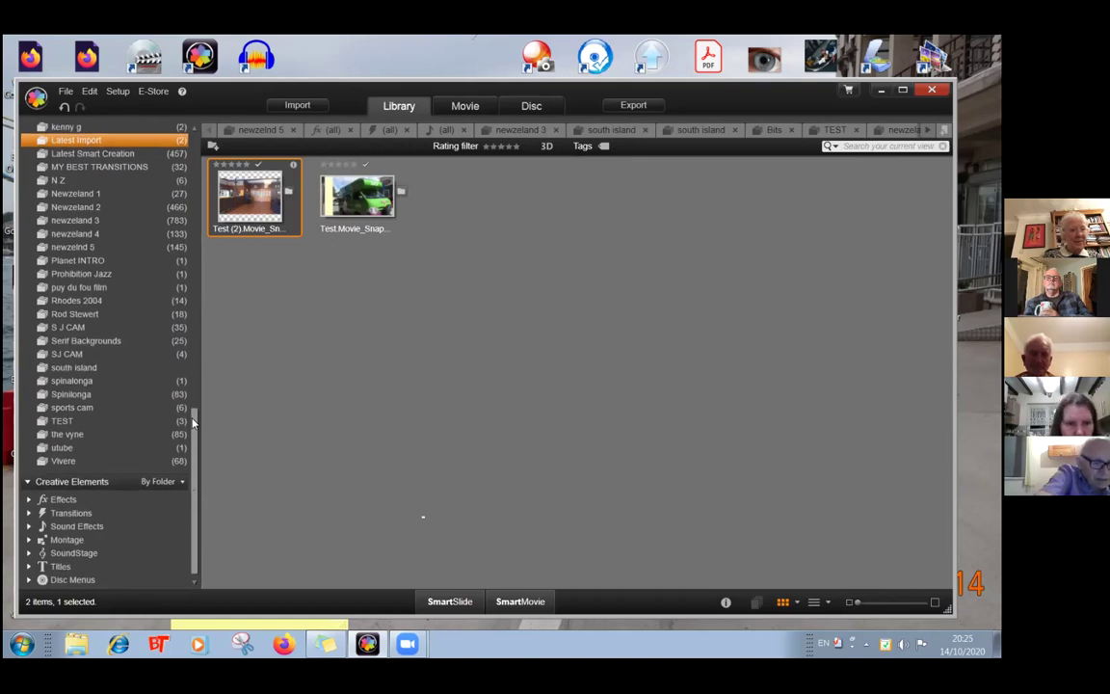
scroll(194, 431, down, 1)
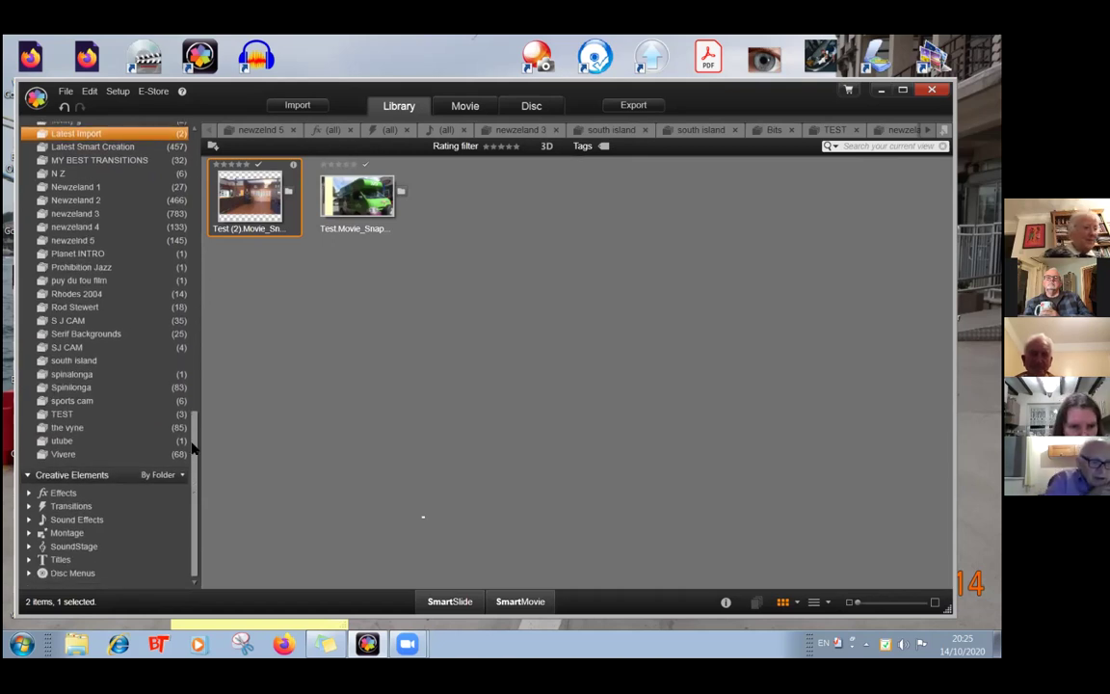
click(59, 443)
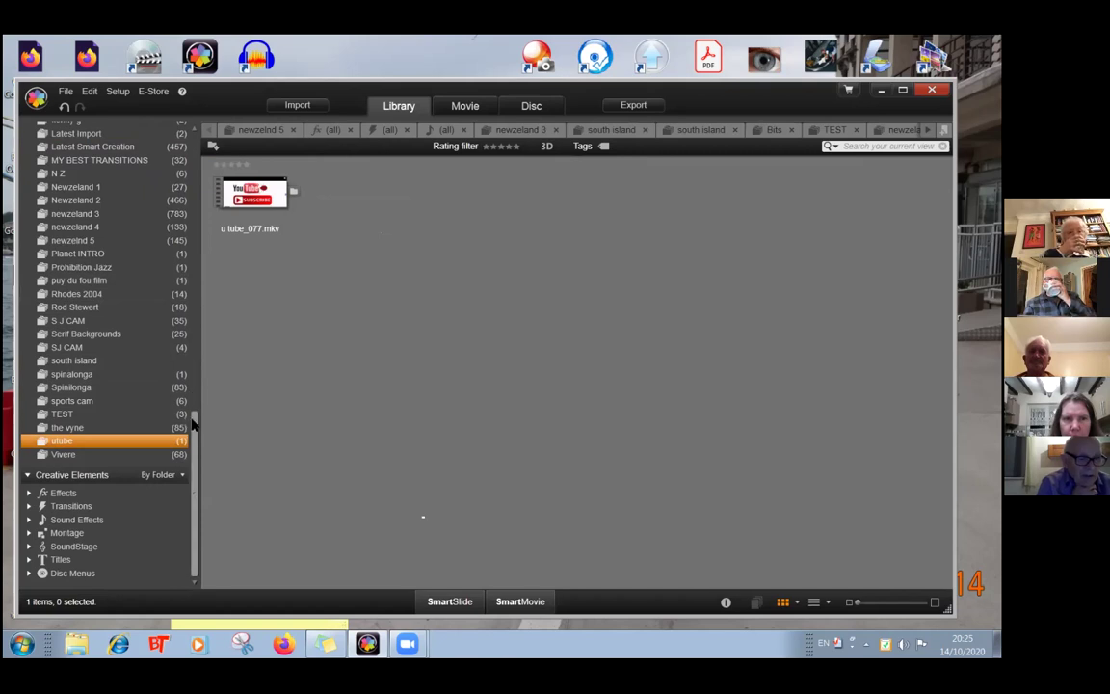
- Look through the music folders listed under Audio in the Library
drag(193, 422, 192, 294)
drag(194, 275, 218, 144)
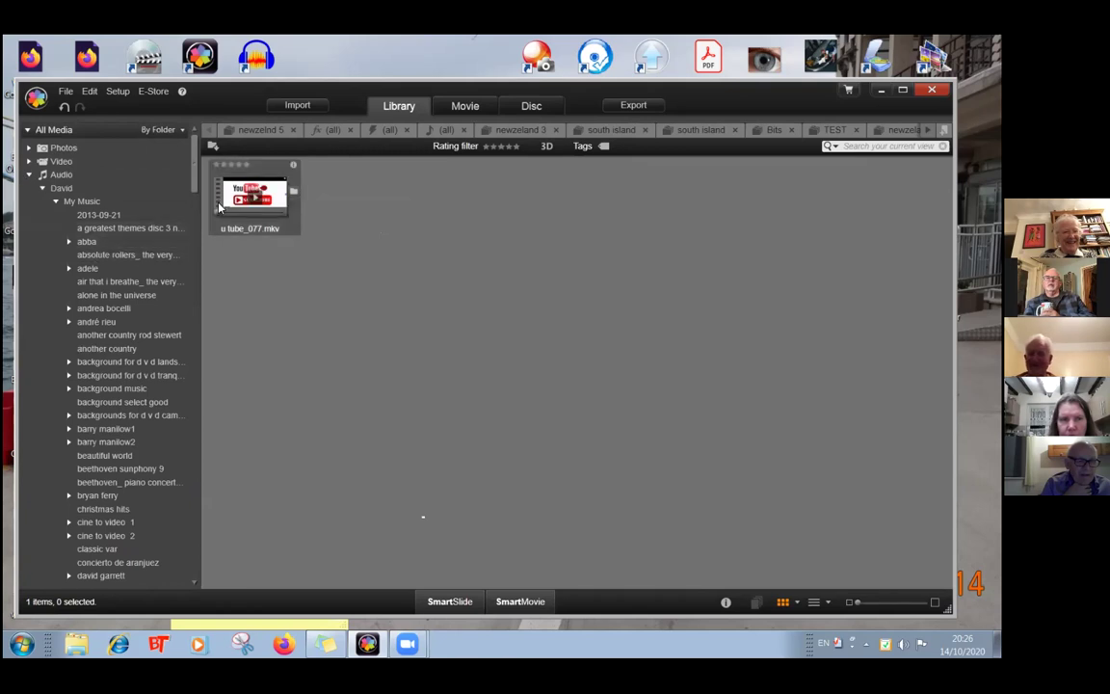
drag(193, 179, 202, 222)
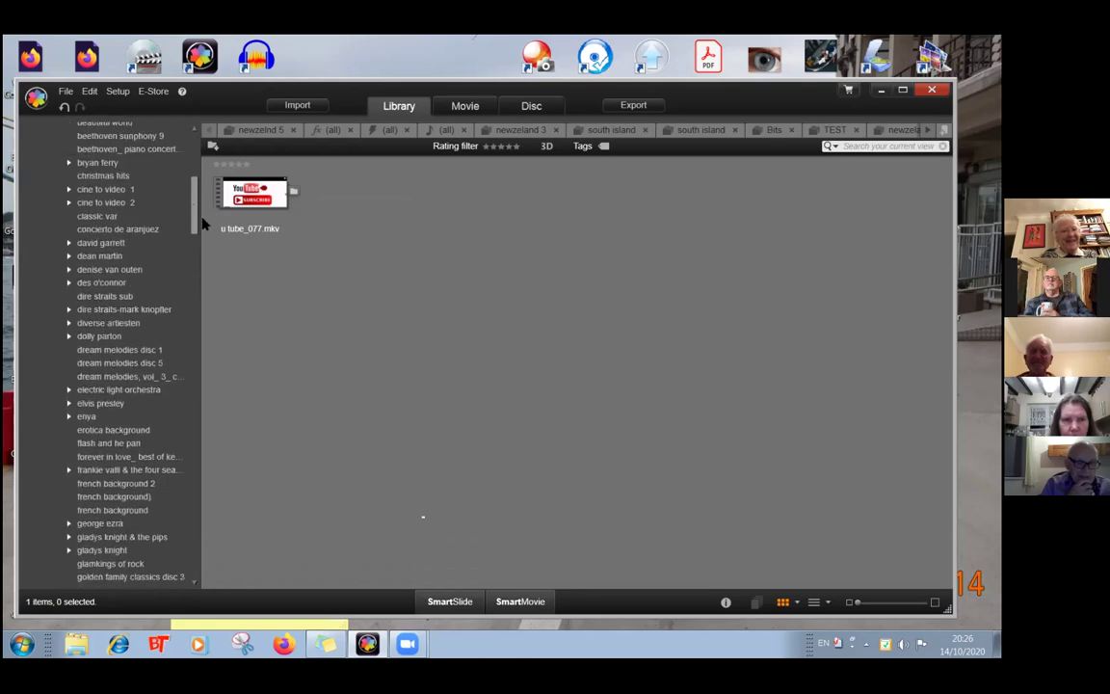
drag(202, 222, 192, 539)
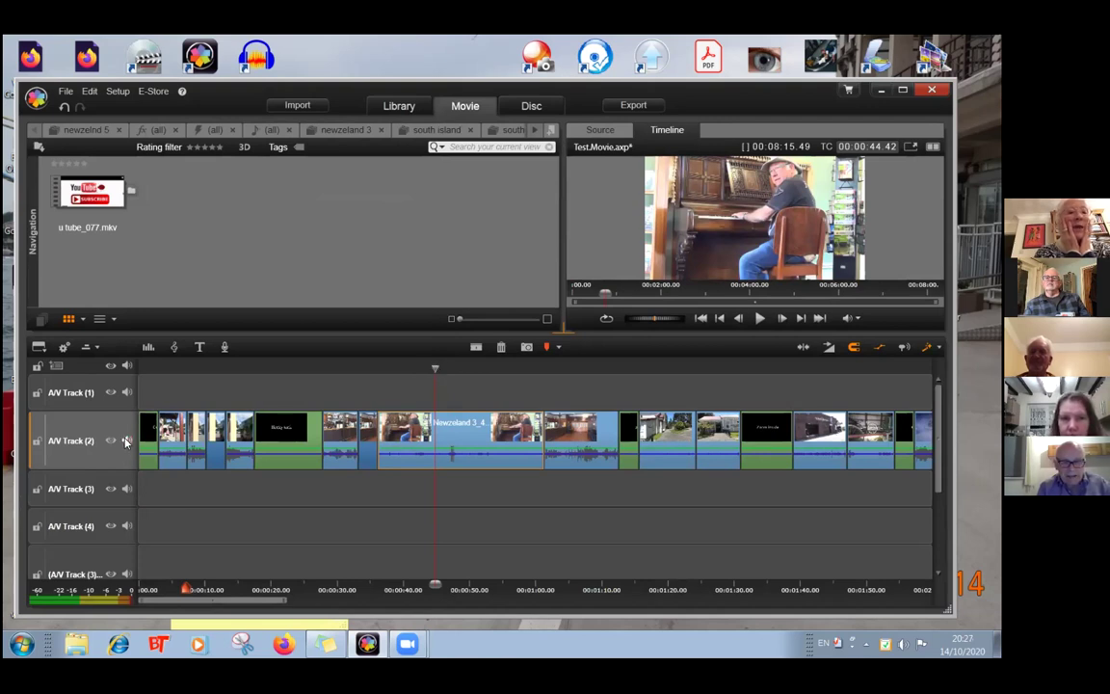
- Play the movie from about 00:00:32 through parts of the piano player clip with A/V Track (2) unmuted to check its sound
click(350, 368)
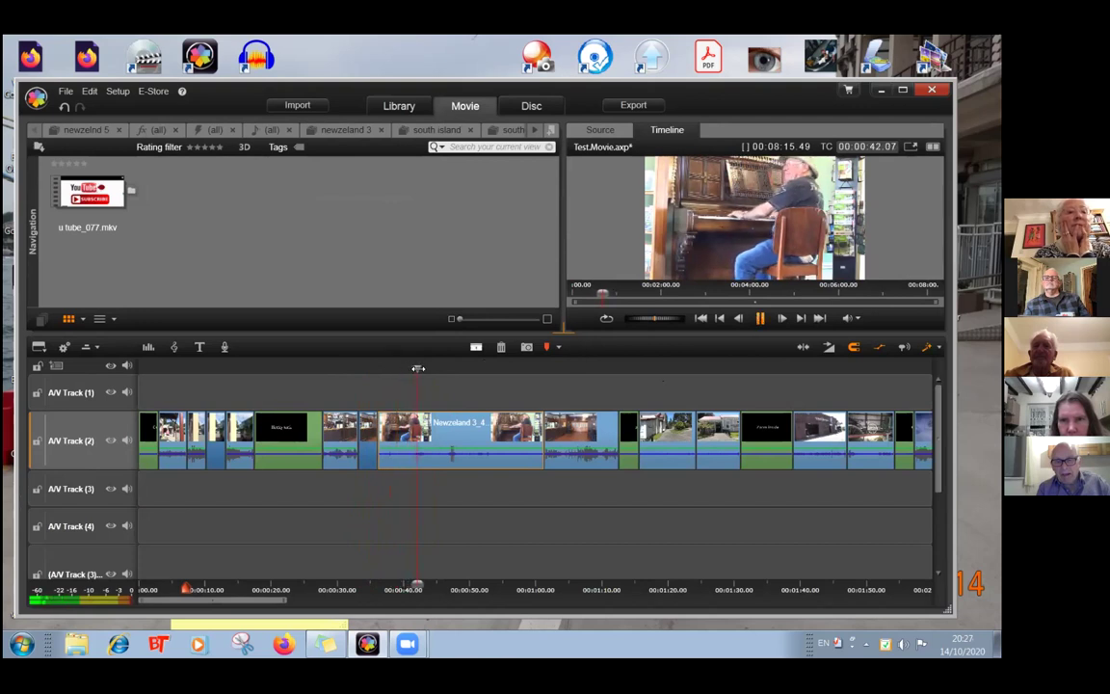
drag(418, 369, 450, 374)
click(757, 320)
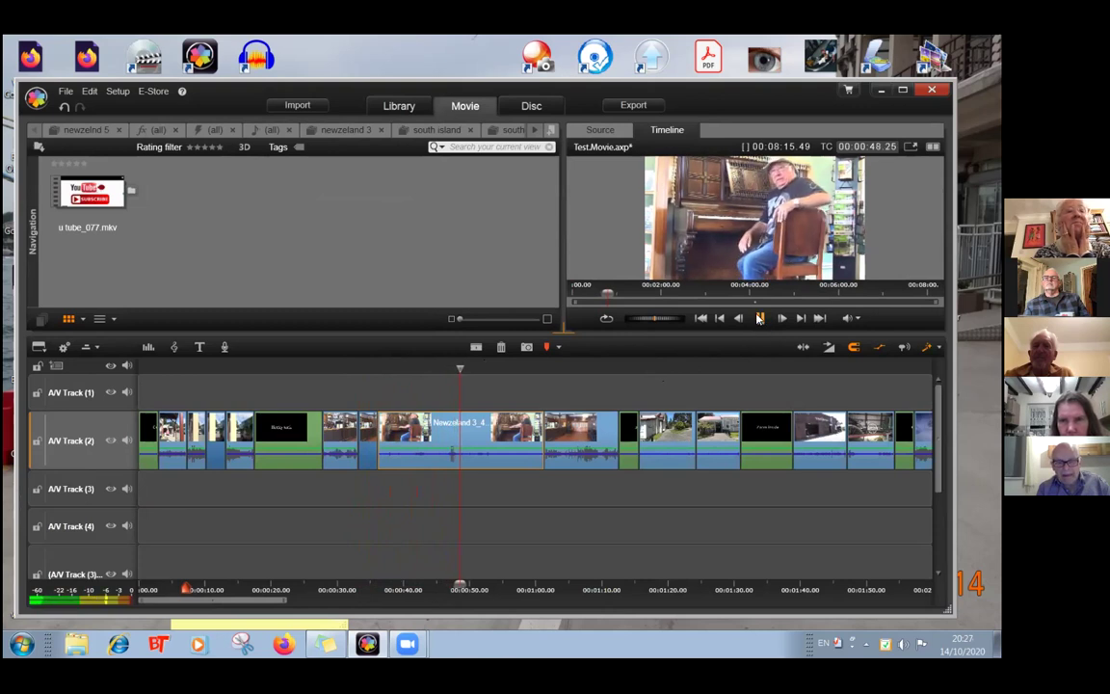
click(759, 318)
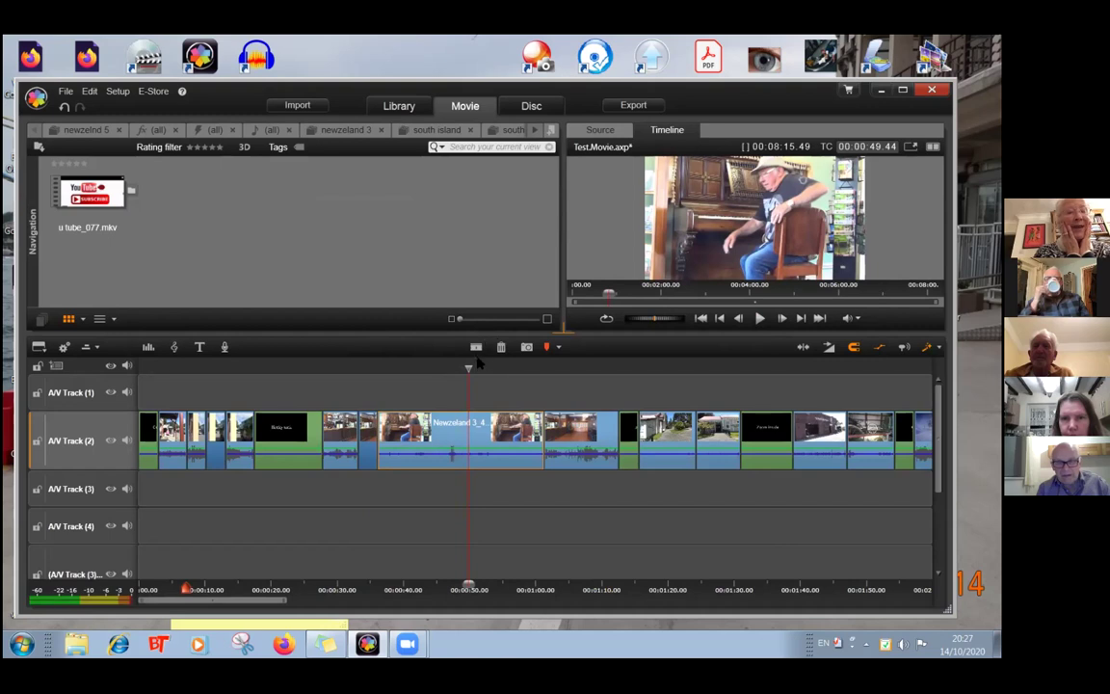
- Review the clips after the "reverse scan" title and place the hospital clip ahead of the driveway clip, directly after that title
drag(475, 368, 626, 382)
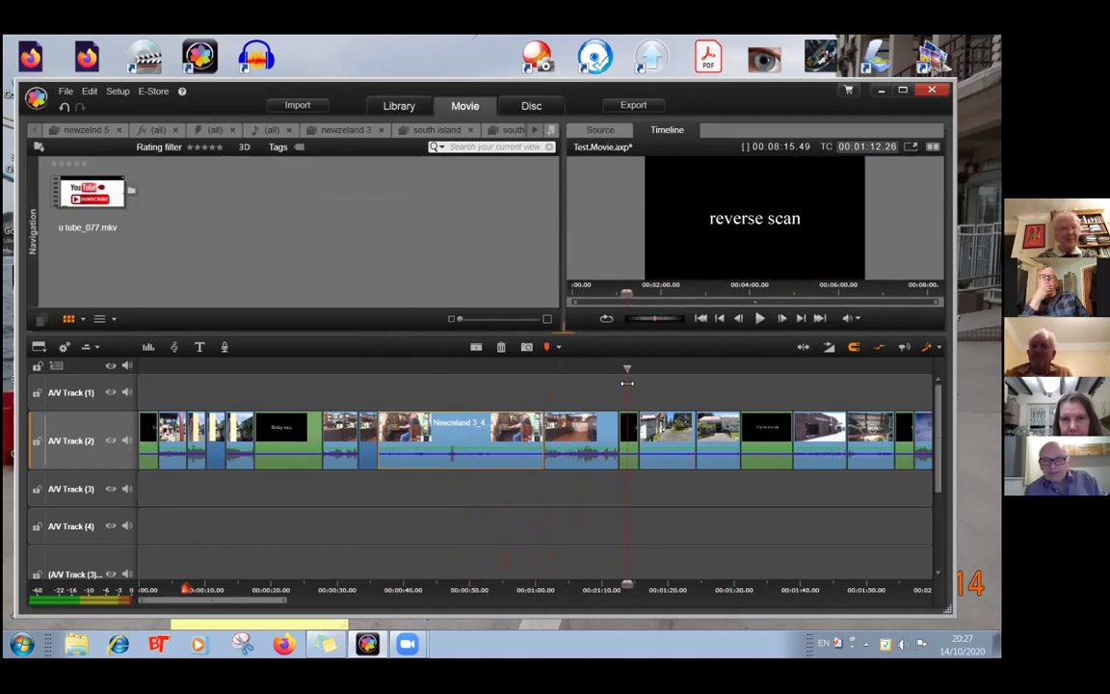
drag(633, 383, 657, 384)
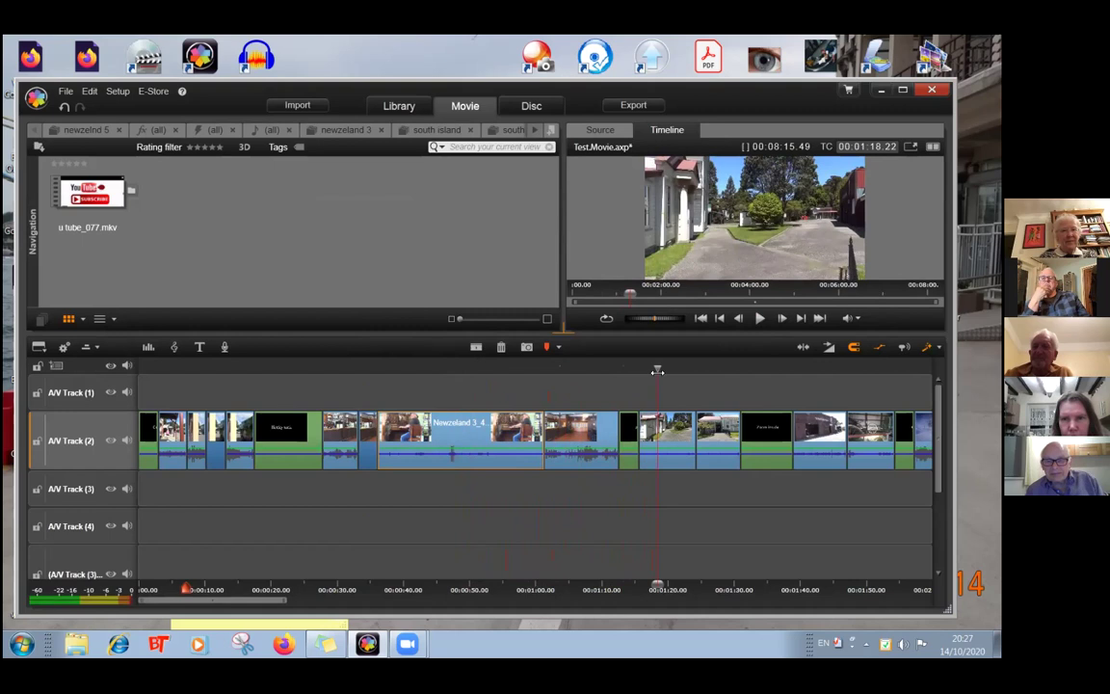
drag(657, 368, 639, 385)
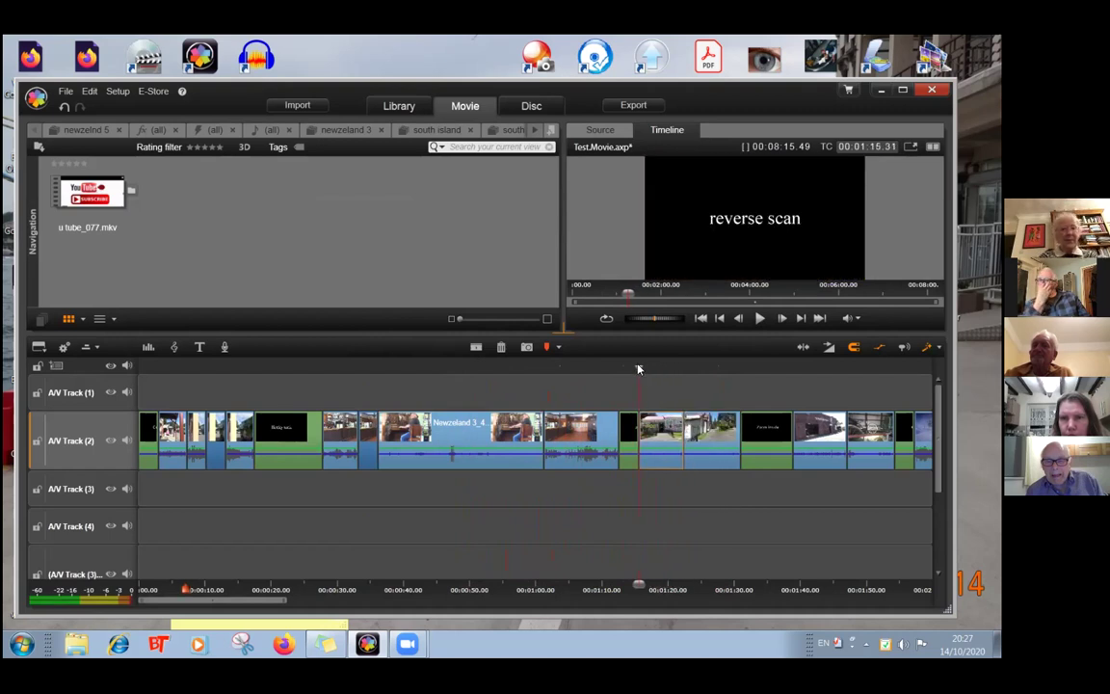
- Add a speed change to the driveway clip after the hospital clip, turning on Reverse for its video
drag(638, 369, 715, 384)
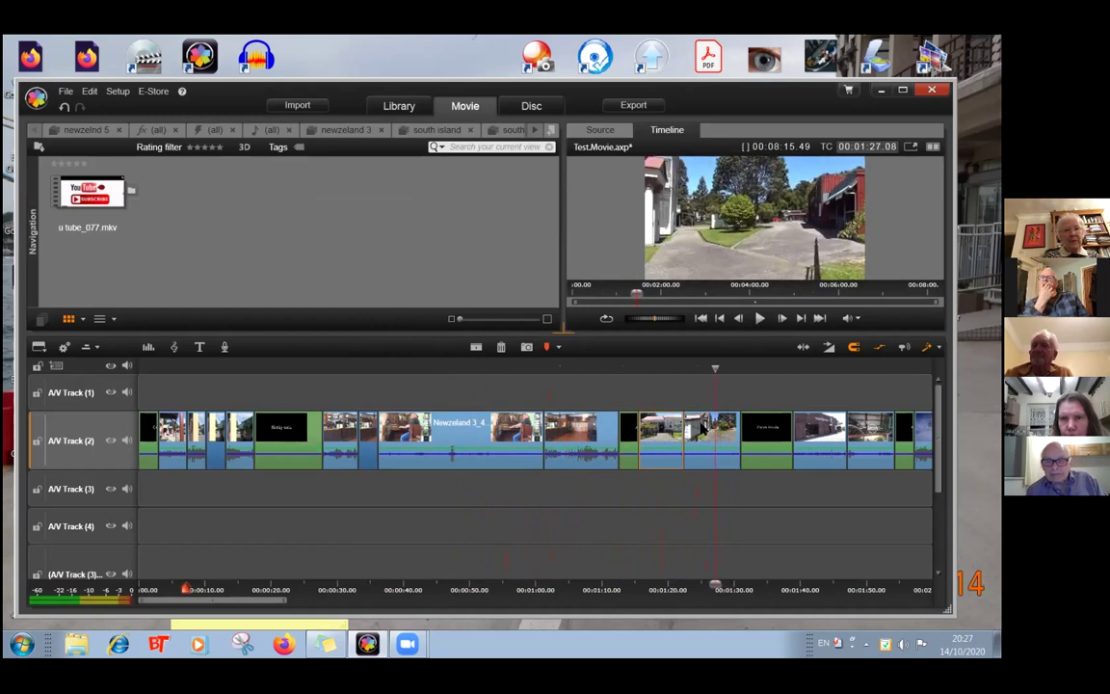
right_click(698, 427)
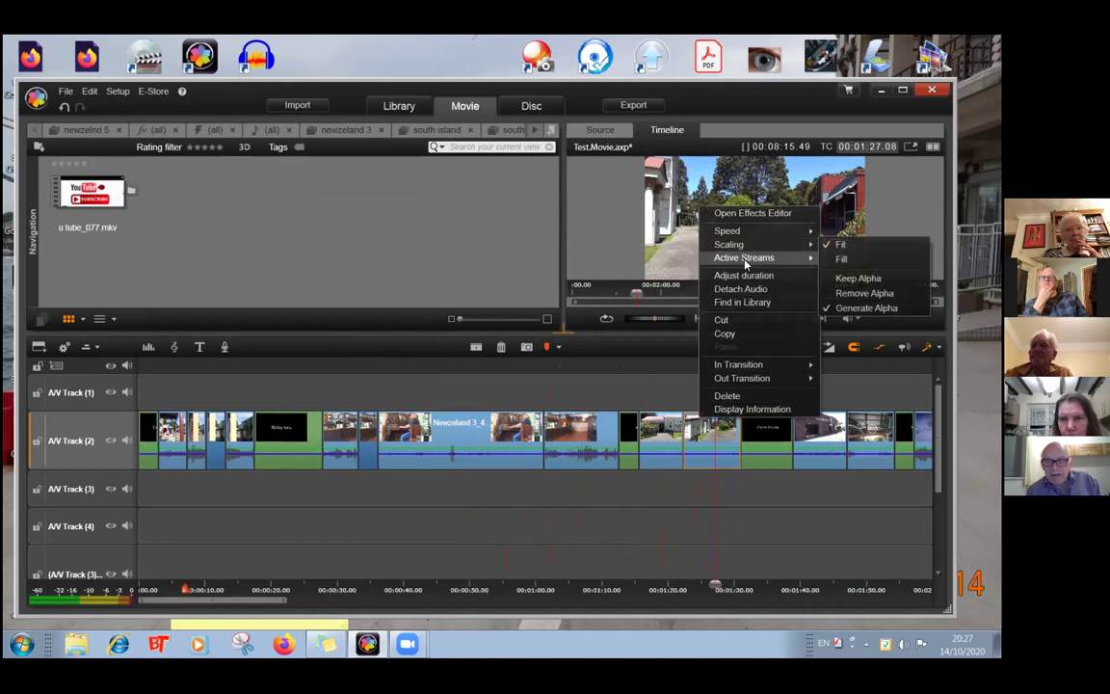
mouse_move(743, 230)
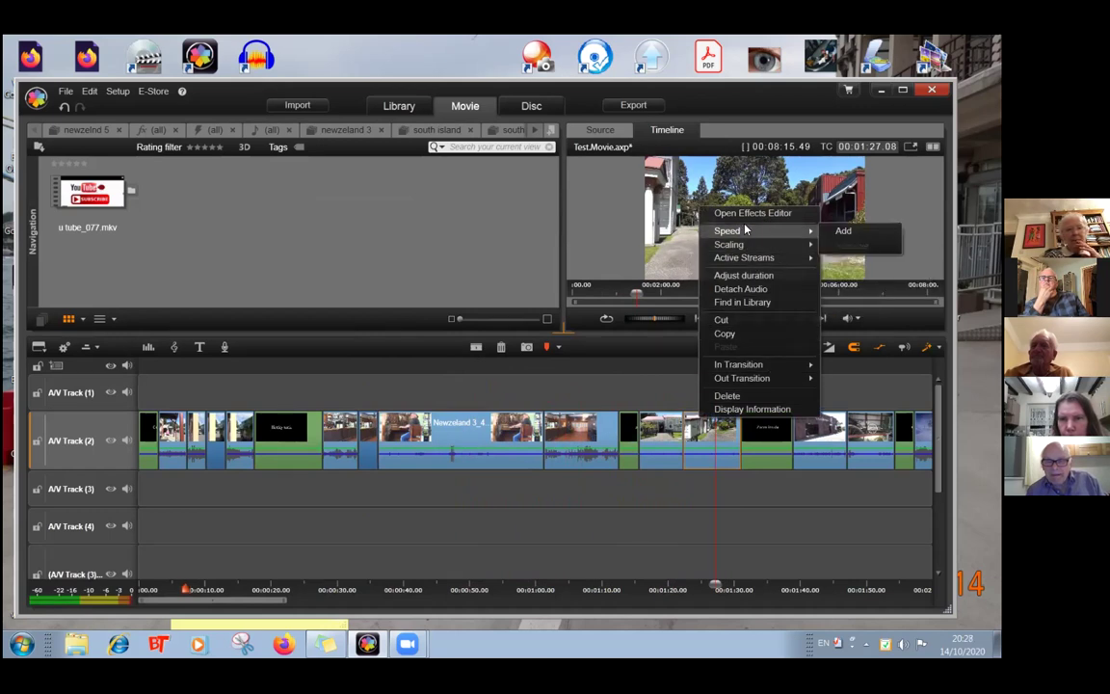
click(835, 230)
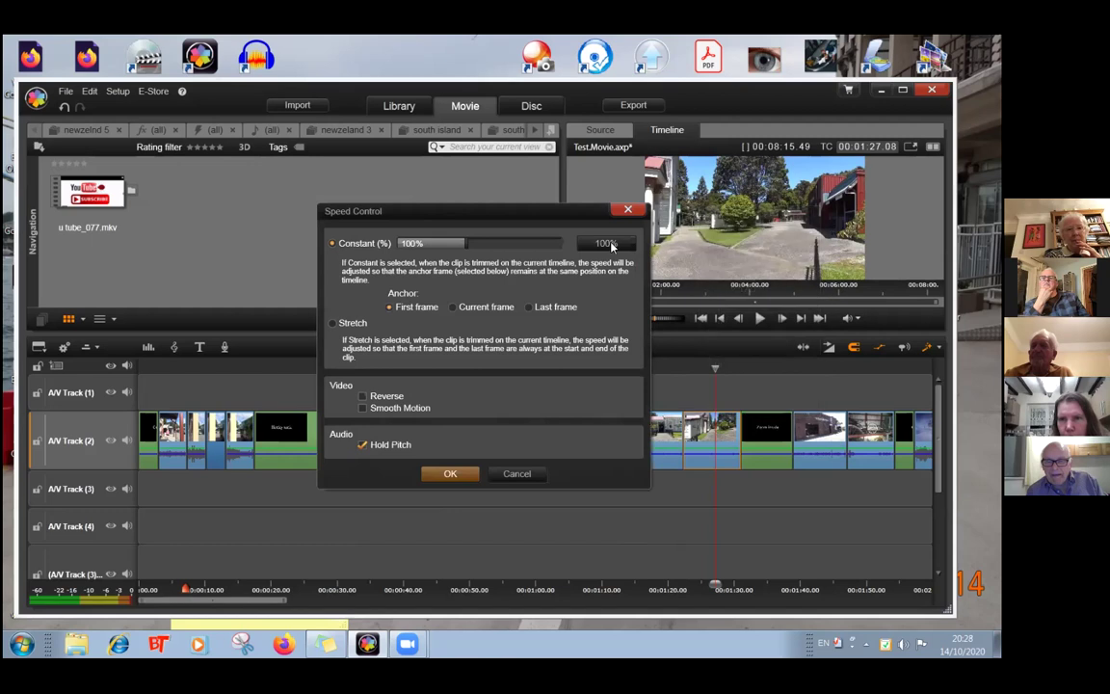
click(364, 397)
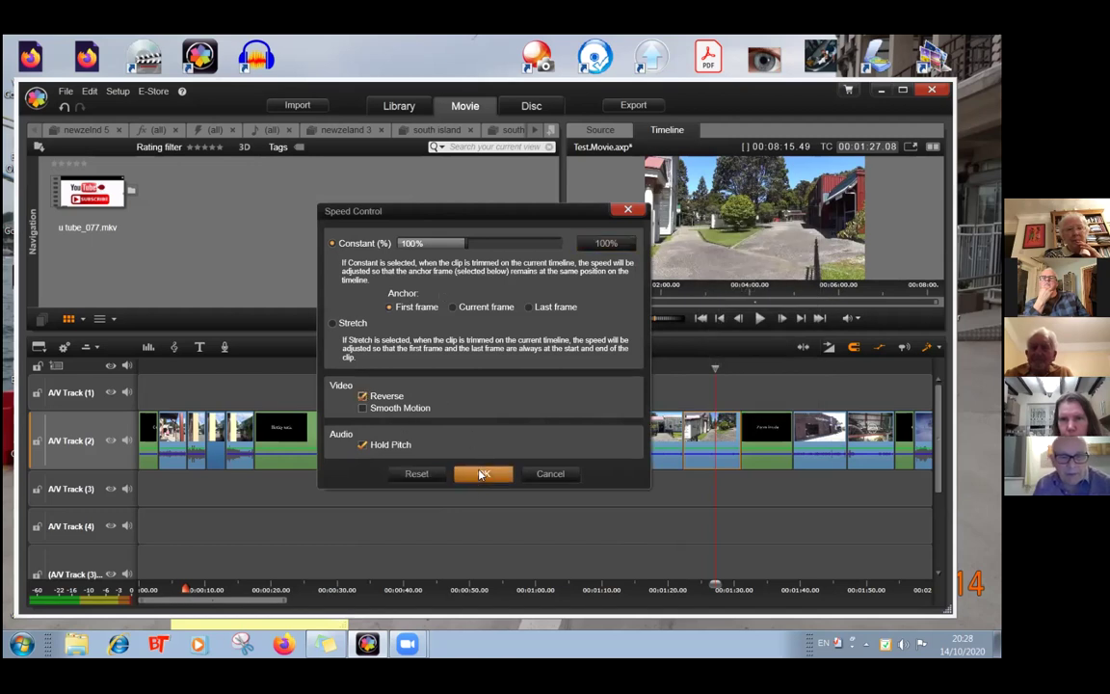
click(477, 474)
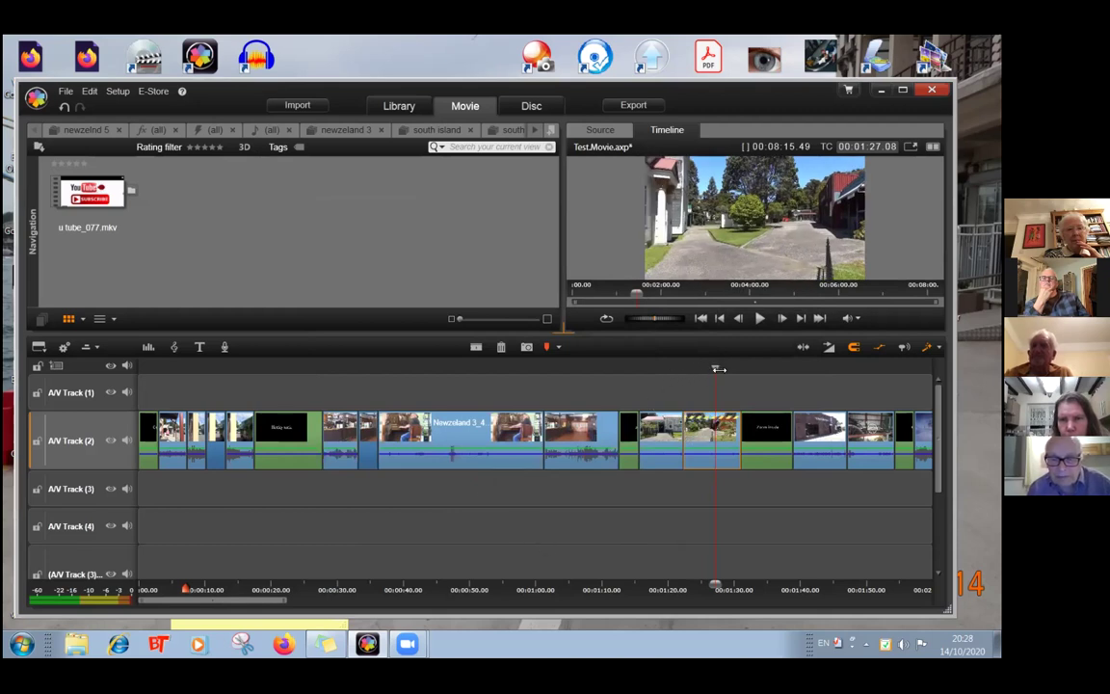
- Play the movie from 00:01:16.33 through the hospital clip and the reversed driveway clip to the "Zoom inside" title
drag(716, 367, 646, 376)
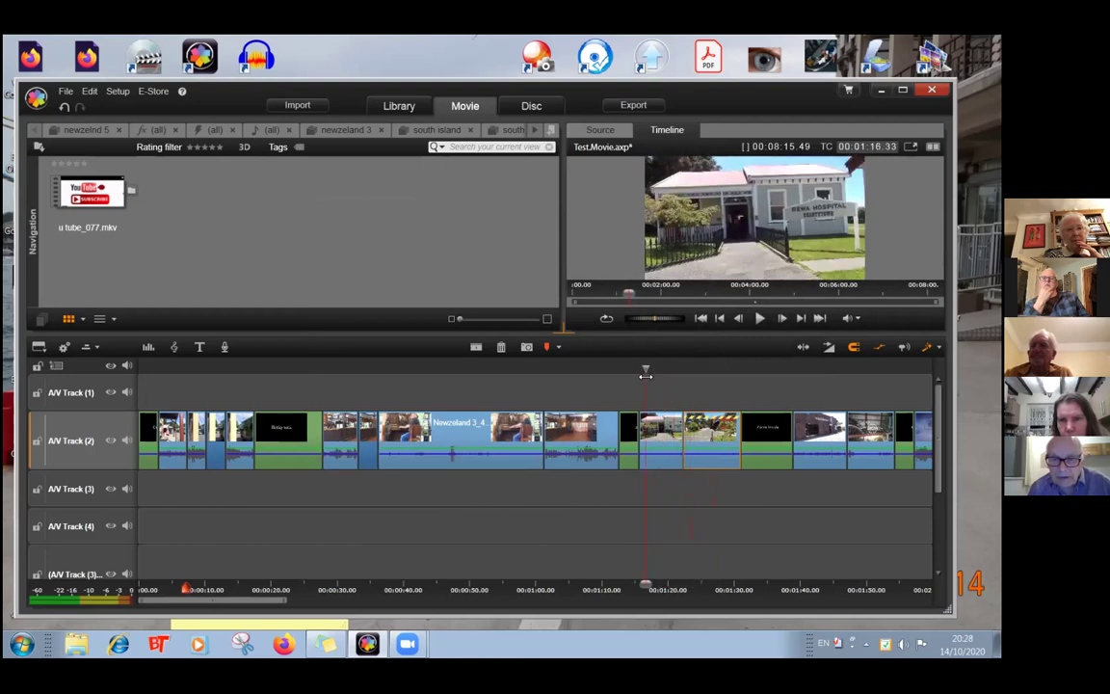
click(760, 324)
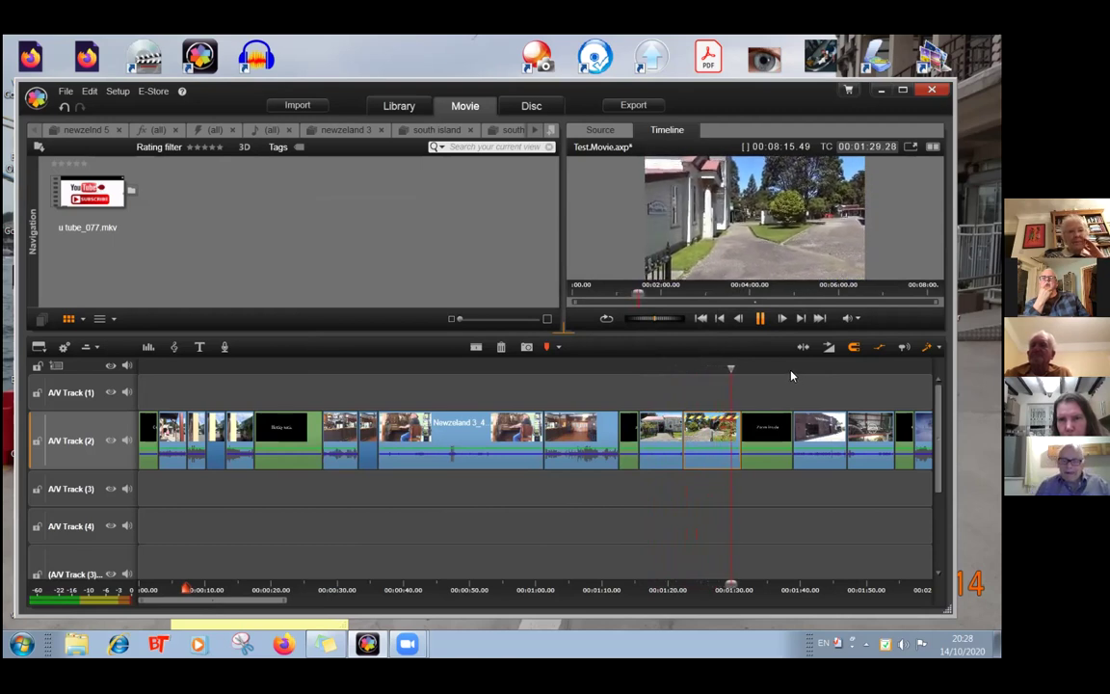
click(762, 319)
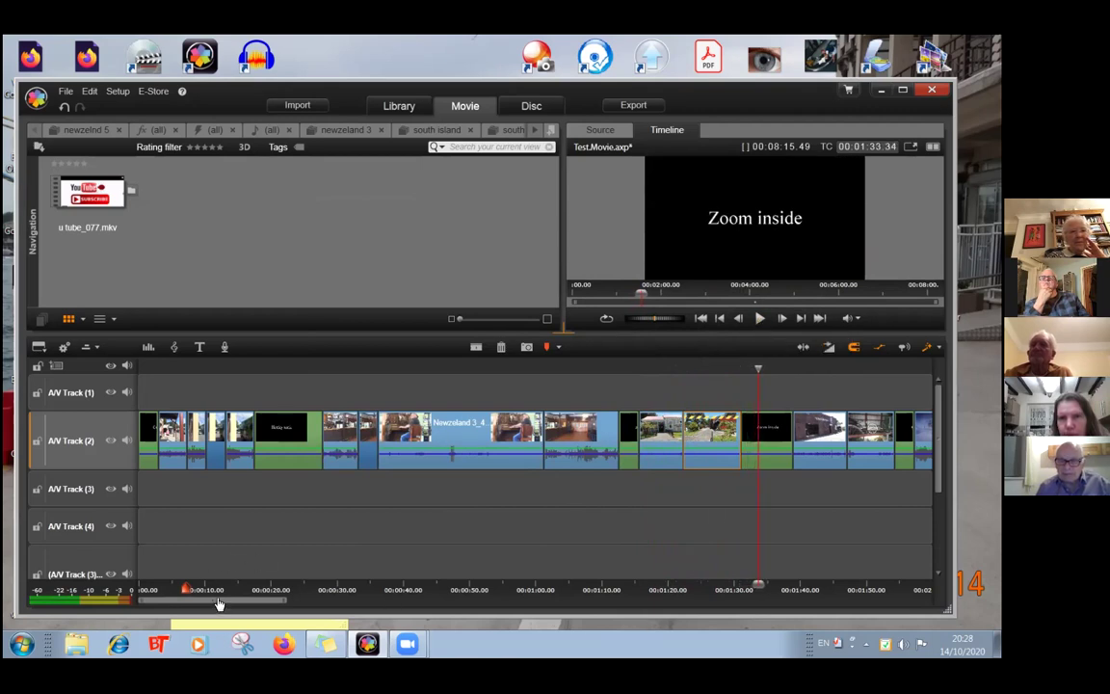
- Split the brick building clip after the "Zoom inside" title at about 00:01:42.10
drag(223, 602, 274, 609)
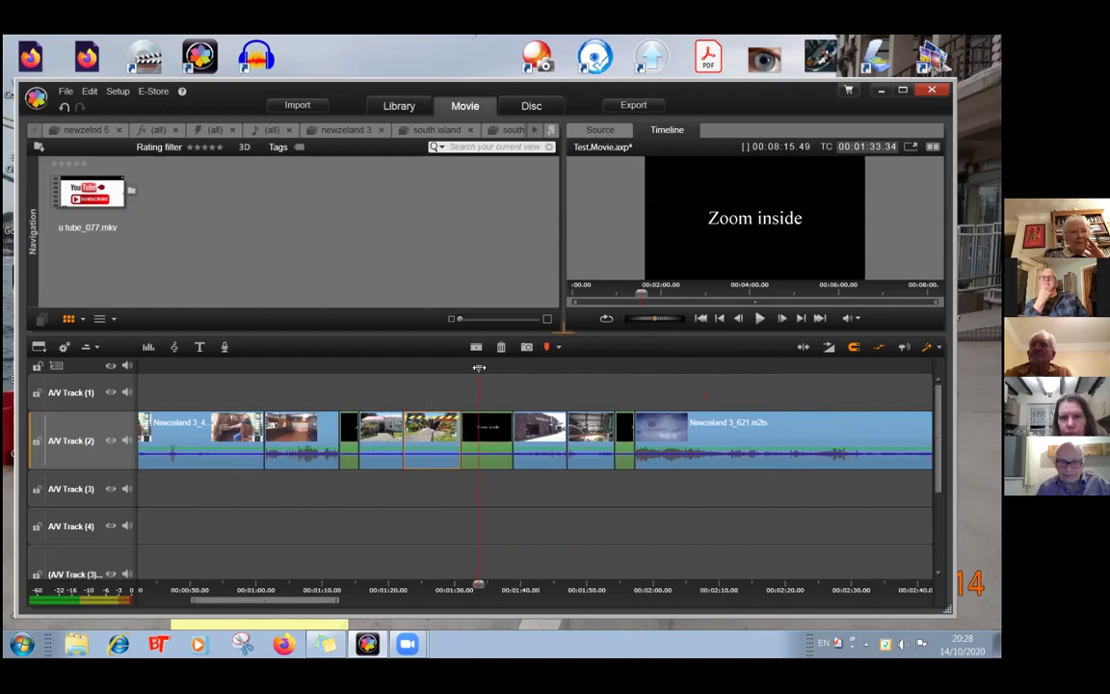
drag(498, 368, 535, 378)
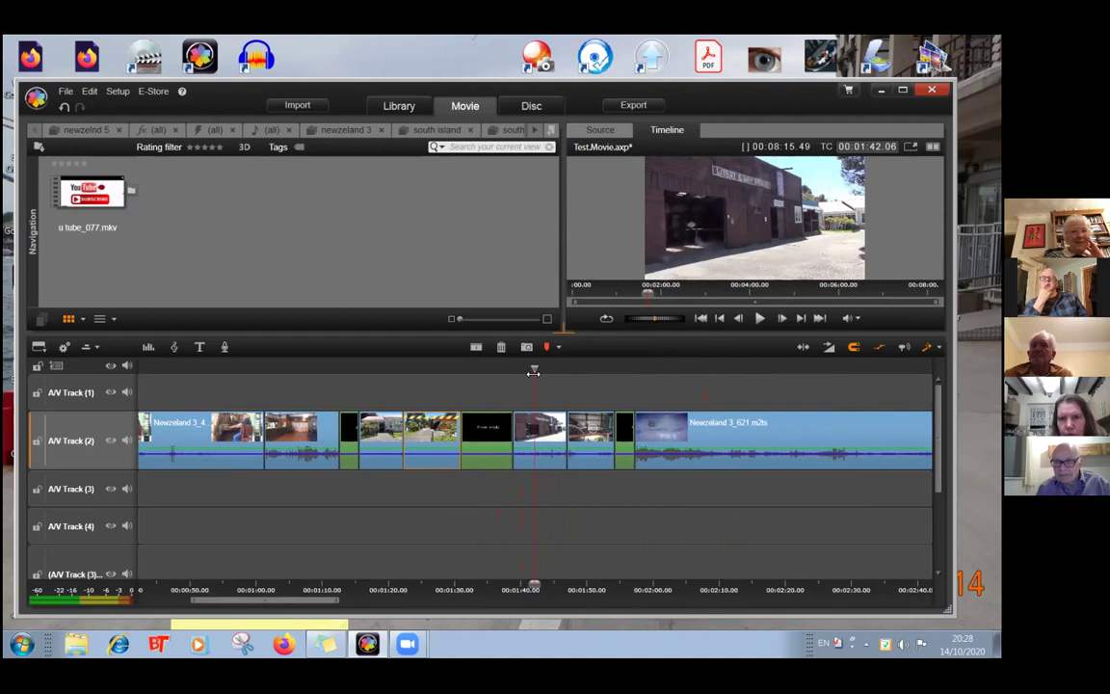
click(474, 348)
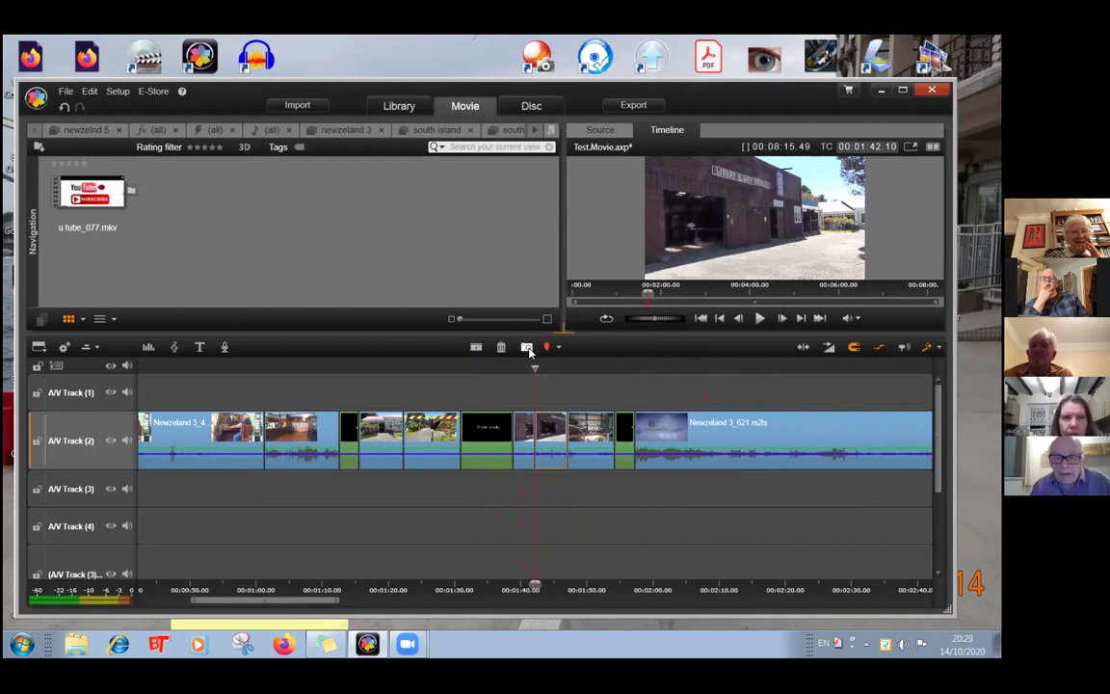
- Insert a snapshot of the frame at 00:01:42.10 at the split and delete the rest of the building exterior clip after it
click(526, 348)
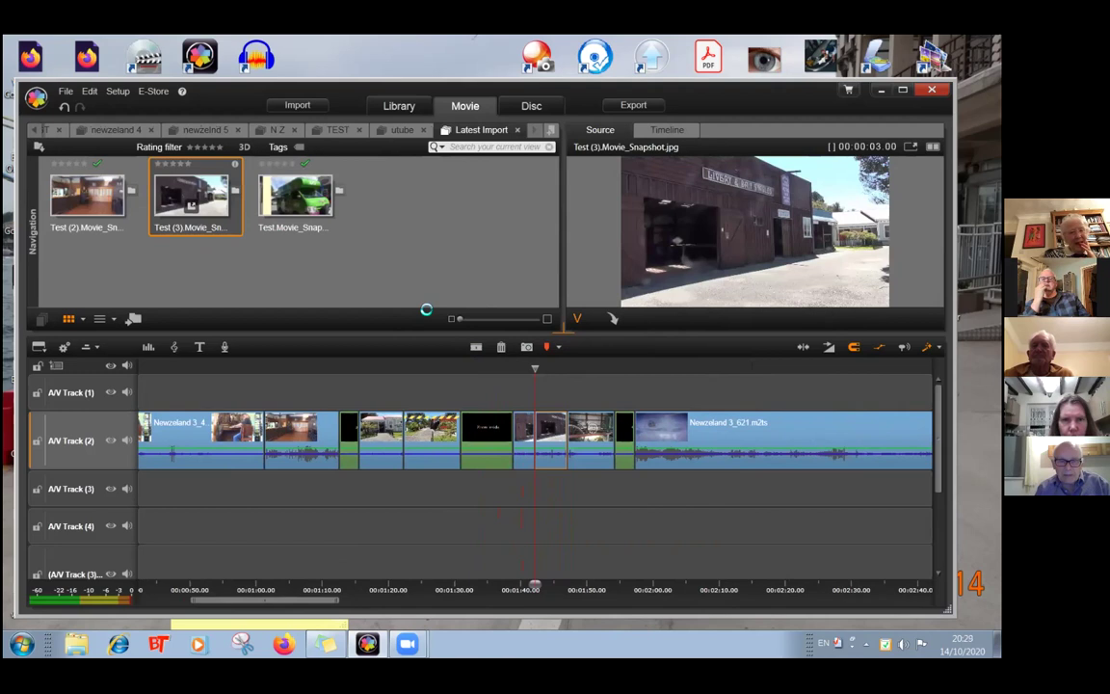
drag(425, 307, 542, 424)
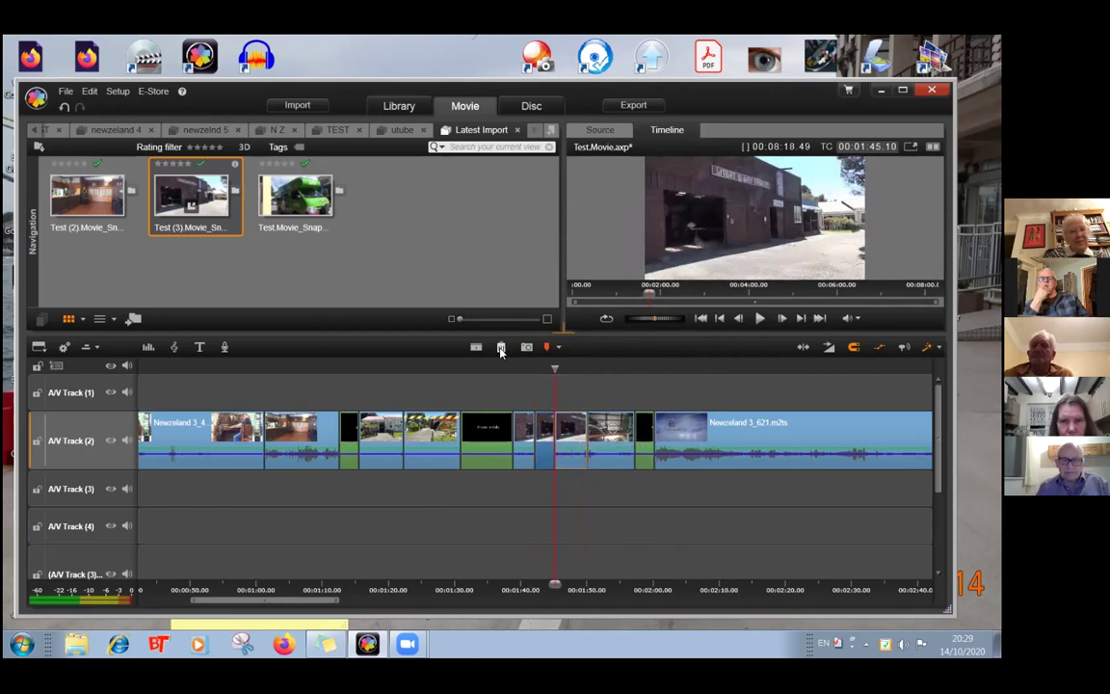
click(502, 348)
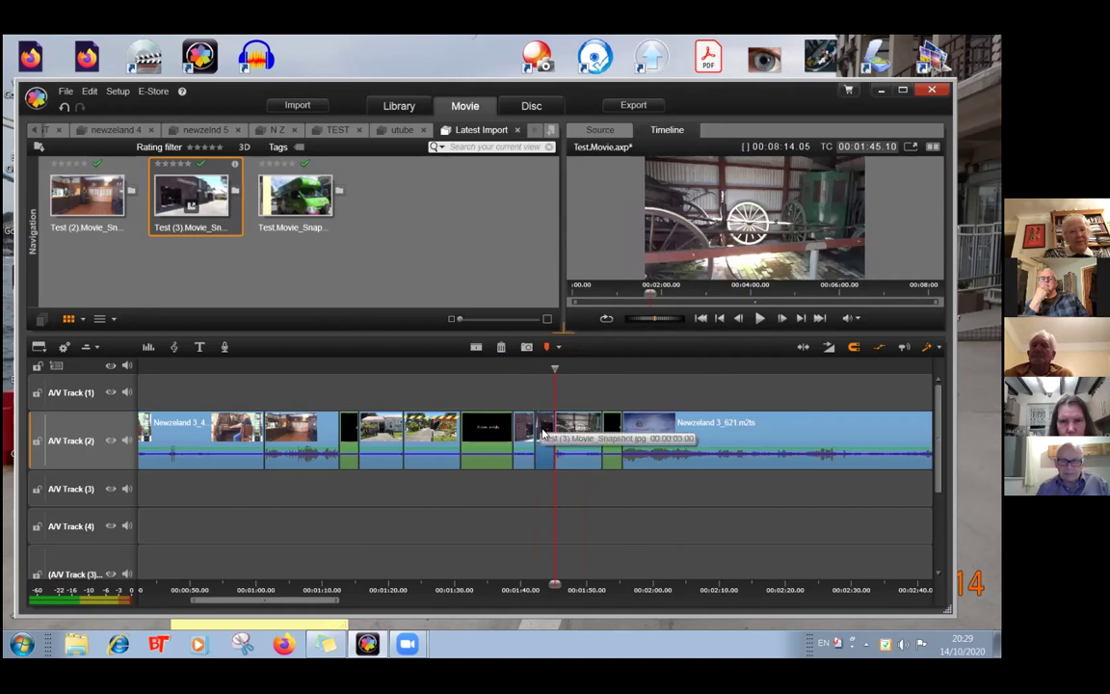
- Apply an animated pan and zoom to the stables snapshot, starting tight on the open doorway at zoom about 61 and ending wide at about 12
right_click(543, 435)
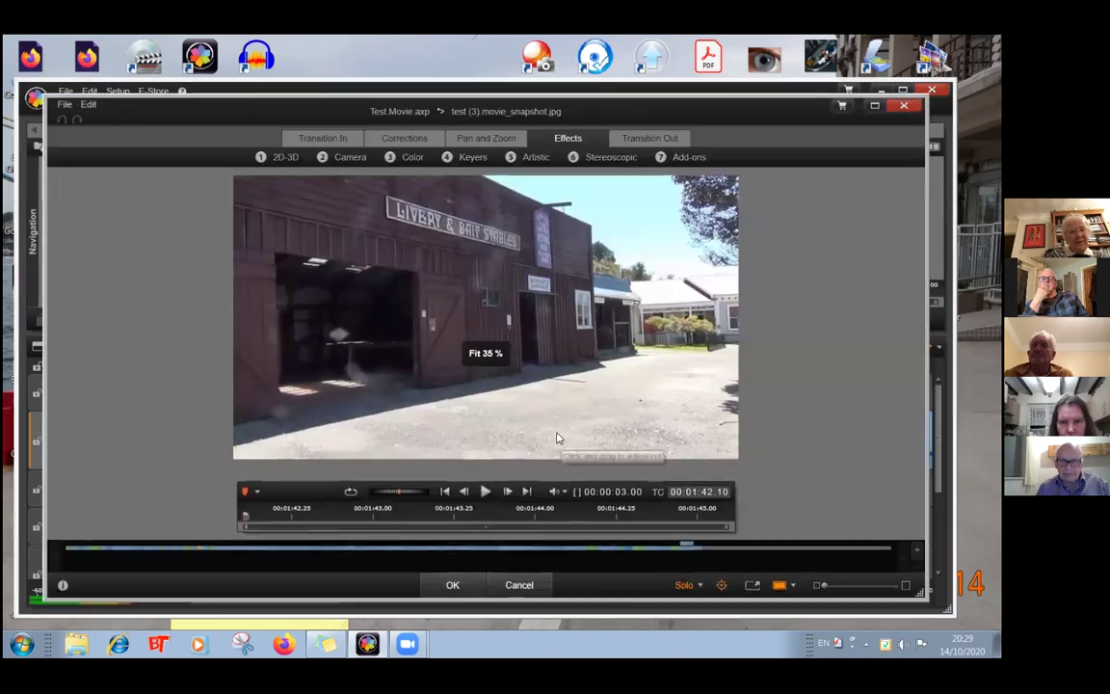
click(471, 140)
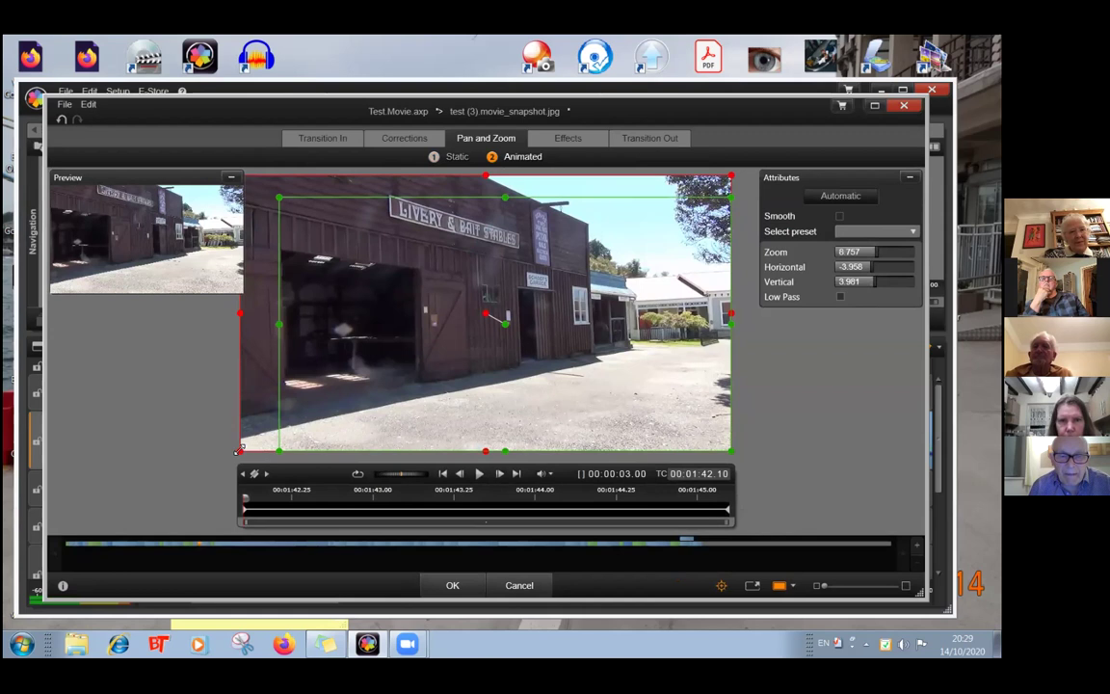
drag(238, 451, 282, 405)
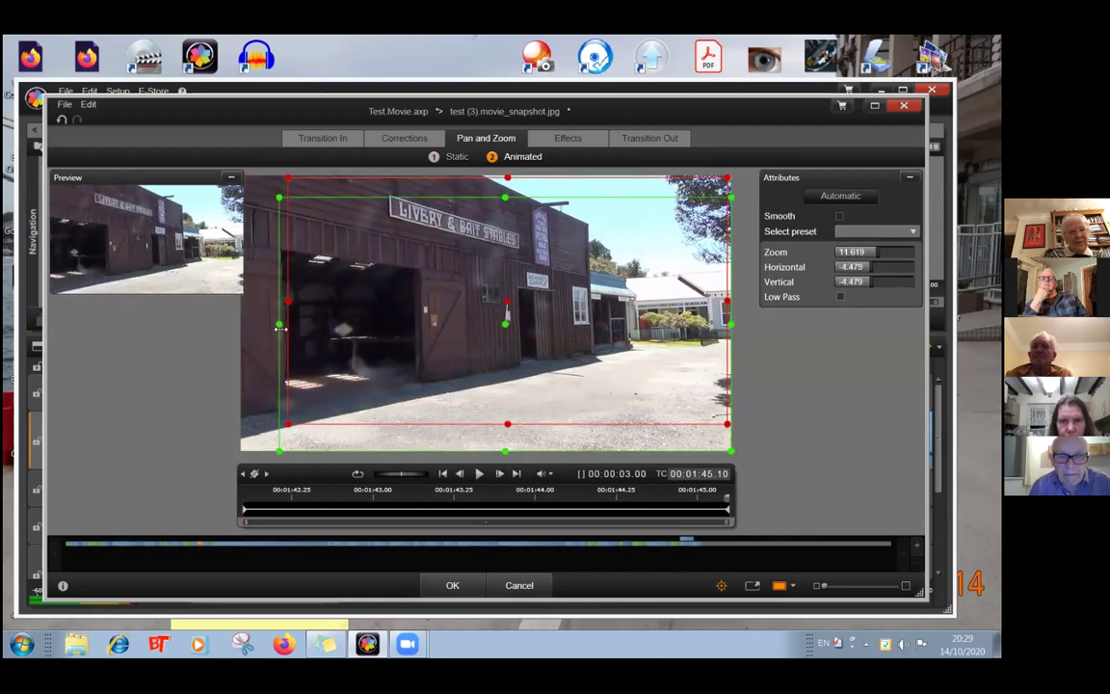
drag(280, 326, 245, 324)
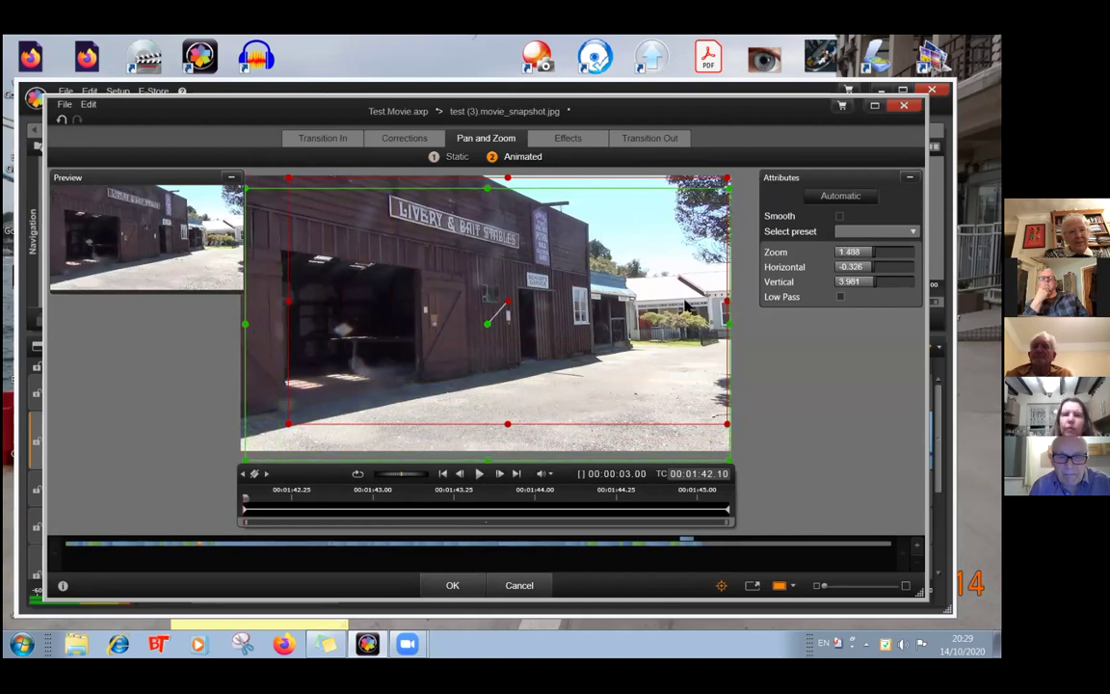
drag(730, 307, 473, 316)
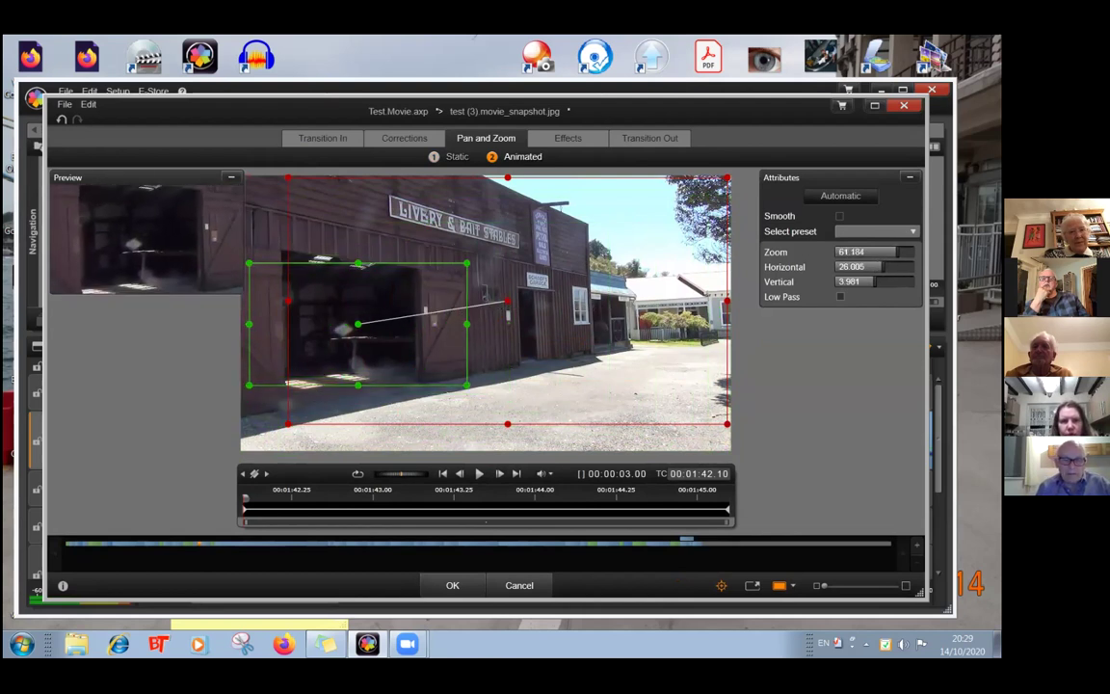
click(453, 586)
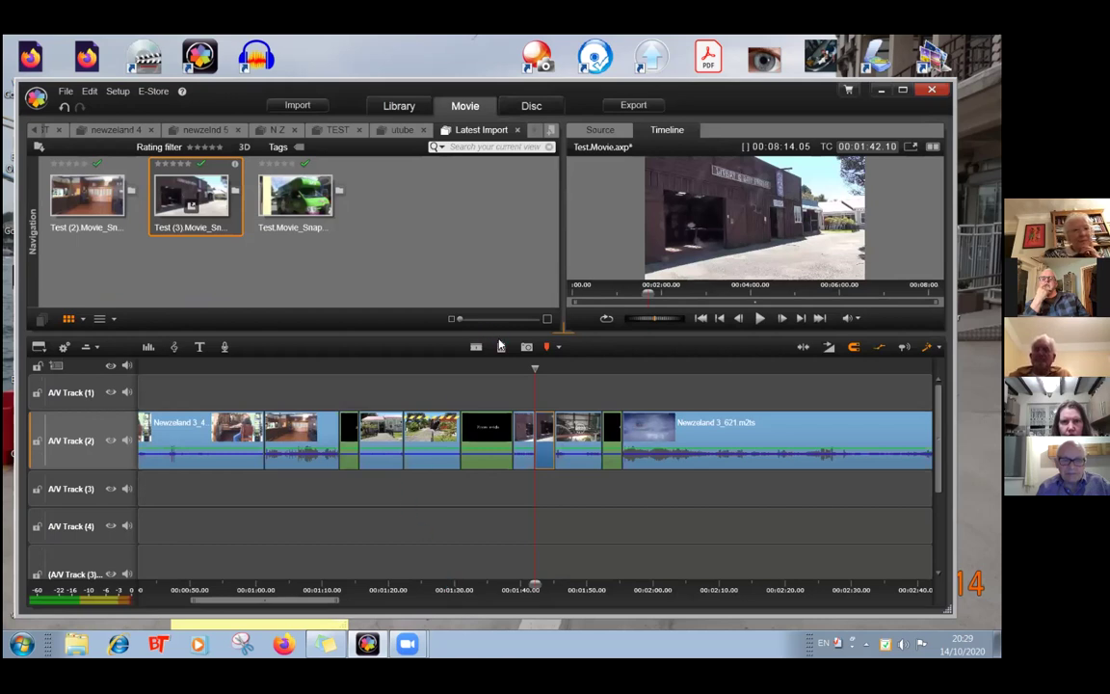
- Enlarge the preview and play the movie from the "Zoom inside" title through the animated snapshot
drag(537, 368, 512, 368)
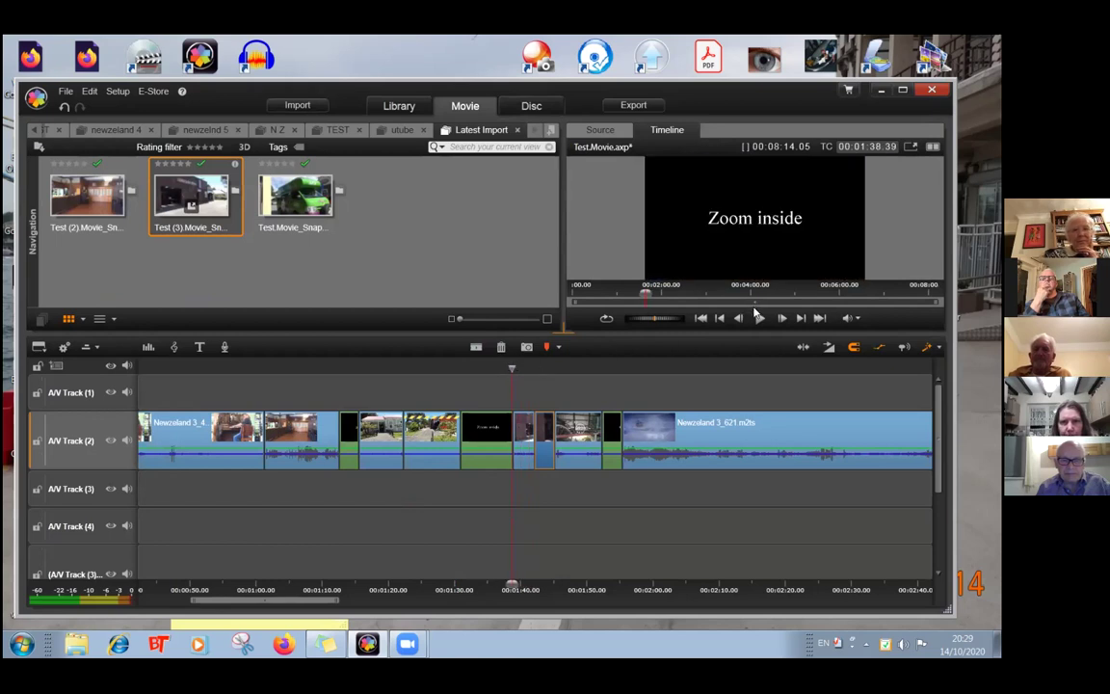
drag(560, 329, 514, 367)
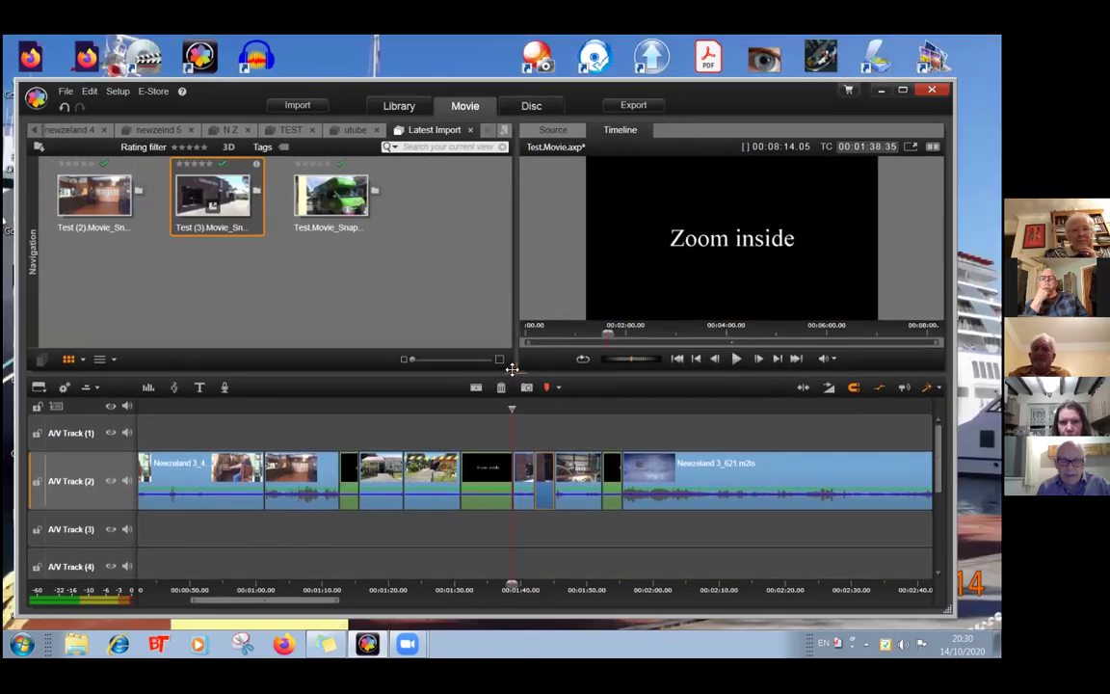
click(735, 357)
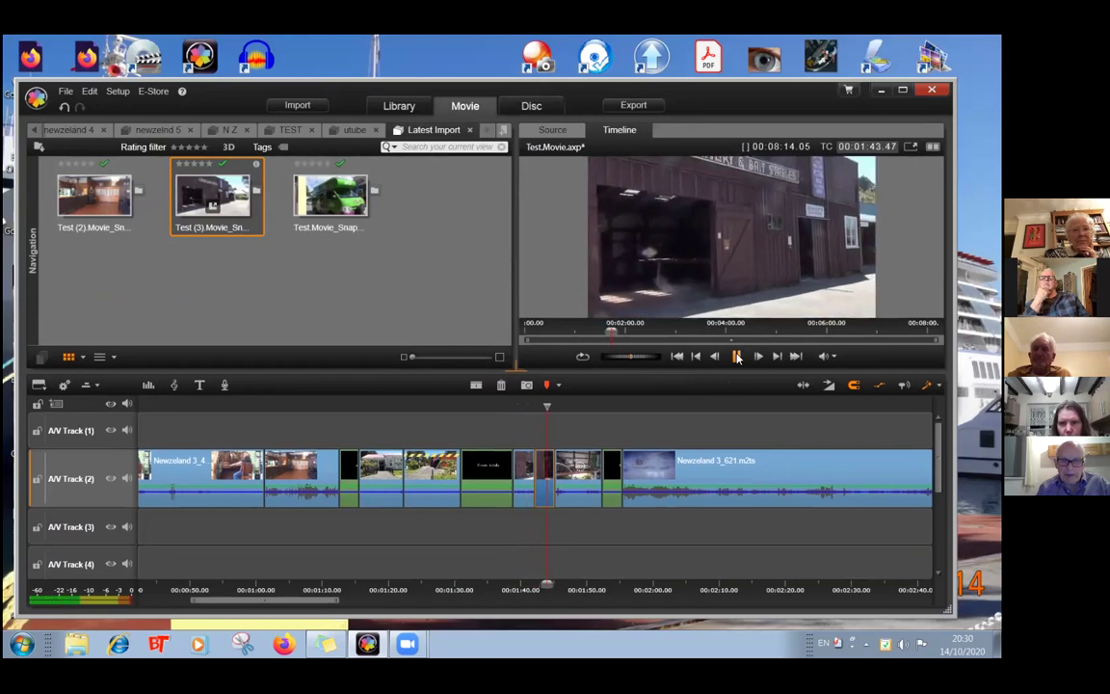
click(738, 356)
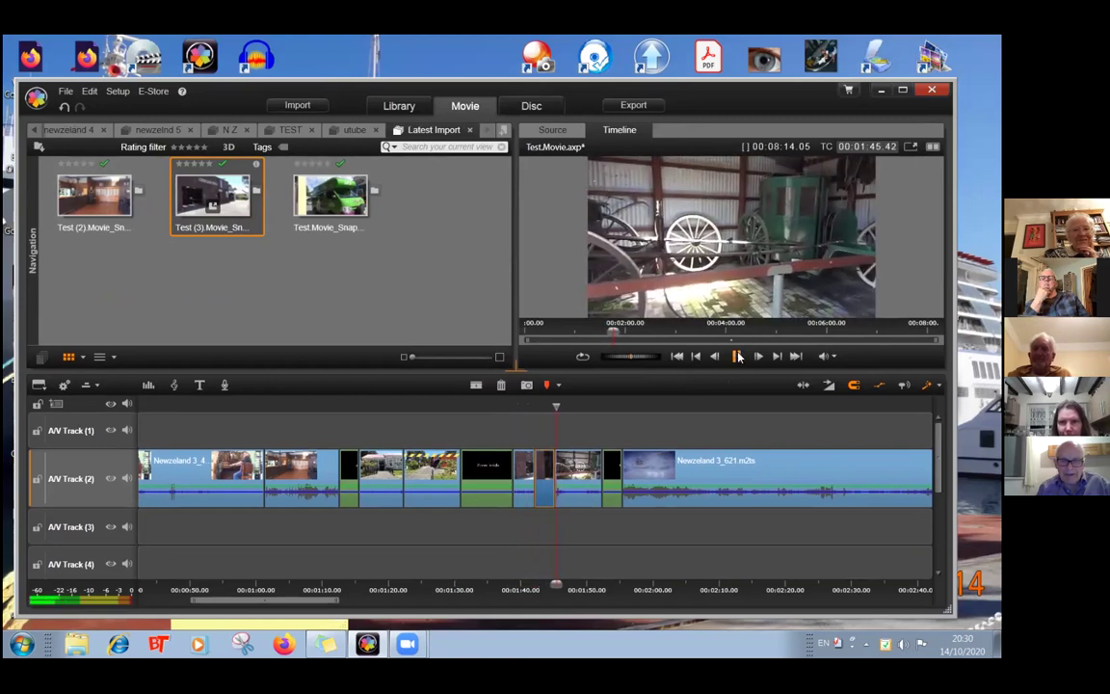
- Reopen the stables snapshot's pan and zoom and widen the green start frame to nearly the whole picture, zoom about 2.5
click(545, 479)
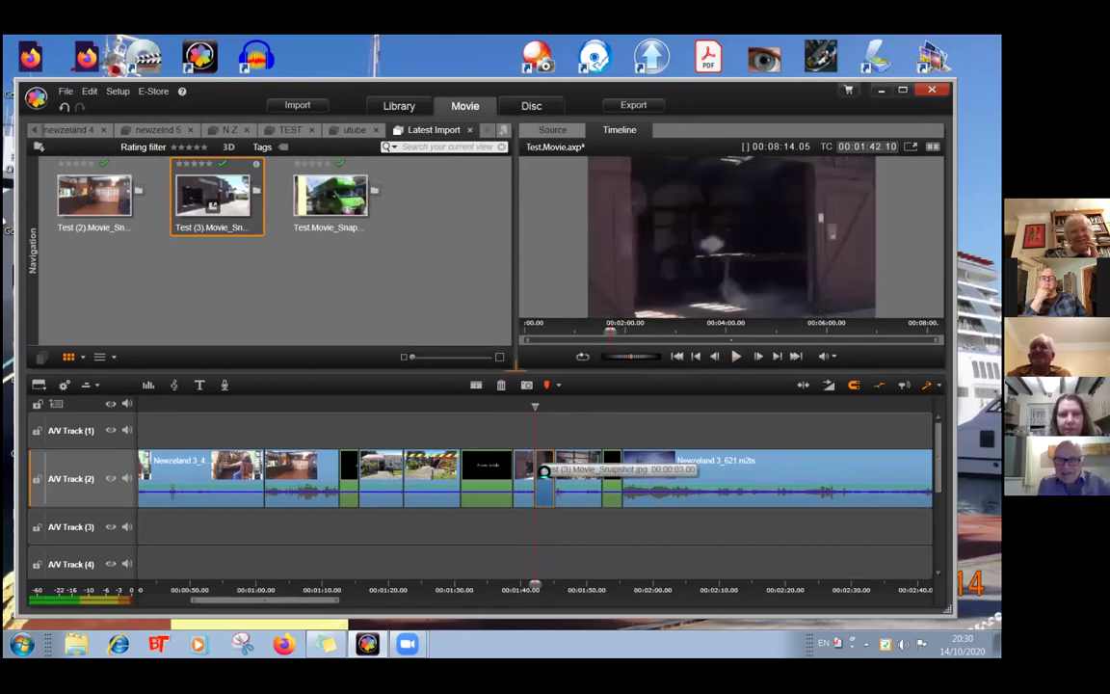
double_click(546, 476)
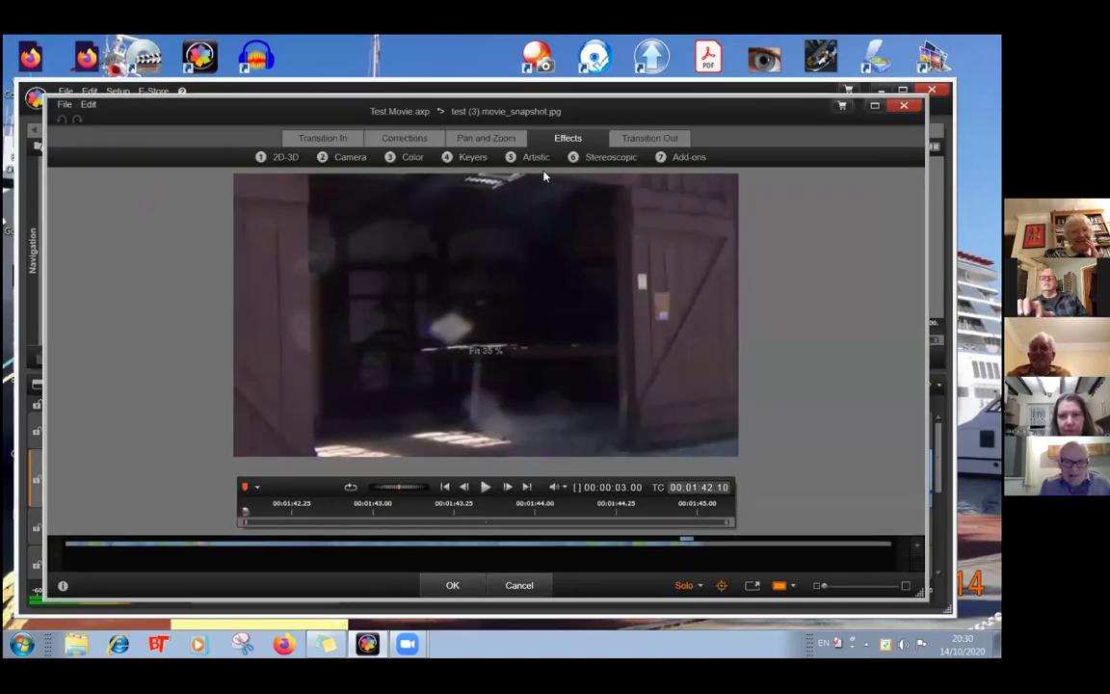
click(486, 140)
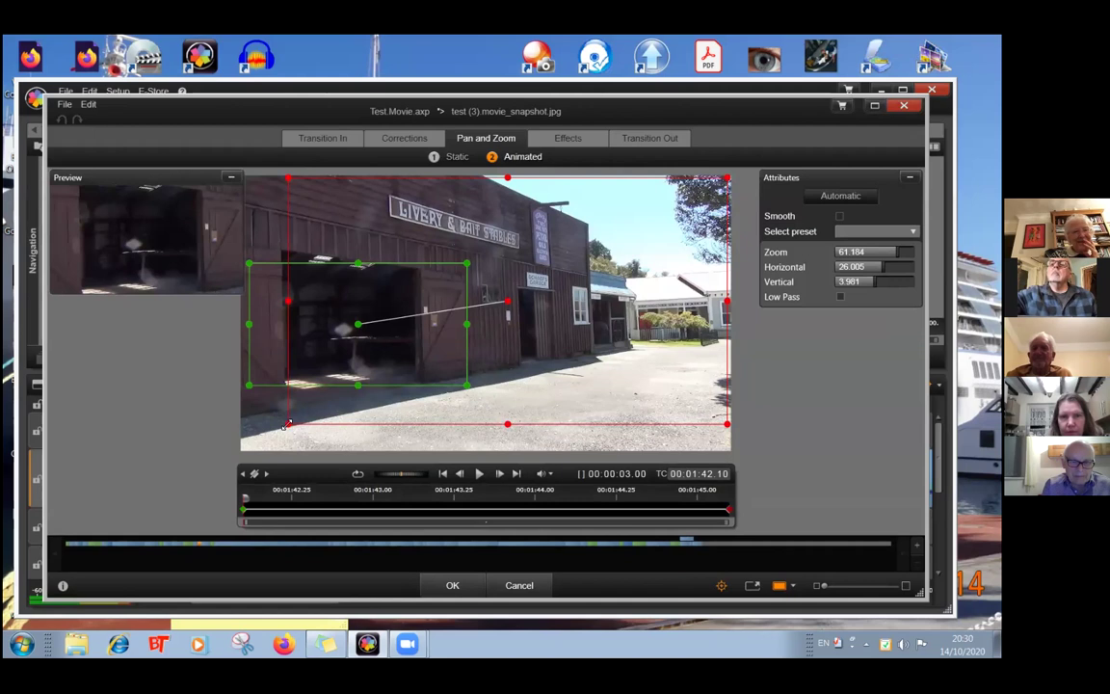
drag(287, 425, 248, 446)
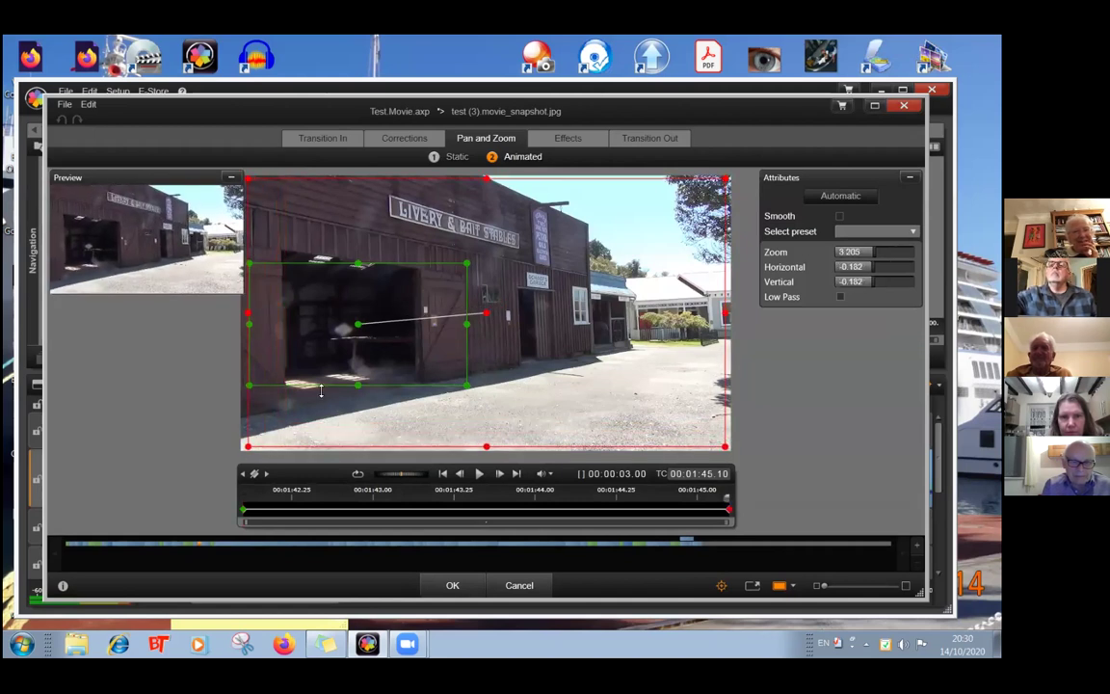
drag(466, 385, 721, 267)
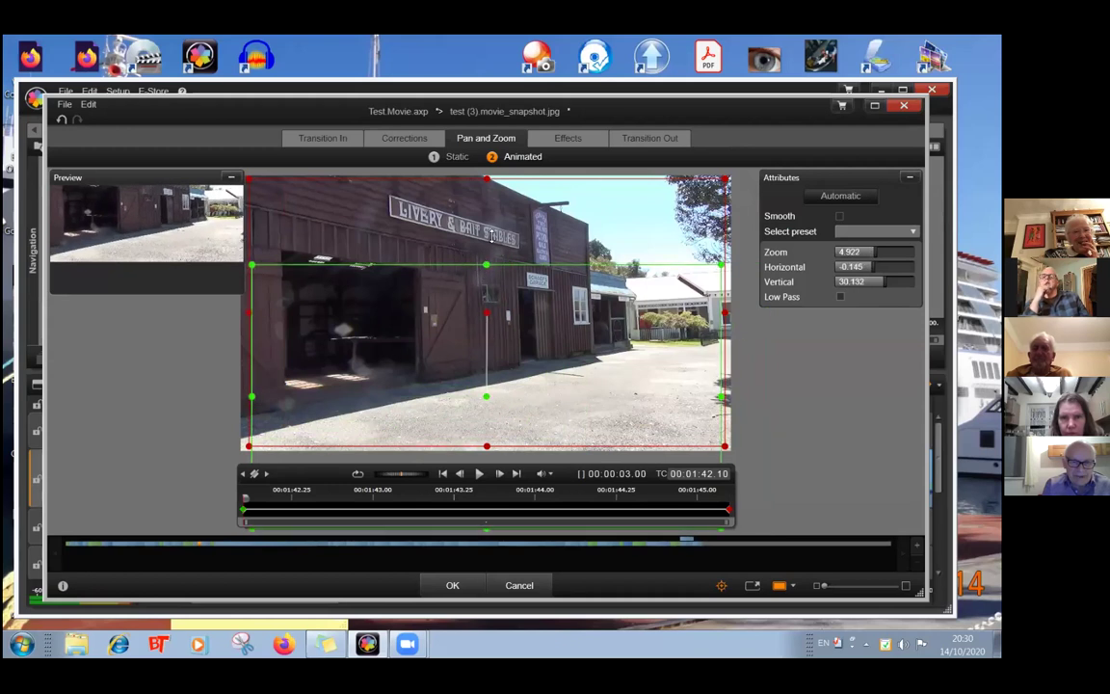
drag(491, 236, 487, 183)
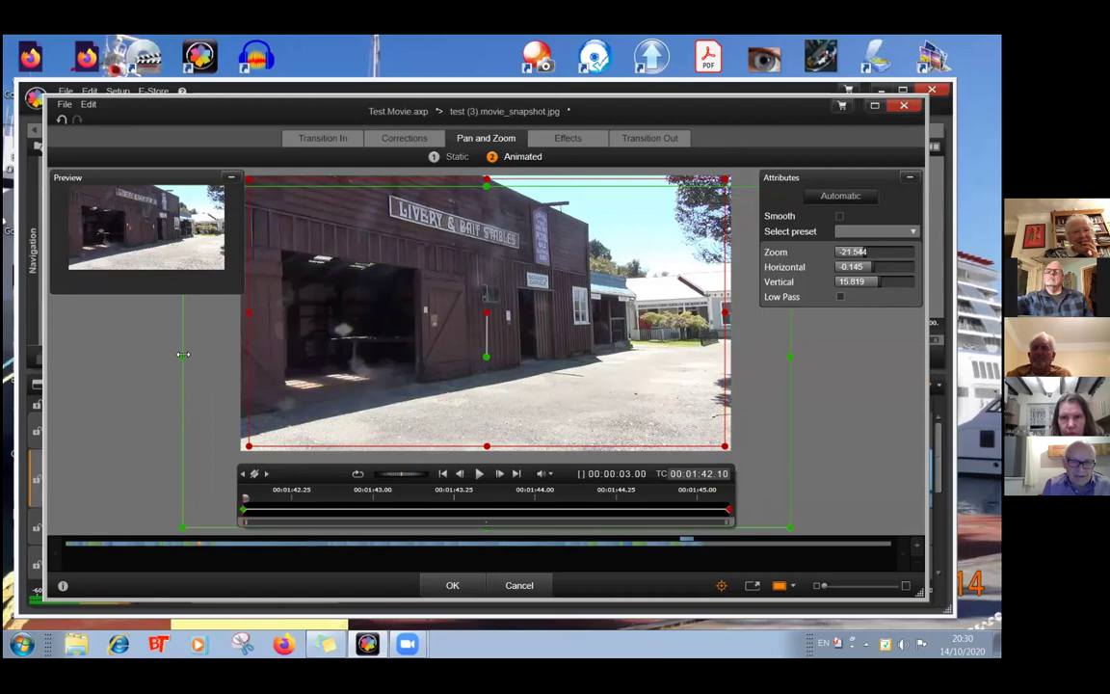
drag(183, 355, 252, 357)
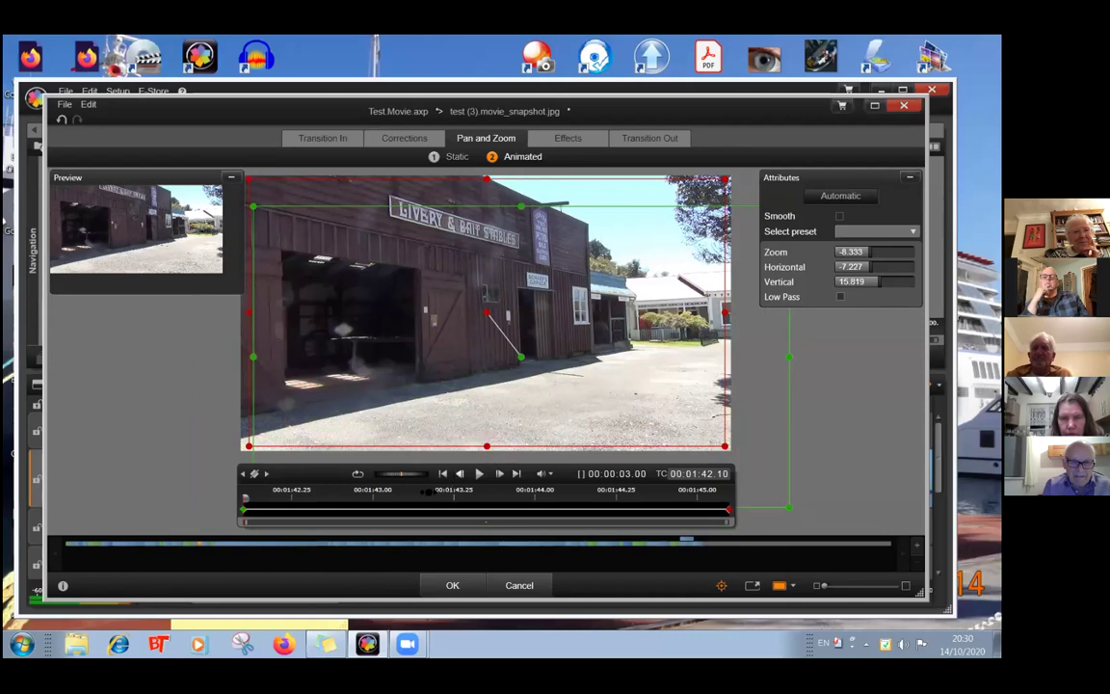
drag(790, 505, 699, 414)
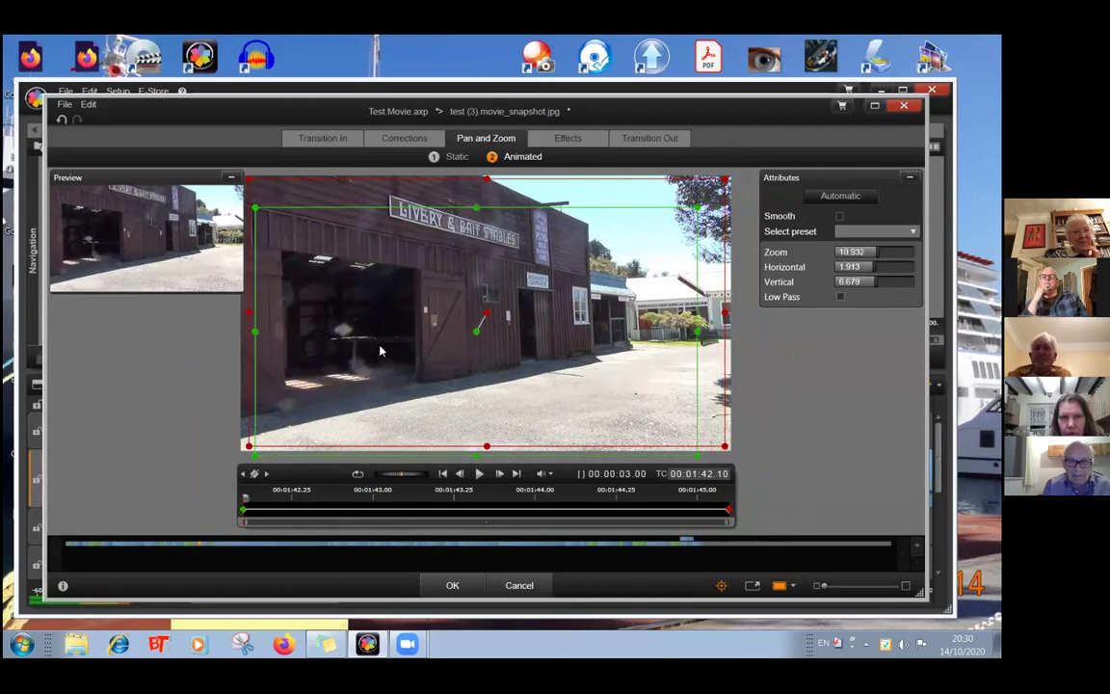
drag(475, 206, 476, 184)
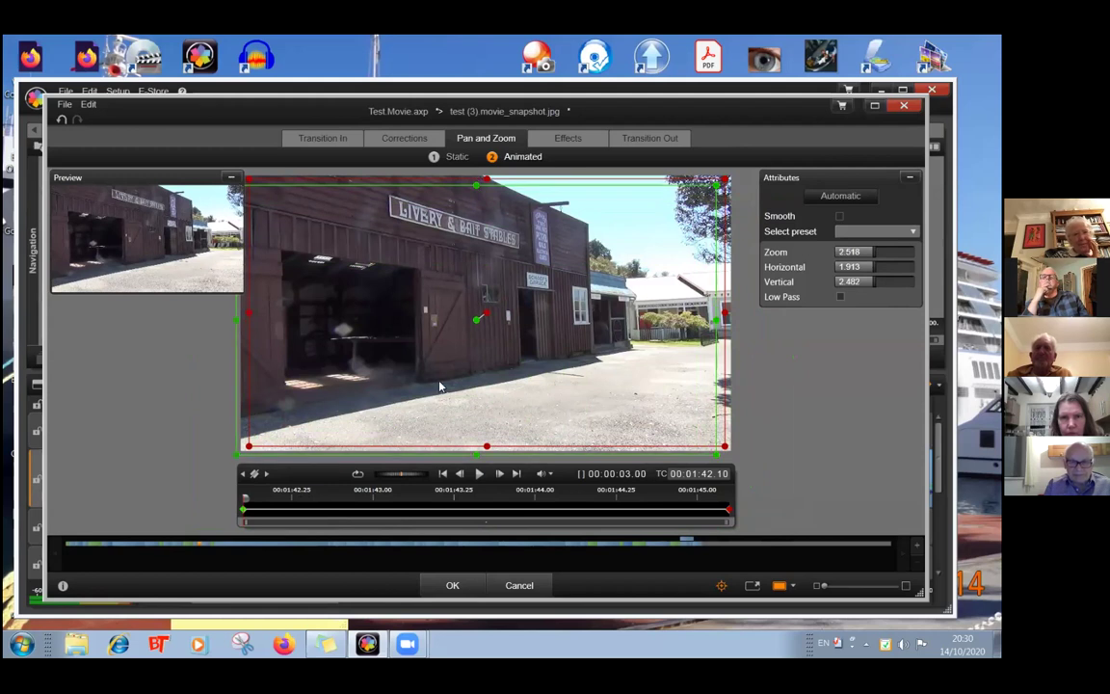
- Shrink the red end frame onto the dark stable doorway at zoom about 77 and apply the pan and zoom
drag(485, 446, 487, 400)
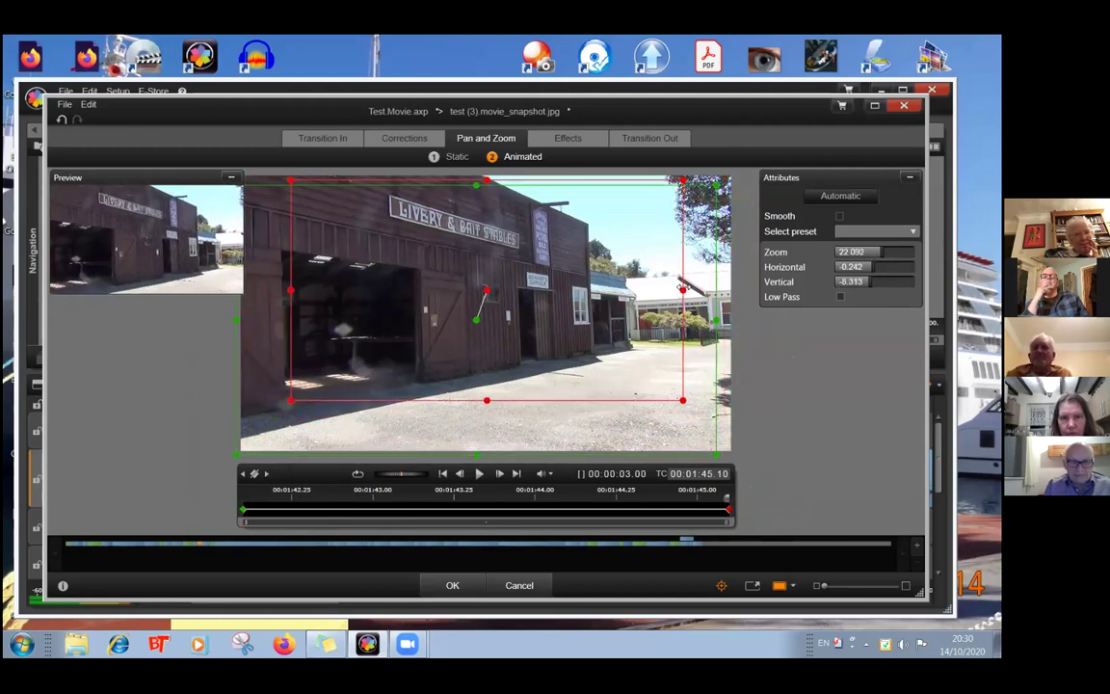
drag(681, 290, 439, 289)
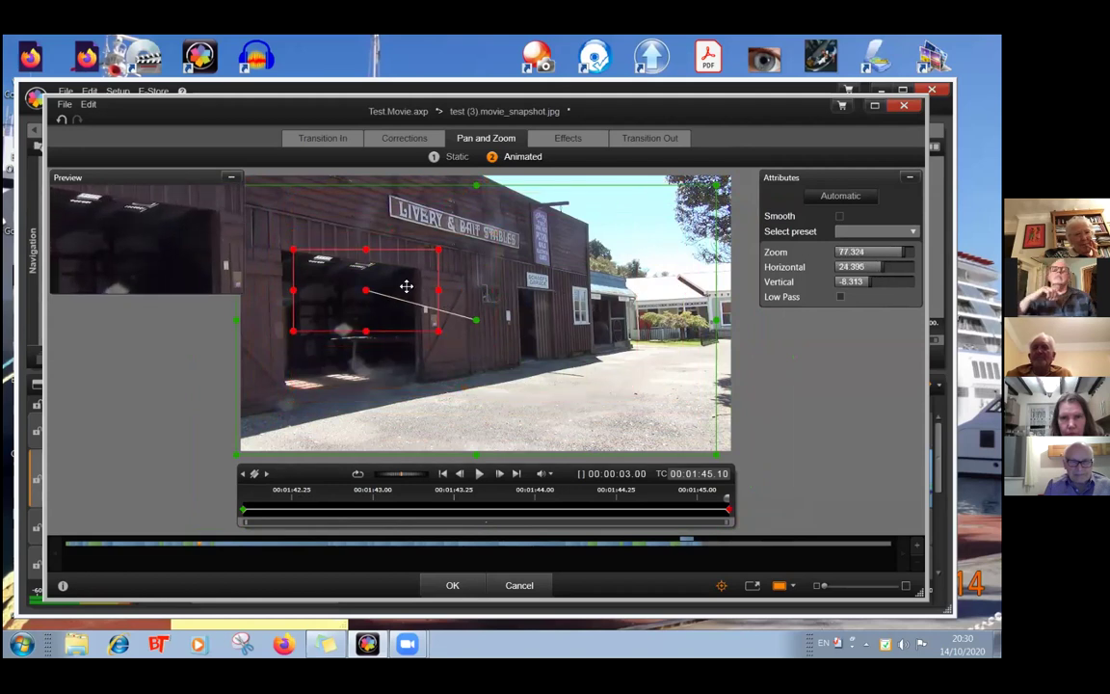
drag(364, 264, 356, 288)
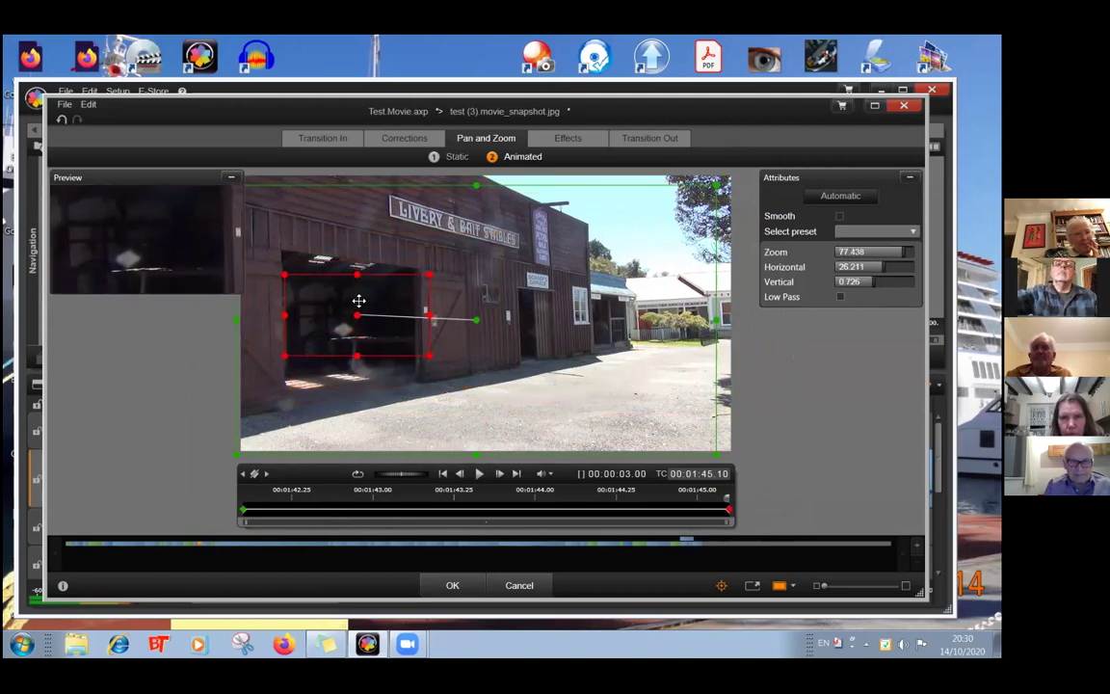
click(452, 586)
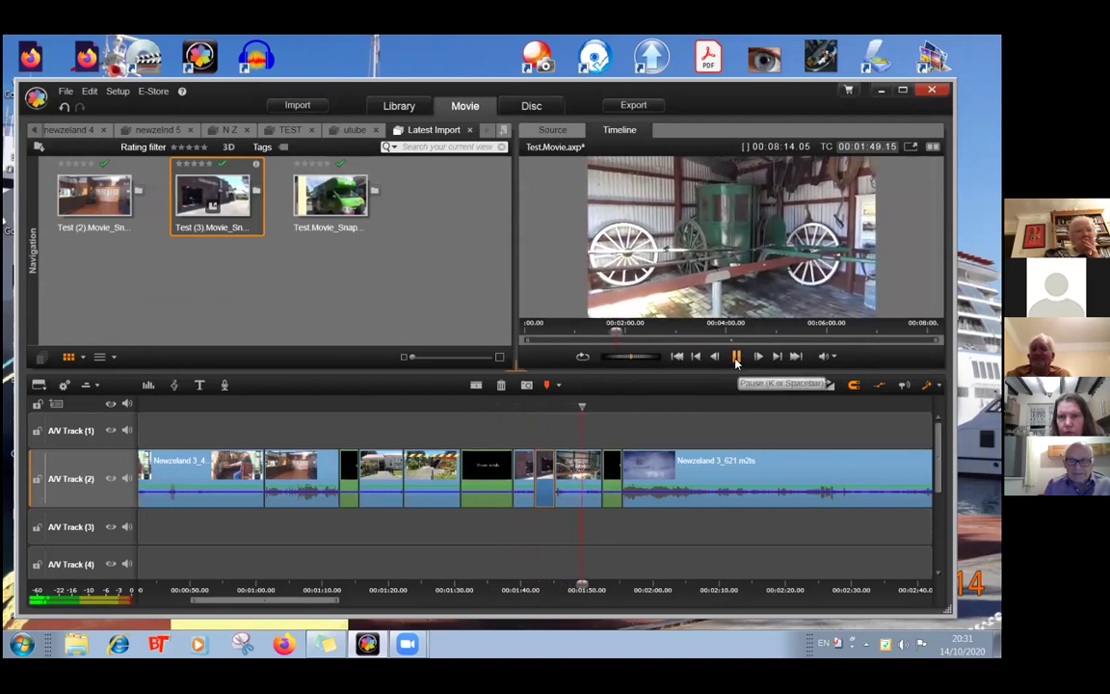
- Play through the snapshot into the carriage shed clip and move the playhead to the "Cips on top" title
click(736, 357)
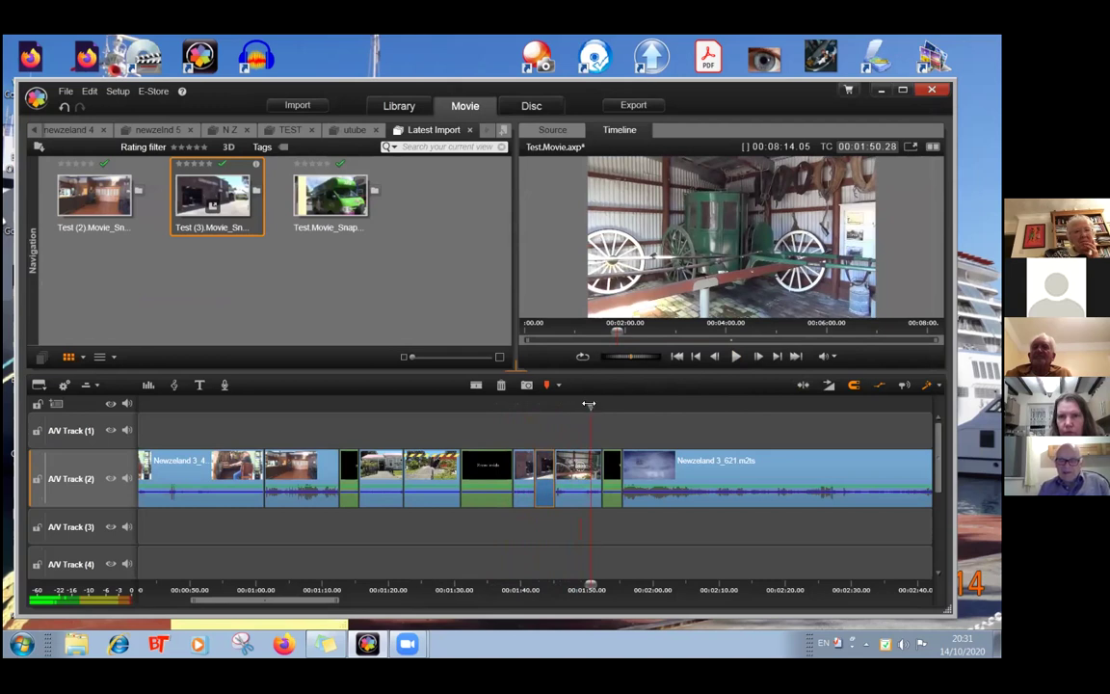
drag(591, 407, 606, 404)
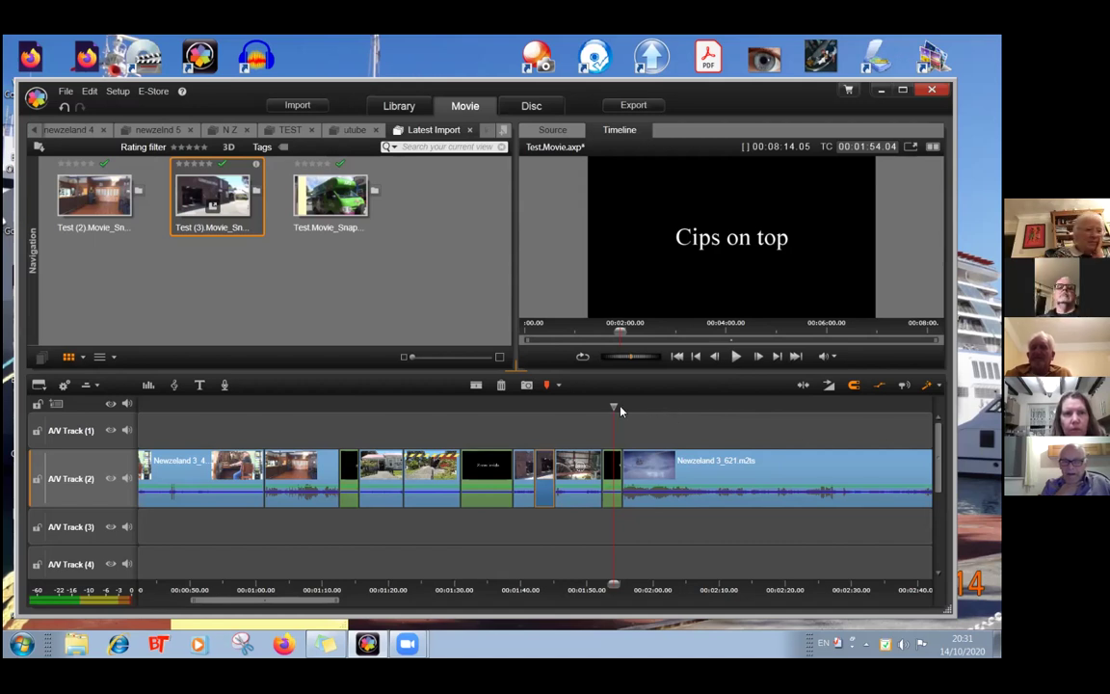
- Split the helicopter clip at 00:03:14.12, 00:03:05.35 and 00:03:08.38, and delete the segment between 00:03:08.38 and 00:03:14.12
drag(612, 406, 789, 405)
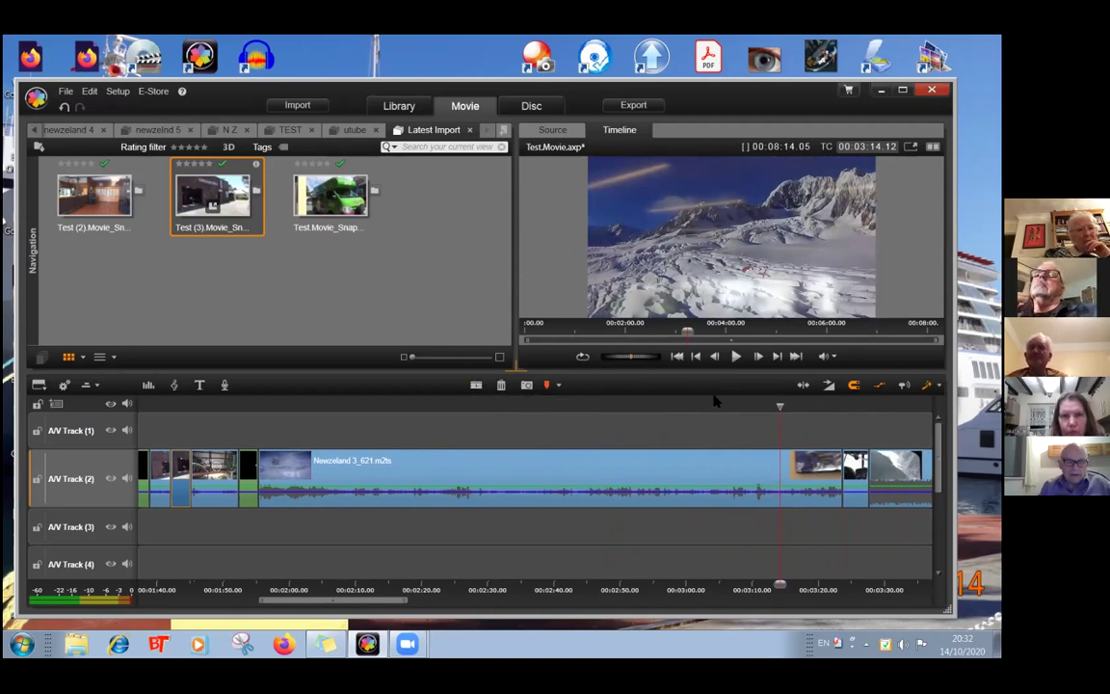
drag(780, 406, 723, 404)
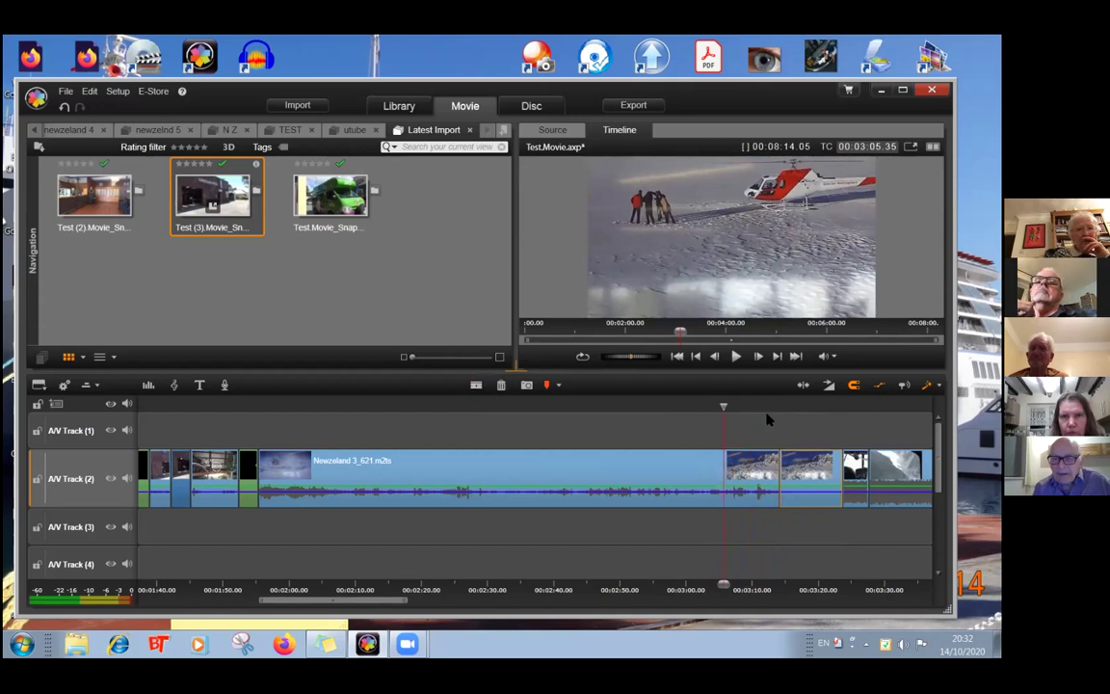
drag(727, 406, 743, 407)
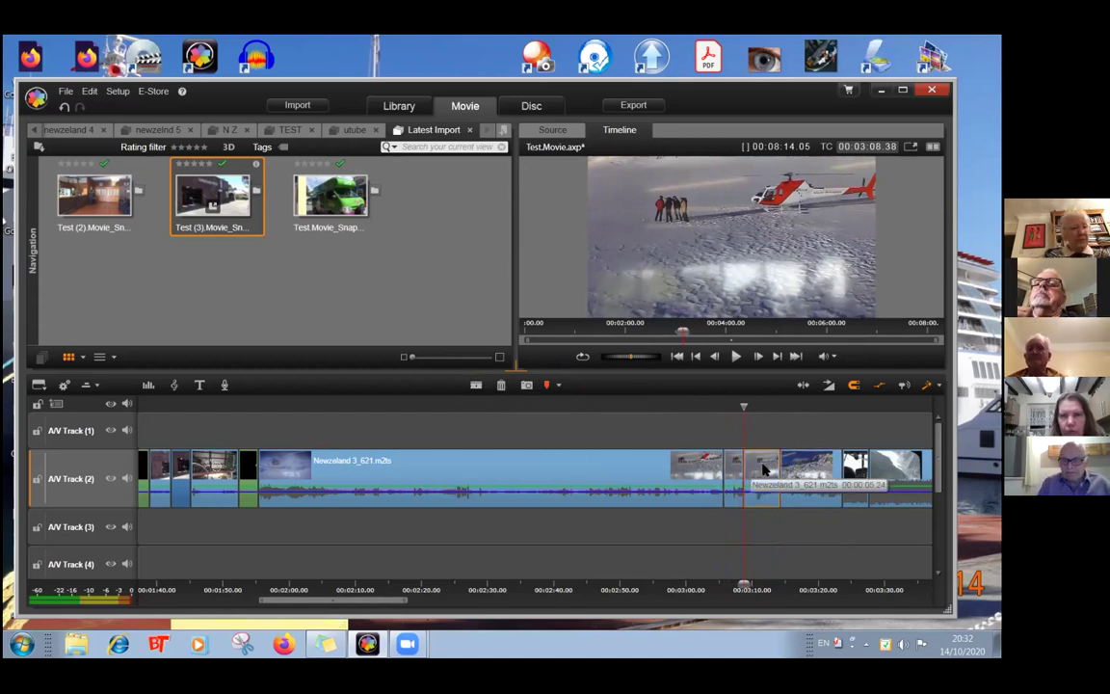
click(501, 386)
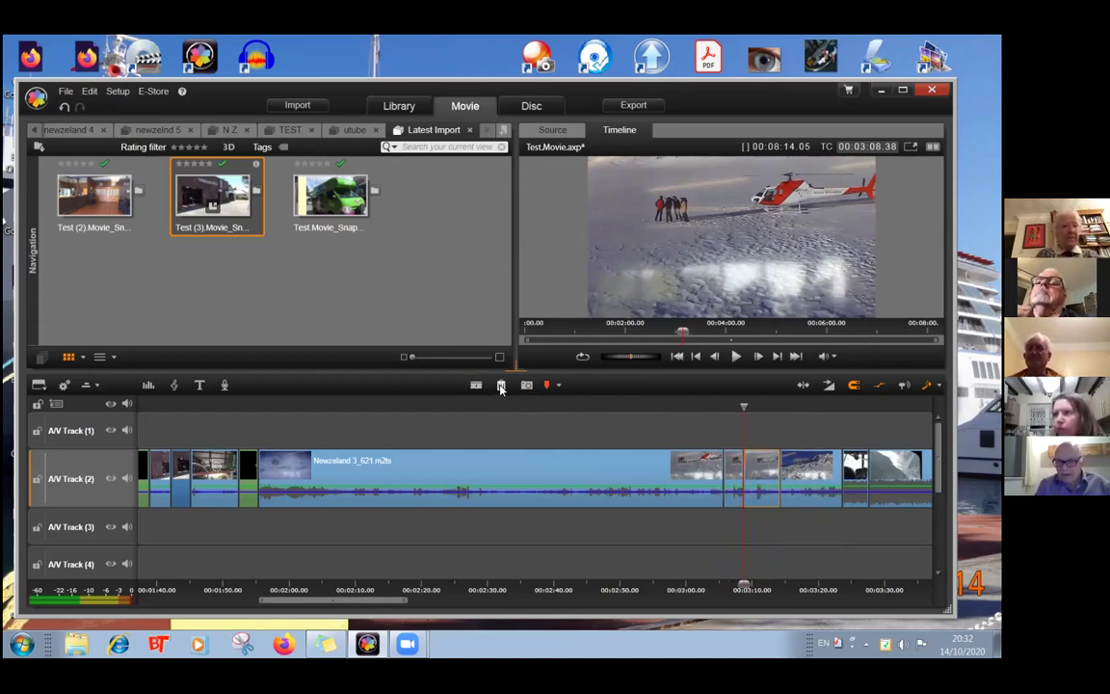
click(501, 386)
- Split the long helicopter clip at 00:02:17.39 and delete its opening part directly after the "Cips on top" title
drag(745, 406, 361, 421)
mouse_move(395, 425)
mouse_down()
mouse_move(568, 418)
mouse_move(408, 424)
mouse_up()
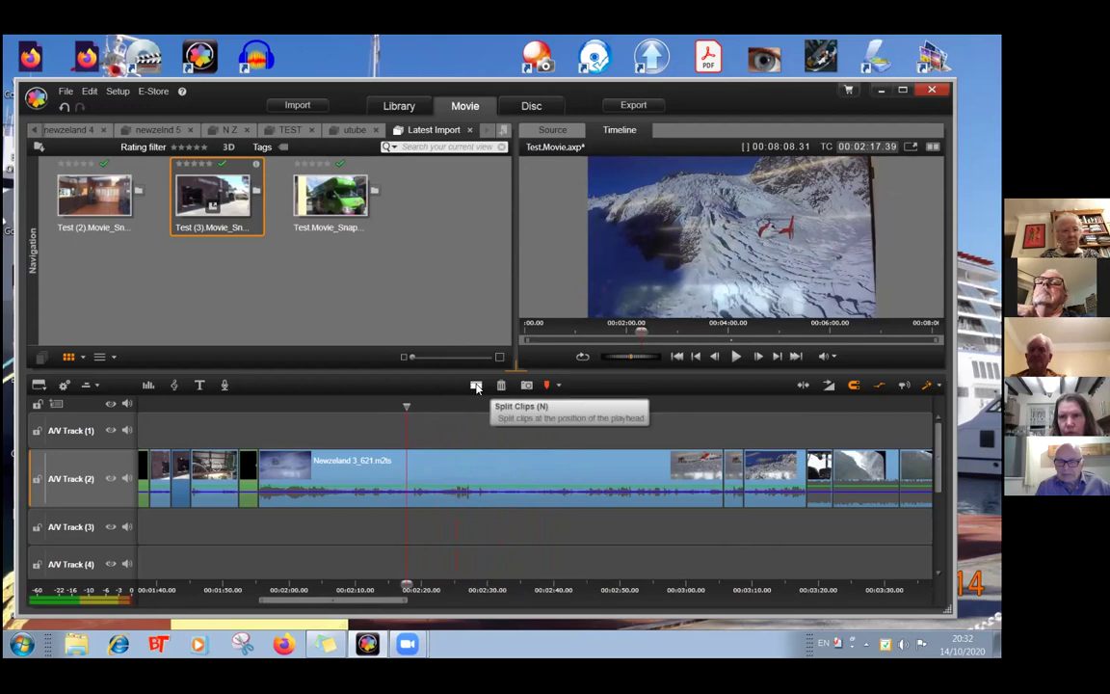
click(477, 385)
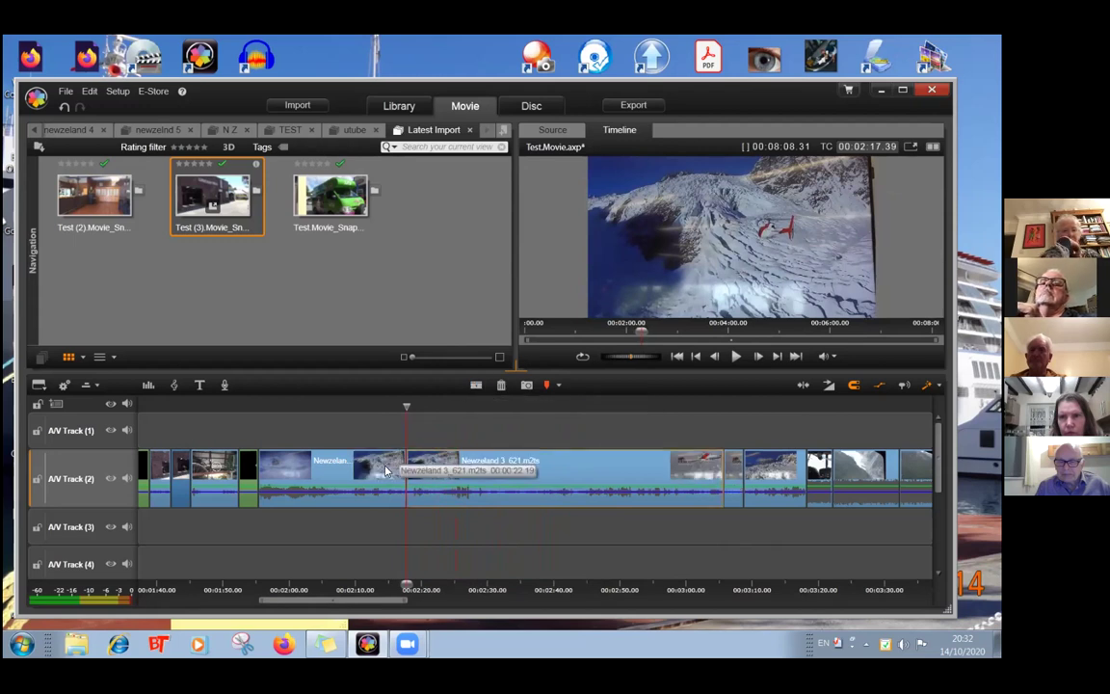
click(385, 470)
click(501, 385)
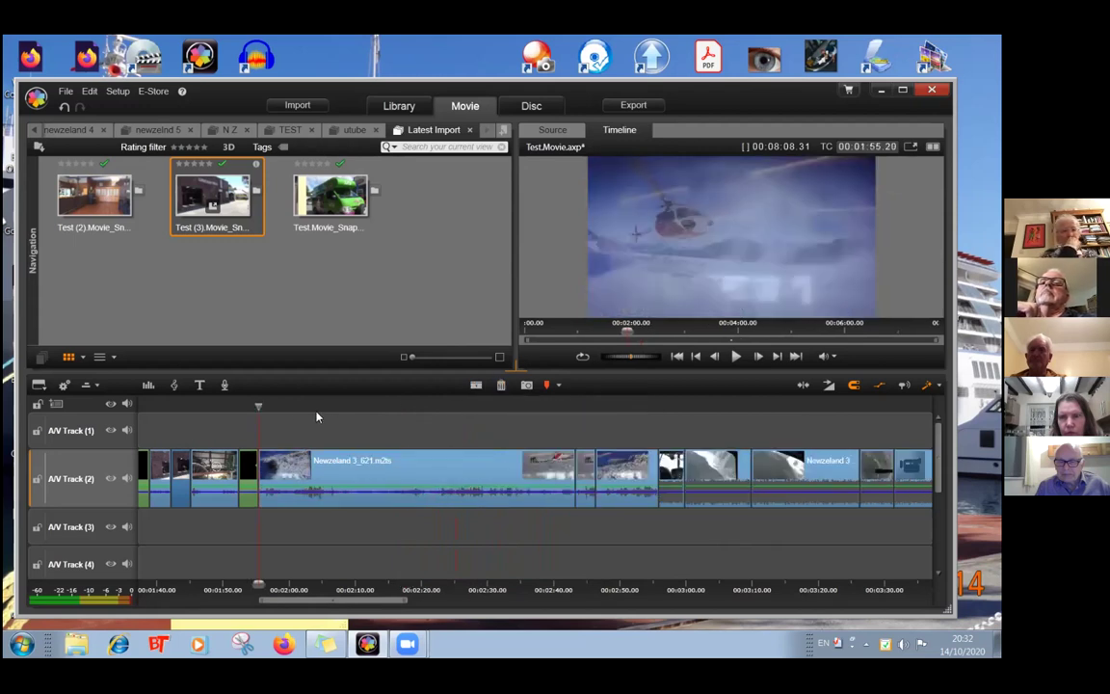
- Split the helicopter clip after the title at 00:01:58.19 and delete the long segment following the cut
mouse_move(258, 406)
mouse_down()
mouse_move(285, 406)
mouse_move(277, 407)
mouse_up()
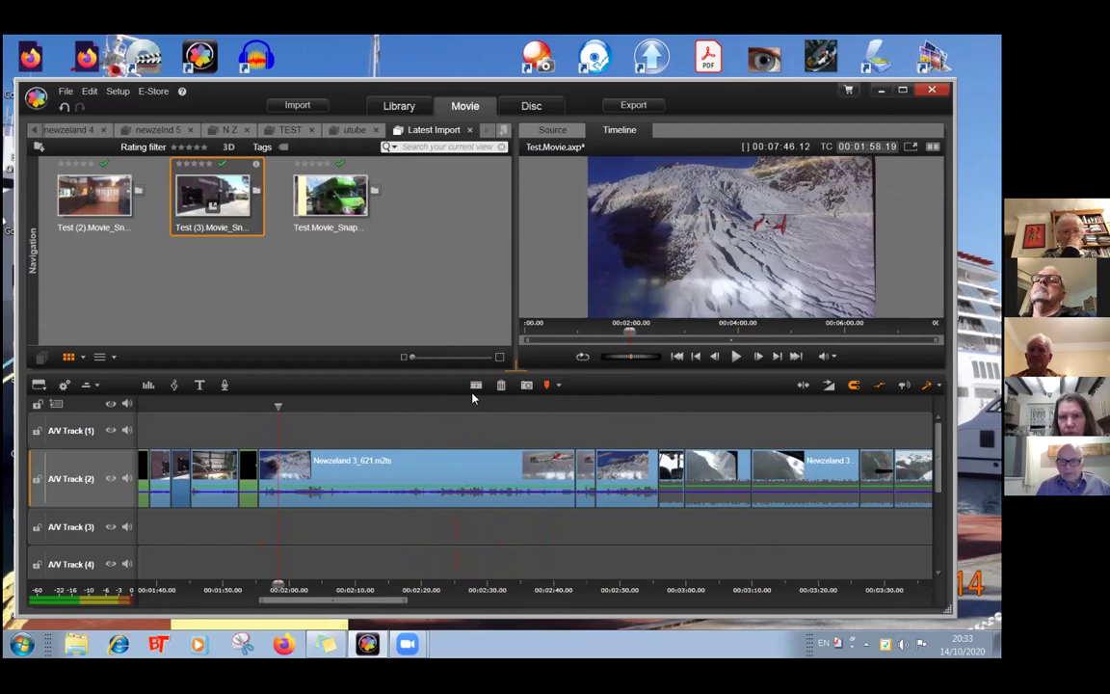
click(476, 384)
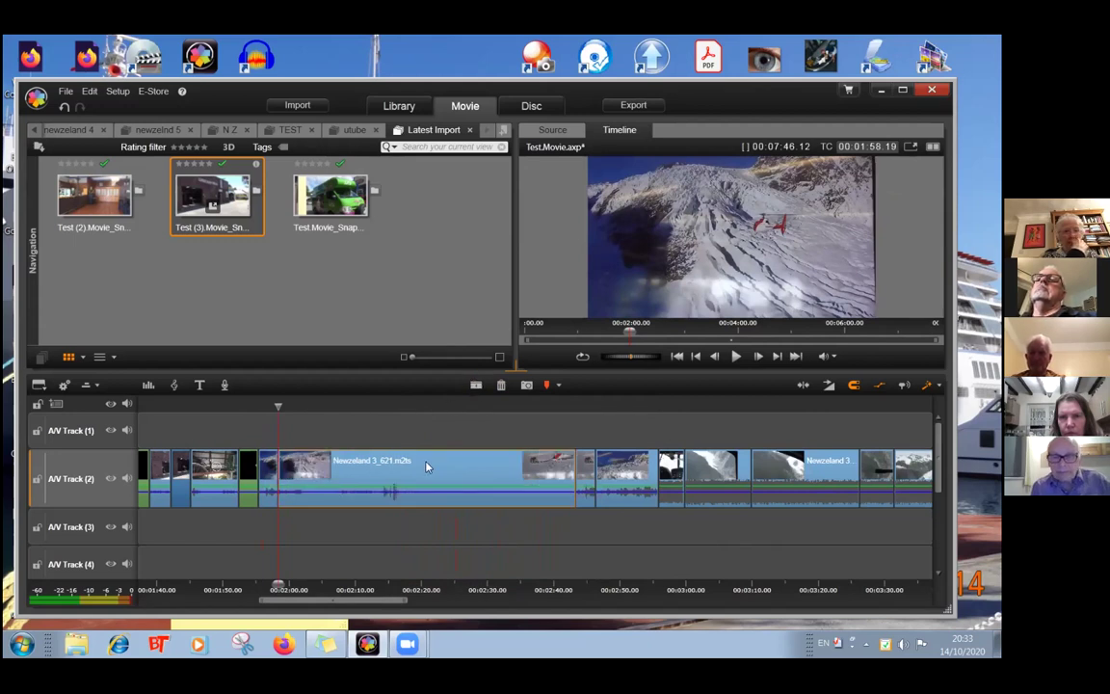
click(500, 385)
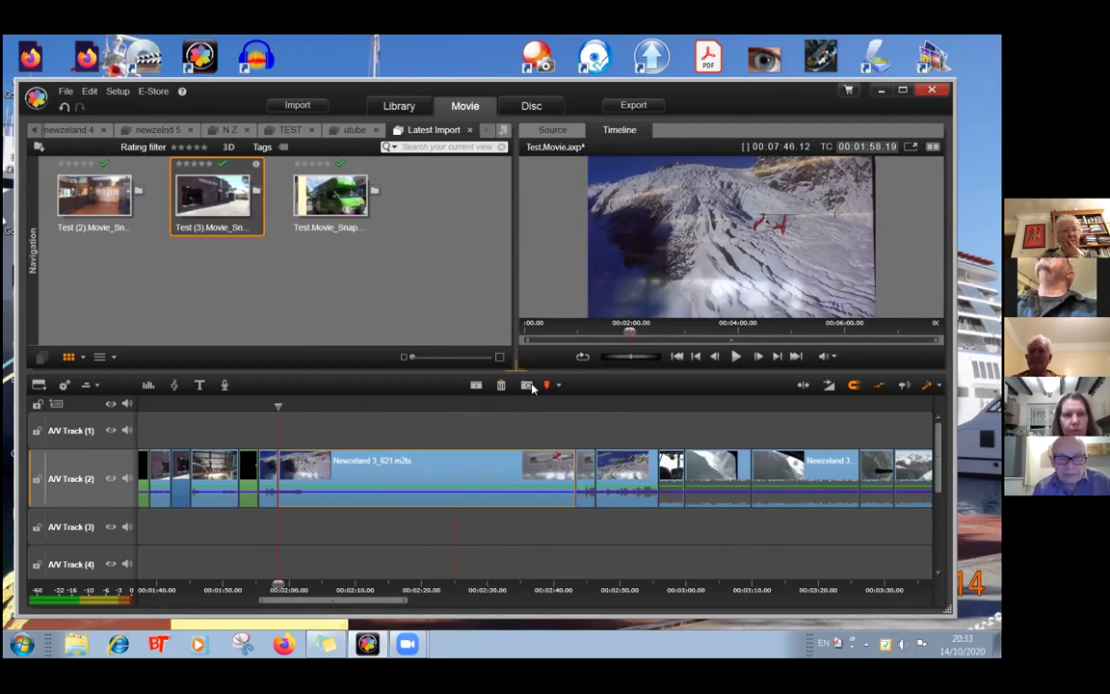
click(501, 386)
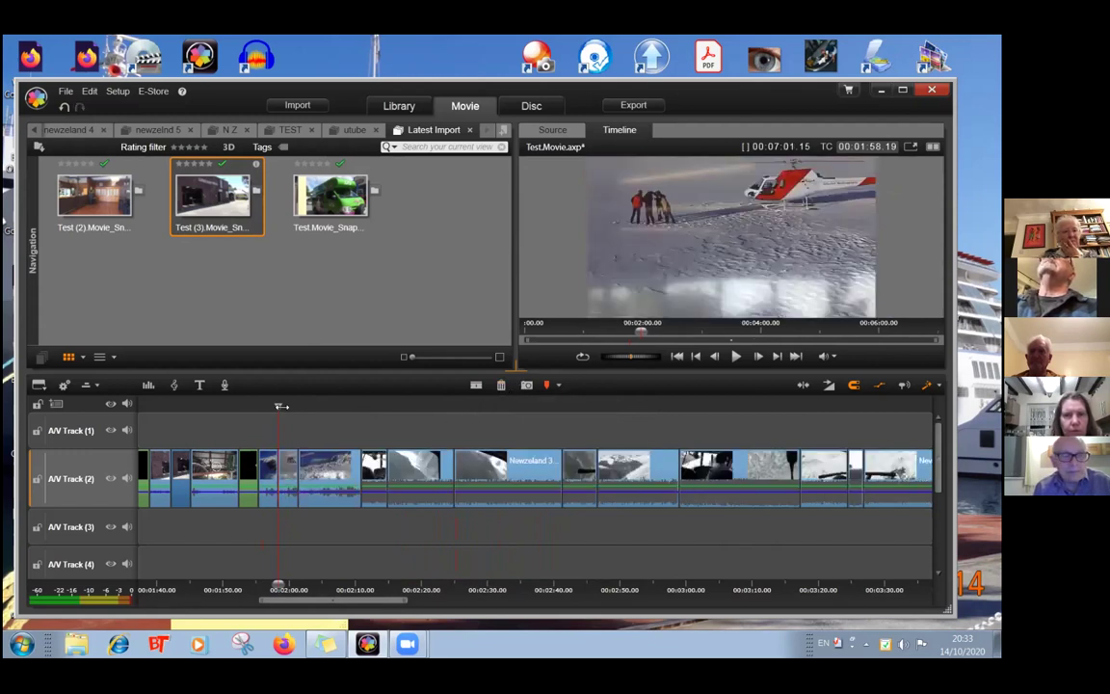
- Move the three helicopter clips from A/V Track (2) up to A/V Track (1) and scrub across the footage beneath
drag(280, 405, 316, 410)
drag(323, 475, 287, 448)
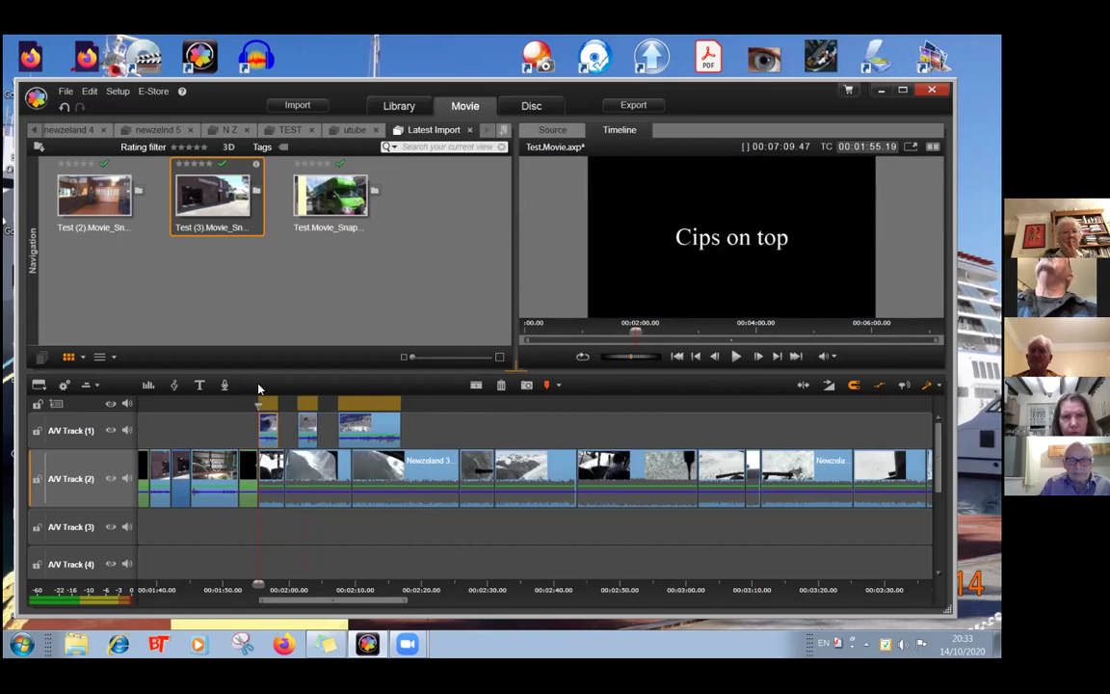
drag(263, 406, 611, 409)
drag(542, 412, 478, 406)
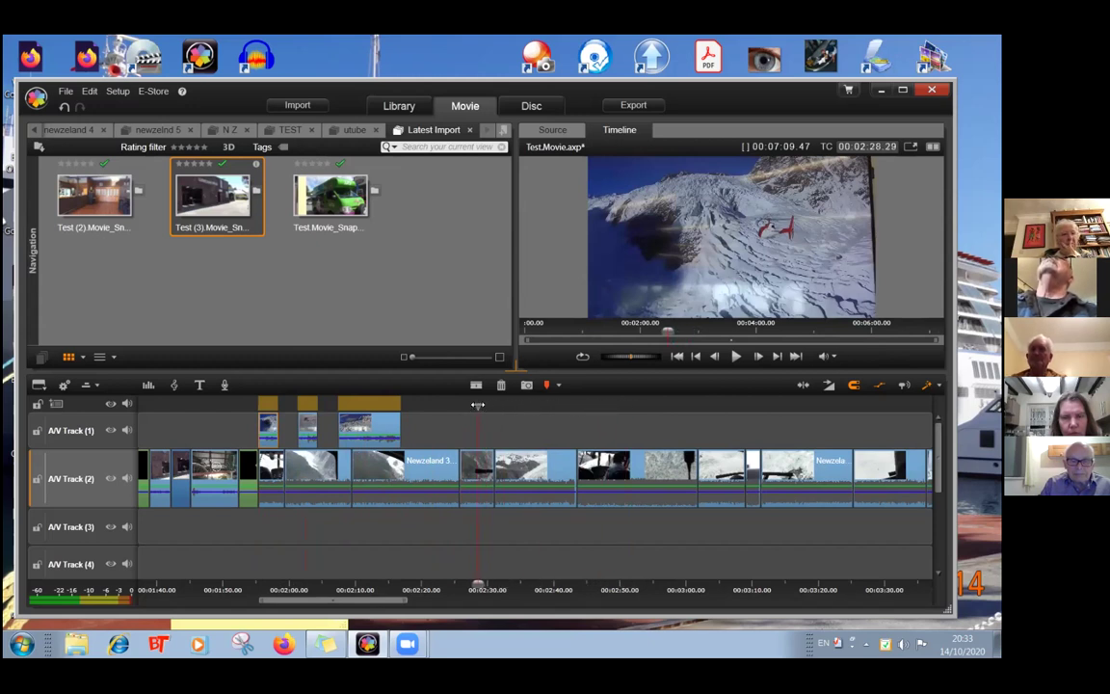
click(446, 404)
drag(432, 404, 683, 380)
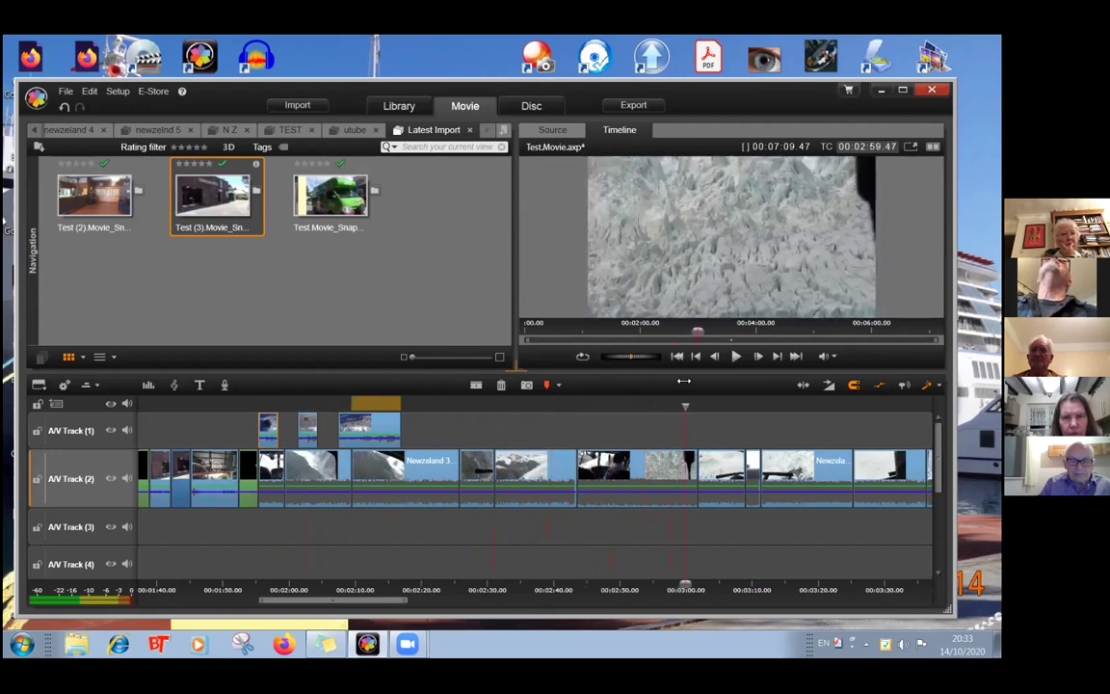
- On A/V Track (1), move the middle short helicopter clip to 00:02:43.38 and the long one to 00:02:02.39
click(302, 405)
drag(350, 418, 578, 406)
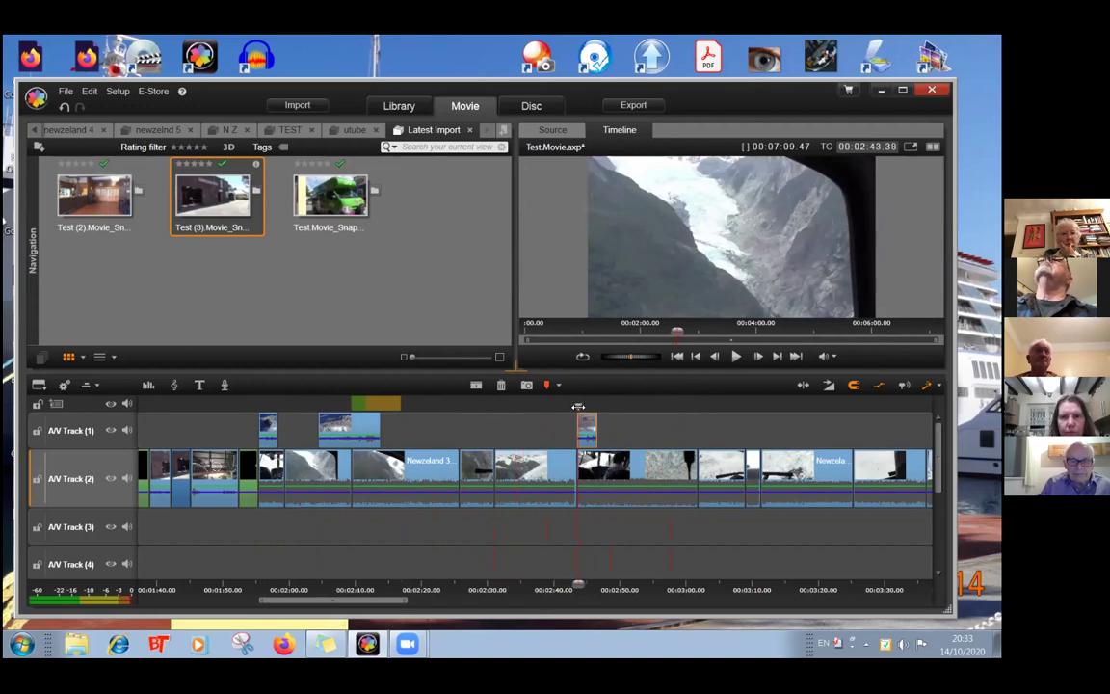
drag(578, 407, 509, 406)
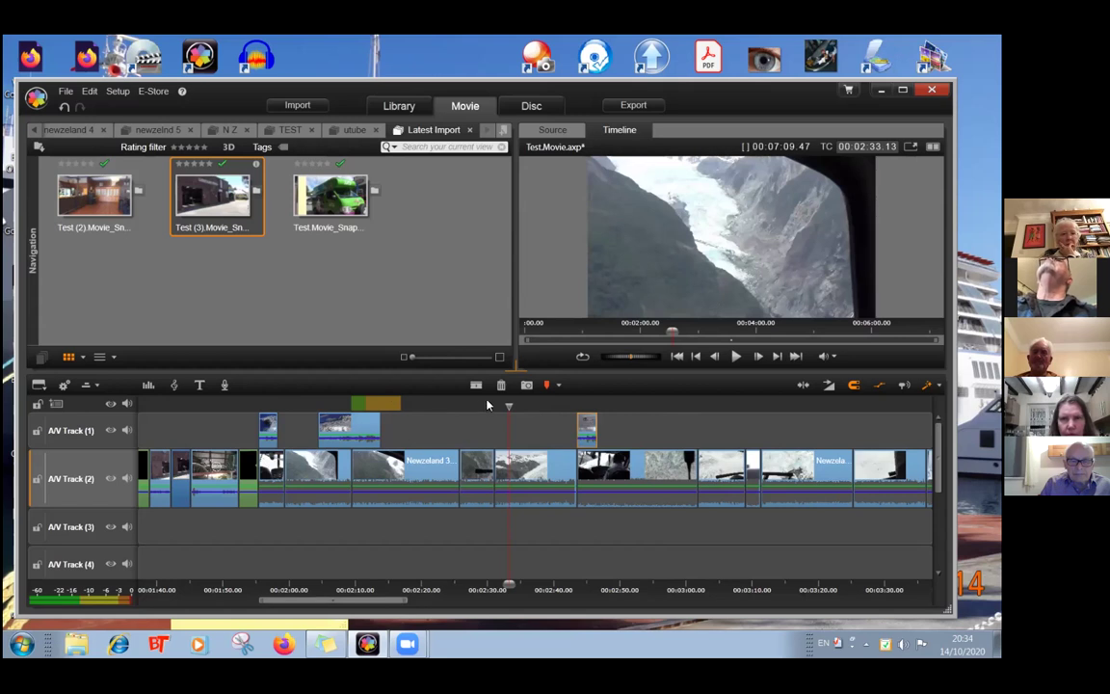
drag(508, 406, 529, 406)
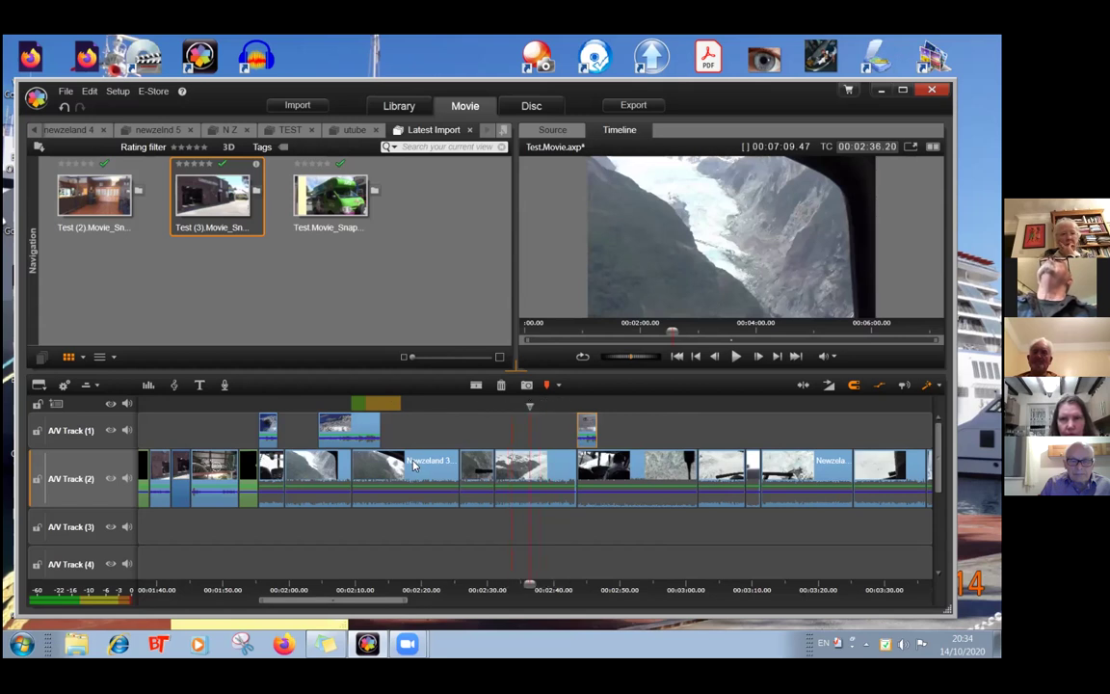
drag(355, 426, 345, 424)
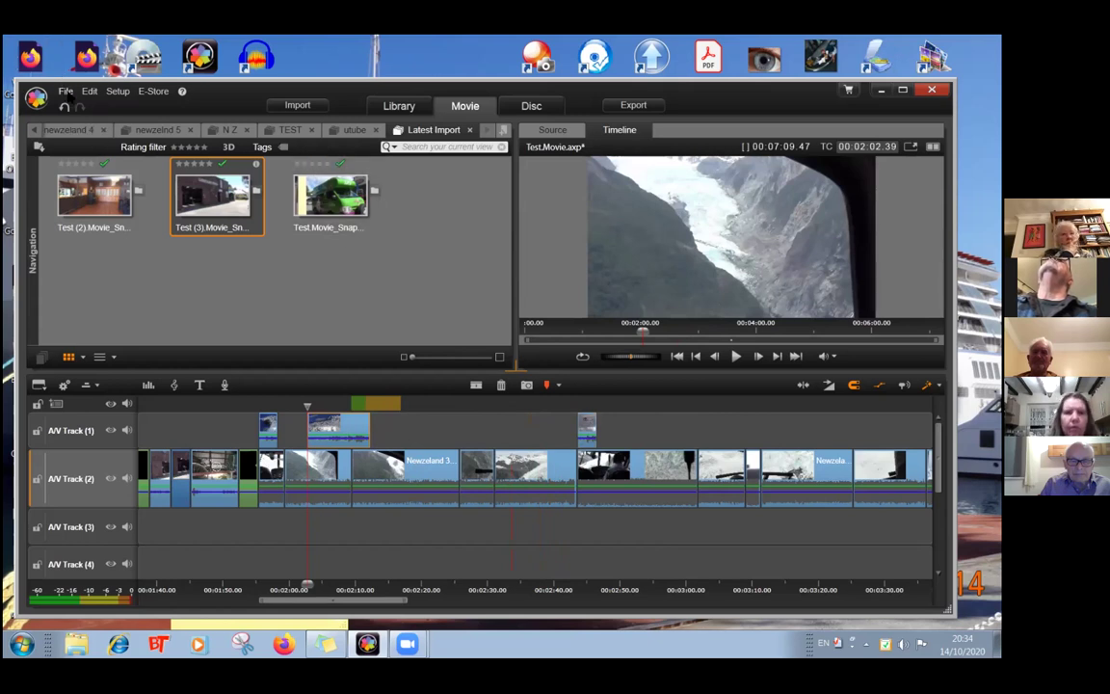
- Save the movie as Test.Movie in the Restored Projects folder, replacing the existing file
click(67, 94)
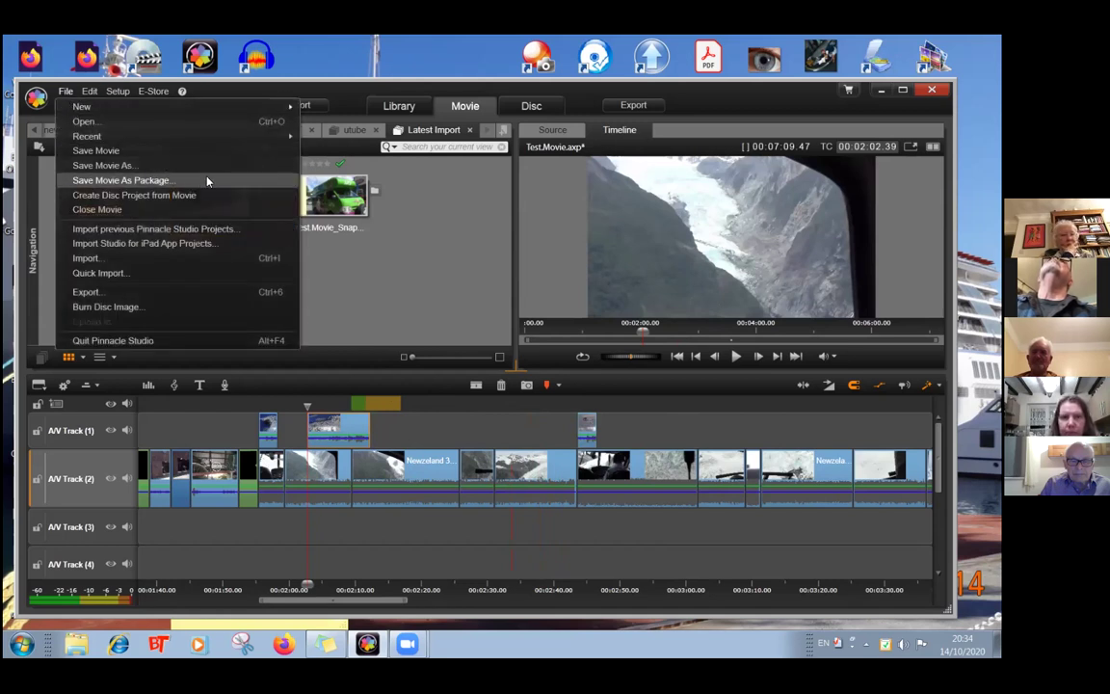
click(106, 165)
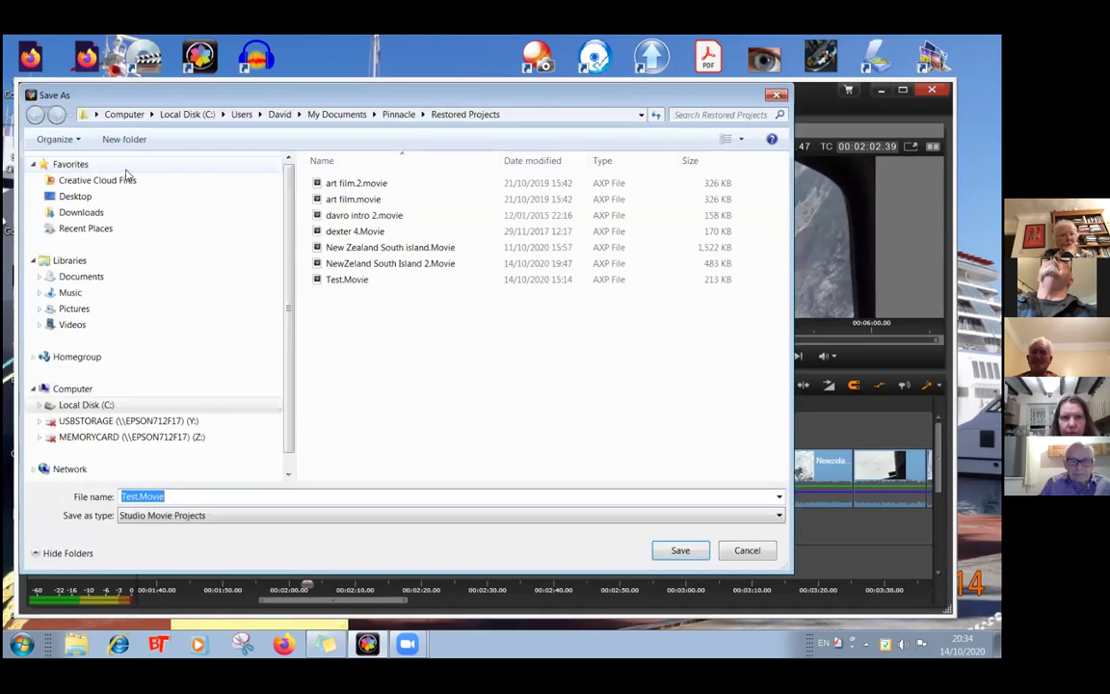
click(672, 550)
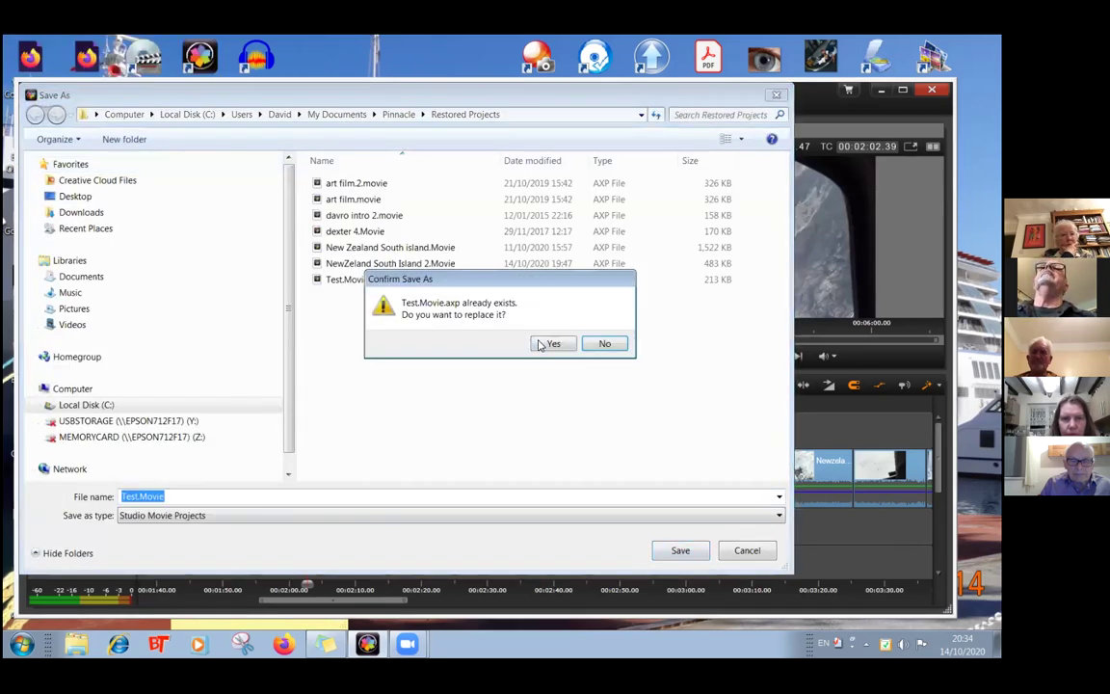
click(546, 344)
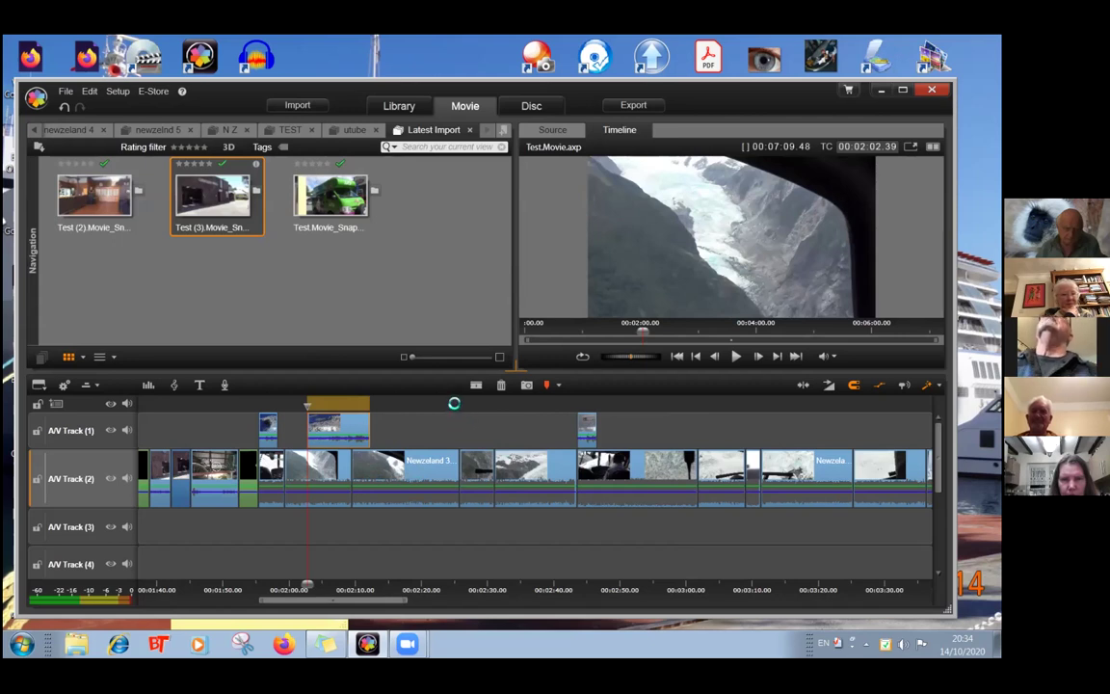
- Scrub over the track below and move the long helicopter clip on A/V Track (1) to 00:02:17.17
click(456, 406)
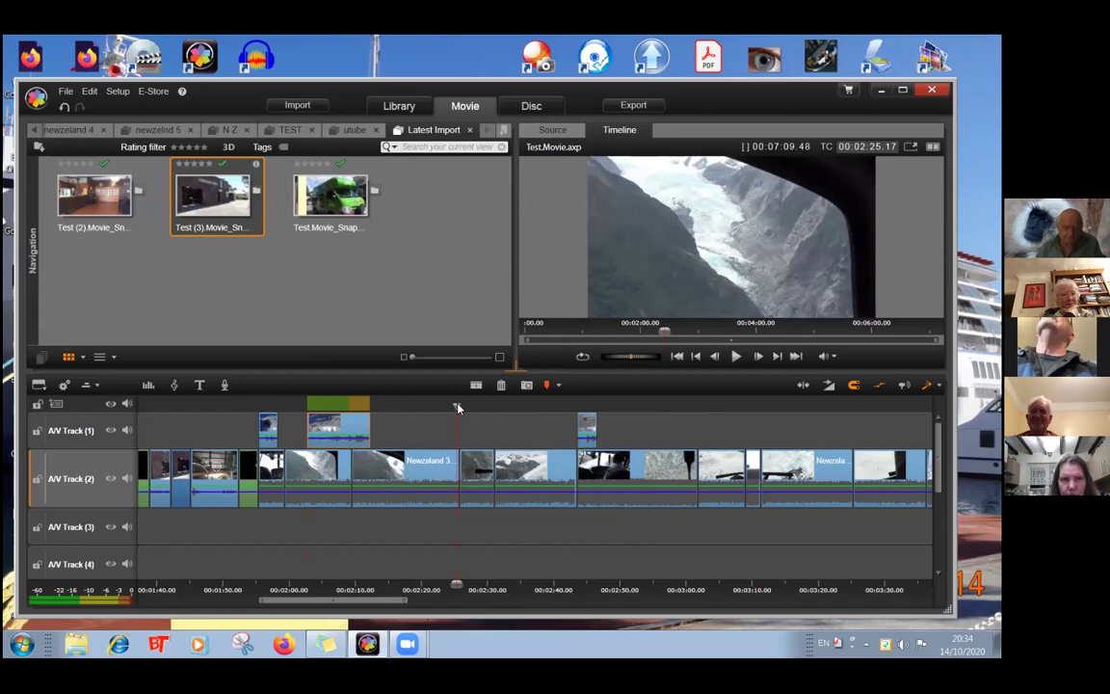
drag(456, 405, 535, 406)
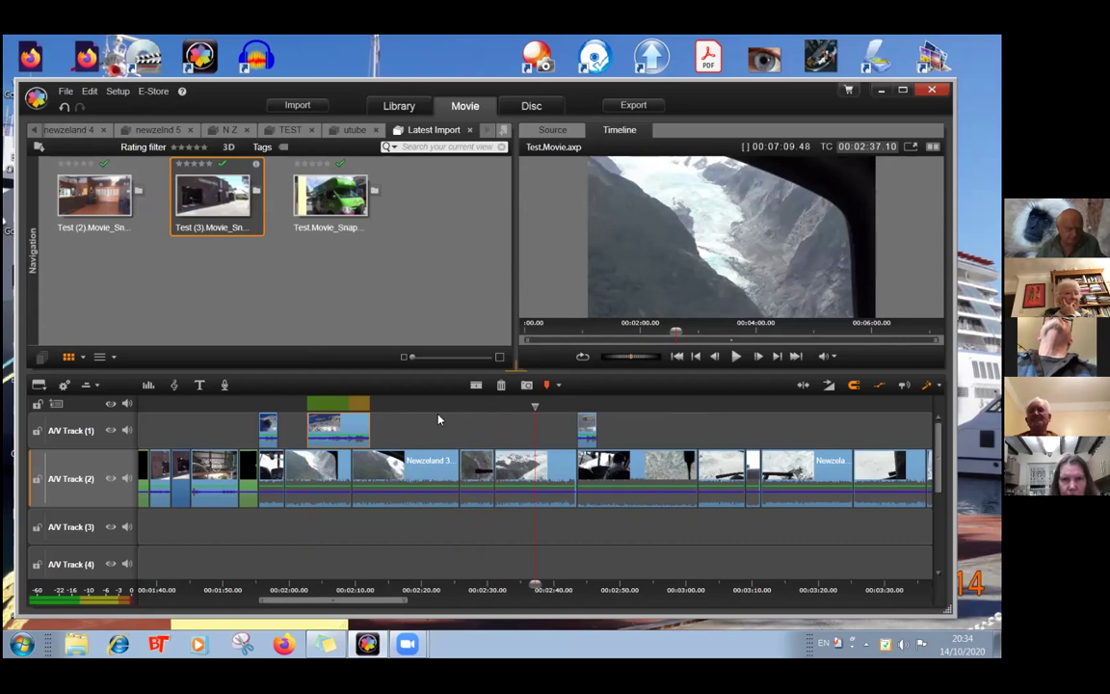
drag(342, 417, 425, 430)
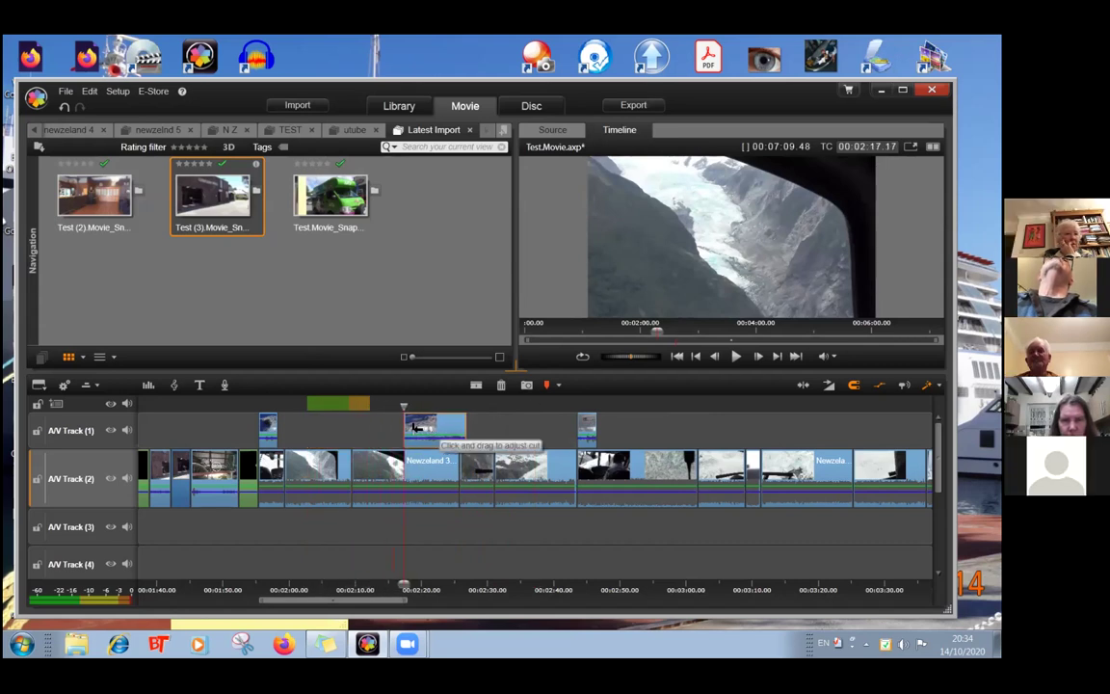
- Save the repositioned overlay by overwriting Test.Movie in the Restored Projects folder
click(65, 92)
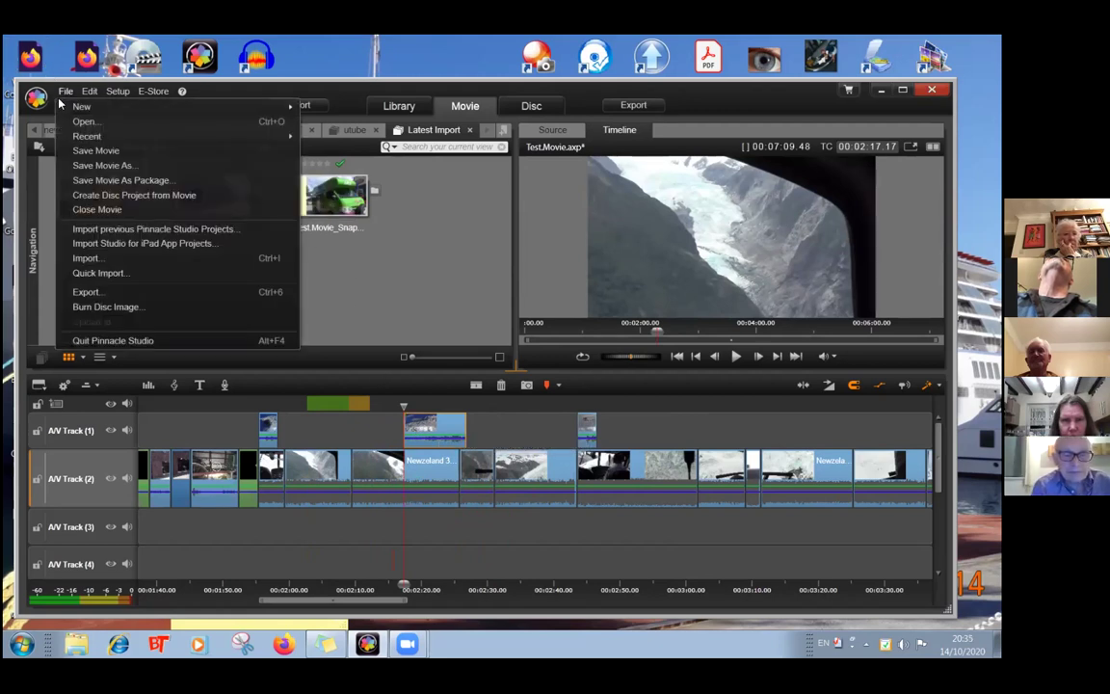
click(116, 166)
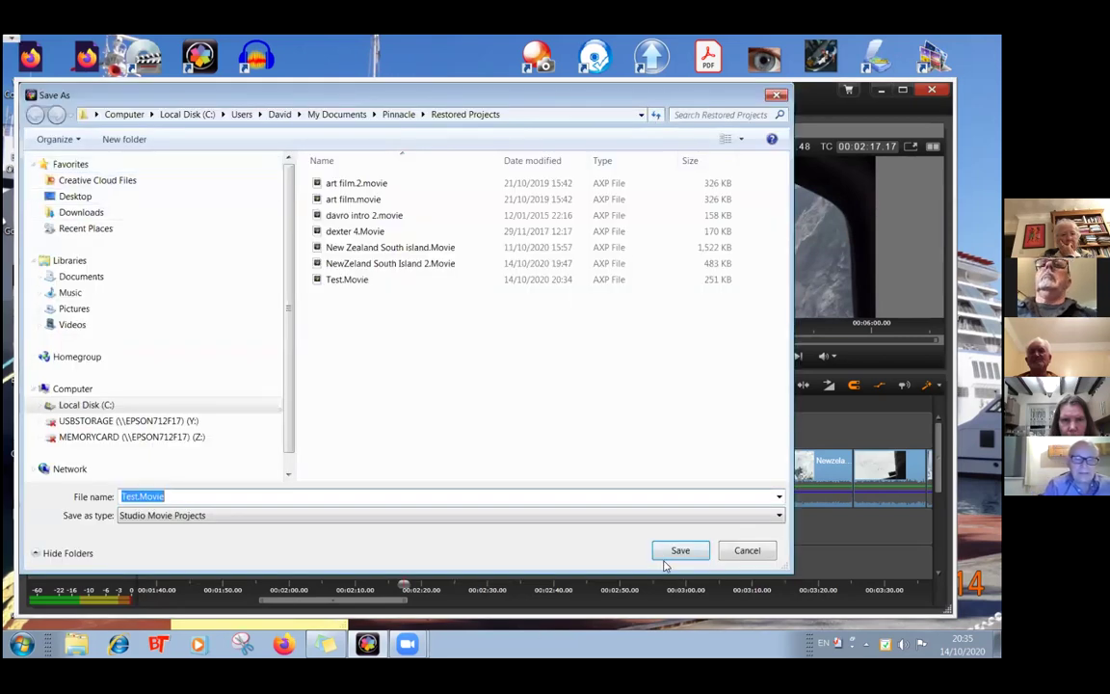
click(679, 550)
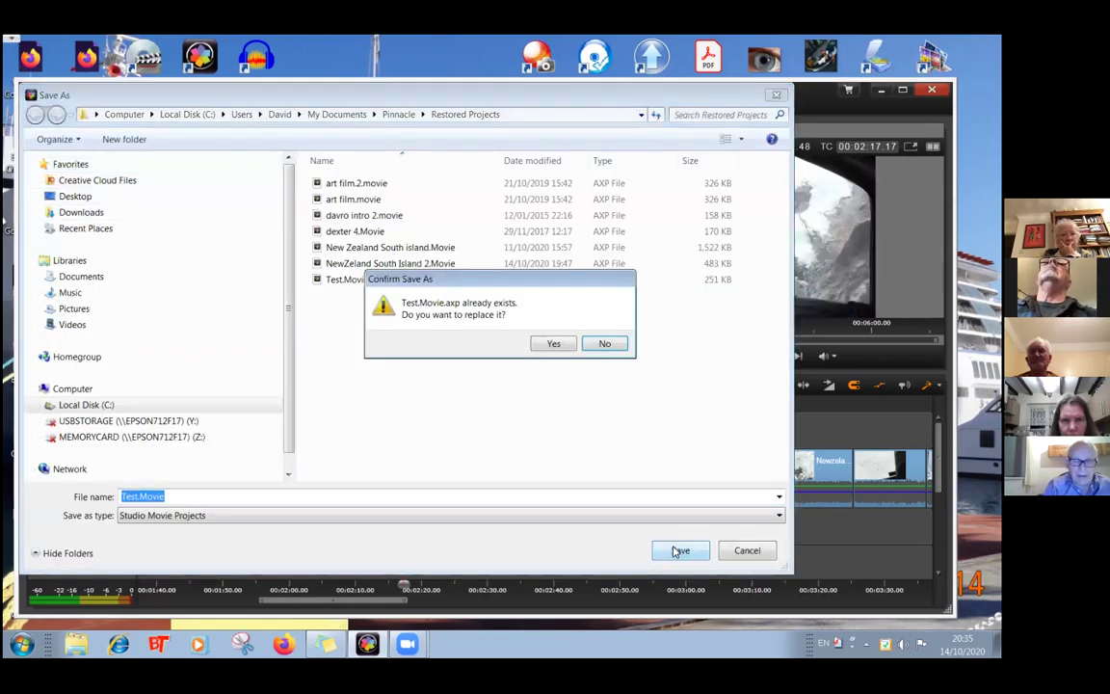
click(560, 351)
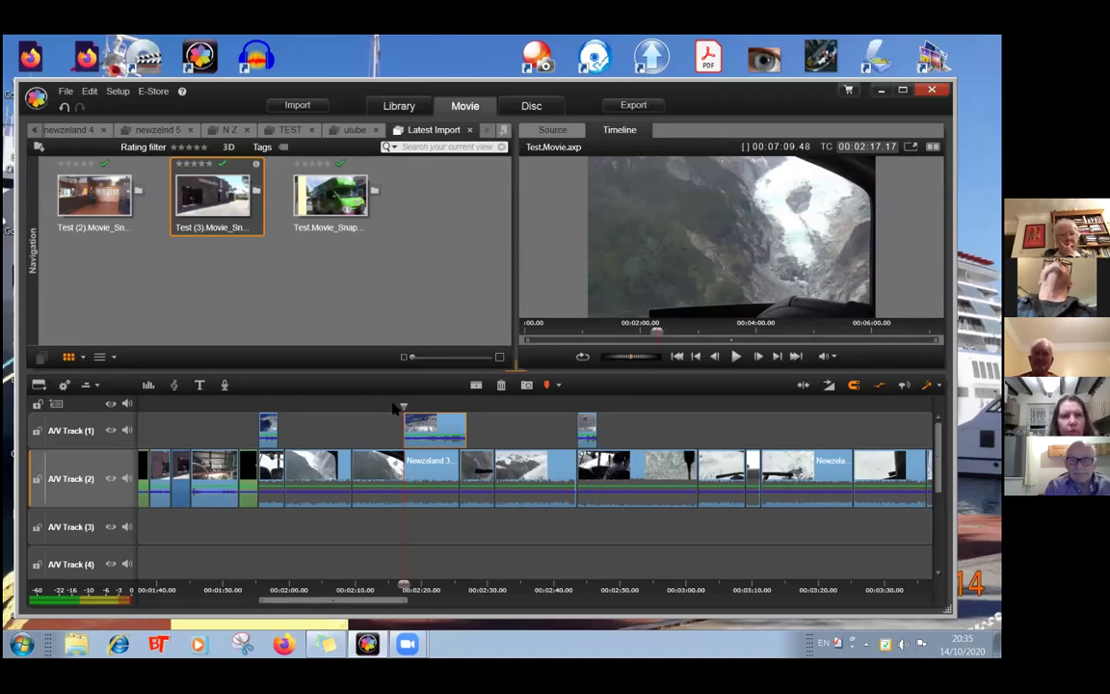
- Scrub to check the footage below and move the long helicopter clip on A/V Track (1) to 00:03:17.15
drag(404, 405, 542, 407)
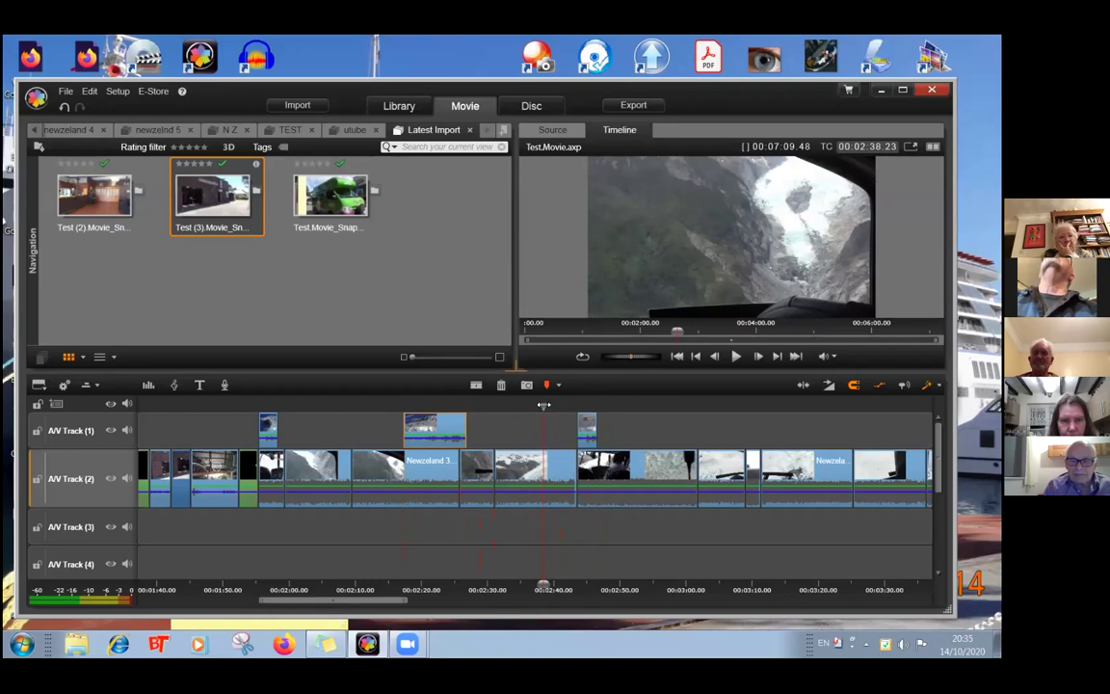
mouse_move(544, 406)
mouse_down()
mouse_move(596, 406)
mouse_move(546, 407)
mouse_up()
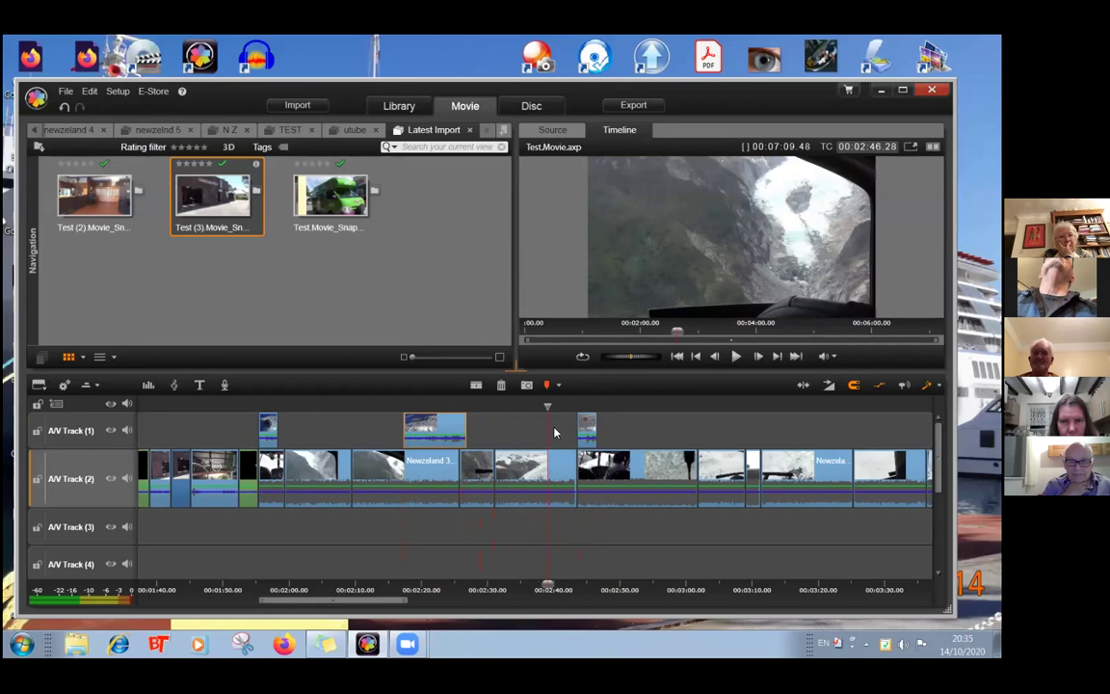
click(447, 425)
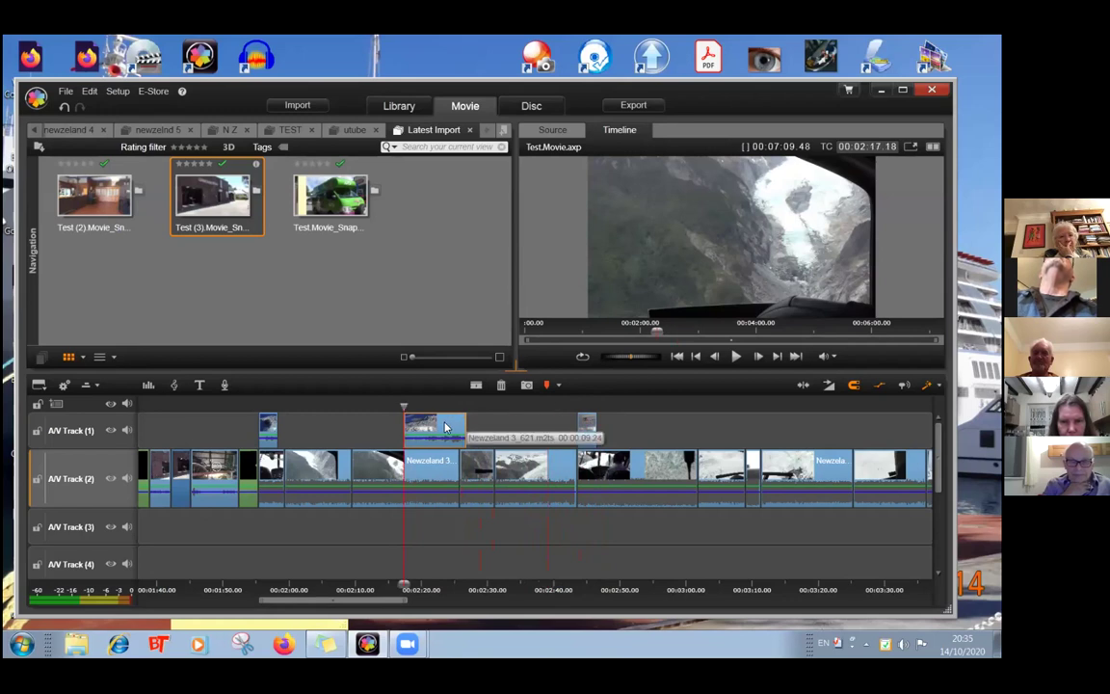
drag(445, 427, 842, 421)
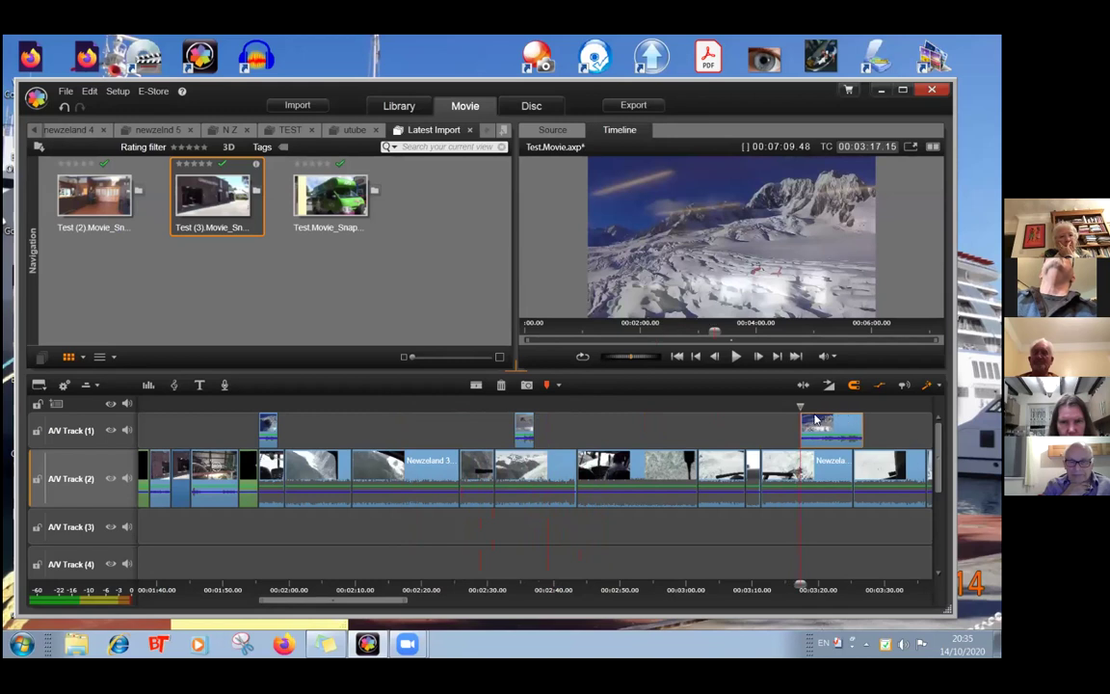
- Move the short helicopter clip above the title's end to just before 00:03:00.00 on A/V Track (1)
drag(800, 407, 635, 415)
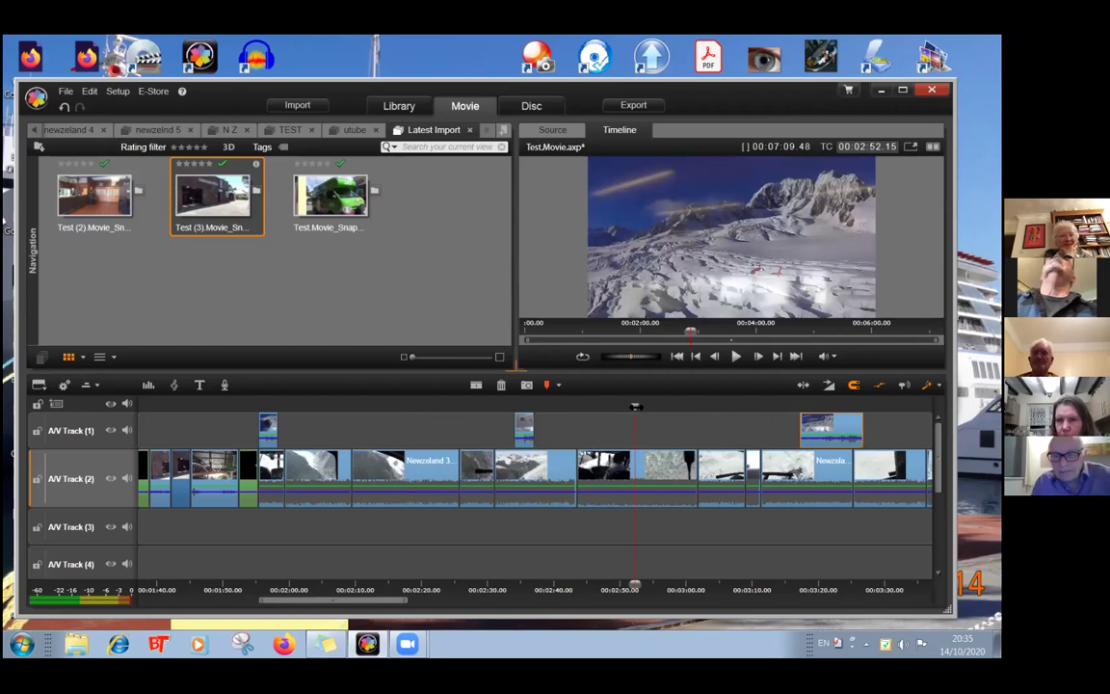
drag(636, 407, 567, 421)
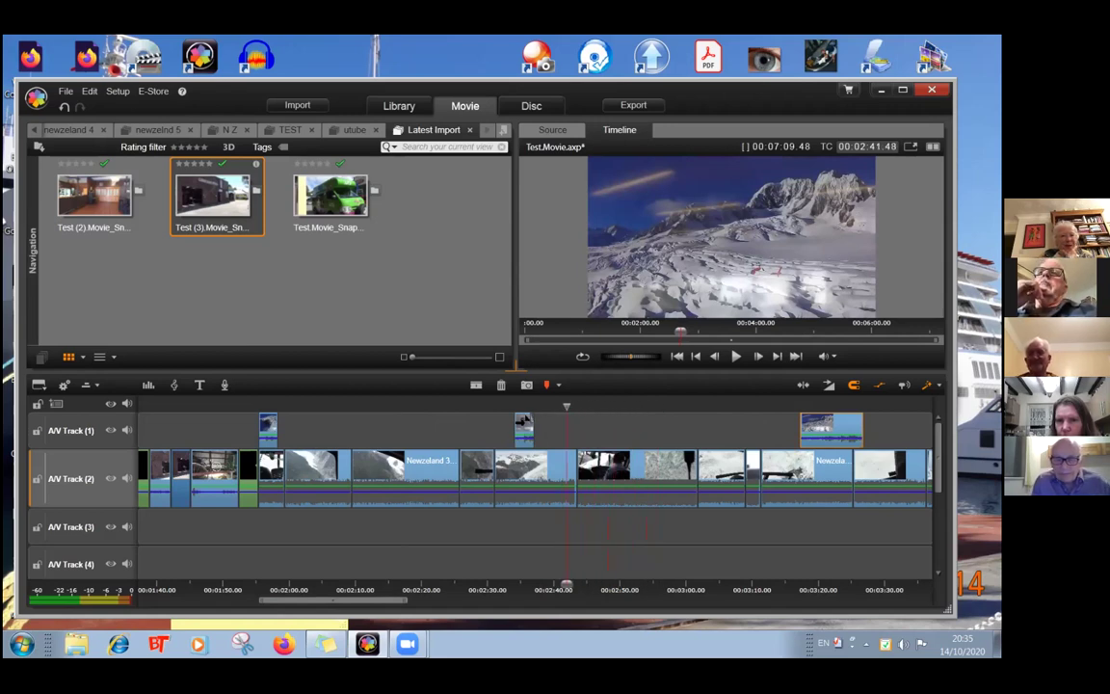
drag(269, 429, 350, 431)
drag(396, 430, 678, 430)
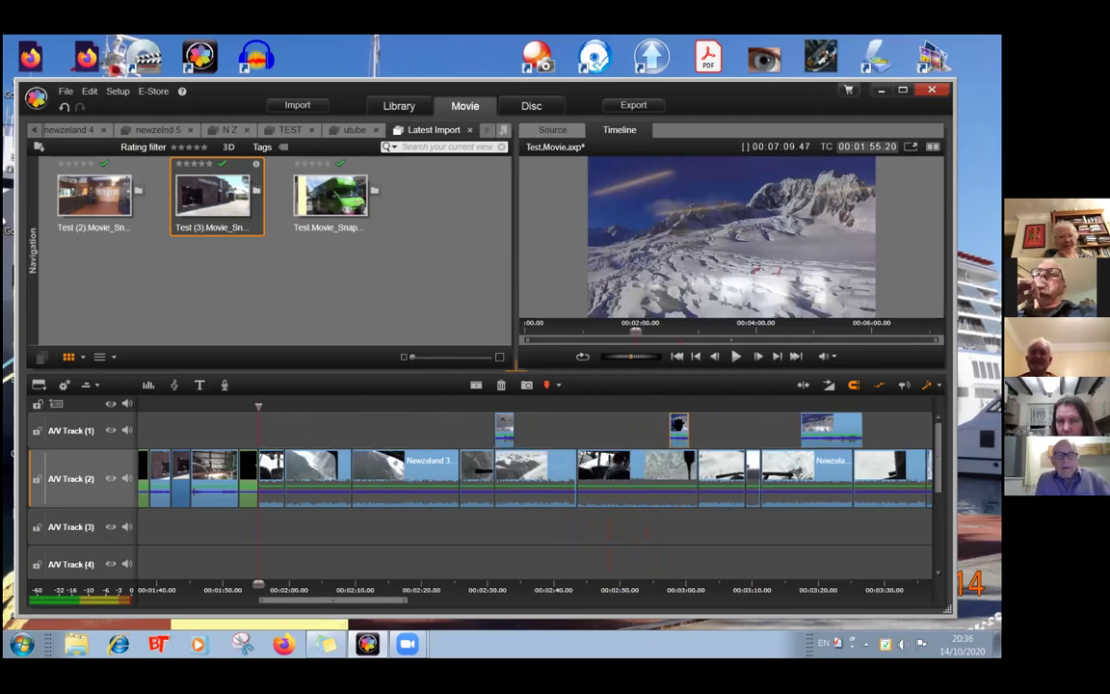
- Save the spaced-out overlay arrangement as Test.Movie, replacing the existing file
click(66, 91)
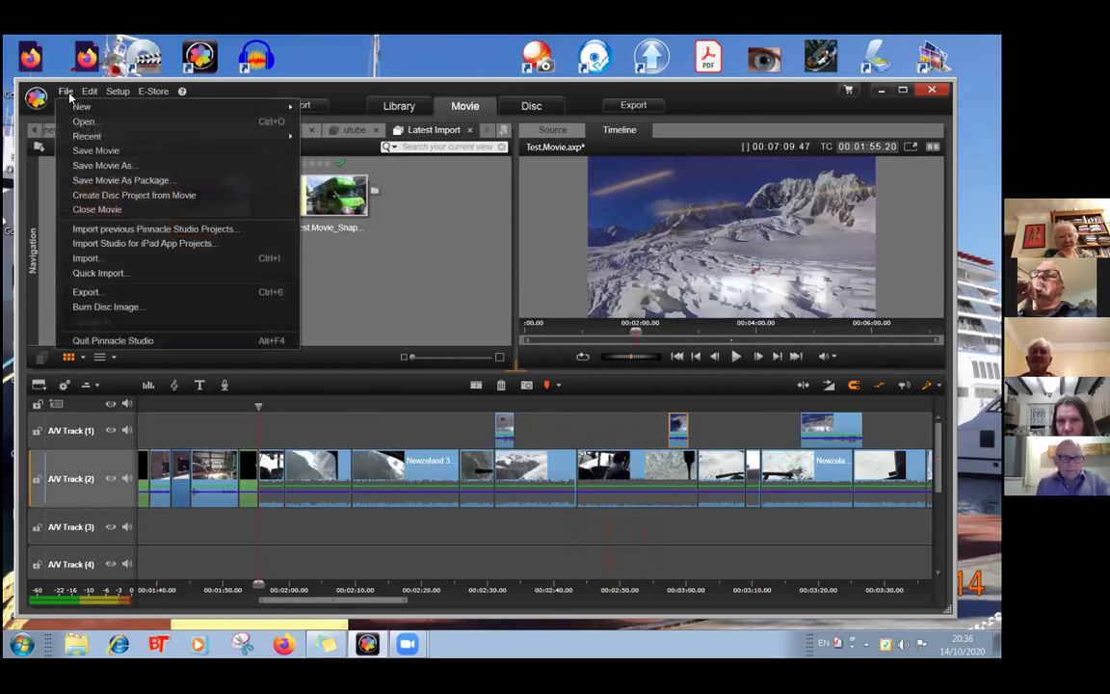
click(96, 166)
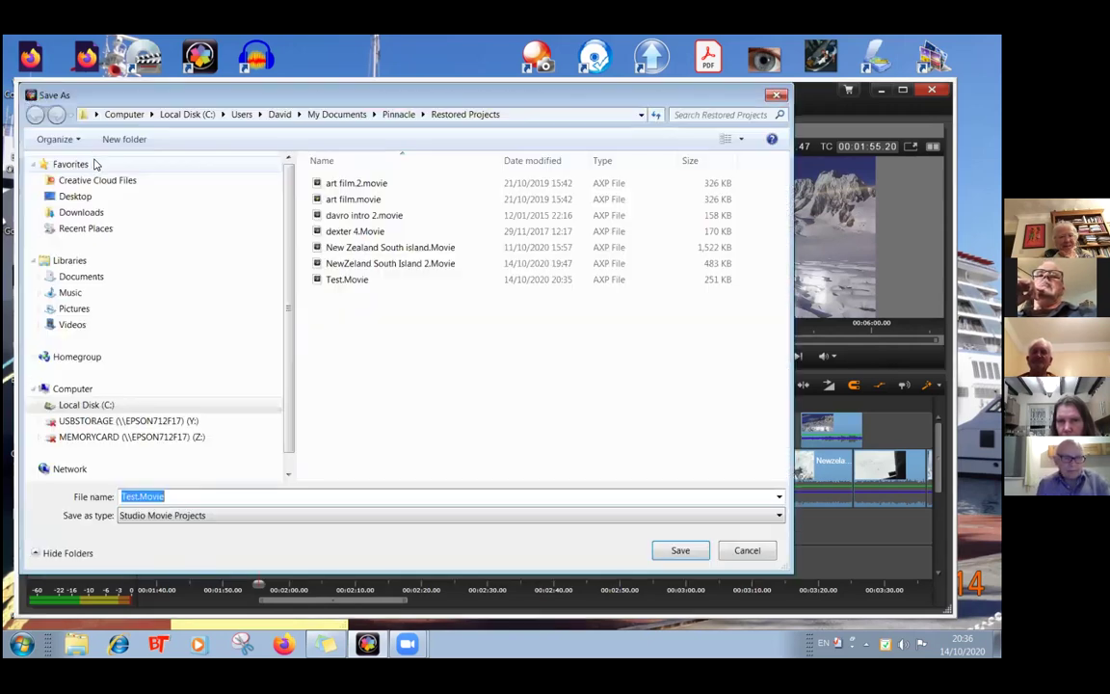
click(680, 550)
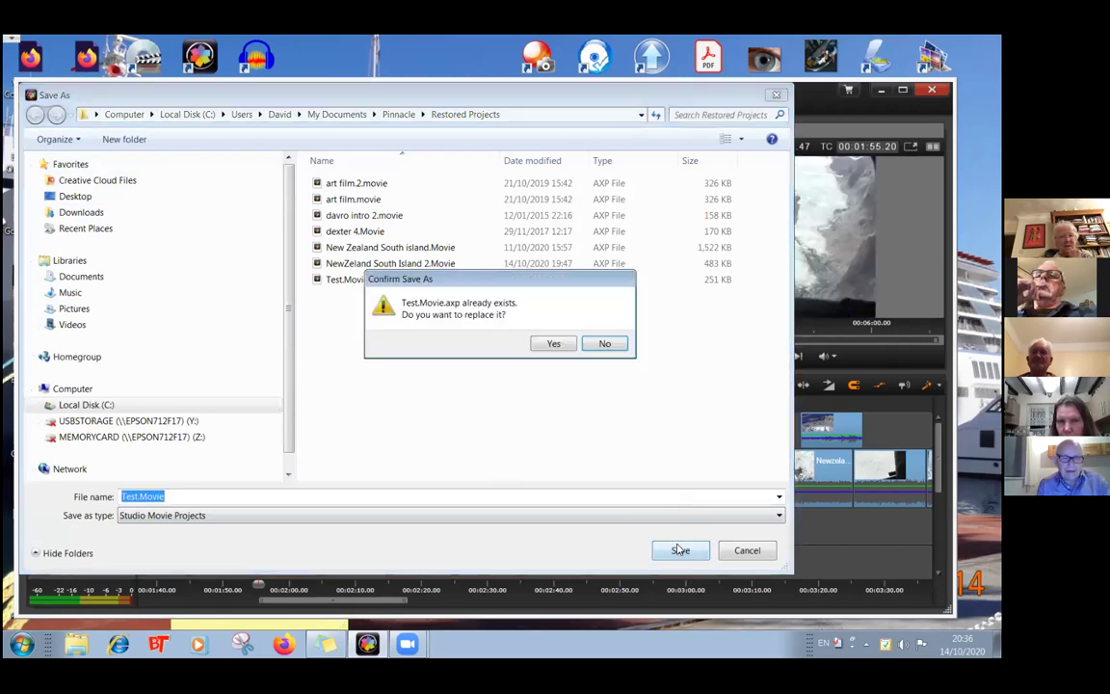
click(554, 344)
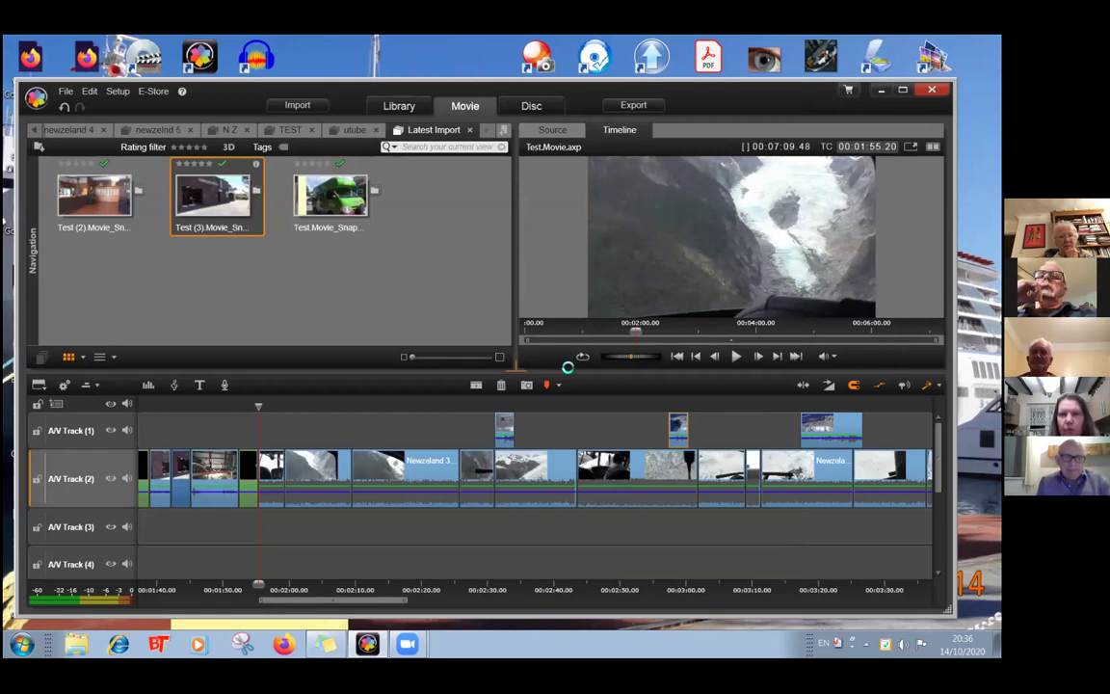
- Move the playhead to 00:02:43.20, between the first two overlay clips
click(639, 405)
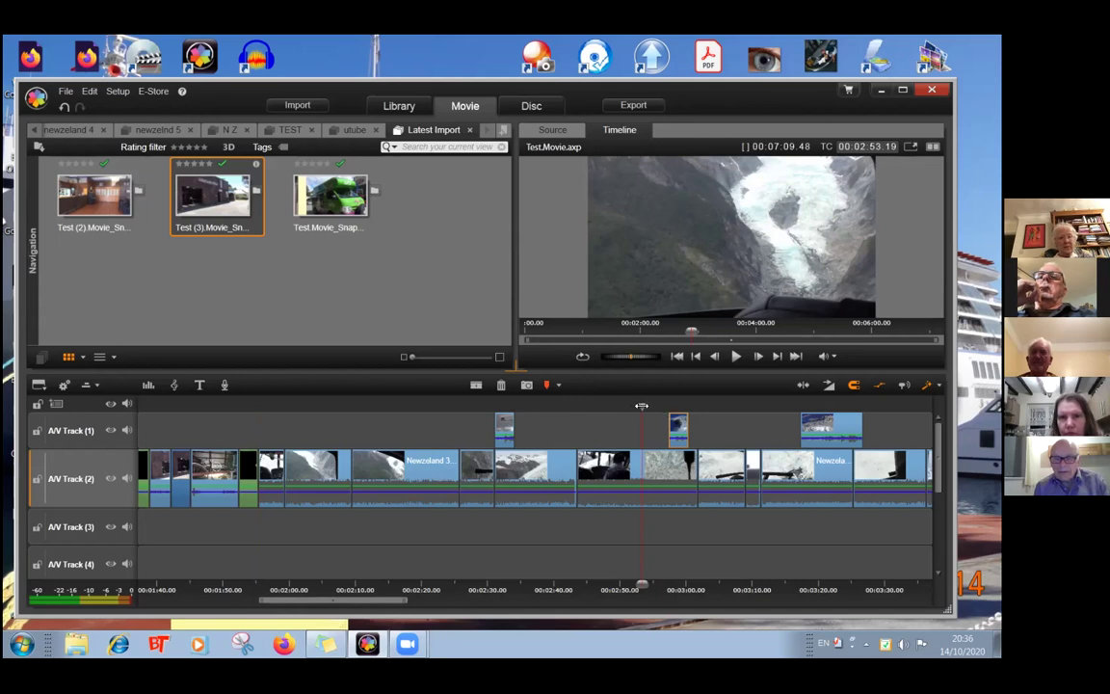
drag(642, 405, 575, 398)
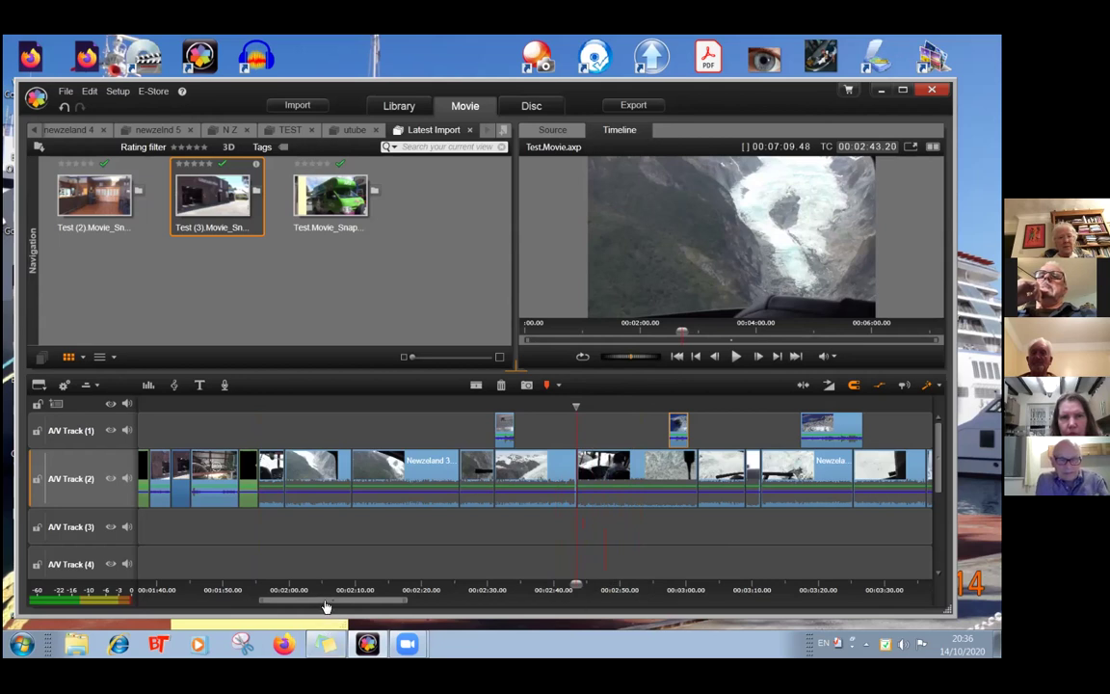
- Scrub across the overlay clips and add a timeline marker at 00:03:03.38
mouse_move(330, 604)
mouse_down()
mouse_move(339, 605)
mouse_move(329, 605)
mouse_up()
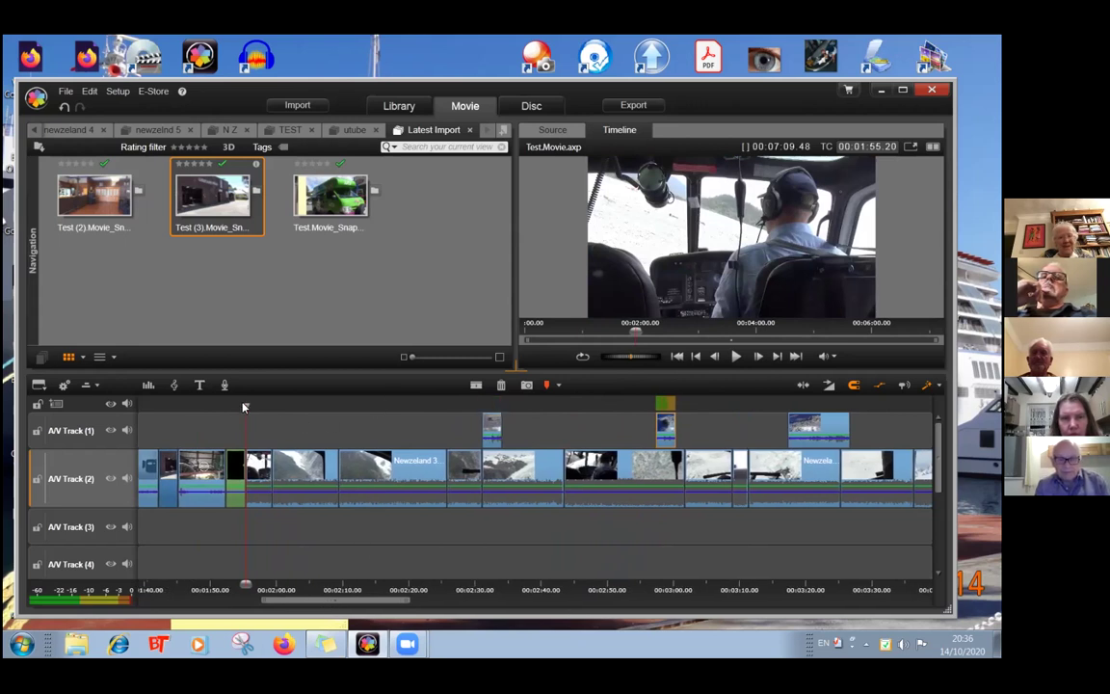
drag(246, 405, 392, 406)
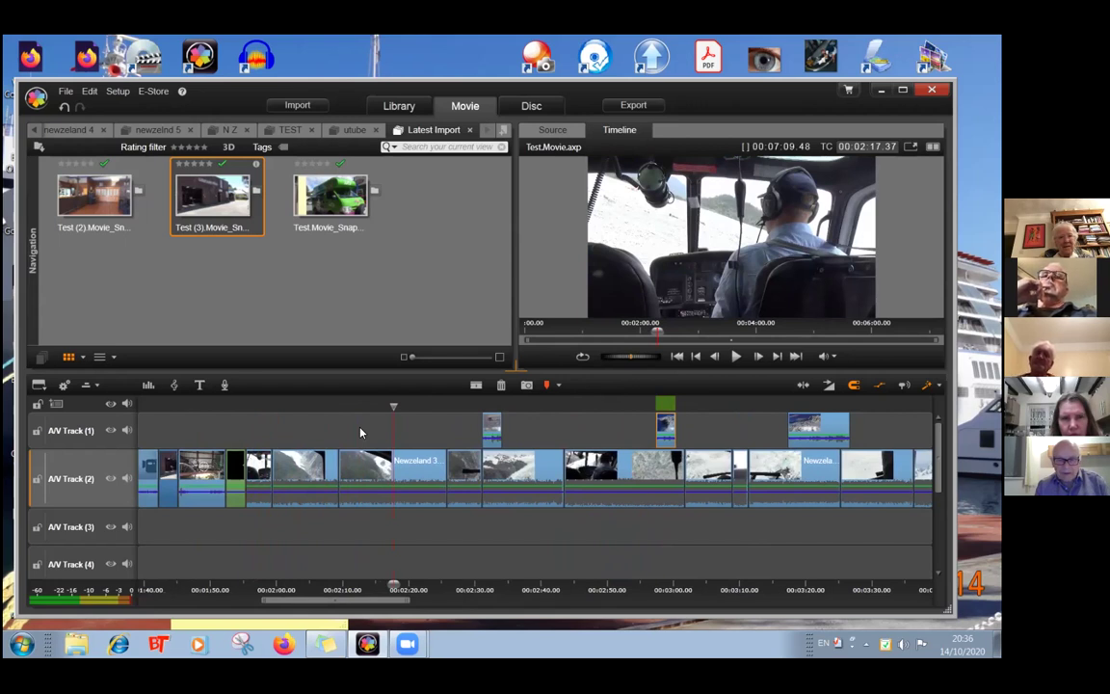
drag(394, 405, 621, 403)
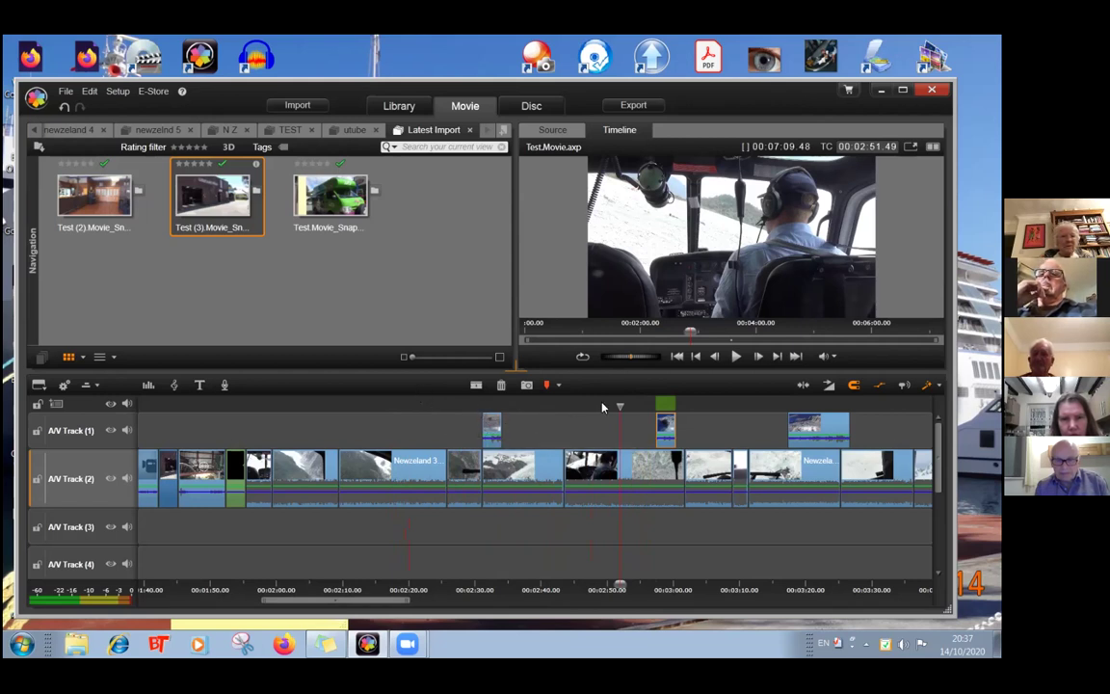
drag(618, 405, 700, 404)
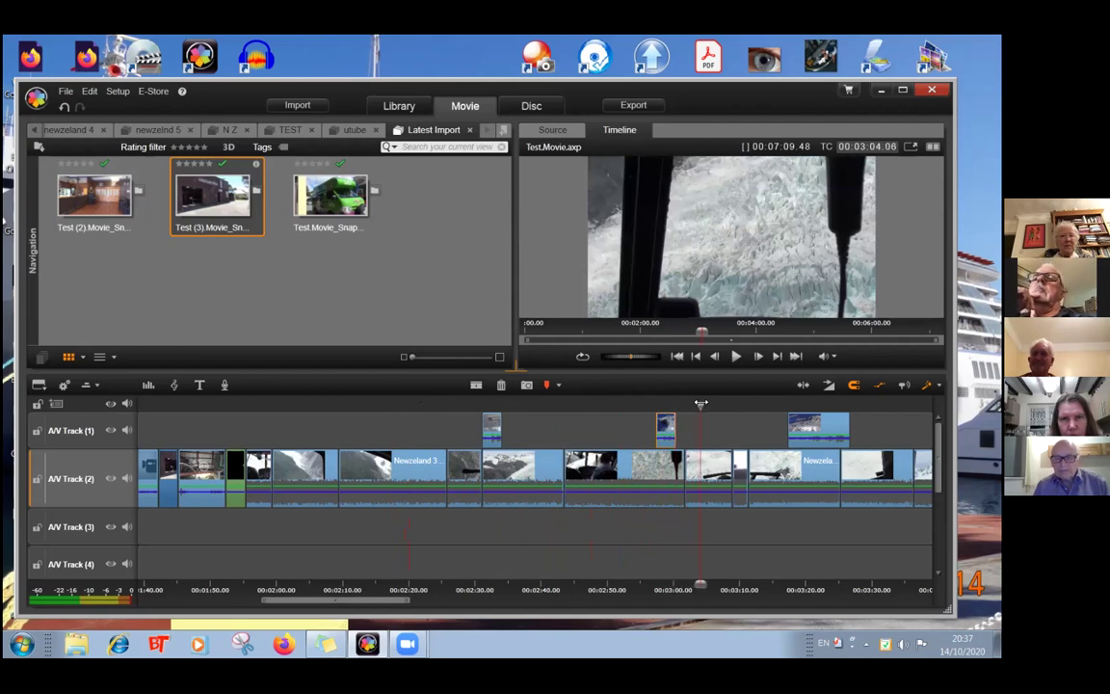
drag(699, 405, 698, 406)
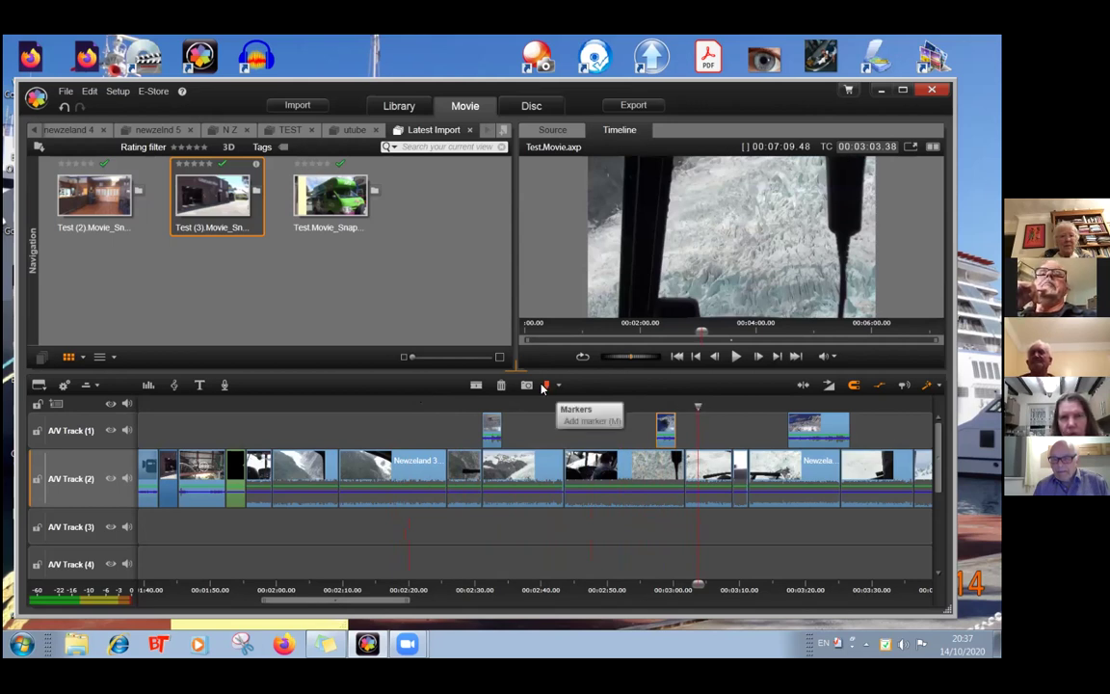
click(549, 388)
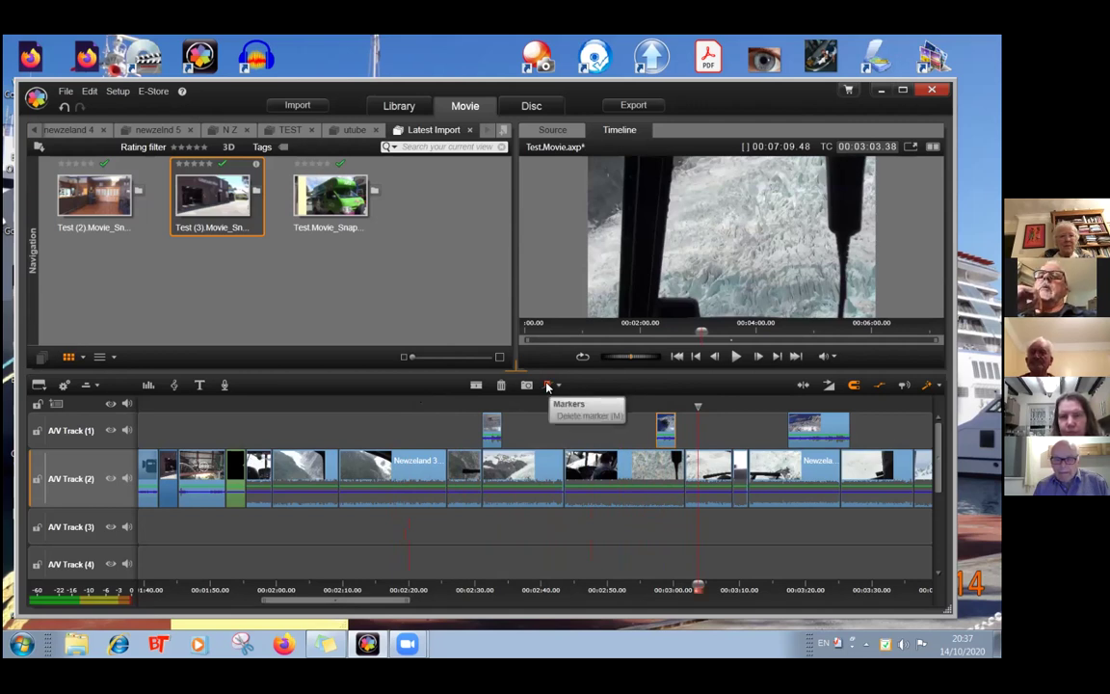
- Add a marker at 00:02:08.19 and return the playhead to Marker_2 from the marker list
drag(698, 407, 332, 425)
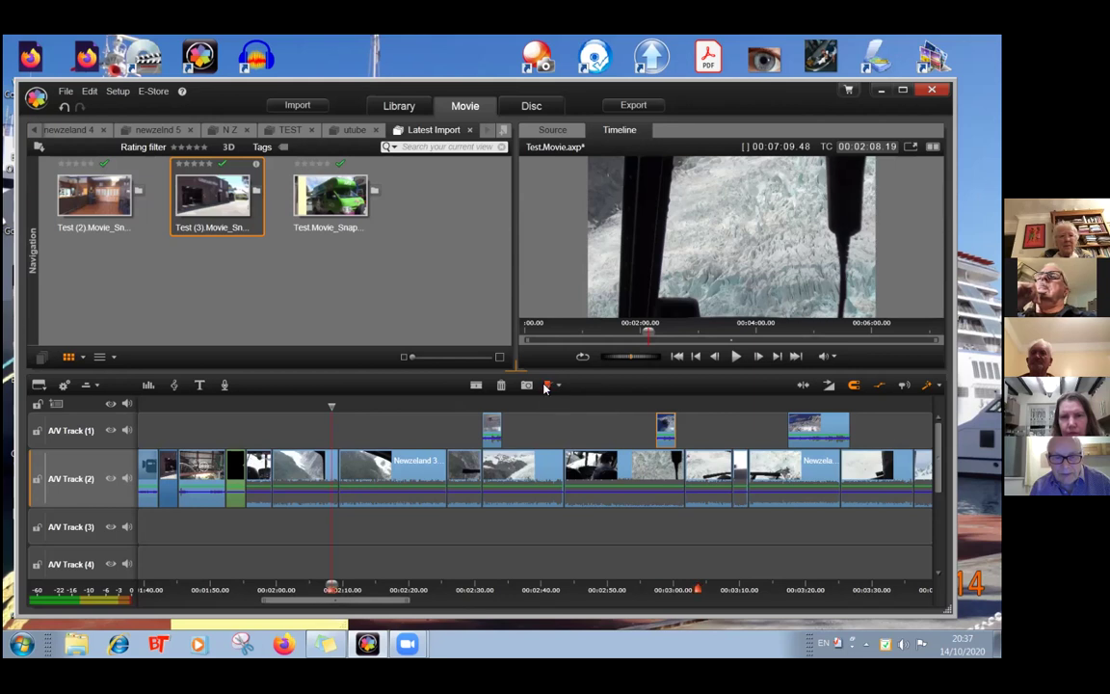
click(558, 385)
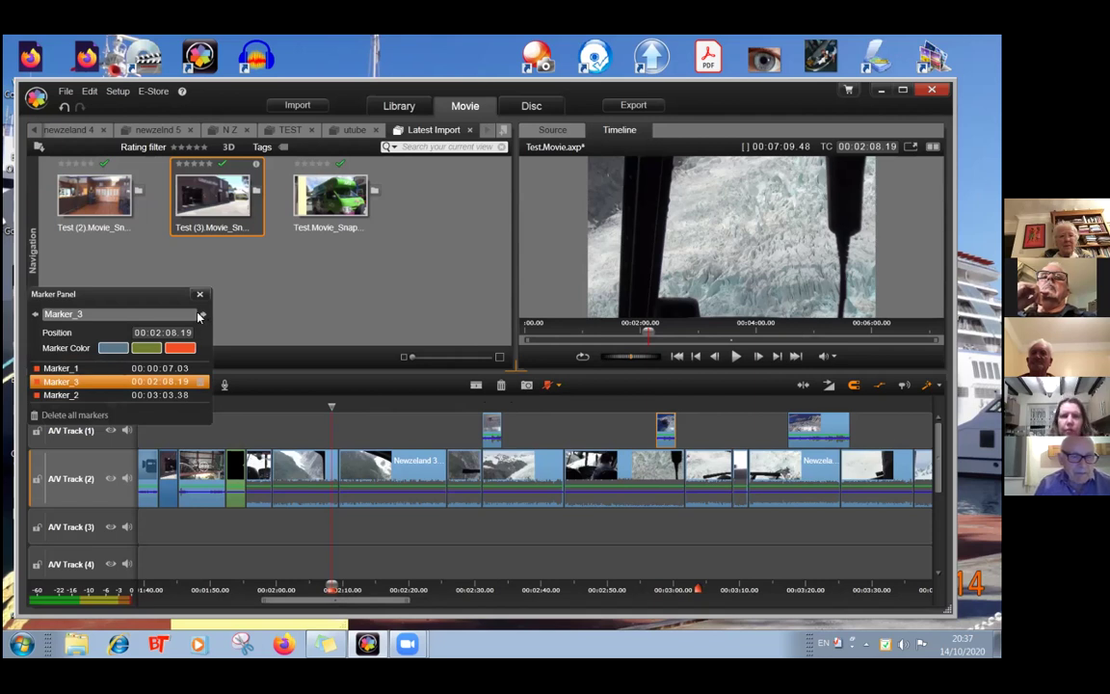
click(60, 395)
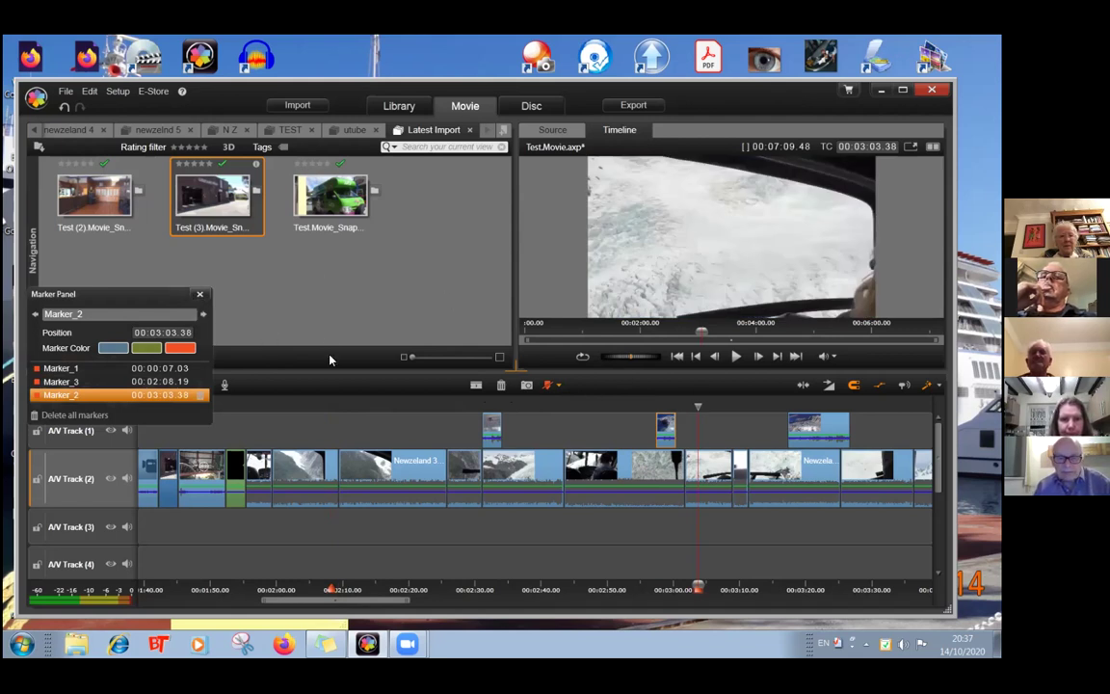
click(199, 296)
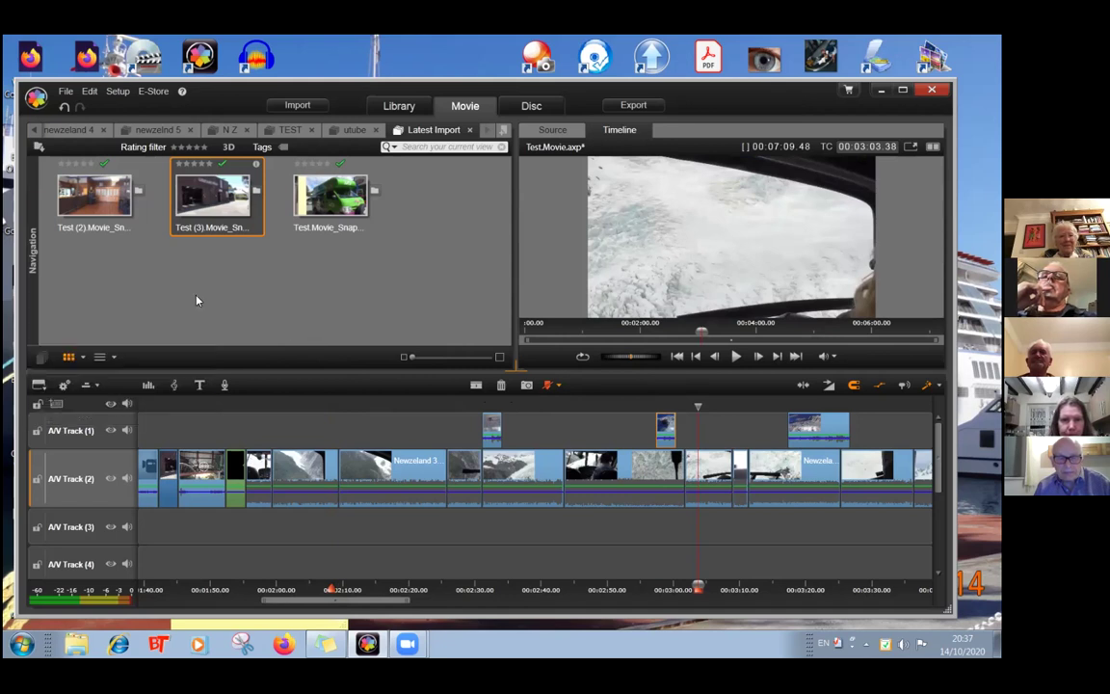
- Add two more timeline markers, at 00:03:29.01 and 00:01:49.48
click(639, 405)
drag(639, 406, 865, 410)
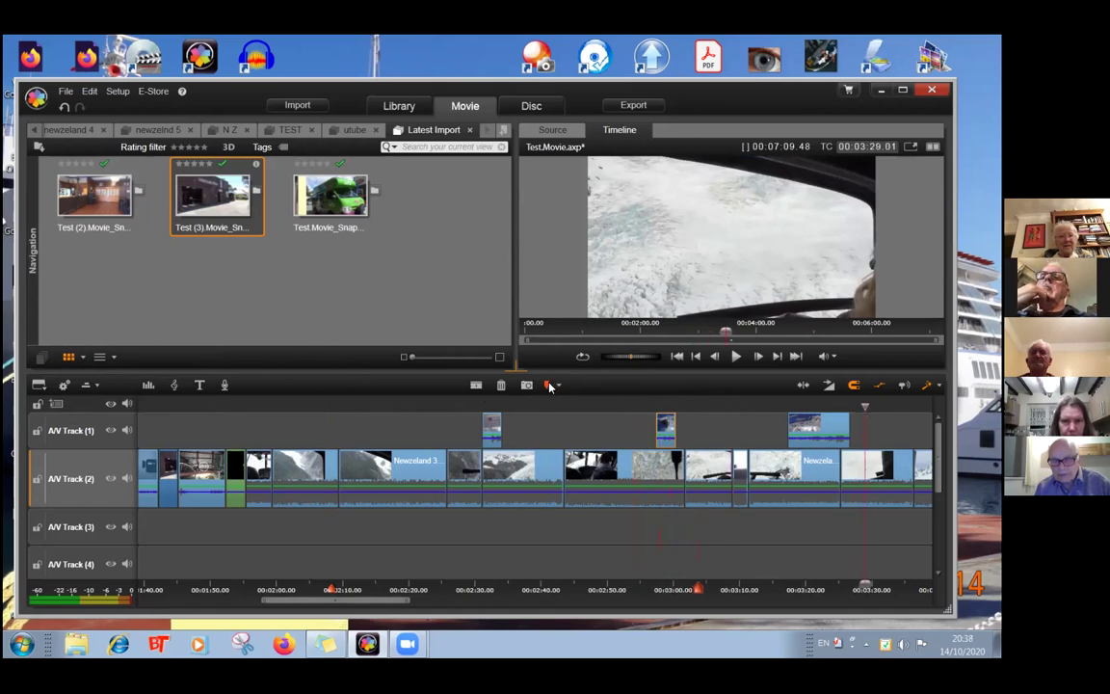
click(545, 387)
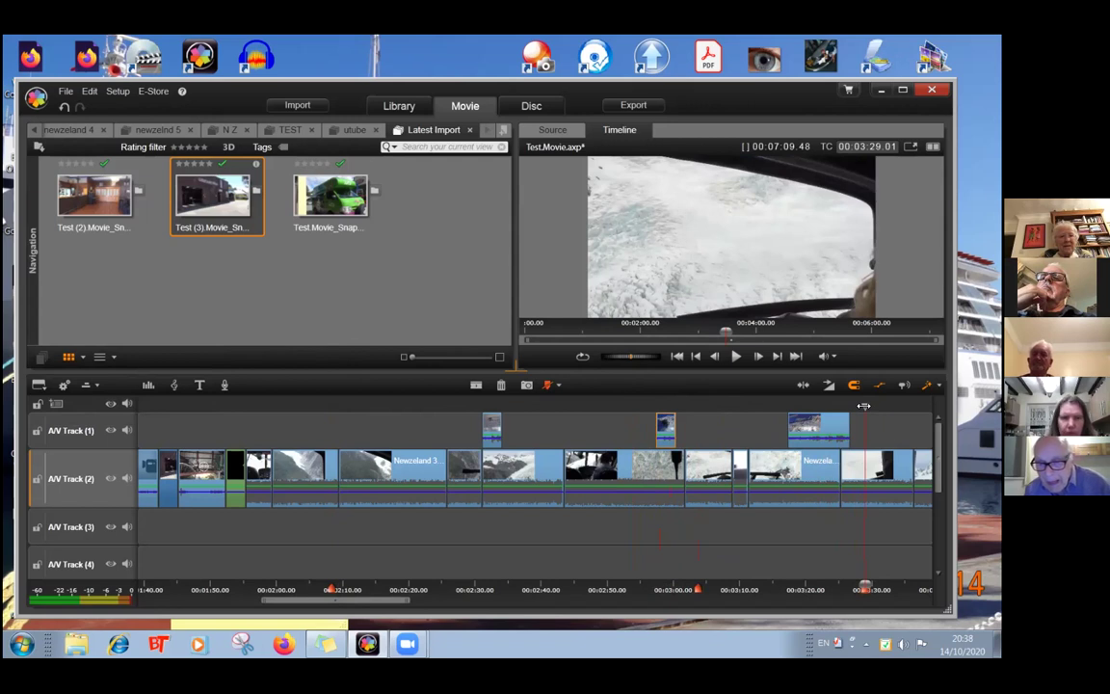
drag(865, 406, 209, 424)
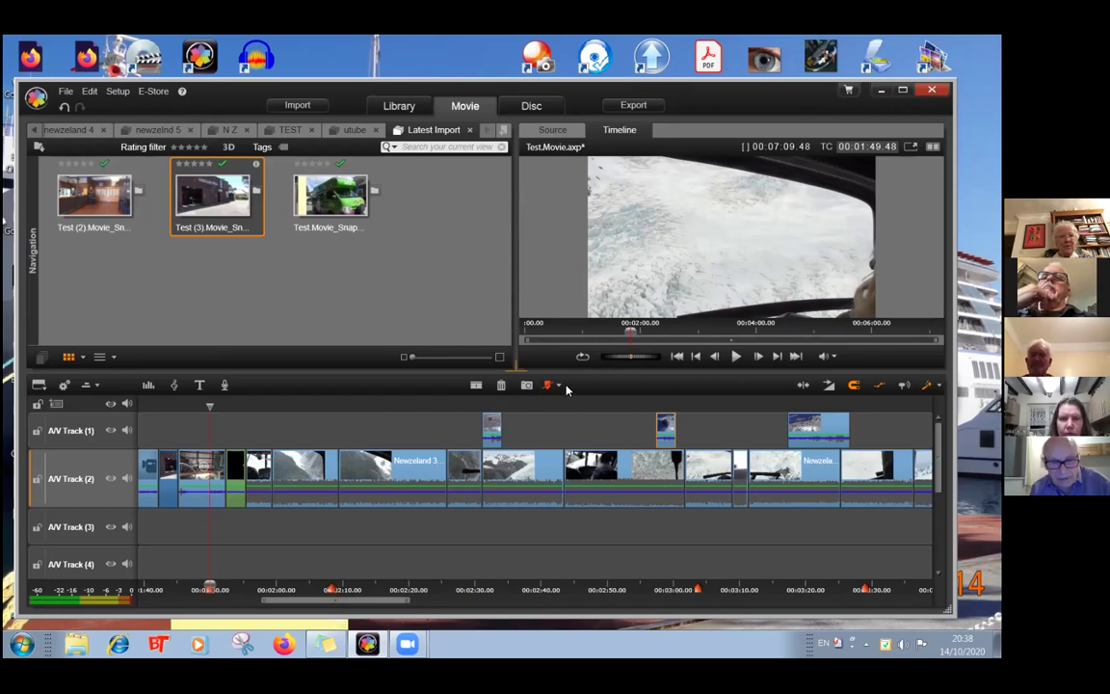
- Use the marker list to jump the playhead to Marker_4, Marker_1, Marker_3 and Marker_2 in turn
click(557, 385)
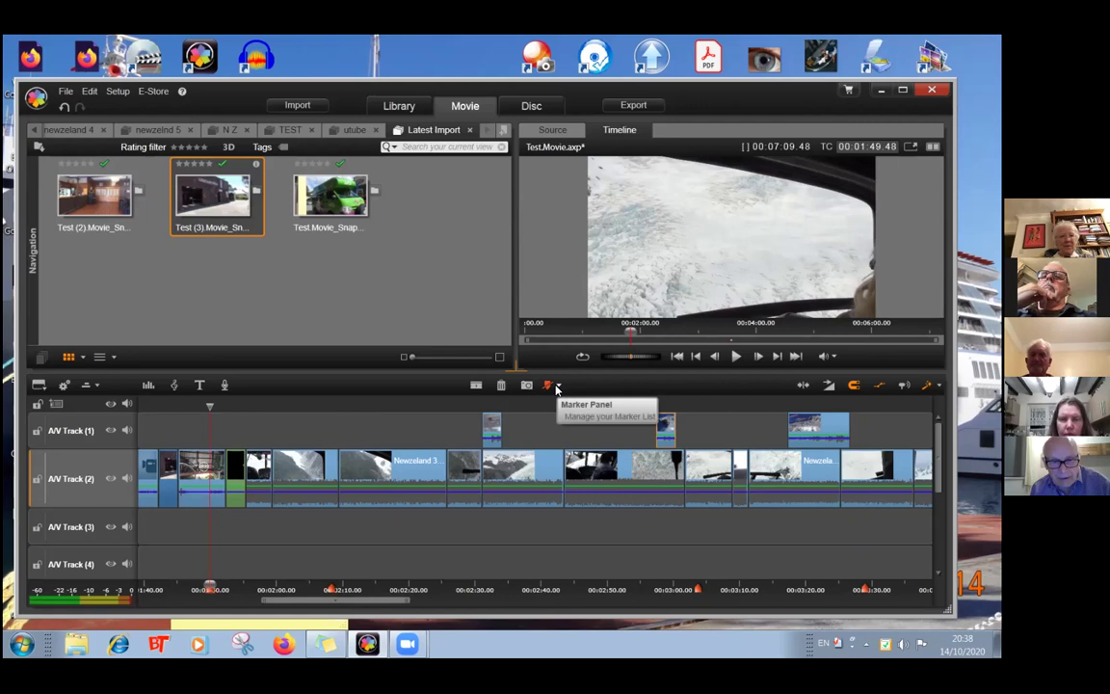
click(559, 398)
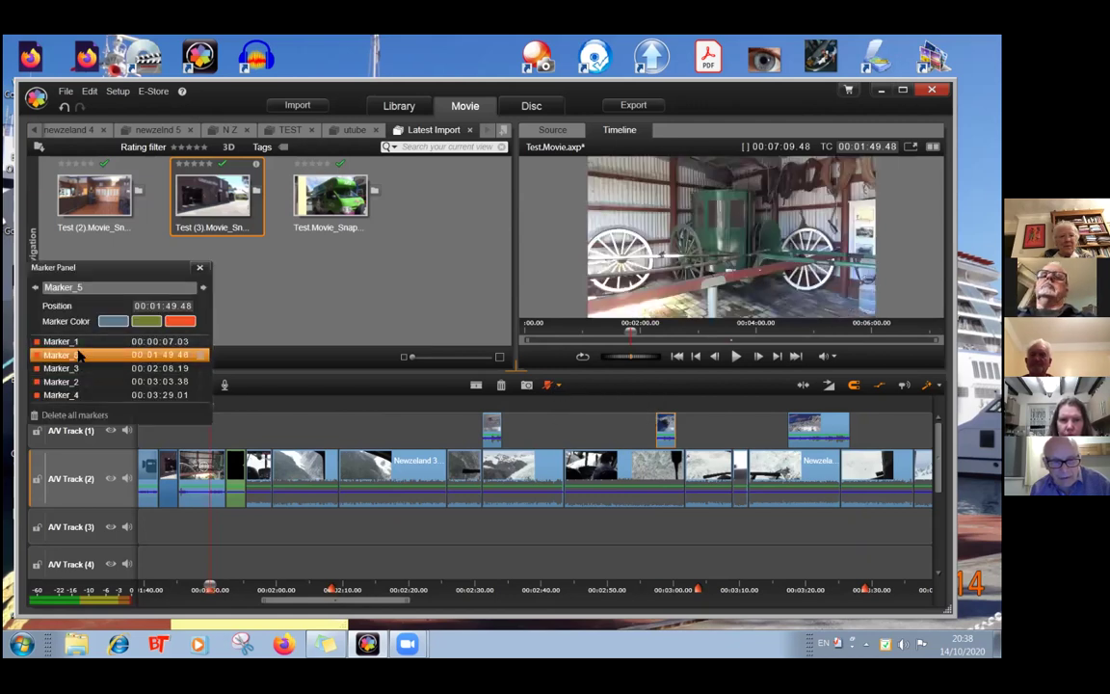
click(58, 396)
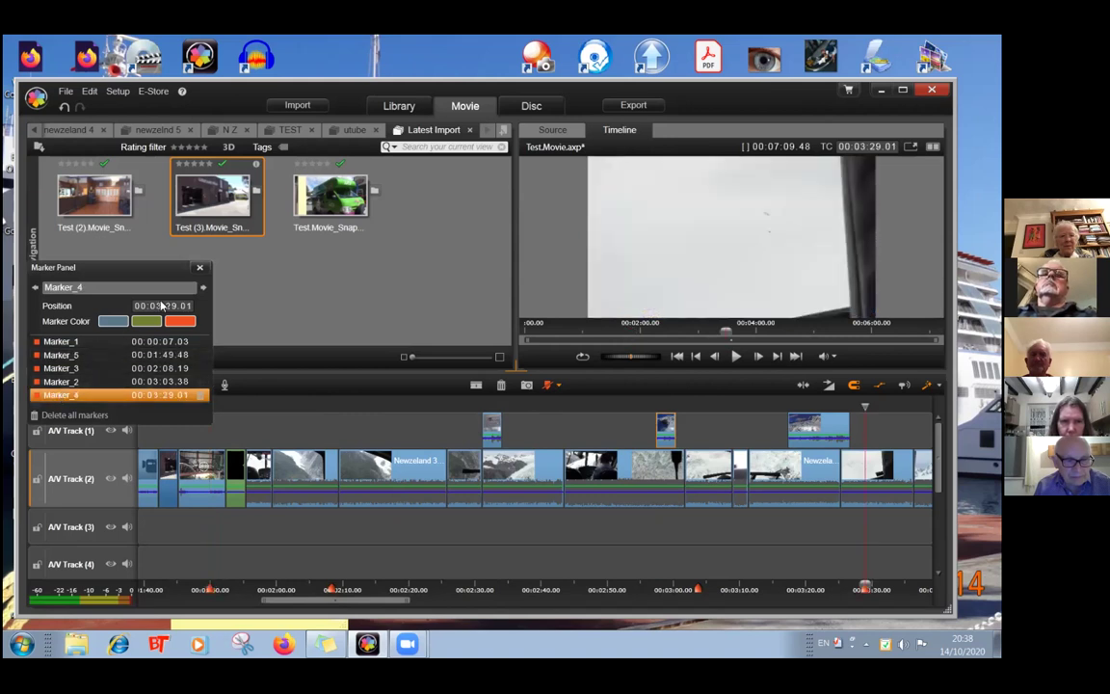
click(202, 289)
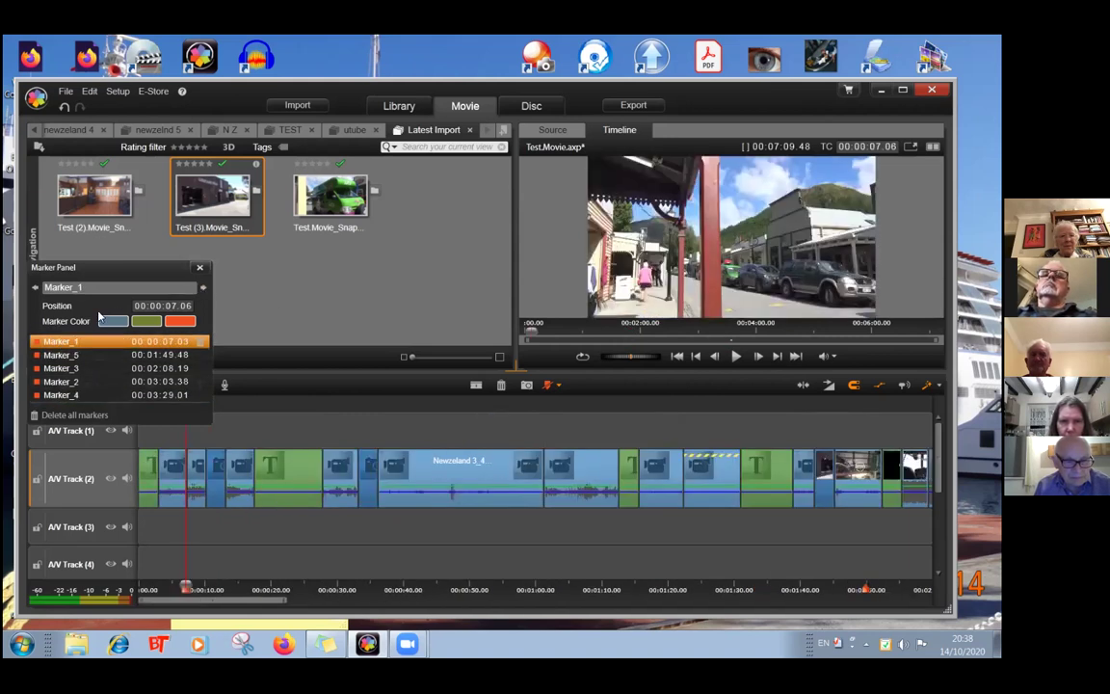
click(72, 367)
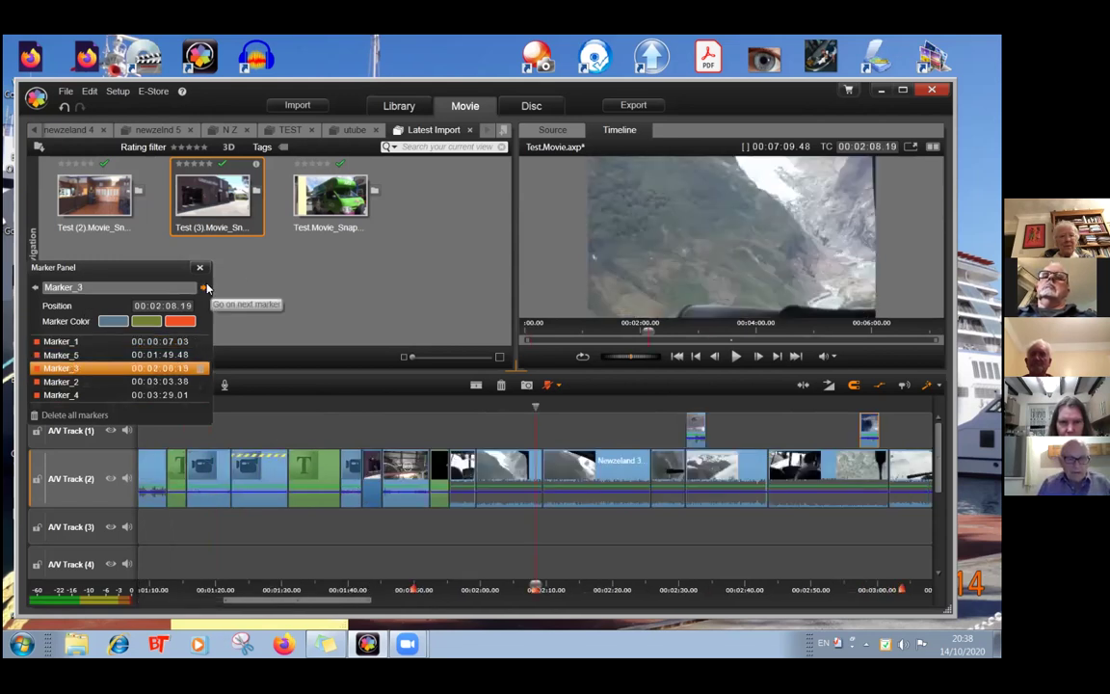
click(205, 287)
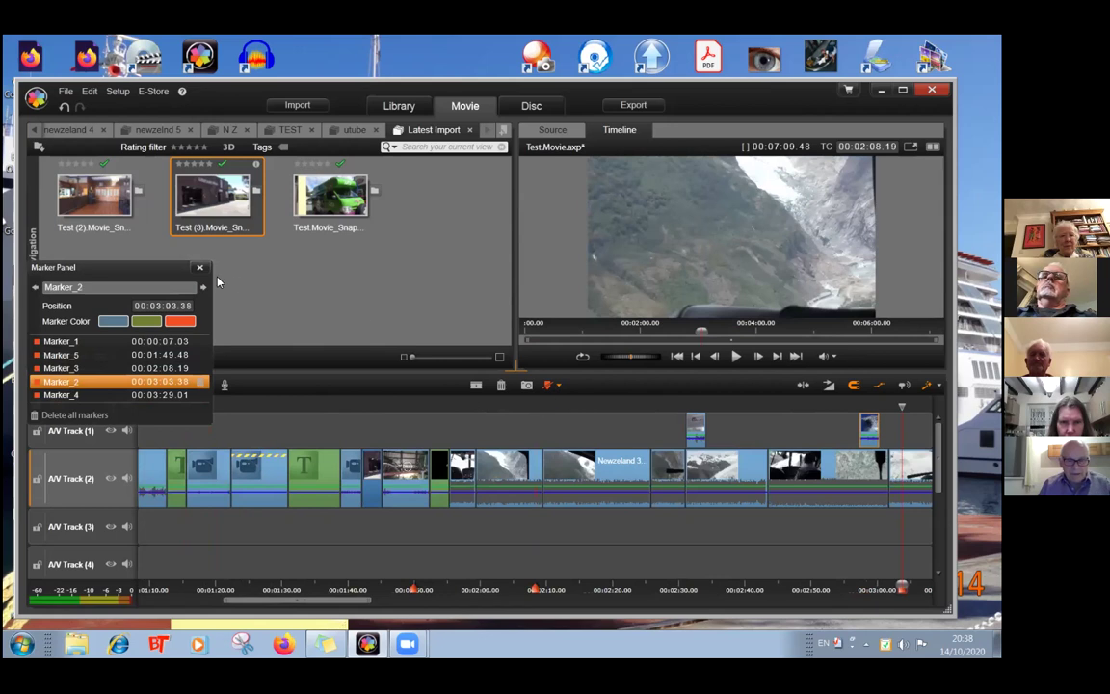
click(201, 268)
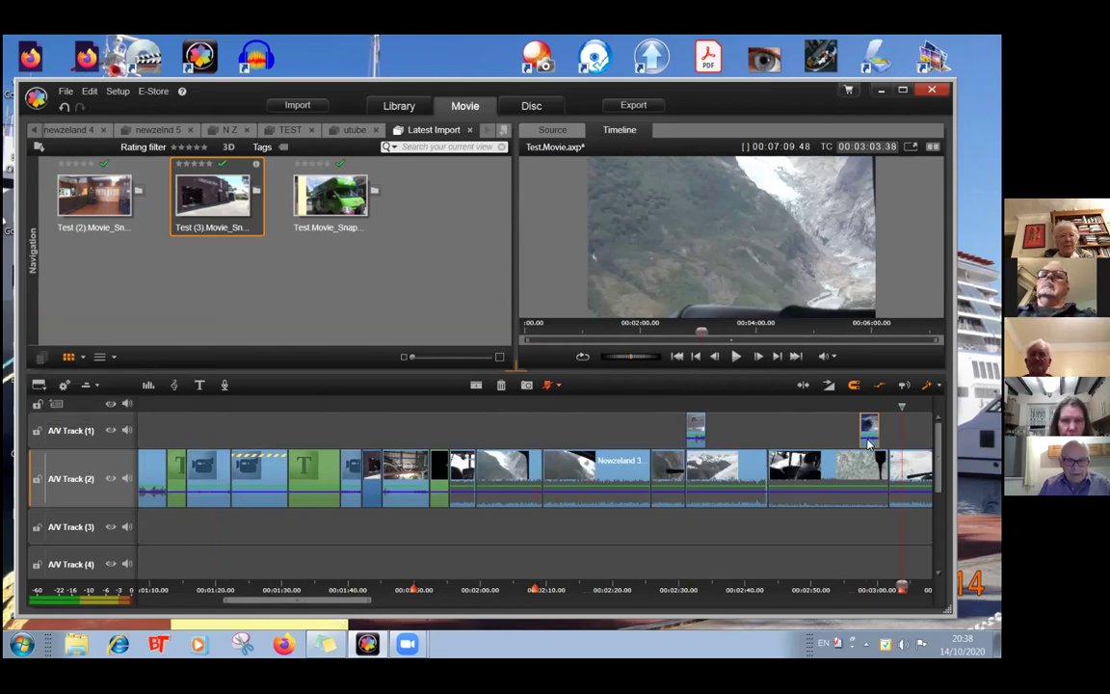
- Move the playhead to 00:02:52.22 and delete all markers from the project
drag(812, 416, 776, 439)
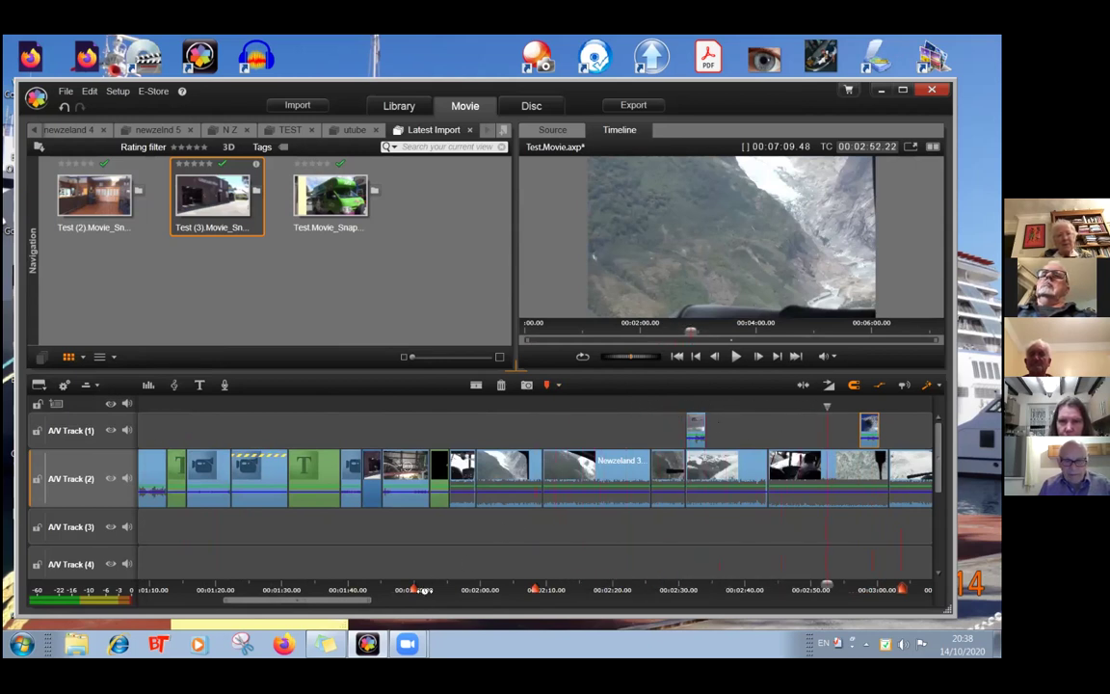
click(556, 386)
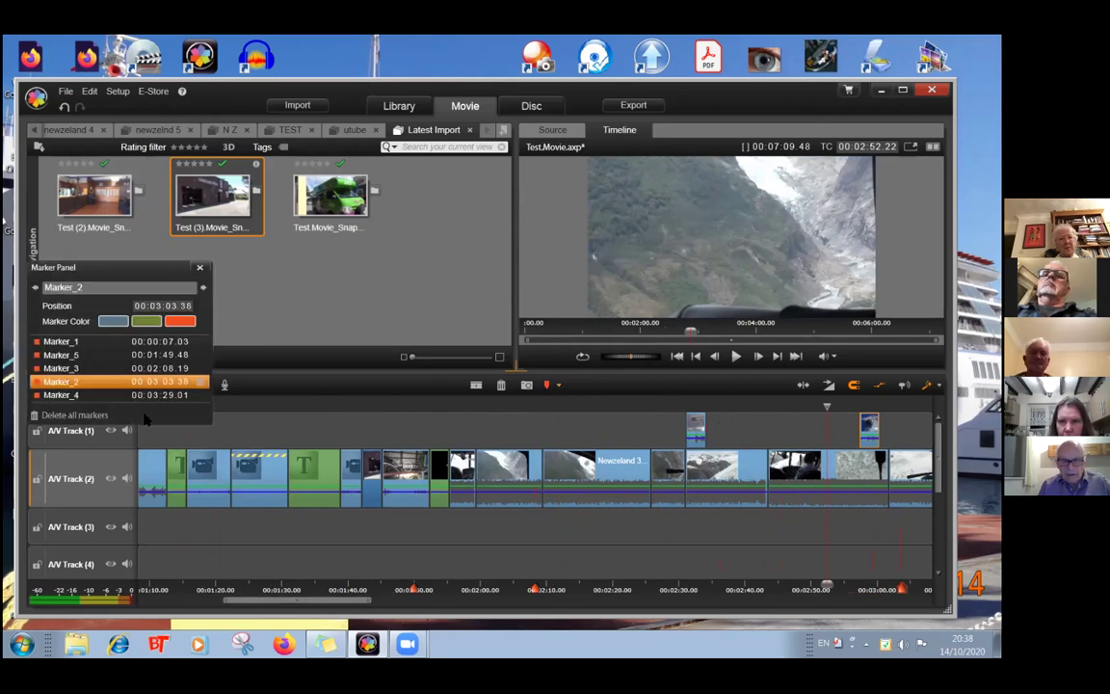
click(50, 417)
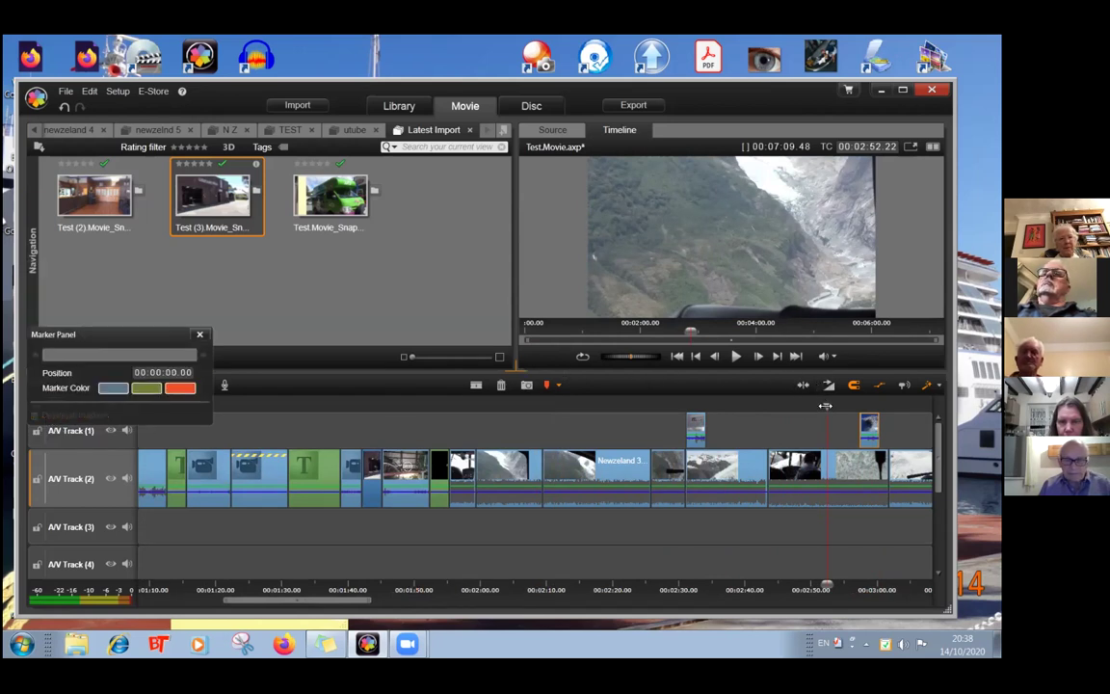
- Move the playhead to 00:05:43.07, over the short title before the snapshot, and close the marker list
drag(825, 405, 909, 405)
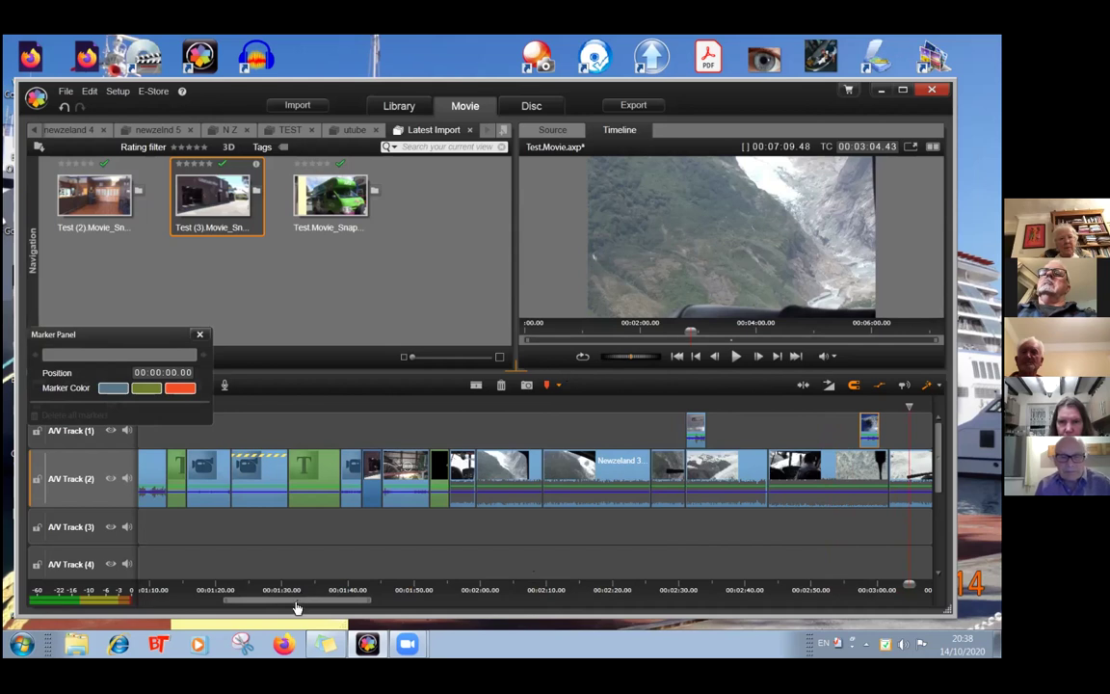
drag(297, 607, 532, 603)
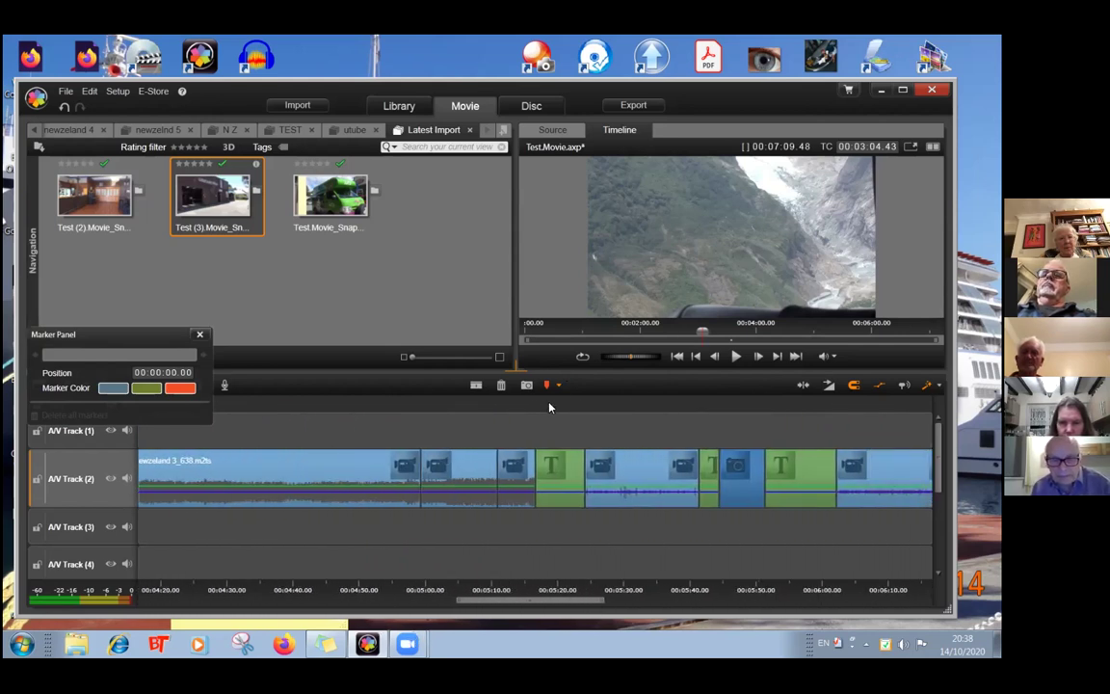
click(550, 405)
drag(551, 406, 710, 453)
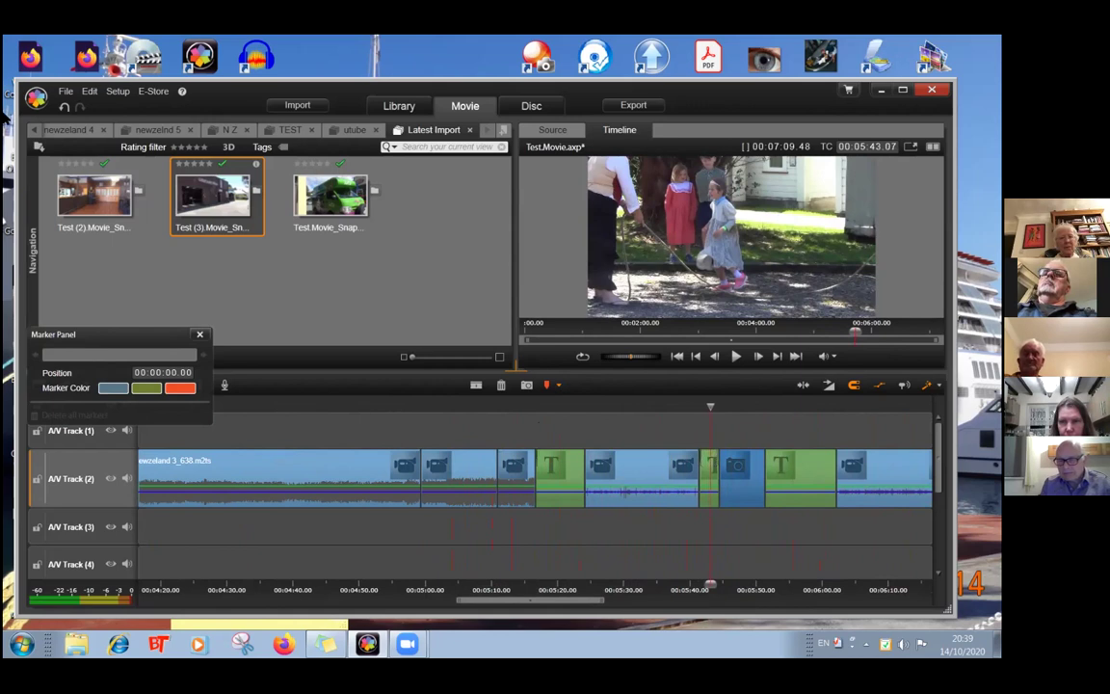
click(200, 334)
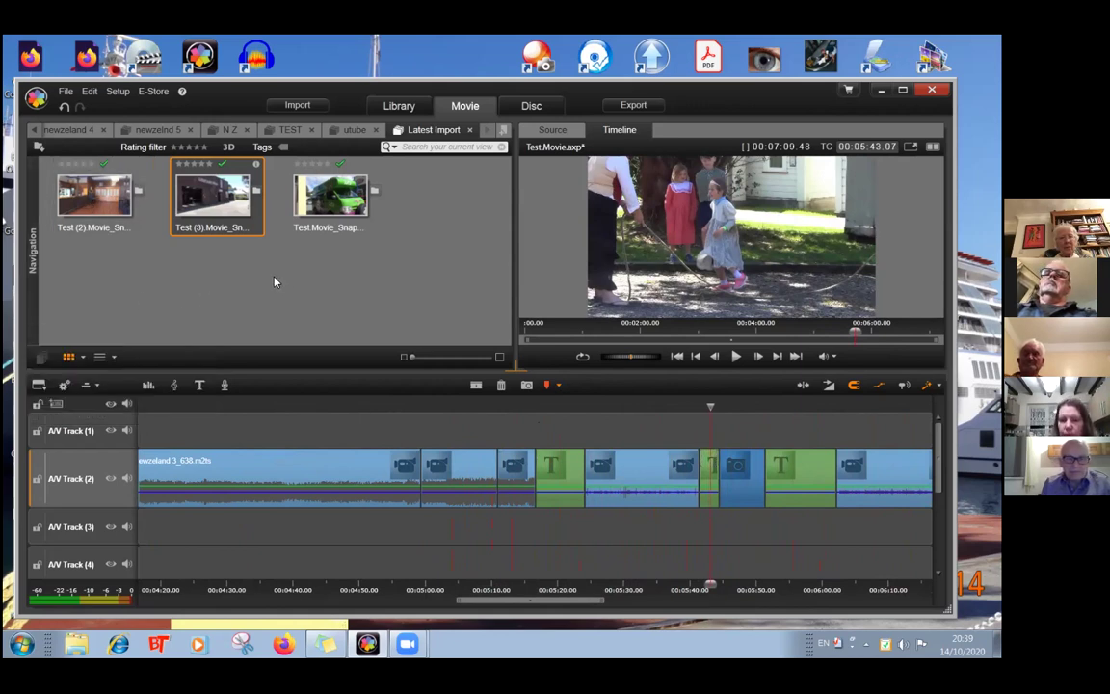
- Save the project as Test.Movie in the Restored Projects folder, replacing the existing file
click(65, 91)
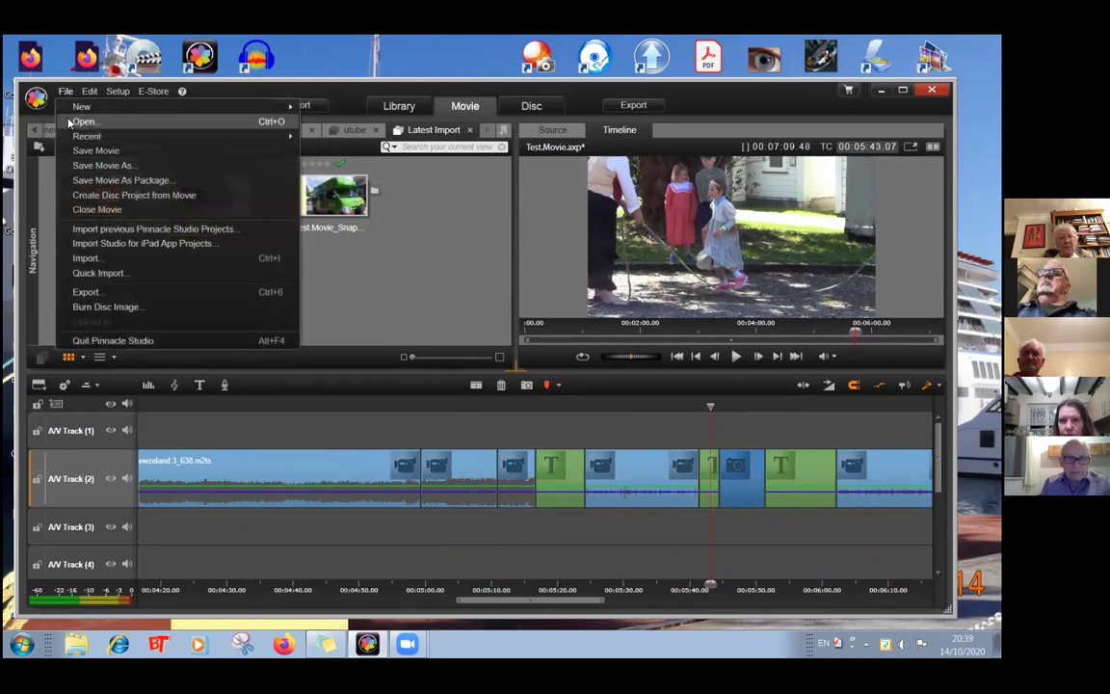
click(115, 166)
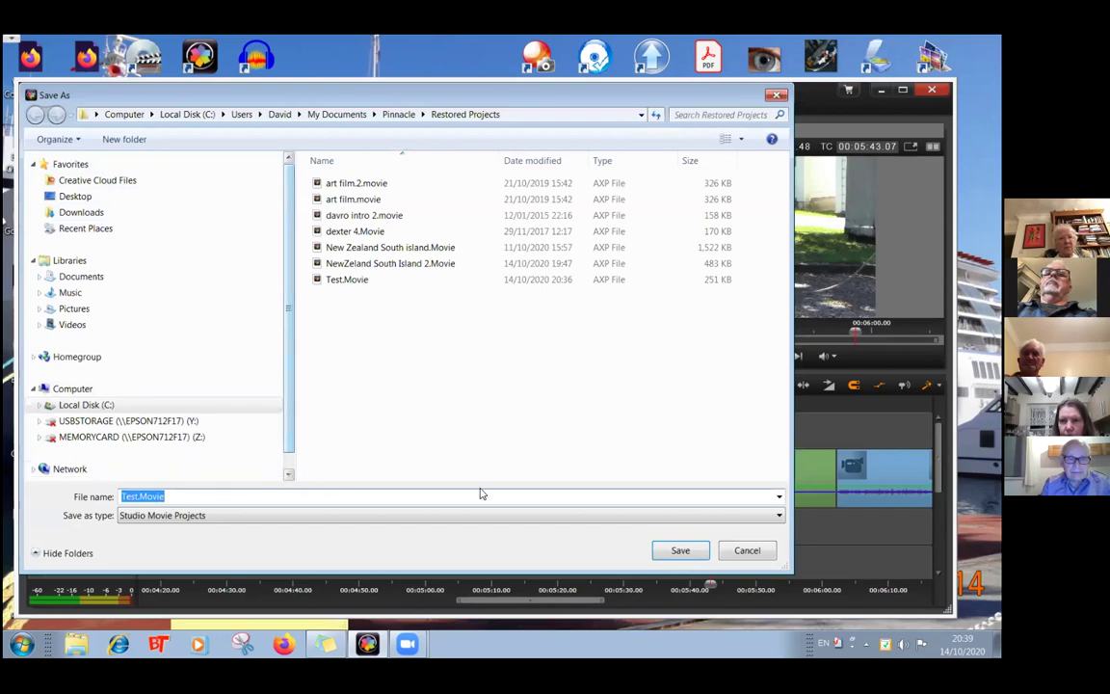
click(667, 551)
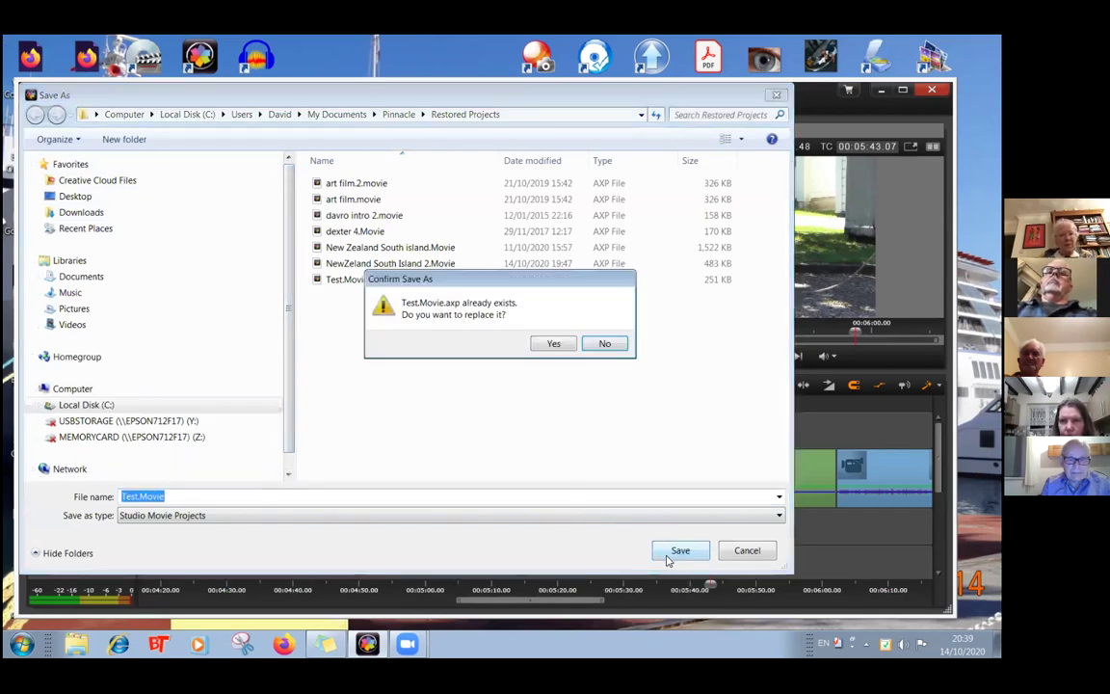
click(554, 345)
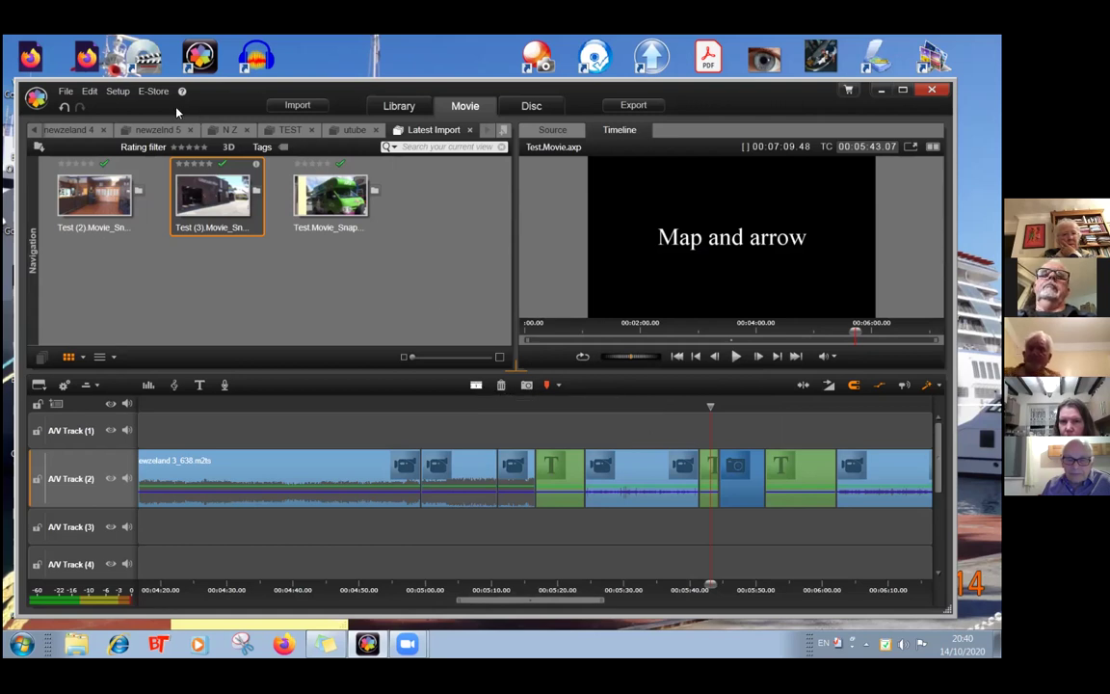
- Check the Watchfolders settings in the Control Panel and close it
click(120, 91)
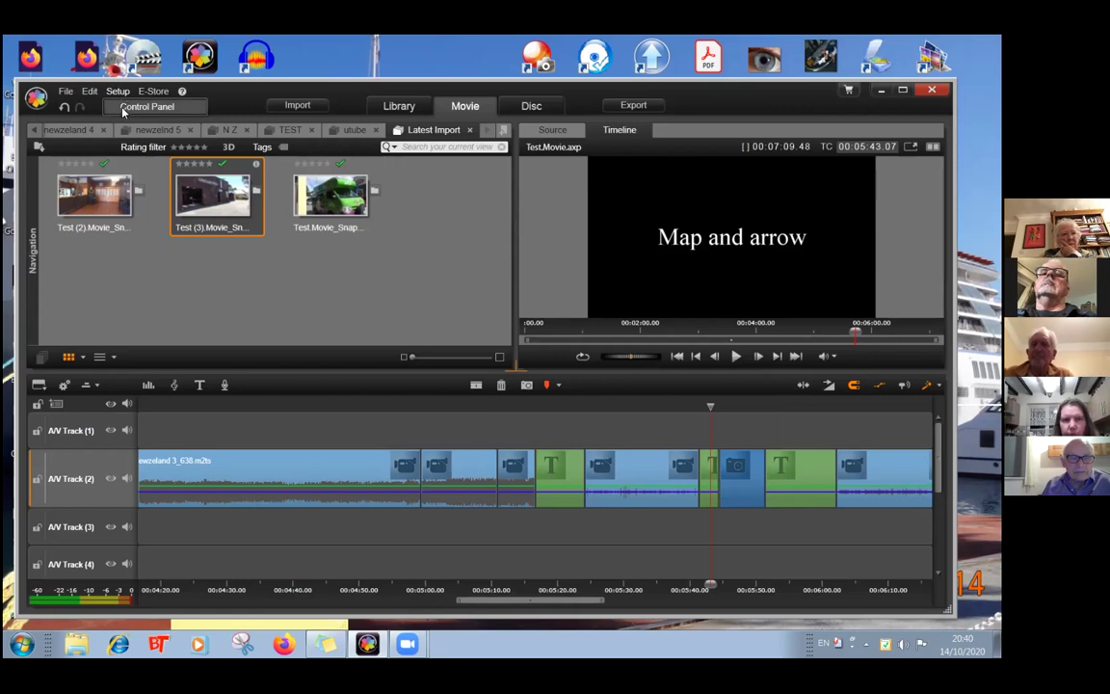
click(135, 107)
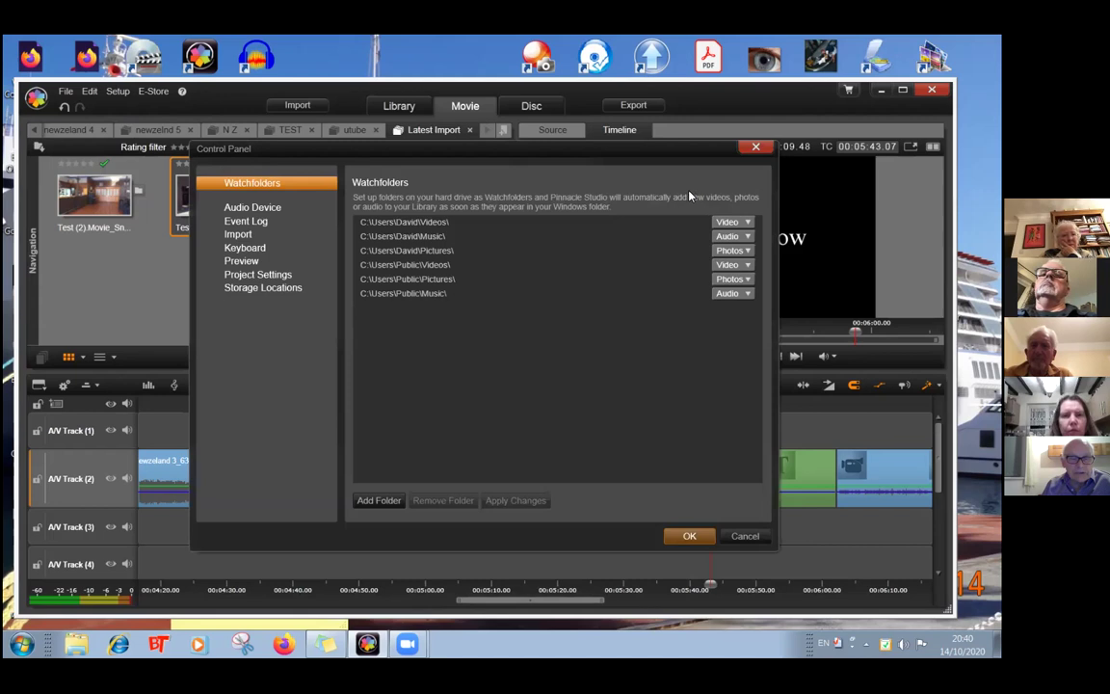
click(690, 536)
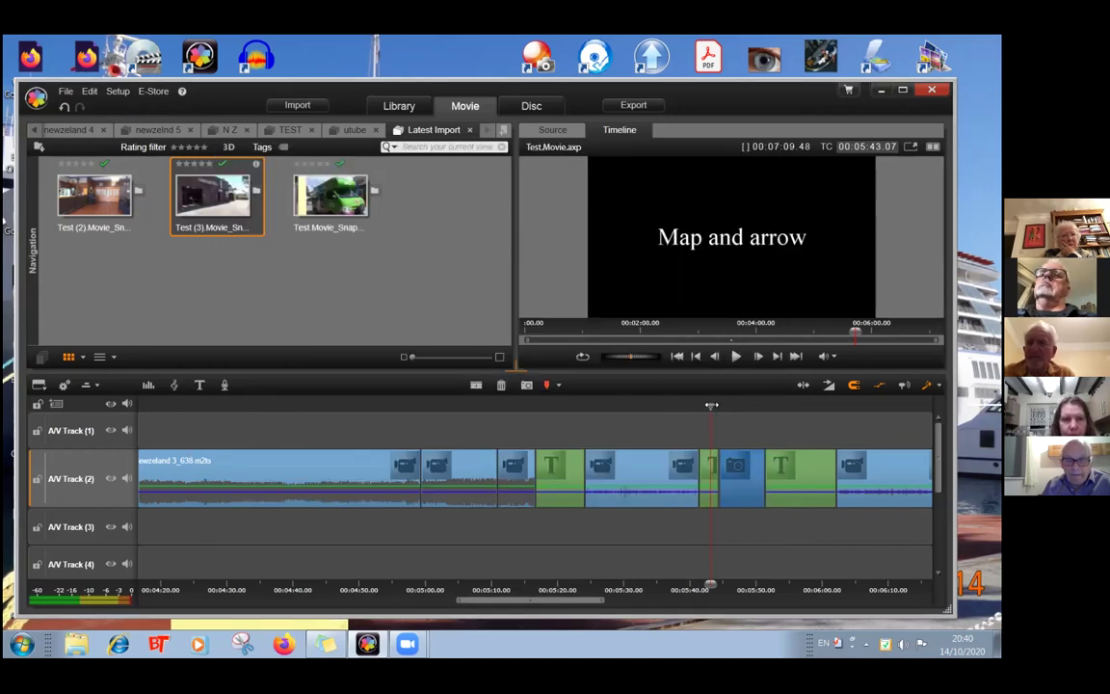
- Move the playhead to the end of the "Map and arrow" title and select the map picture clip on A/V Track (2)
mouse_move(709, 404)
mouse_down()
mouse_move(733, 404)
mouse_move(712, 395)
mouse_up()
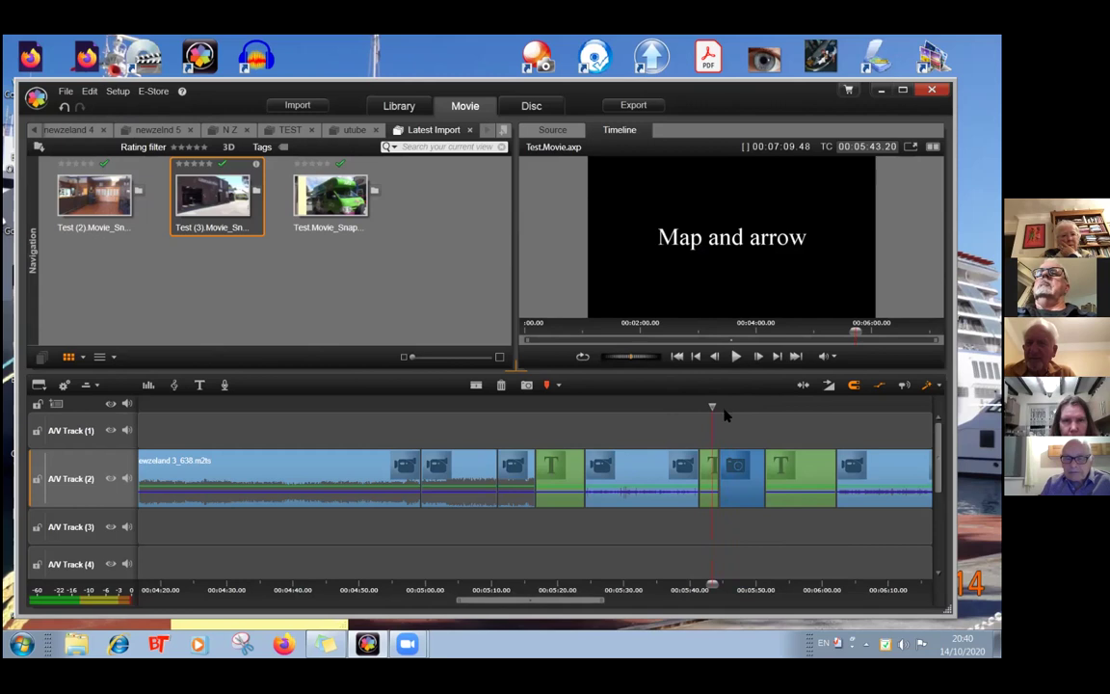
click(729, 467)
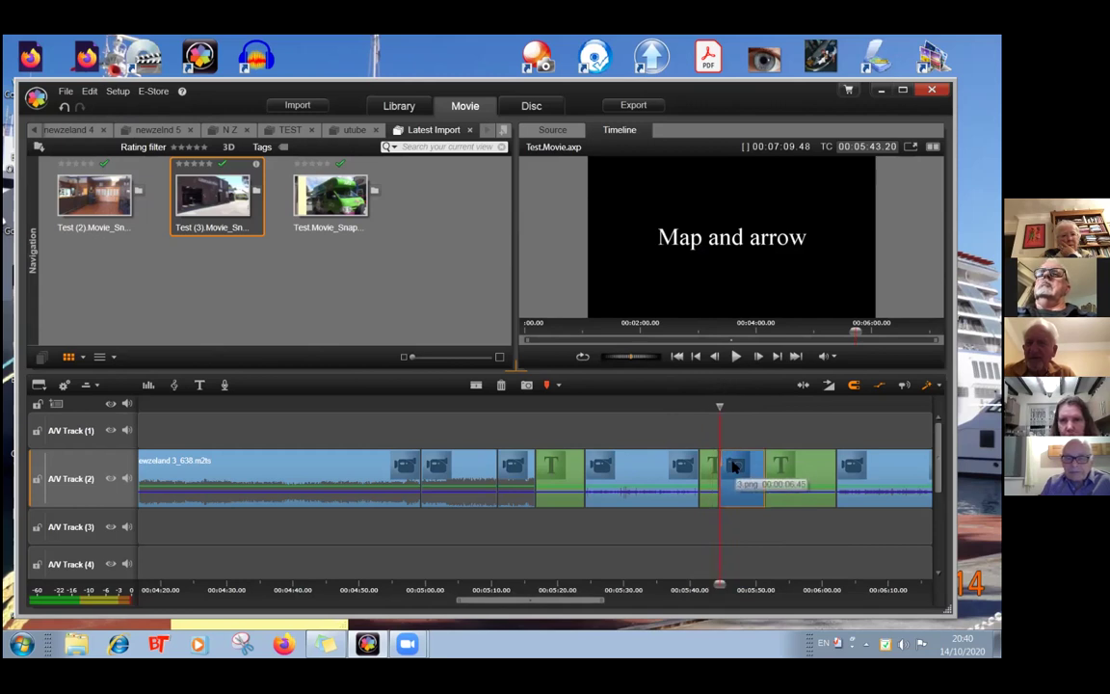
drag(717, 406, 706, 406)
click(730, 471)
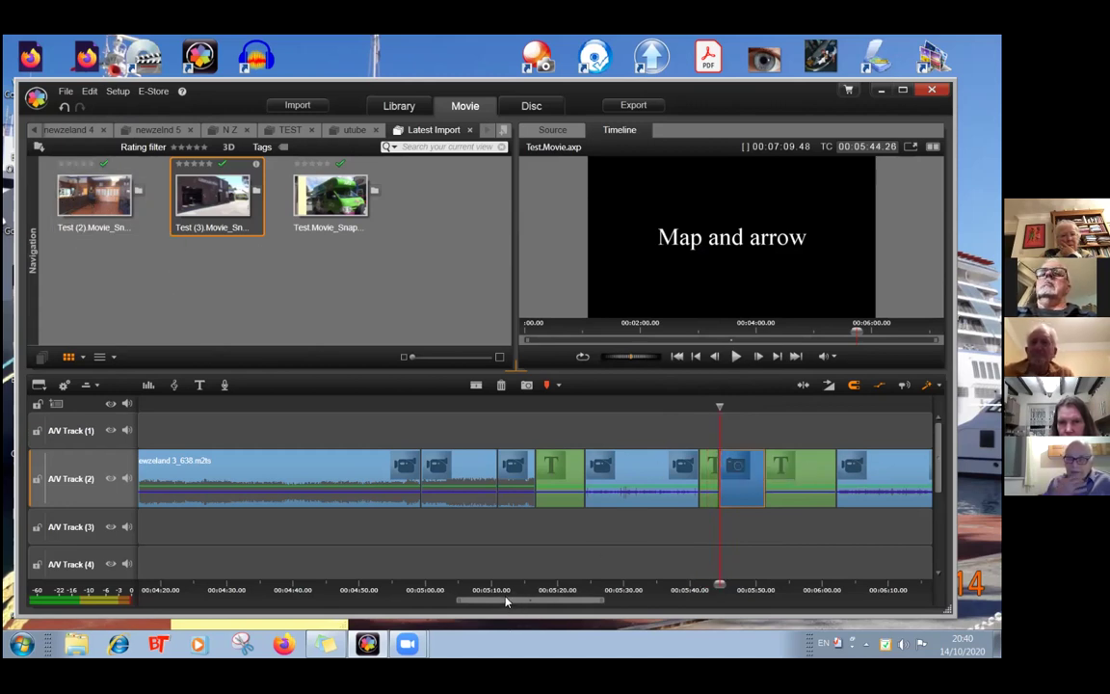
- Move the stray clip on A/V Track (1) back to start at 00:06:35.30, above the last clips of A/V Track (2)
drag(506, 601, 639, 600)
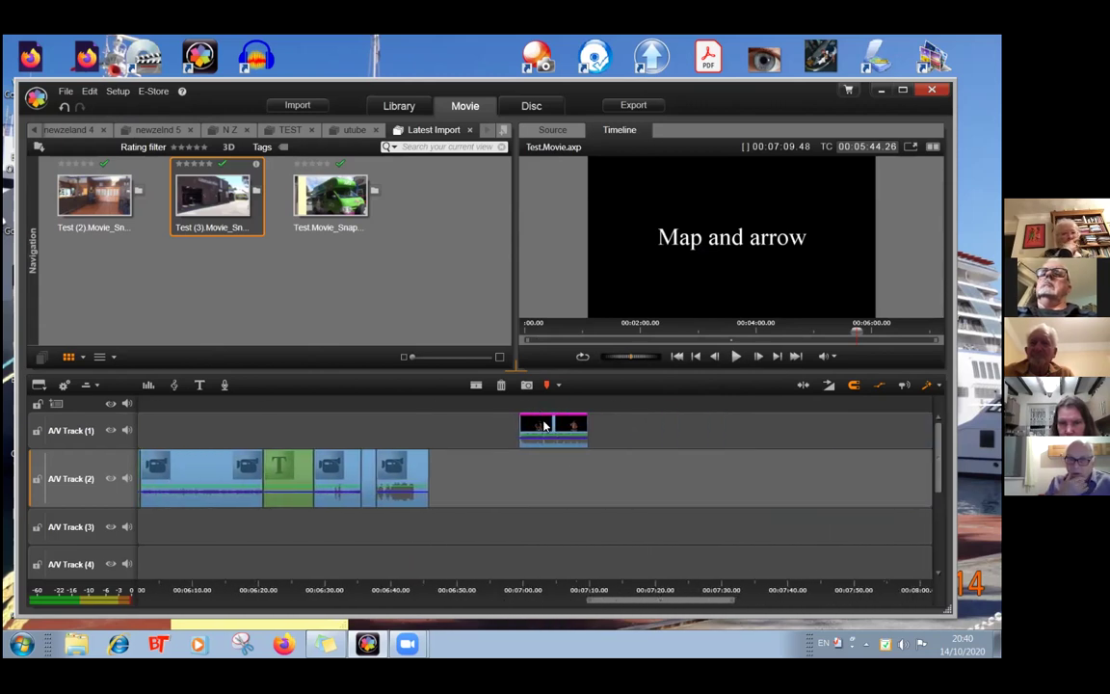
drag(544, 425, 387, 425)
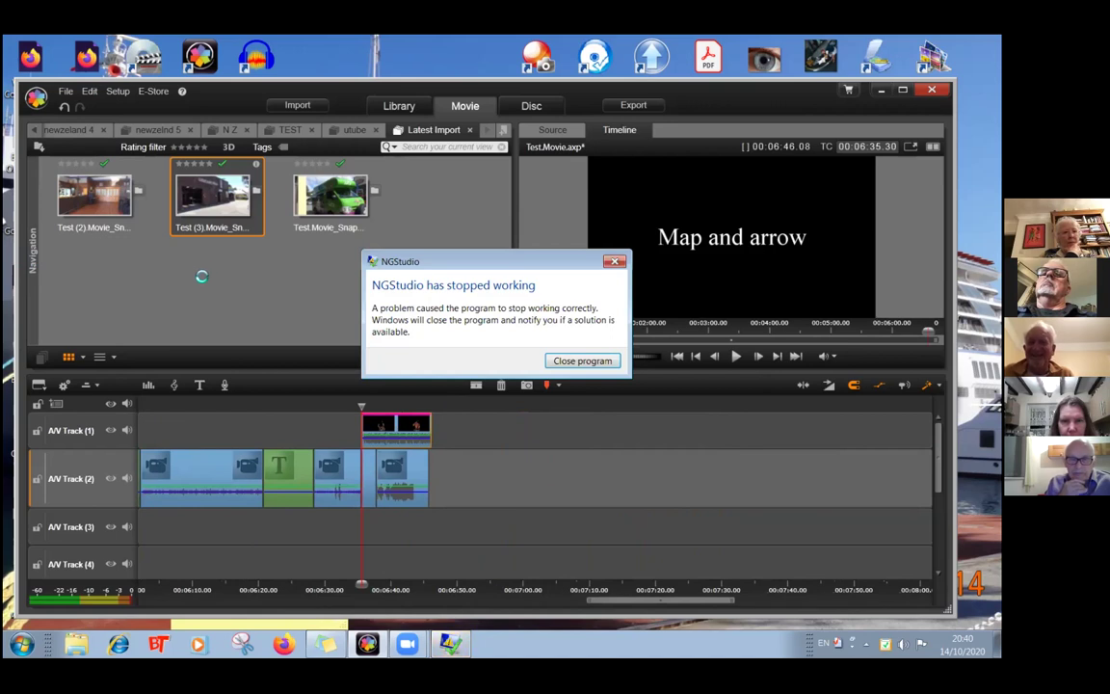
- Close the crashed program, relaunch Pinnacle Studio 16 and continue editing Test.Movie.axp
click(564, 360)
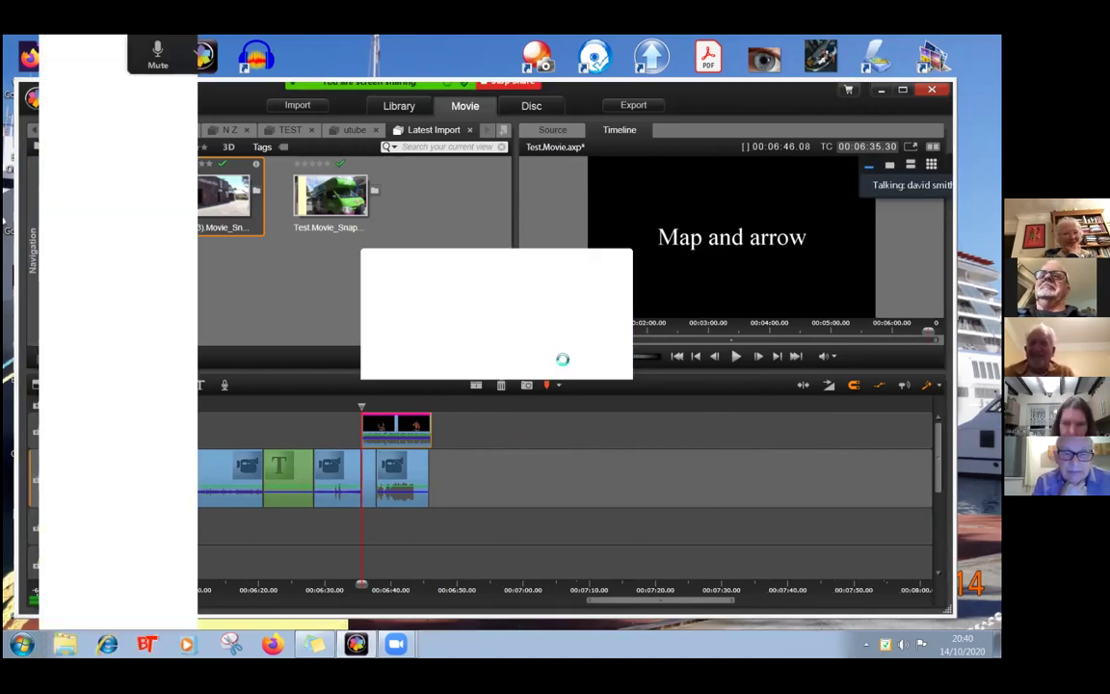
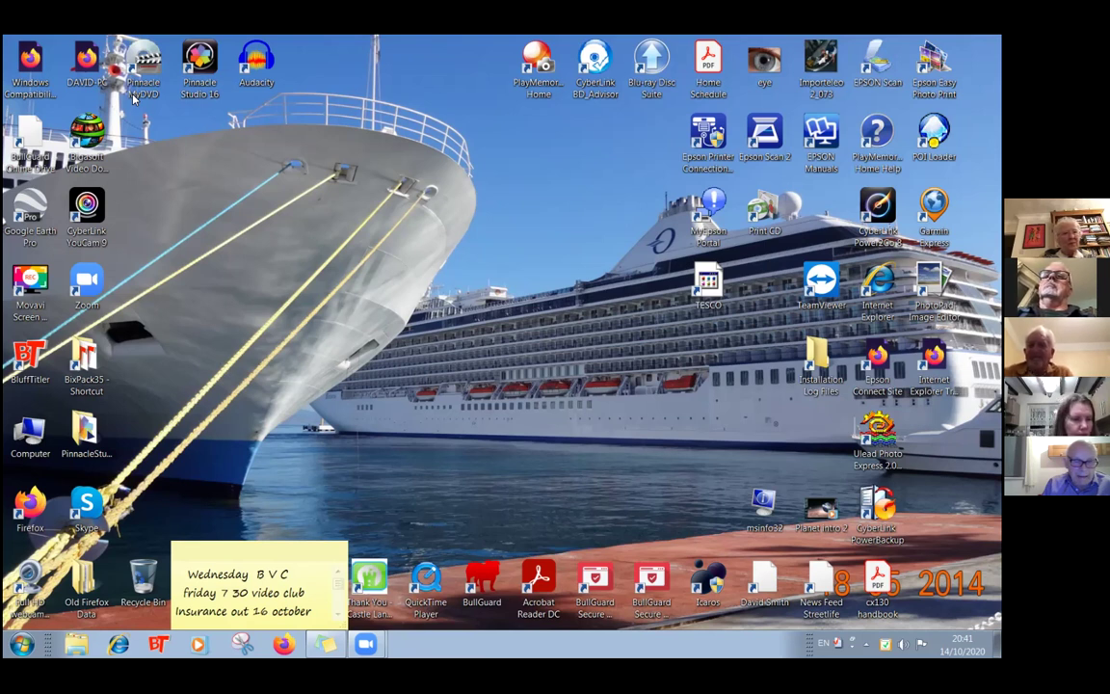
double_click(202, 60)
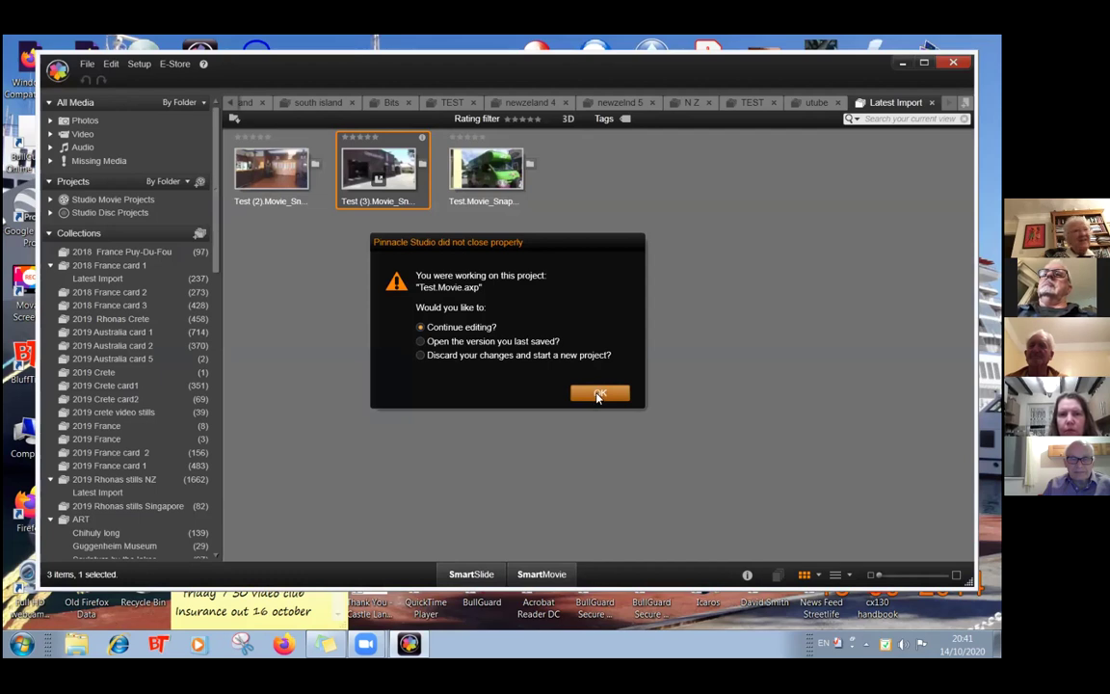
click(598, 394)
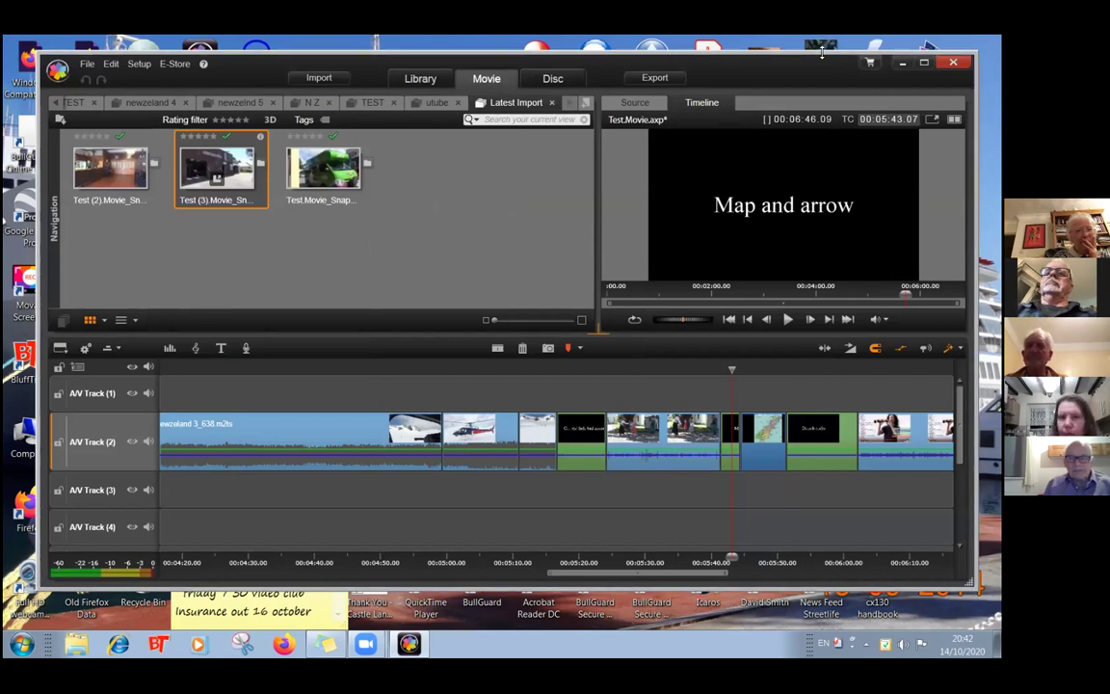
- Lower the window's upper edge and enlarge the preview area with the South Island map clip shown
drag(821, 53, 822, 88)
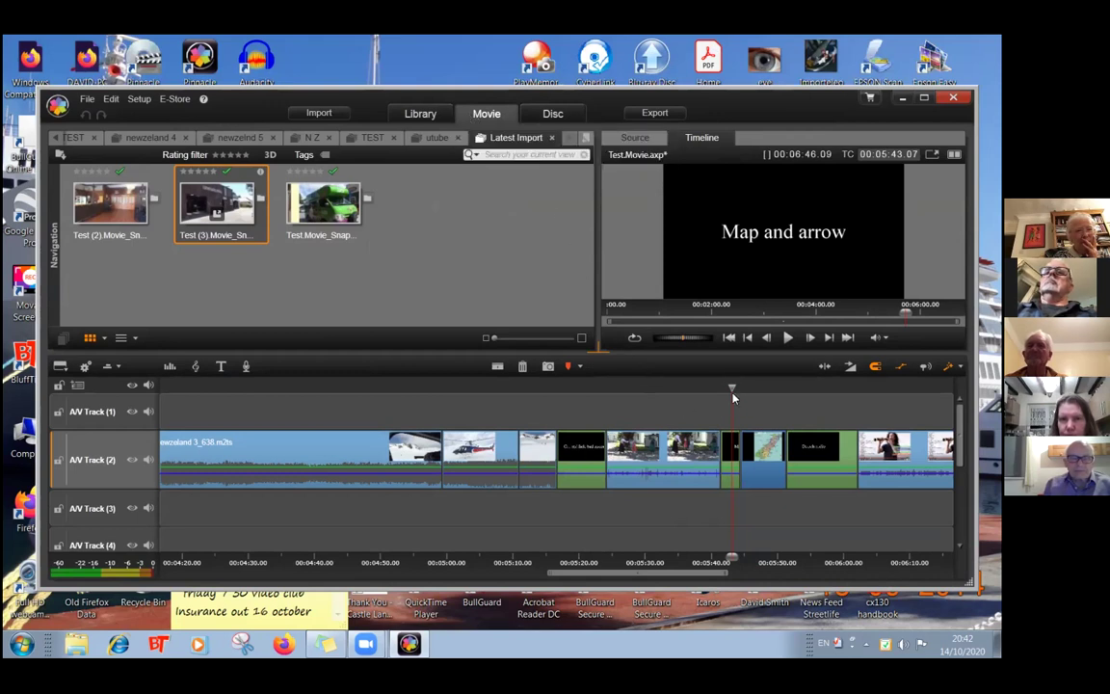
drag(732, 390, 763, 387)
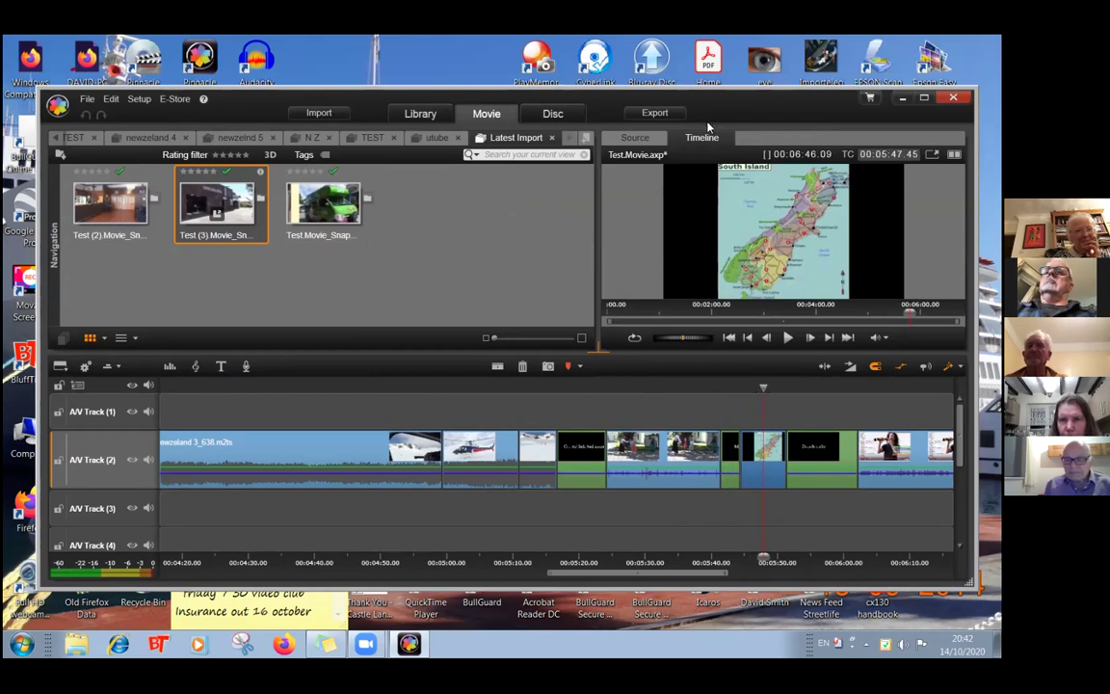
drag(595, 351, 506, 383)
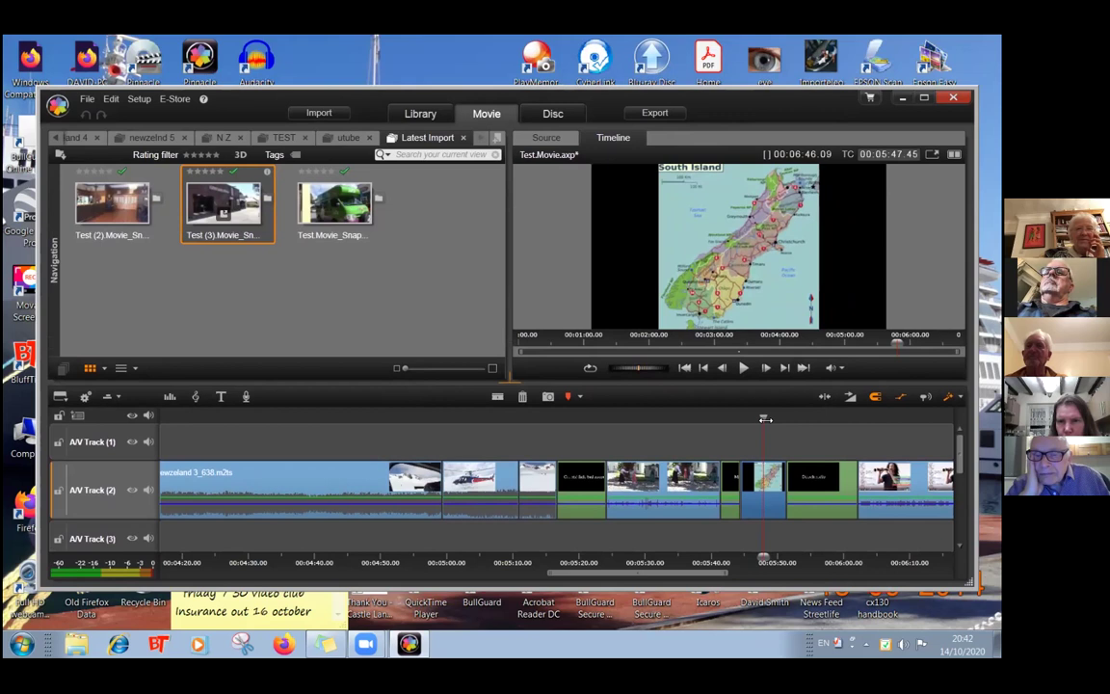
- Place the playhead at the start of the map clip and create a new blank title there
mouse_move(762, 416)
mouse_down()
mouse_move(747, 417)
mouse_move(780, 417)
mouse_move(744, 416)
mouse_move(777, 416)
mouse_move(758, 417)
mouse_up()
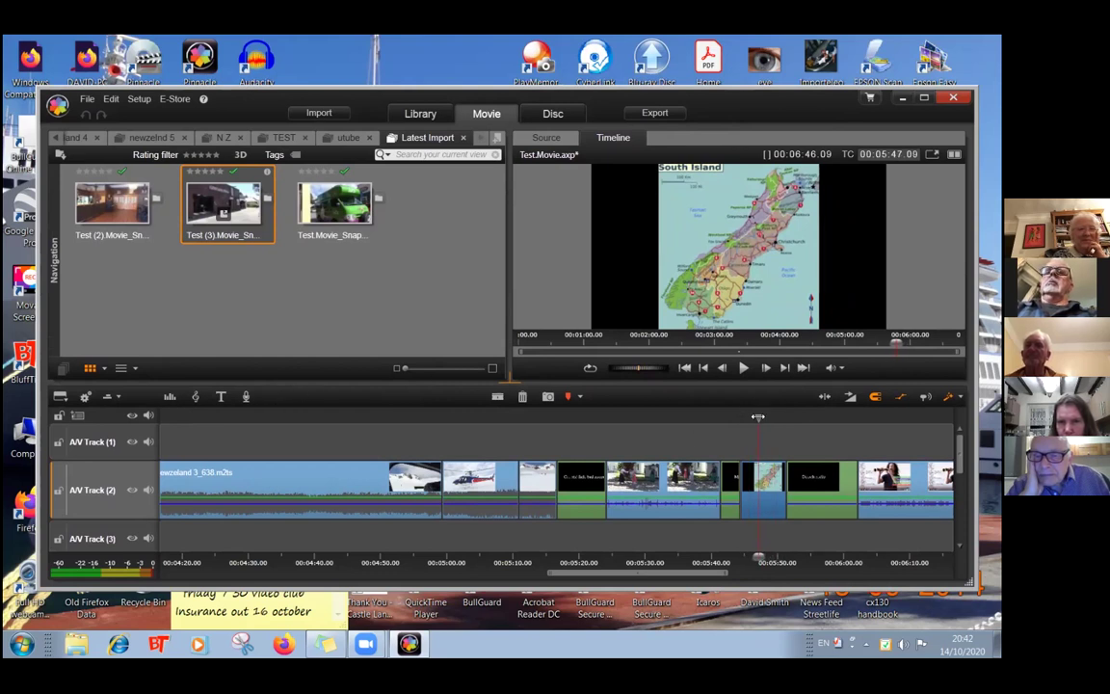
drag(758, 416, 741, 416)
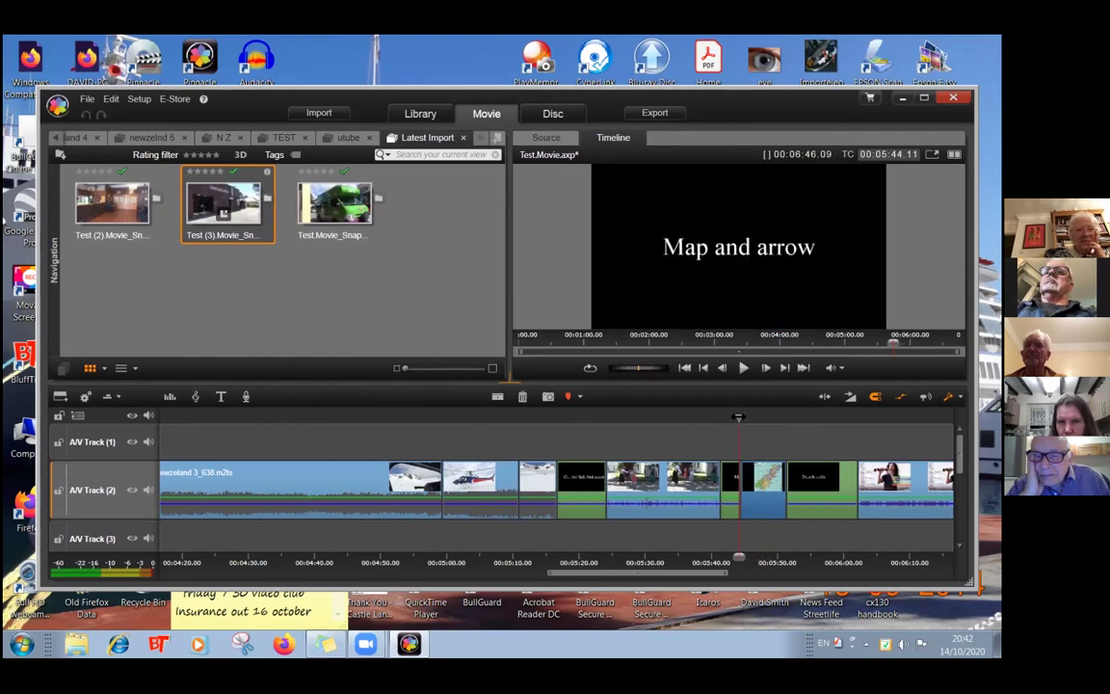
click(221, 398)
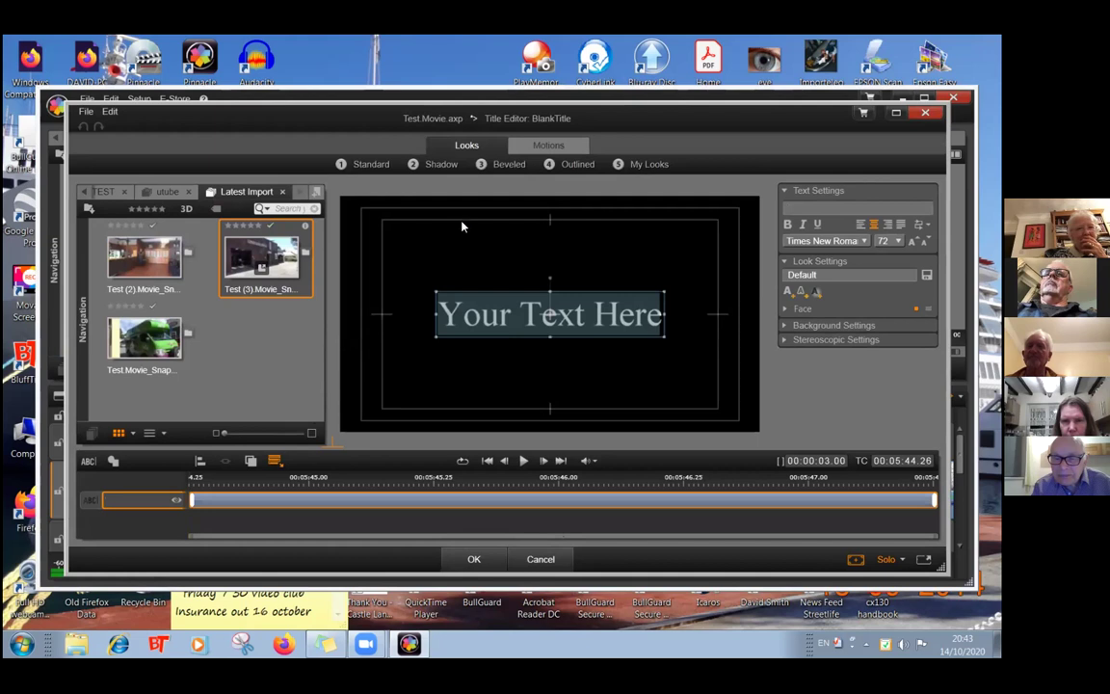
- Delete the placeholder text from the title and add a triangle shape
key(Delete)
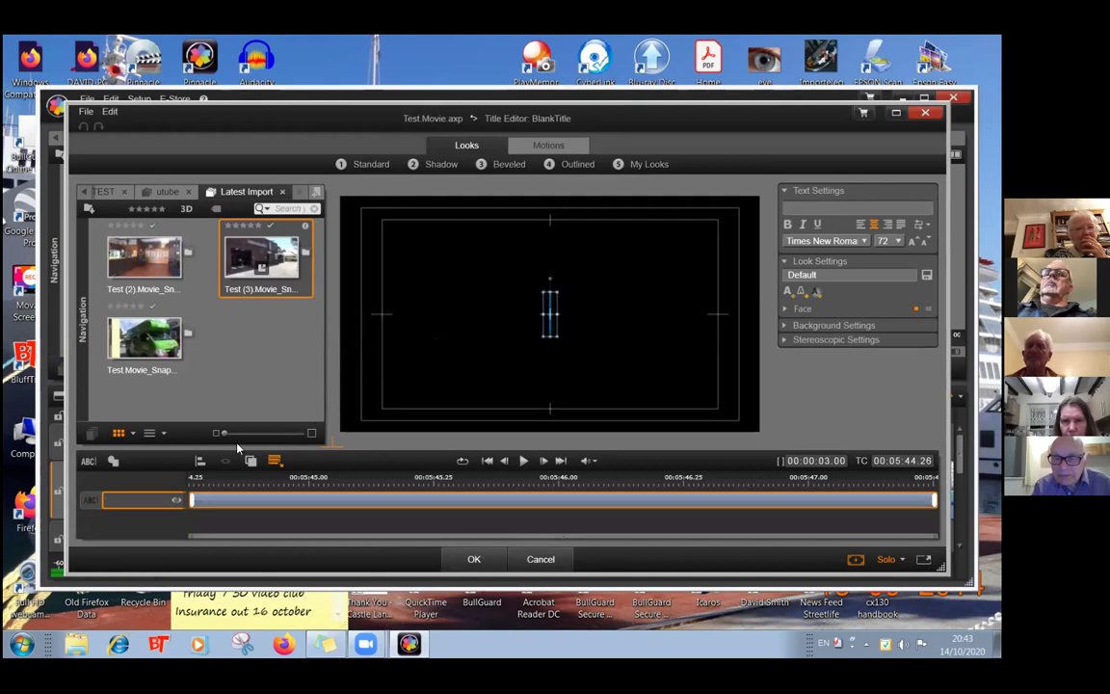
click(113, 463)
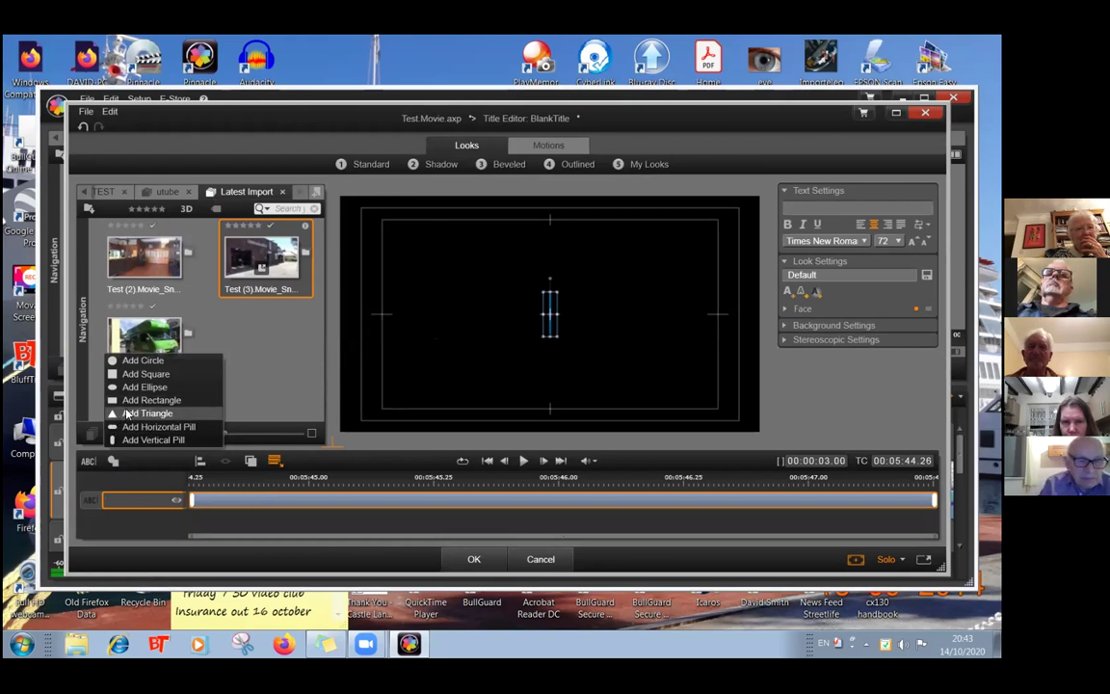
click(120, 415)
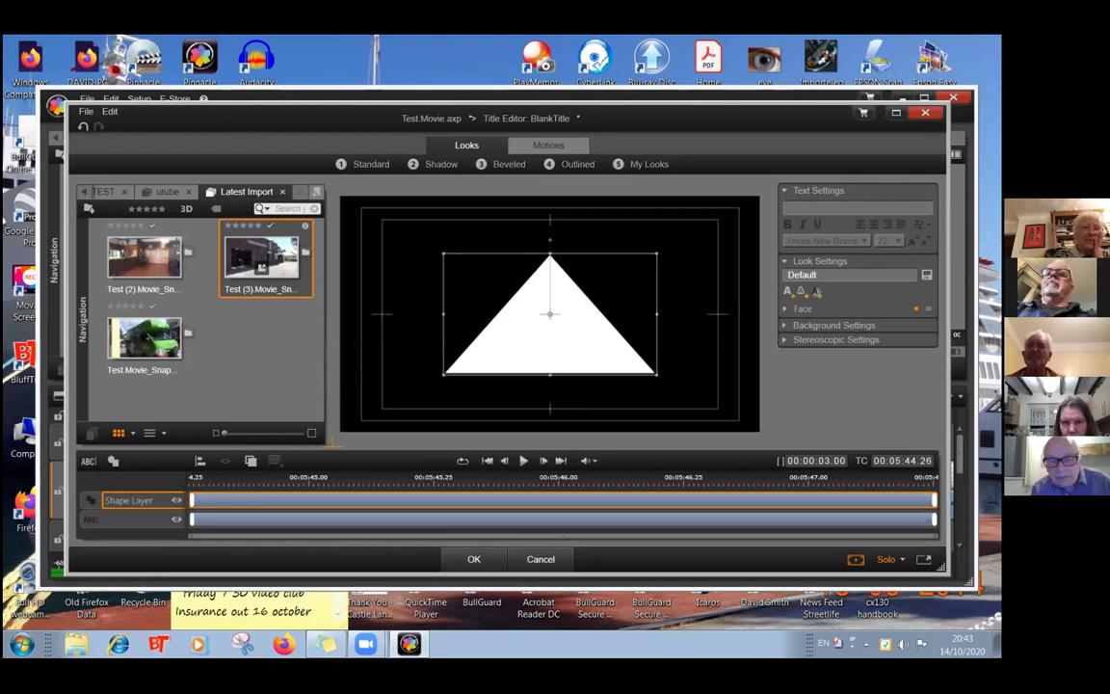
- Set the triangle's face fill to a solid pink with RGB 213, 31, 122
click(843, 312)
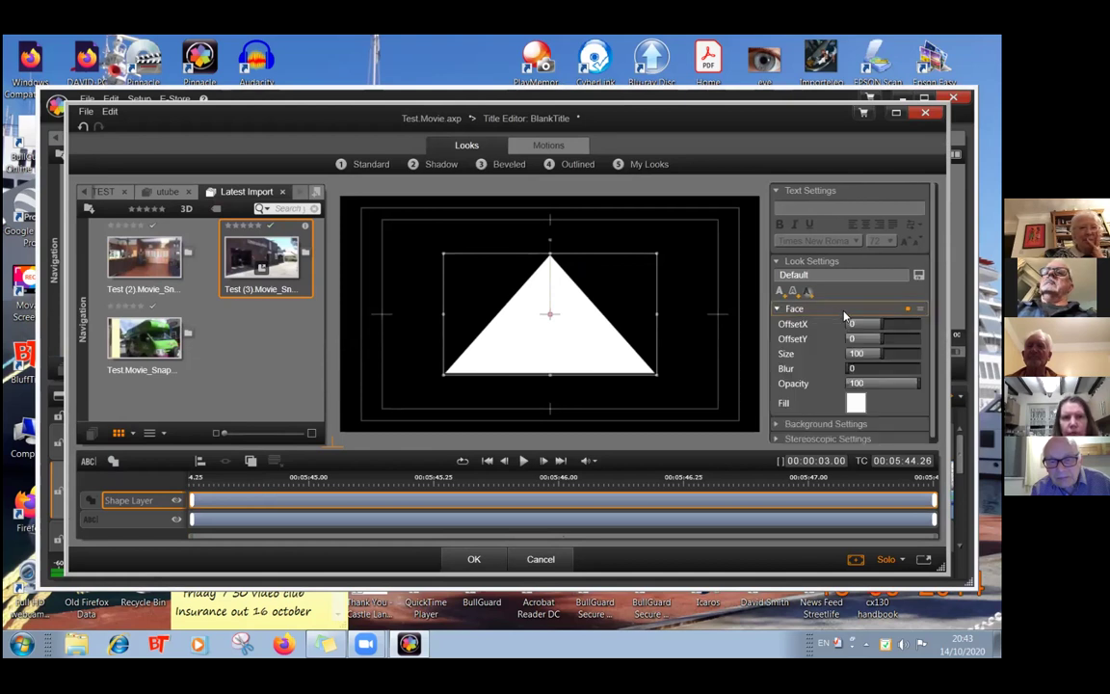
click(854, 404)
click(850, 387)
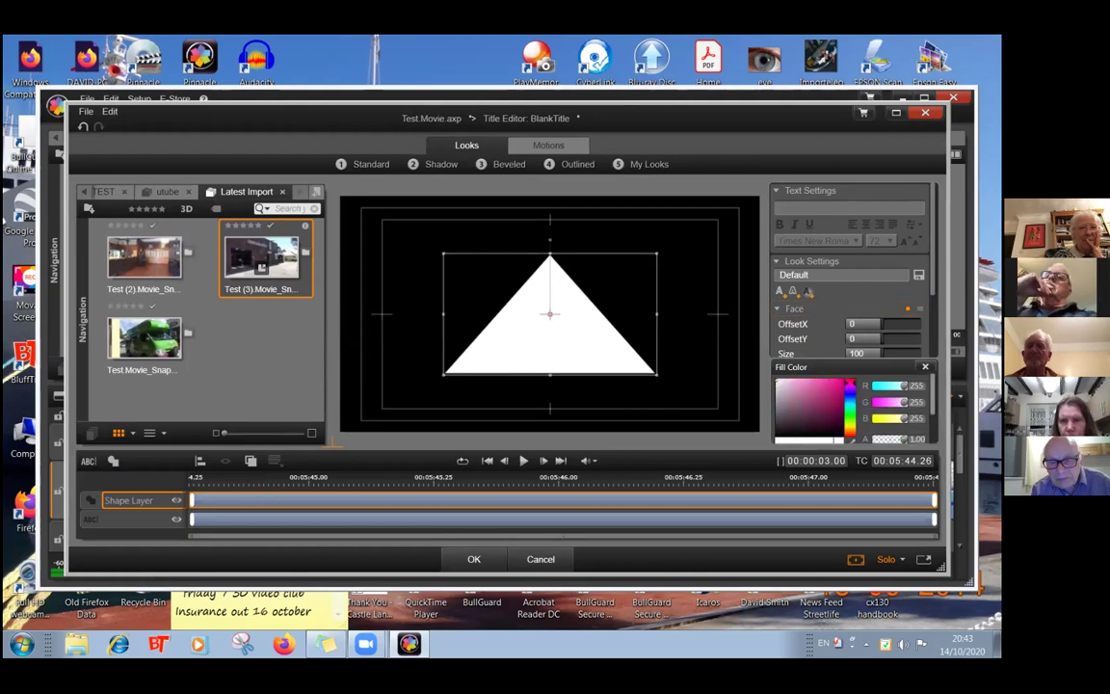
scroll(848, 405, down, 2)
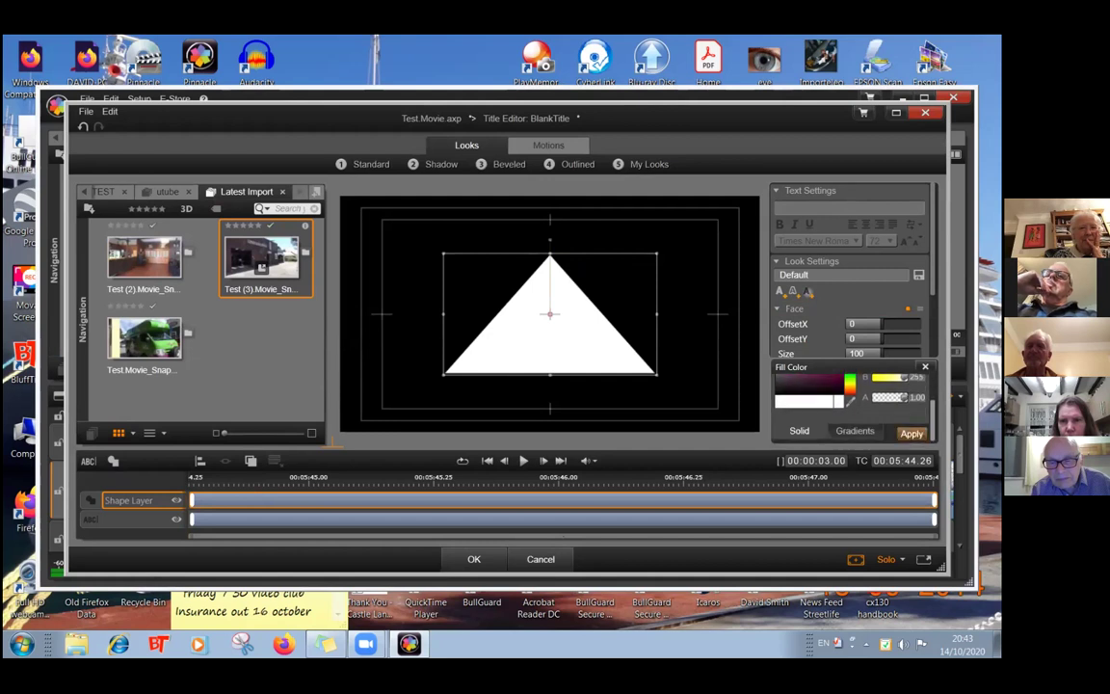
click(911, 434)
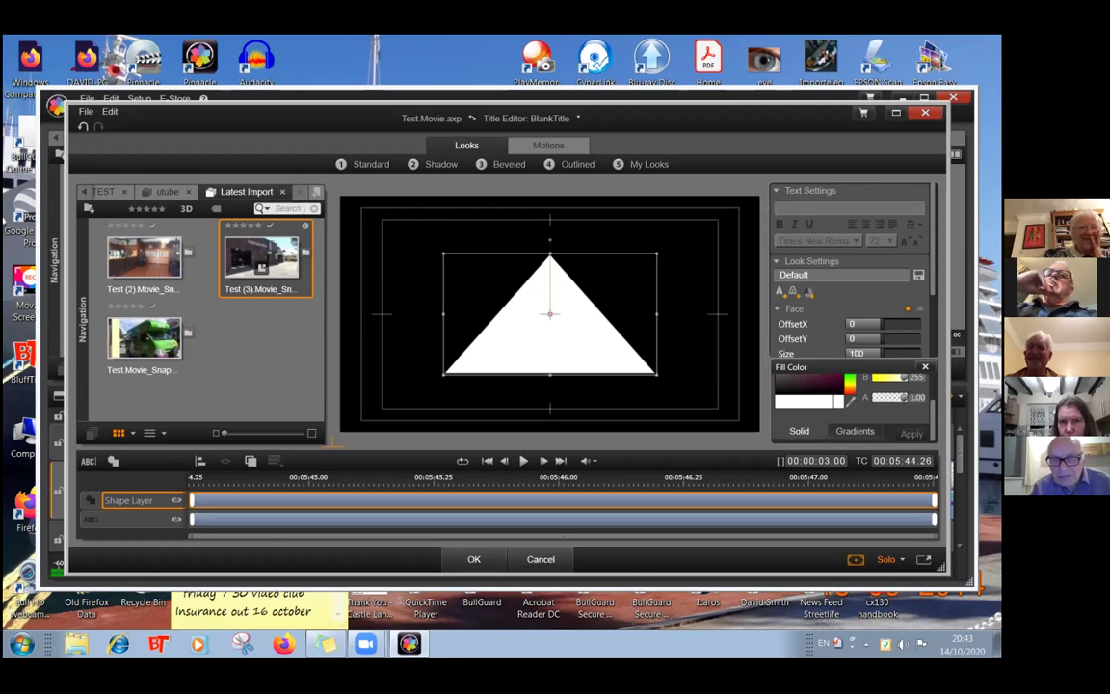
scroll(848, 404, up, 2)
click(833, 388)
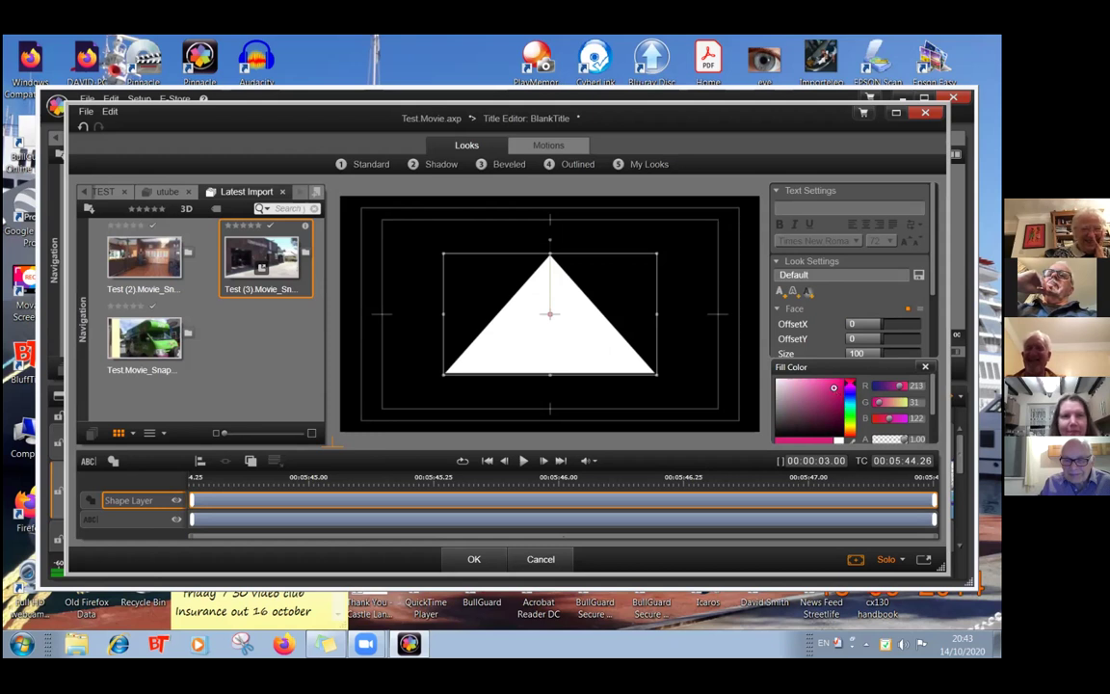
scroll(848, 405, down, 1)
scroll(848, 405, down, 1)
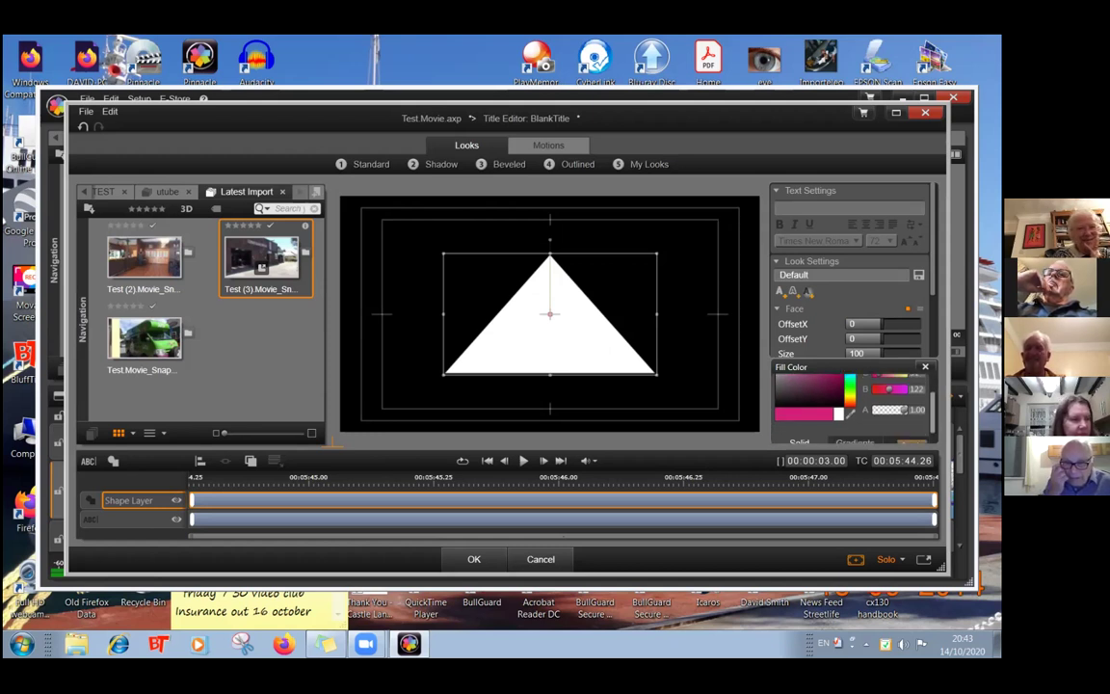
scroll(848, 405, down, 1)
click(912, 433)
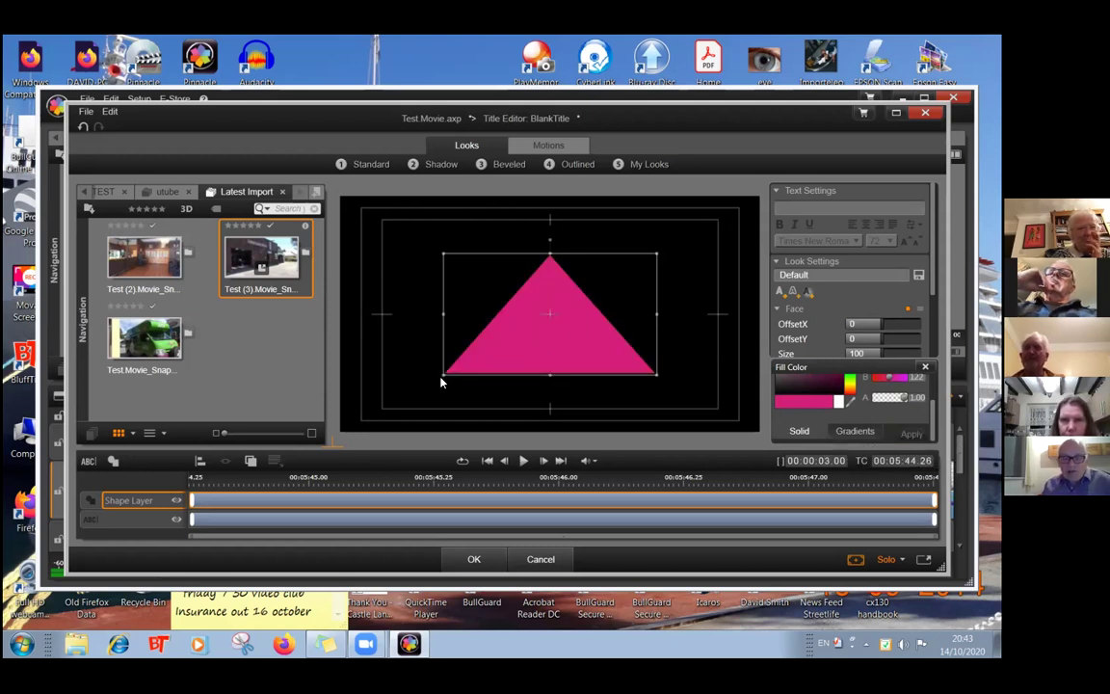
- Narrow the triangle into a slim arrow, rotate it to point down and to the left, and accept the title
mouse_move(443, 371)
mouse_down()
mouse_move(466, 367)
mouse_move(437, 374)
mouse_up()
drag(443, 313, 636, 314)
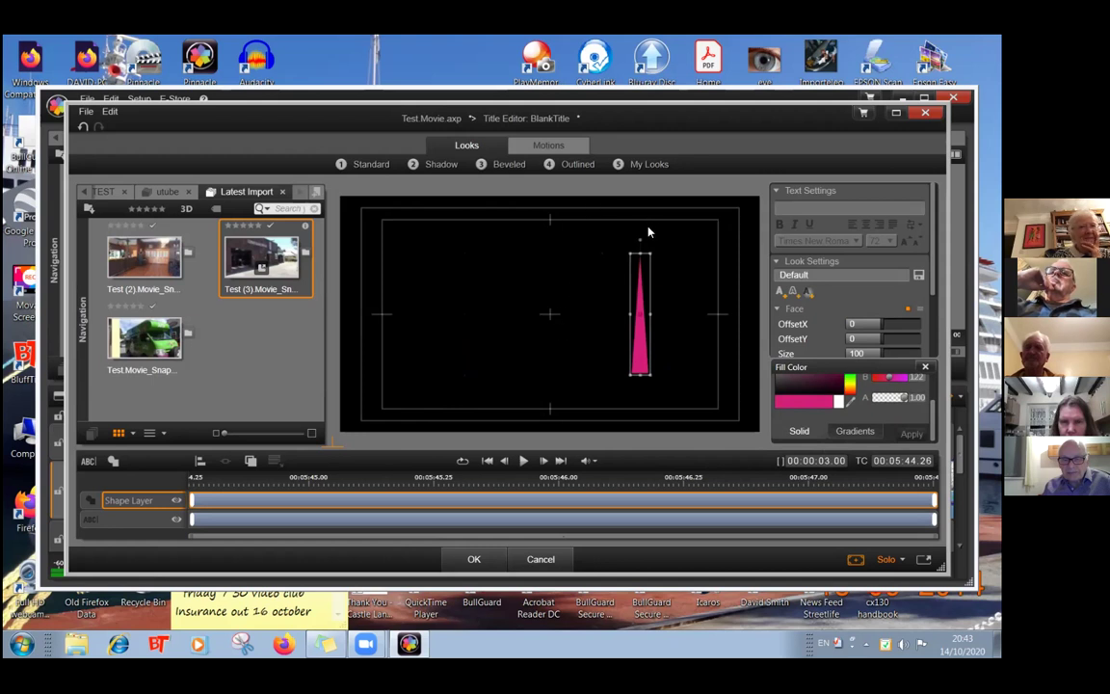
drag(640, 239, 566, 340)
click(506, 391)
click(473, 560)
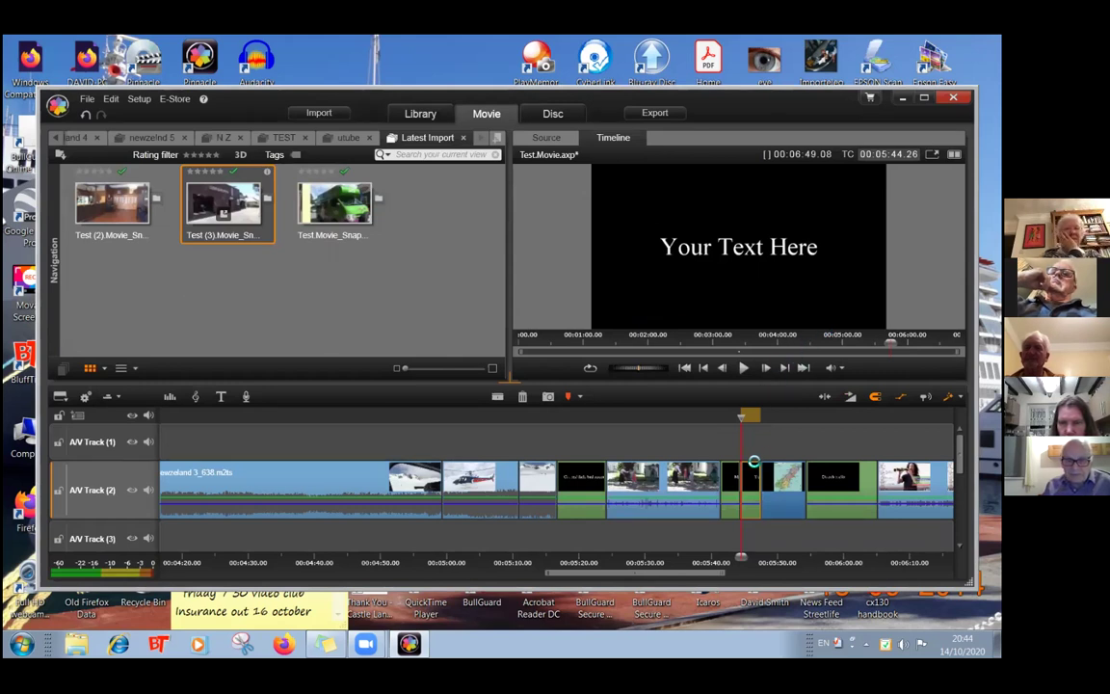
- Move the arrow title from A/V Track (2) up to A/V Track (1), above the map clip
drag(745, 496, 785, 439)
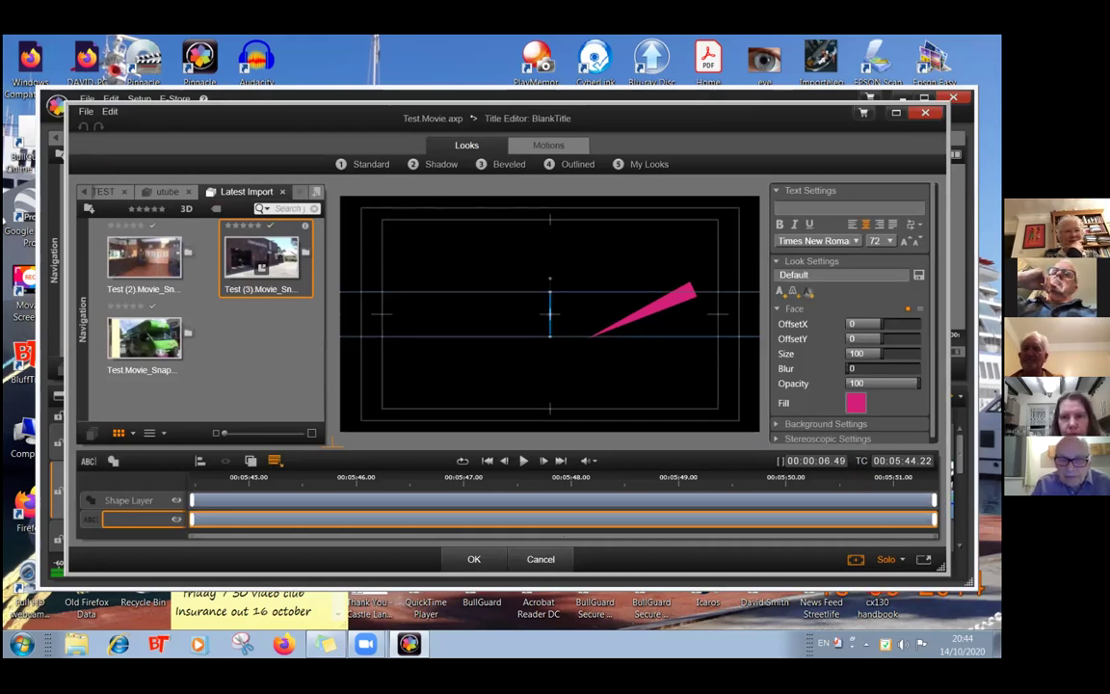
- Try to preview the arrow title together with the tracks below using Shows Media and tracks below, and close the title
click(889, 559)
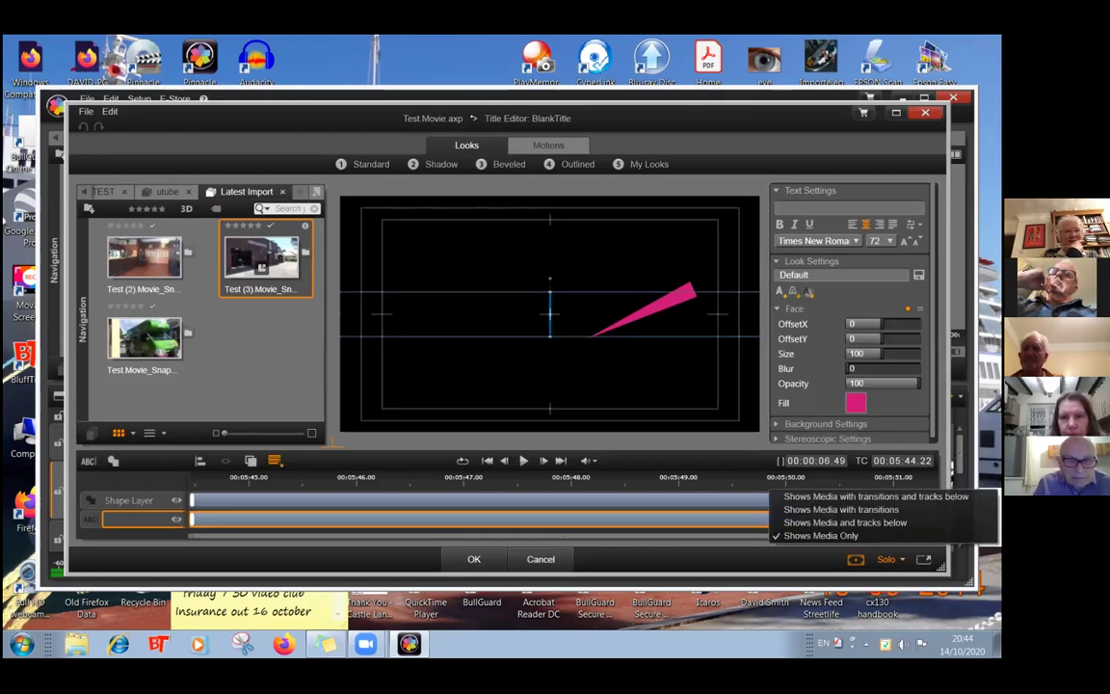
click(872, 524)
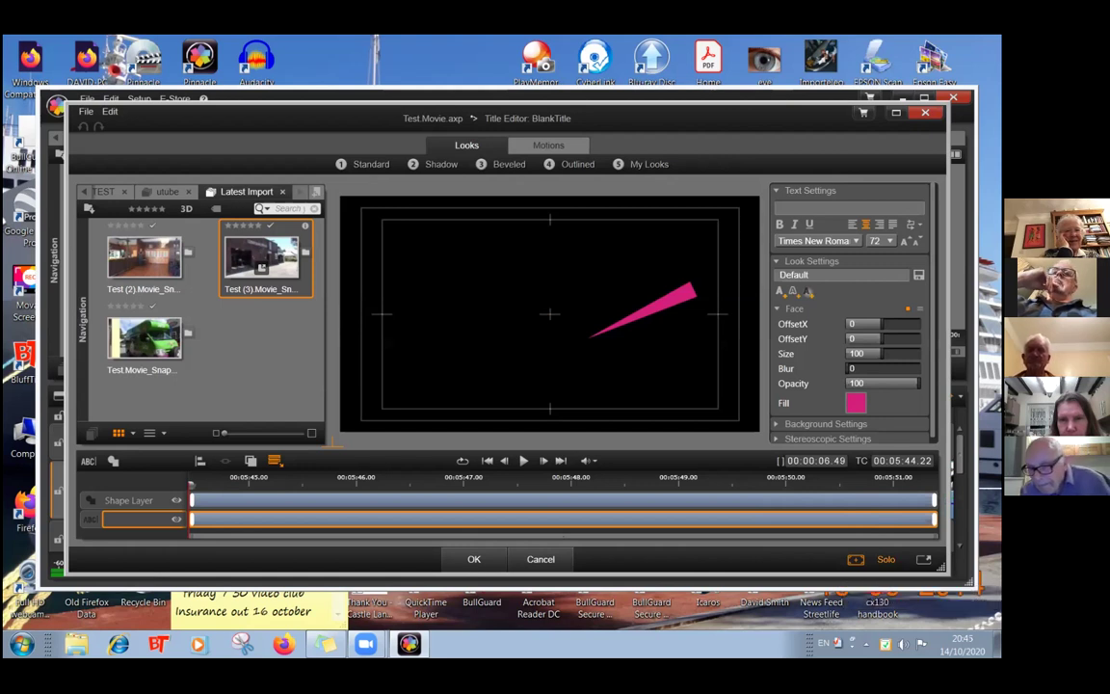
click(903, 559)
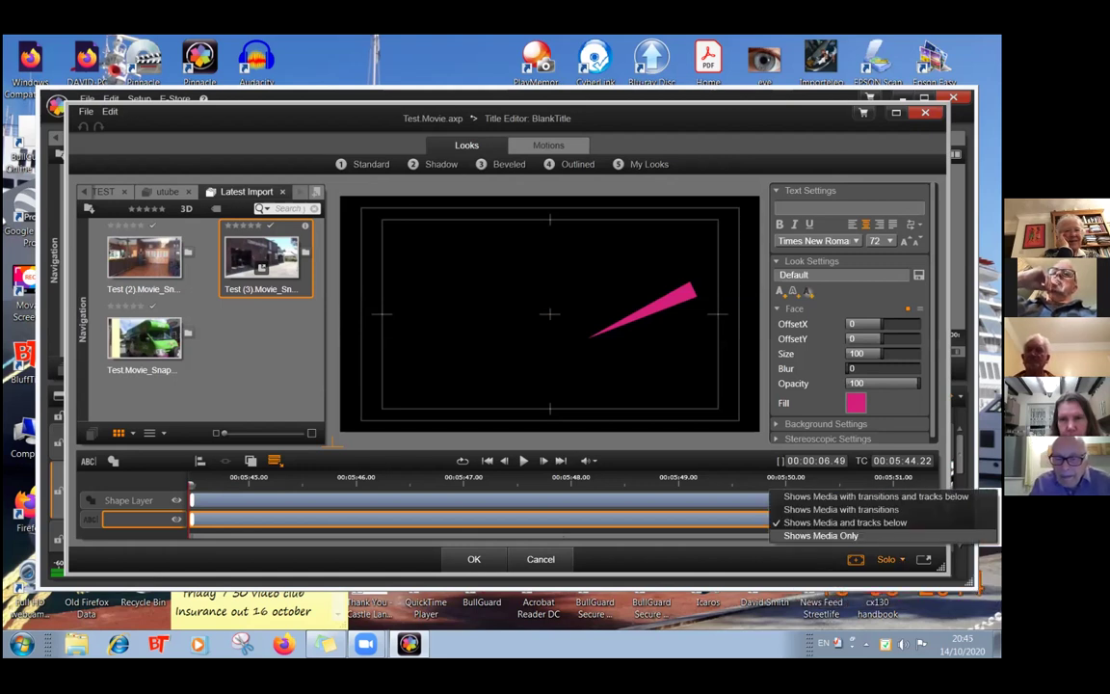
click(887, 526)
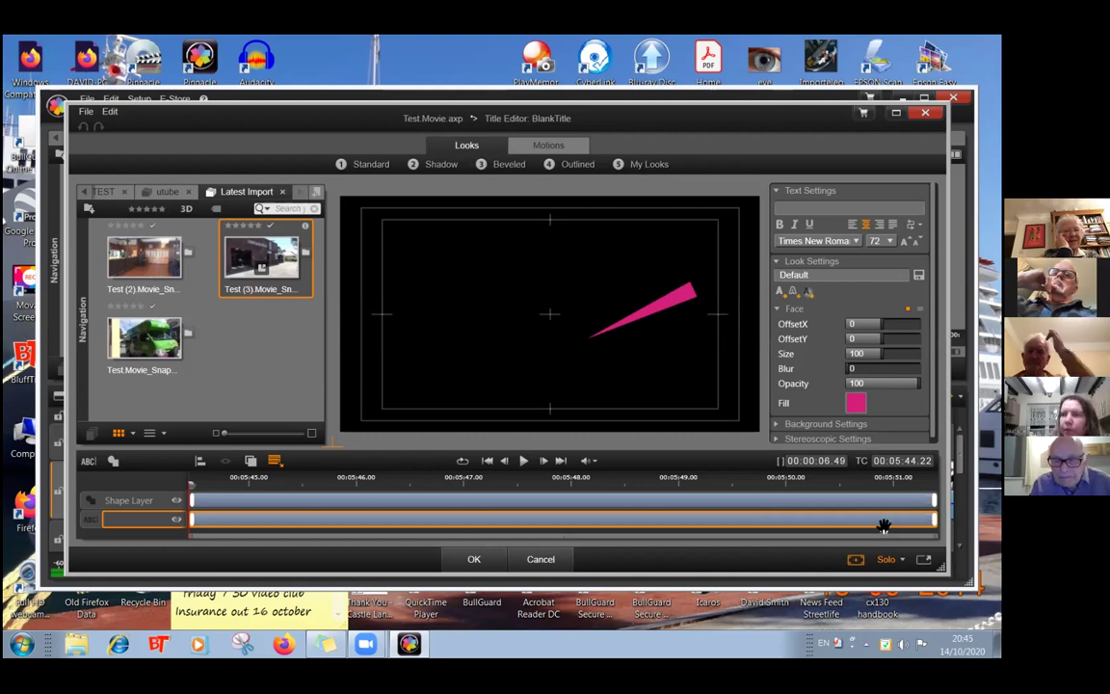
click(549, 313)
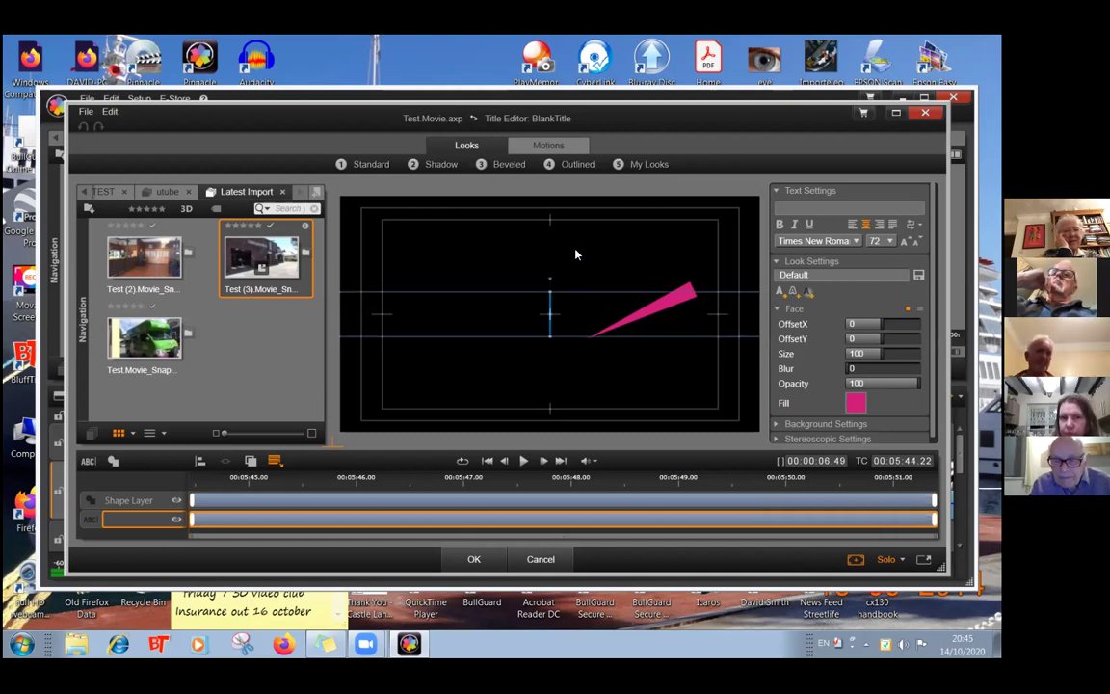
click(808, 496)
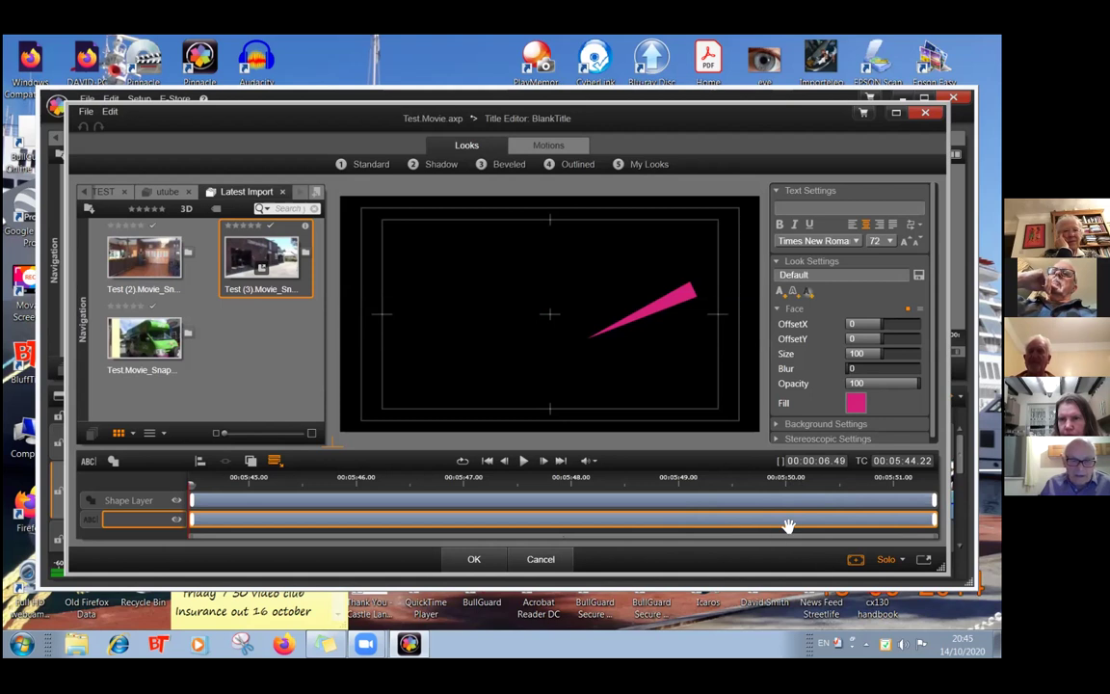
click(645, 357)
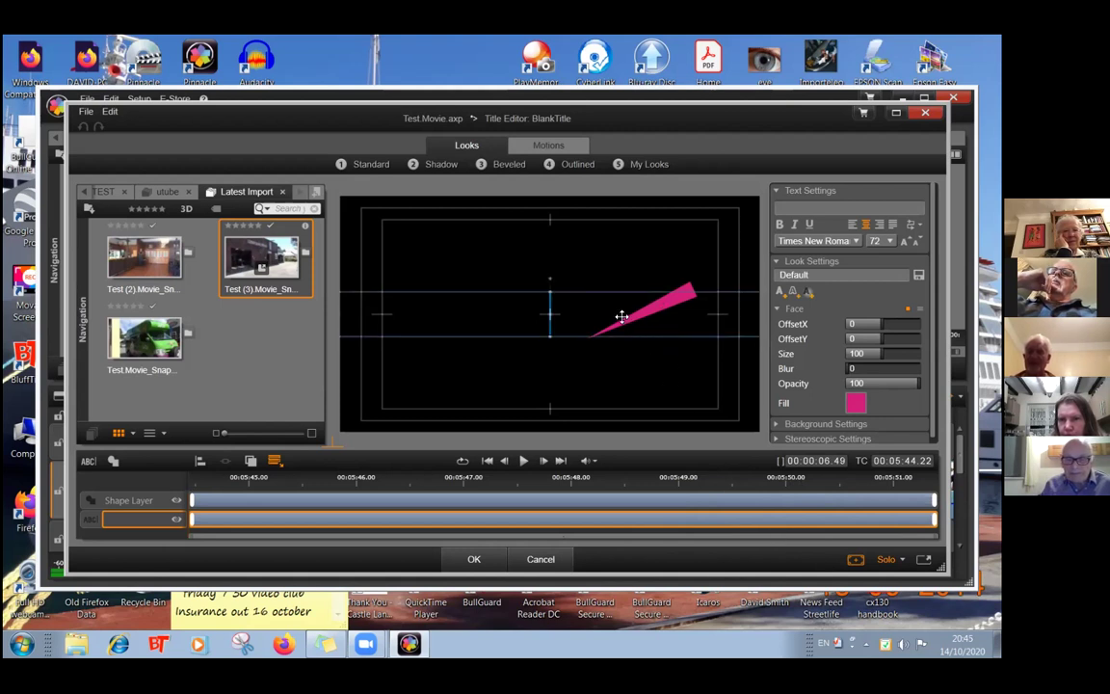
click(622, 316)
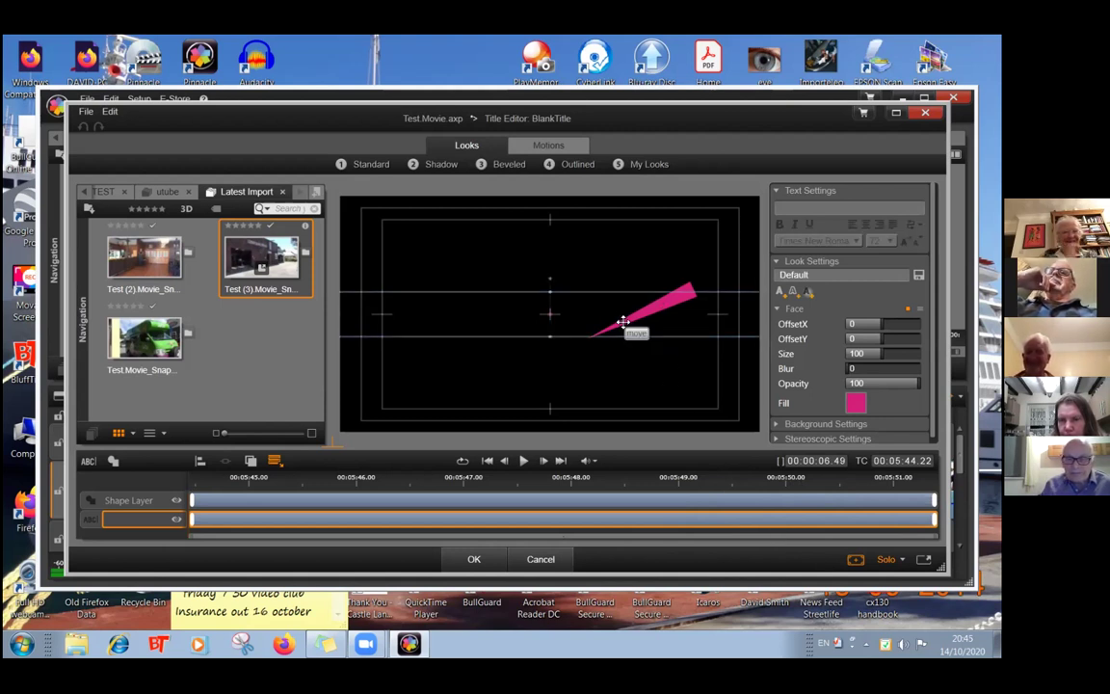
click(771, 513)
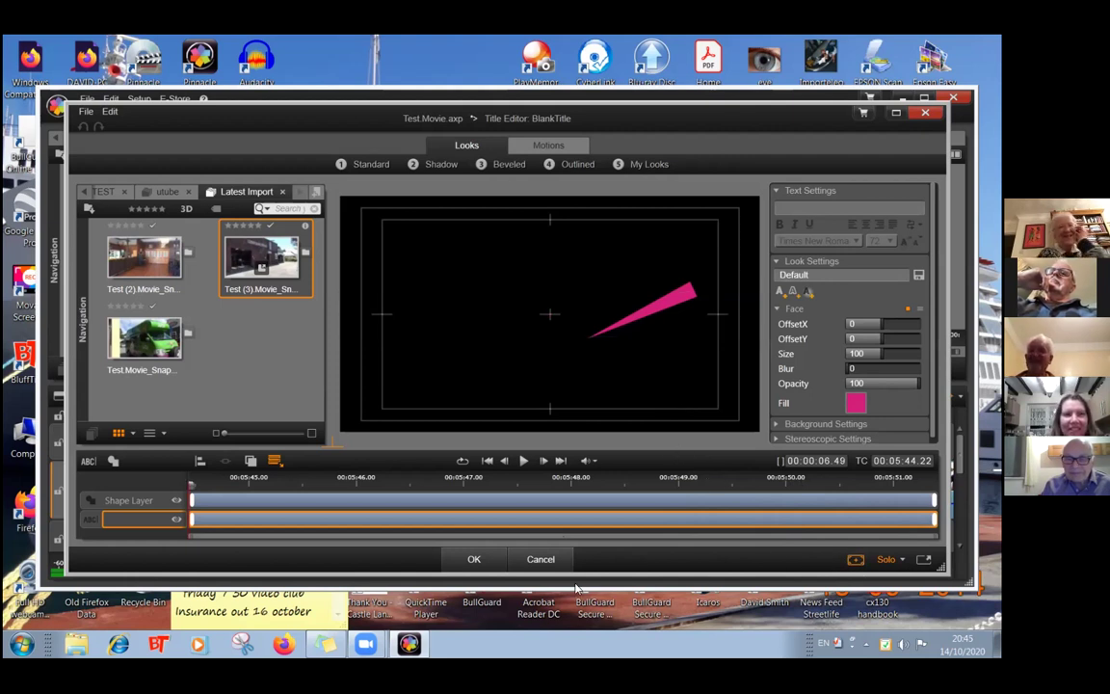
click(473, 558)
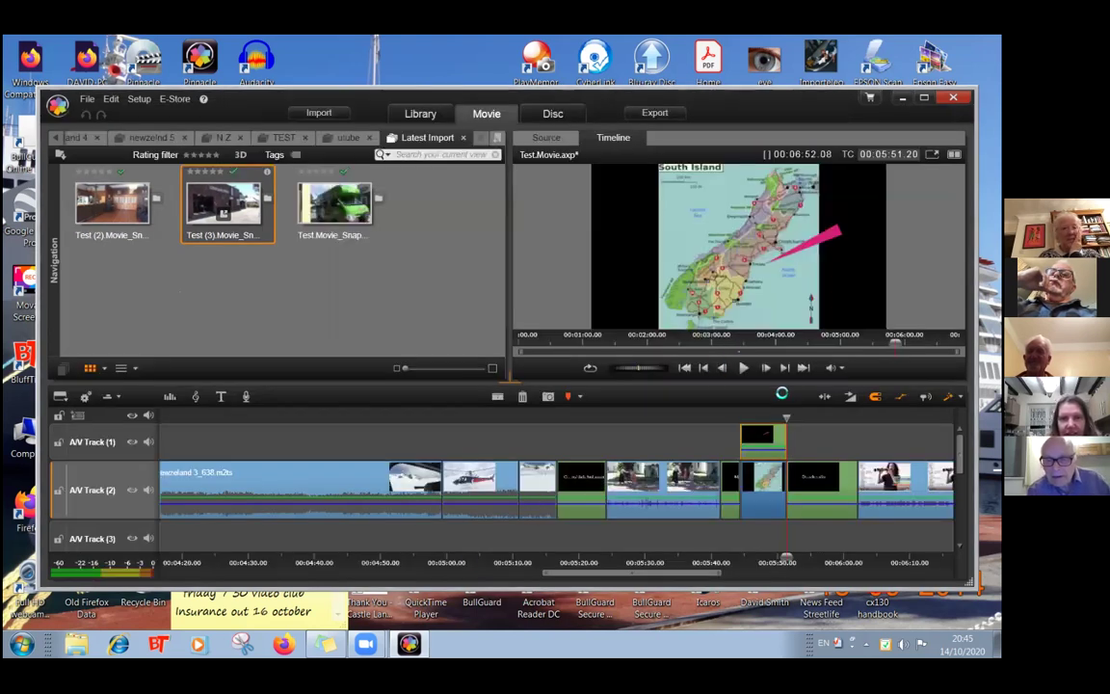
- Reopen the arrow title over the South Island map and set its preview to Shows Media and tracks below
click(762, 438)
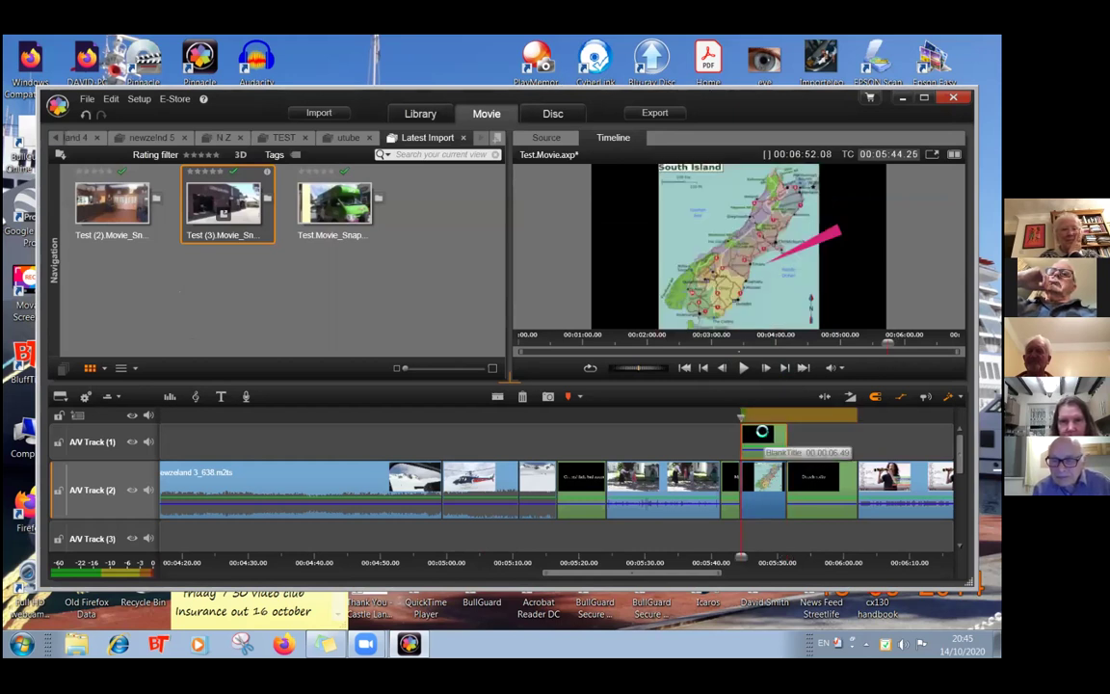
double_click(758, 430)
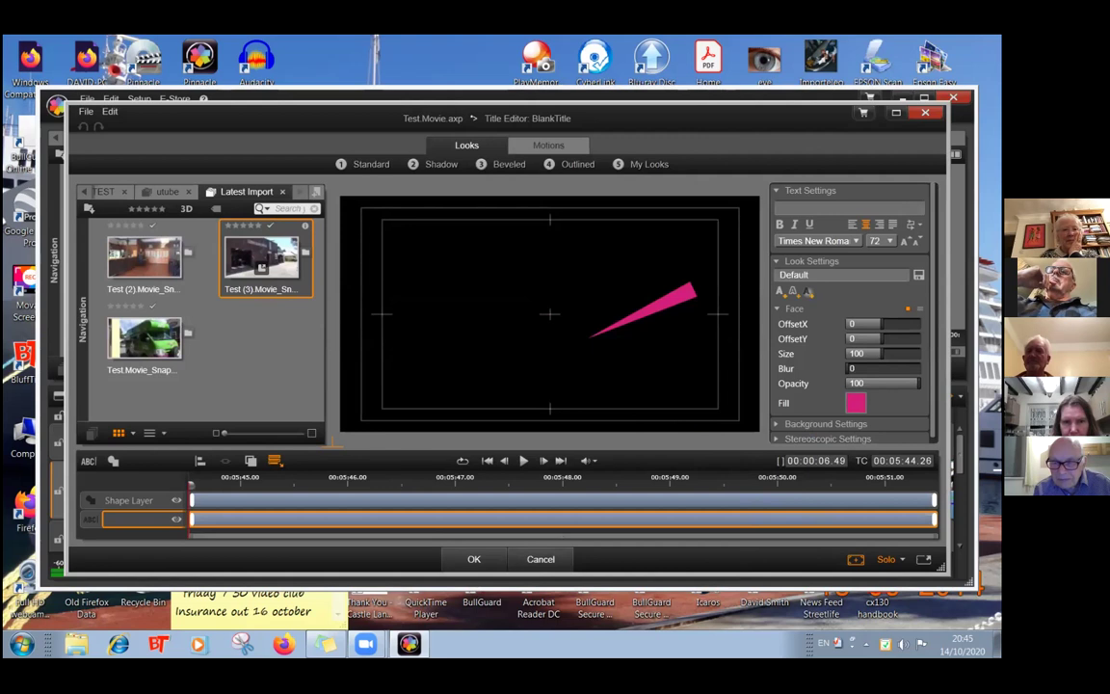
click(900, 559)
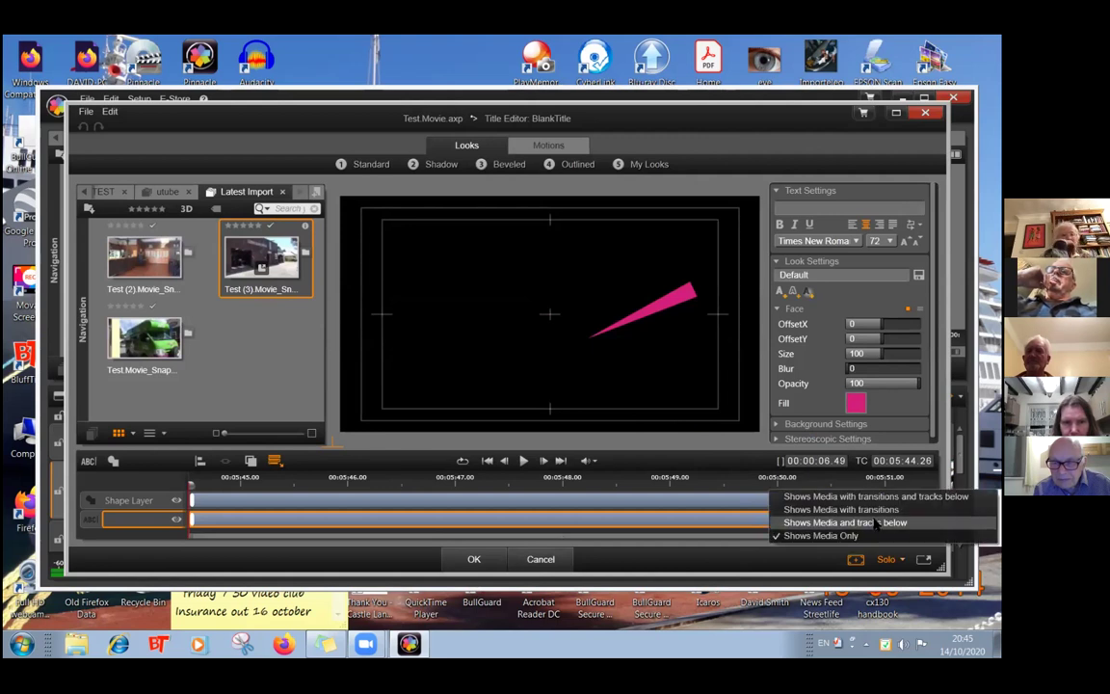
click(868, 522)
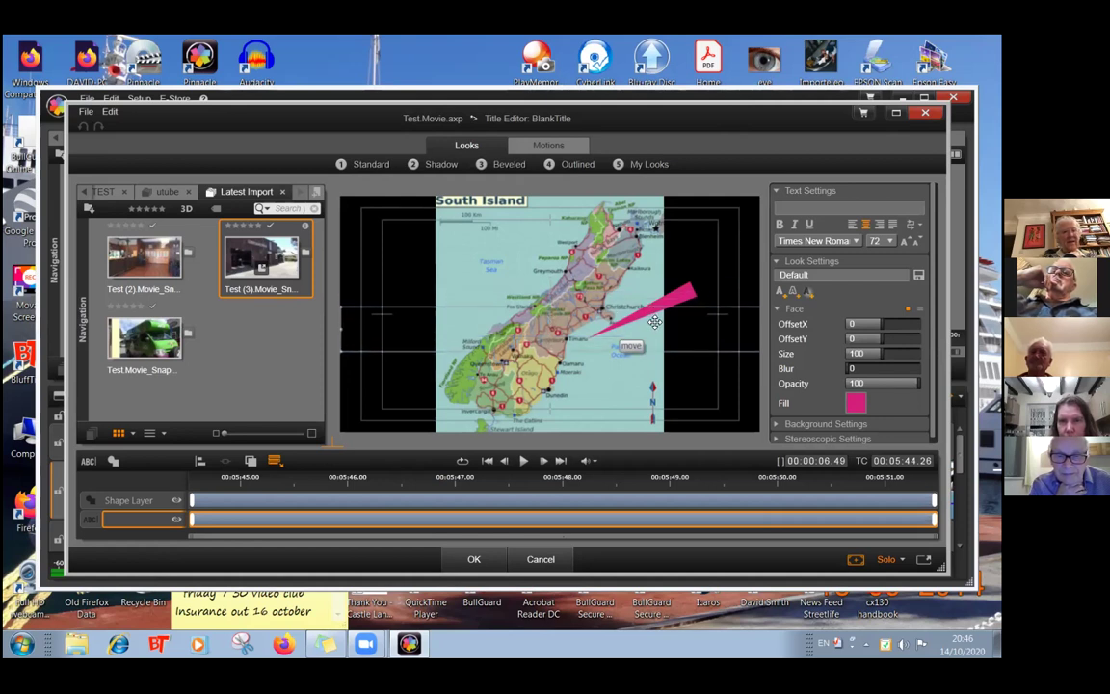
- Select the pink arrow shape and move it off the coast, with its tip in the Pacific Ocean
click(646, 295)
click(670, 309)
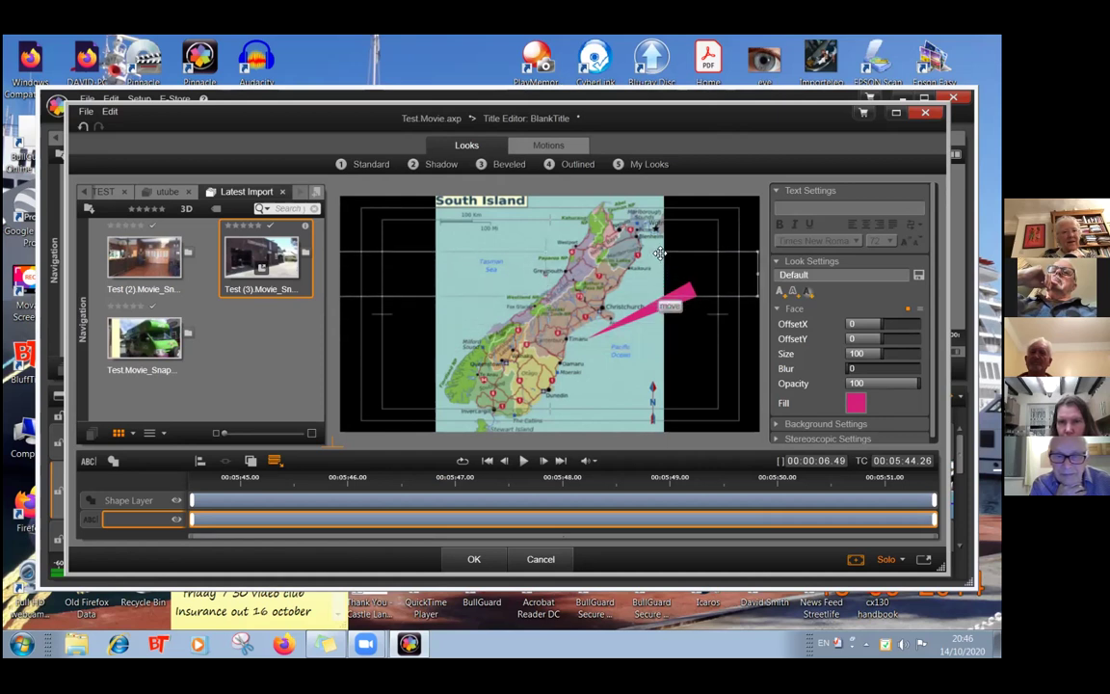
click(665, 304)
drag(665, 304, 674, 320)
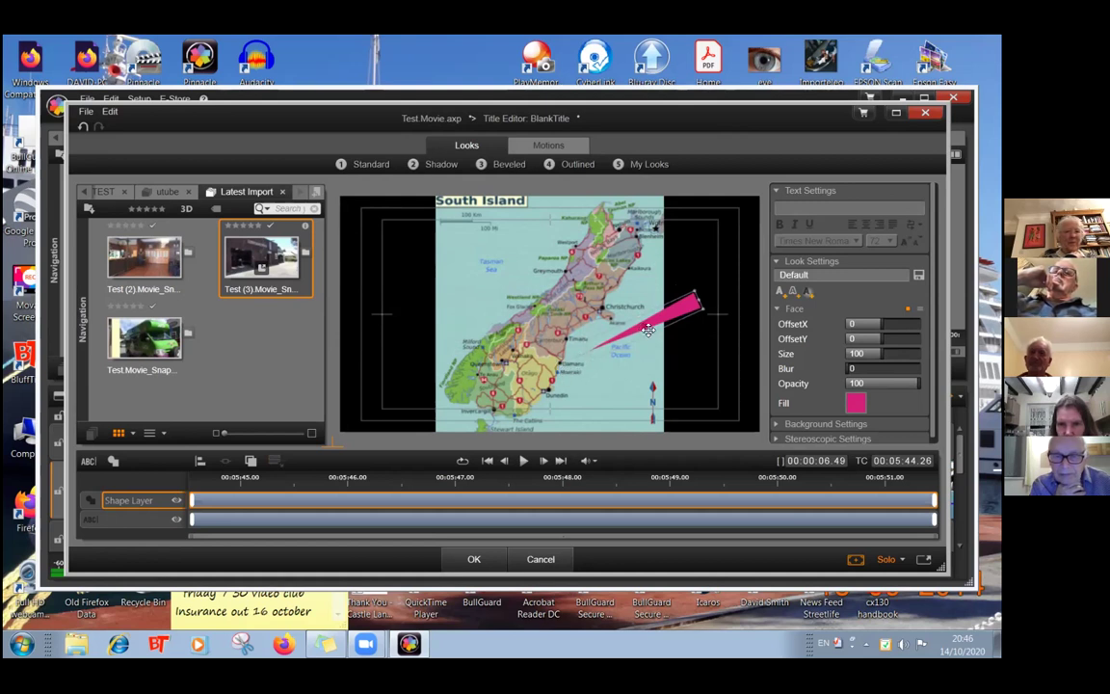
mouse_move(648, 323)
mouse_down()
mouse_move(664, 322)
mouse_move(657, 330)
mouse_up()
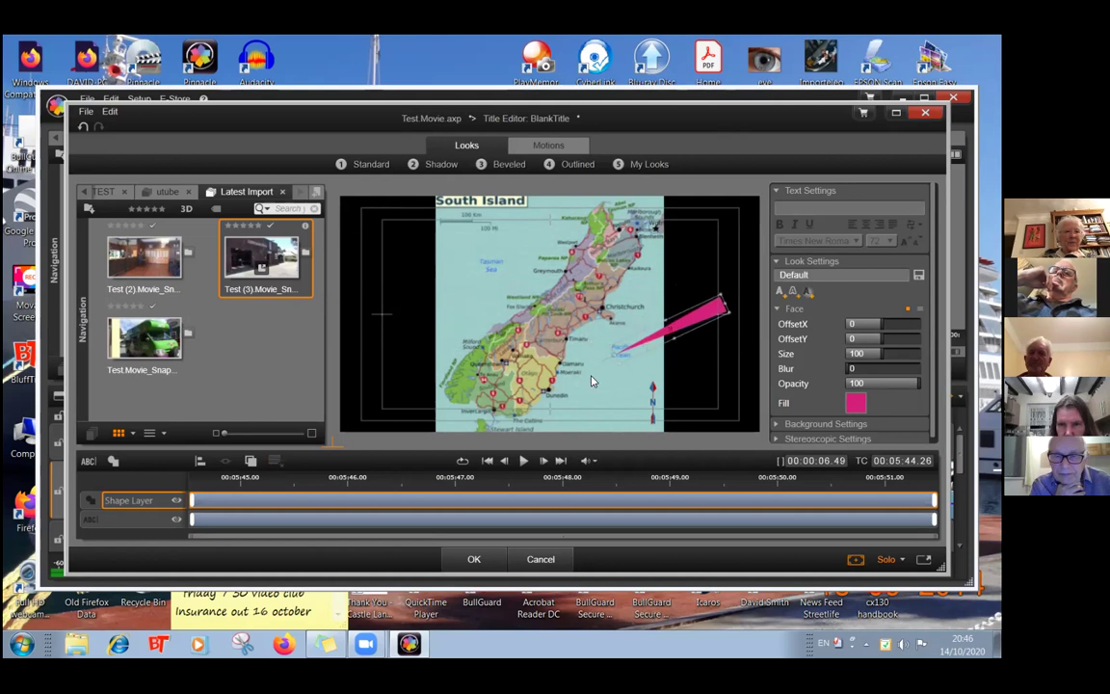
- Rotate the arrow so its tip meets the coast near Christchurch, shorten it, and accept the title
drag(594, 358, 593, 319)
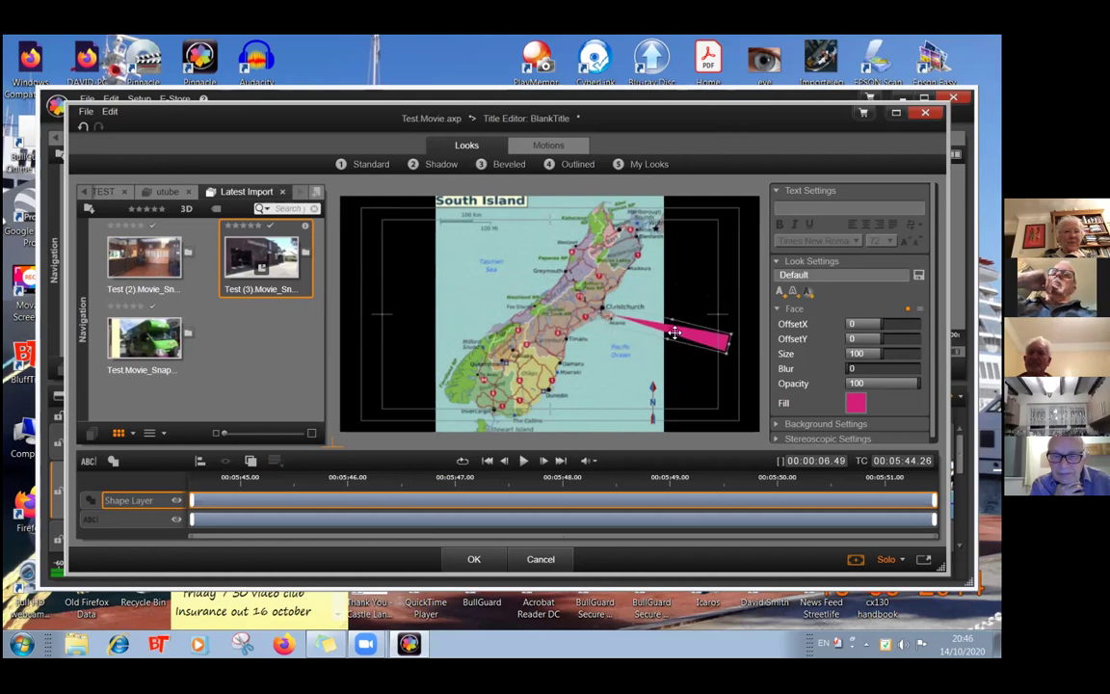
drag(728, 344, 672, 325)
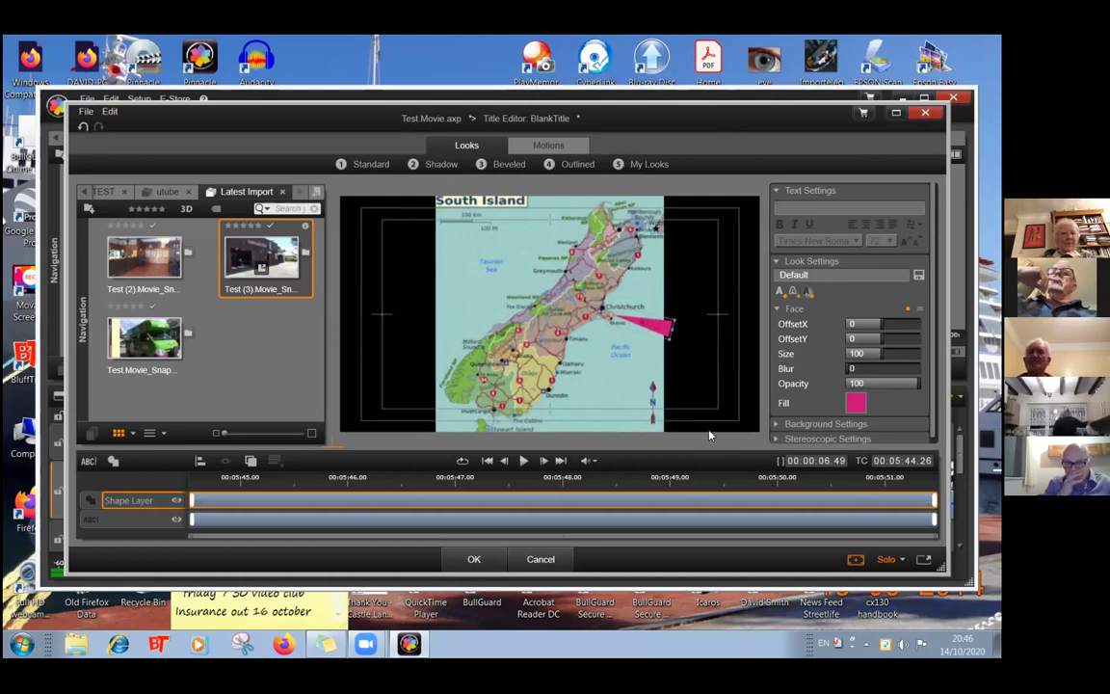
click(474, 559)
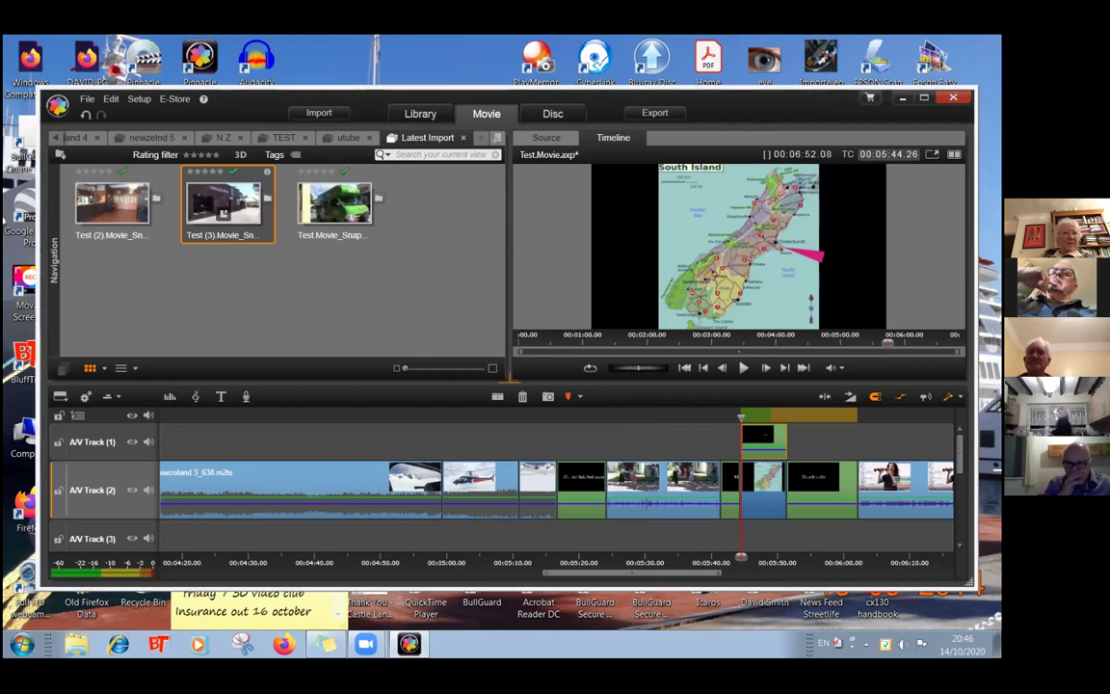
- Check the arrow's position on the South Island map in the full-screen preview
key(F11)
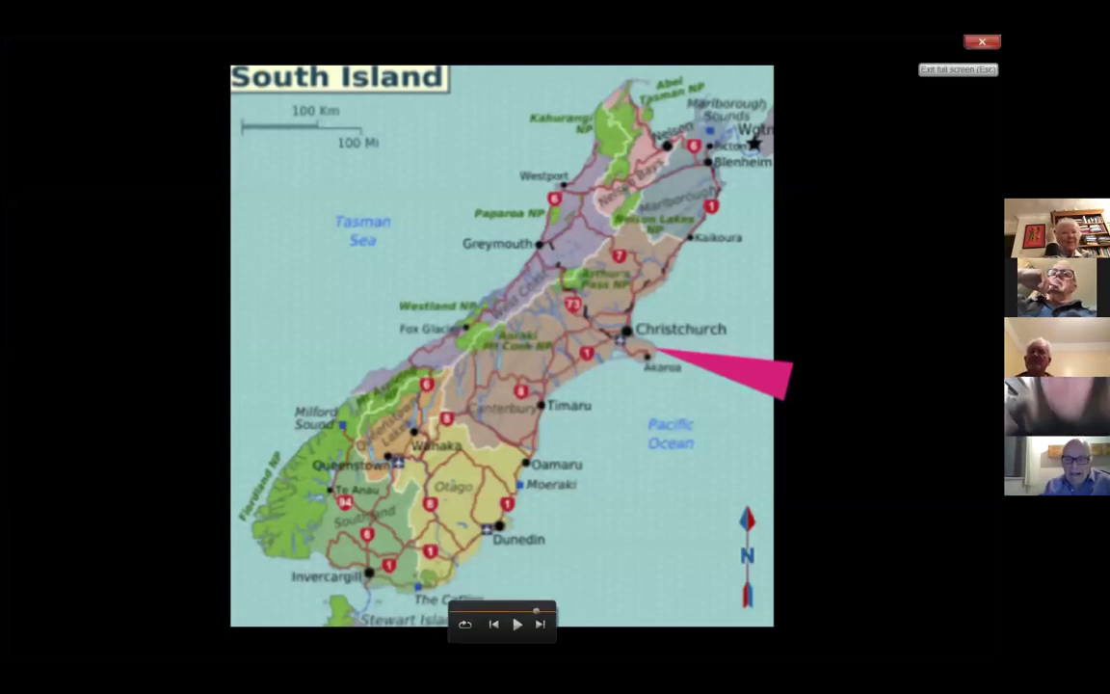
click(982, 41)
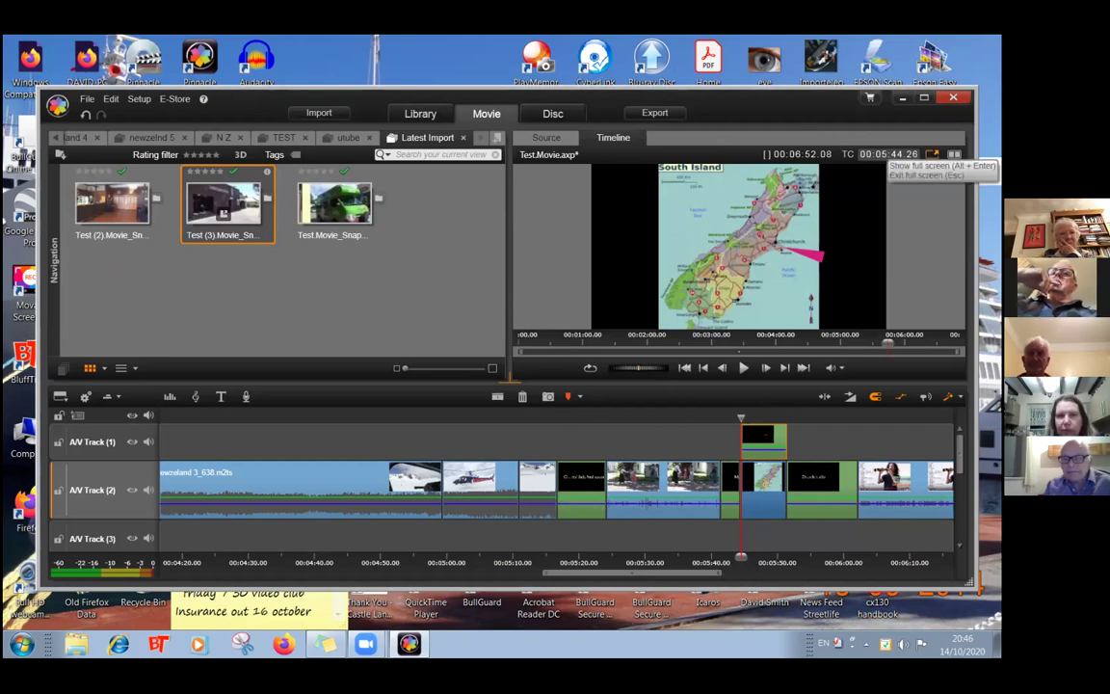
click(932, 154)
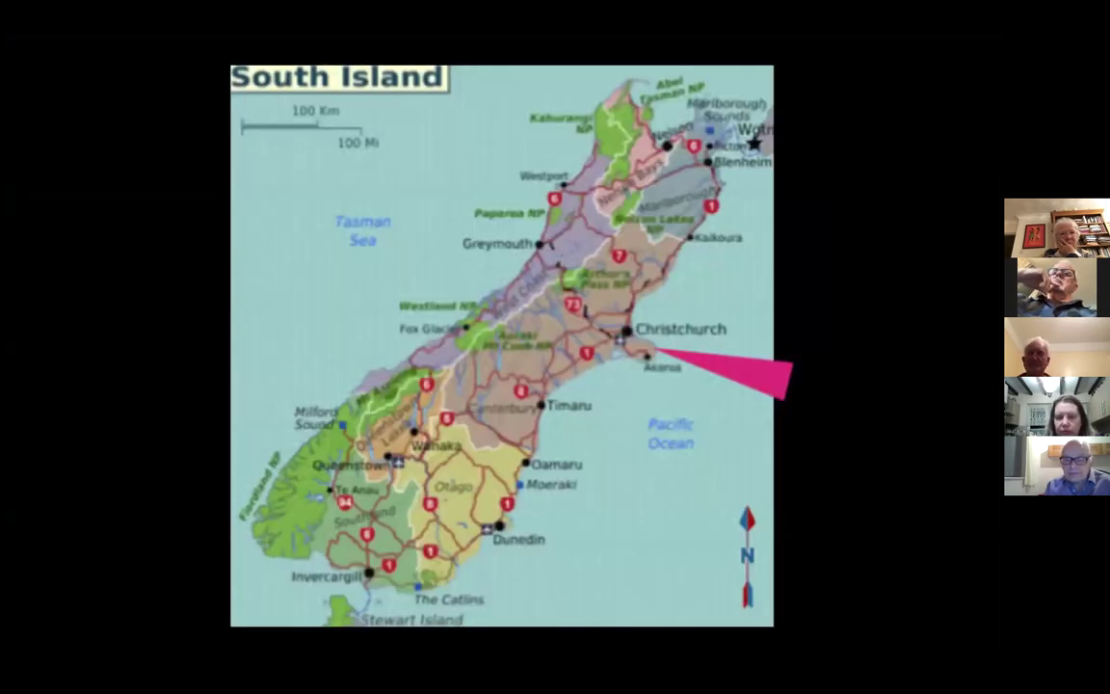
key(Escape)
- Show the source preview beside the timeline preview and insert the green van snapshot into A/V Track (2) at 00:05:11.11
click(955, 153)
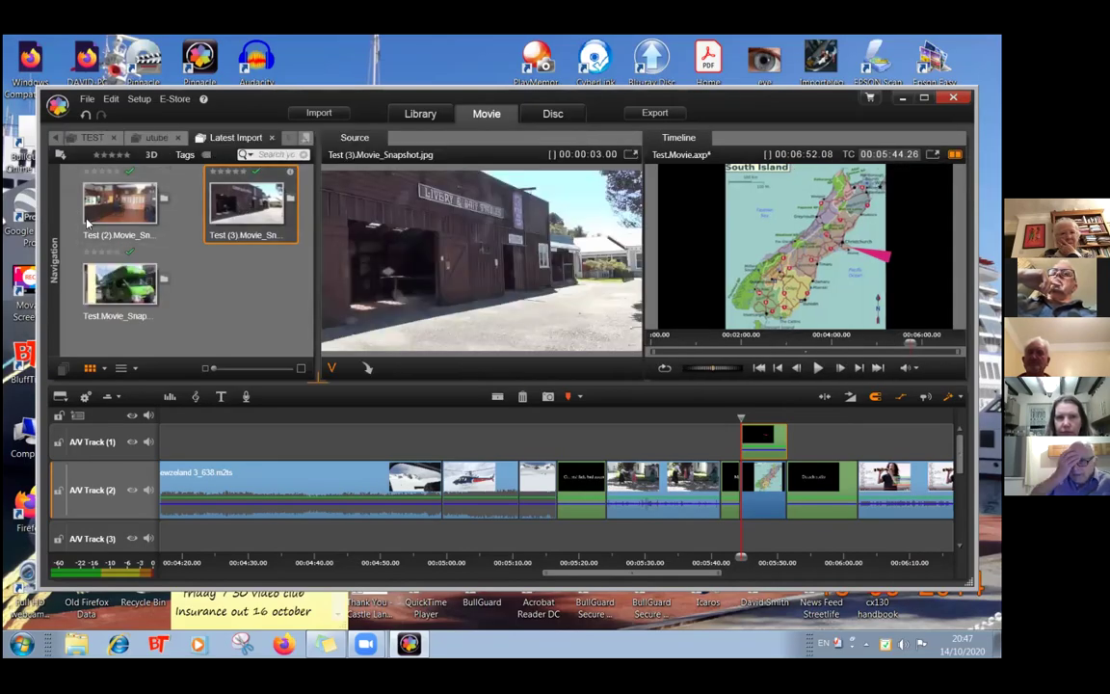
click(125, 279)
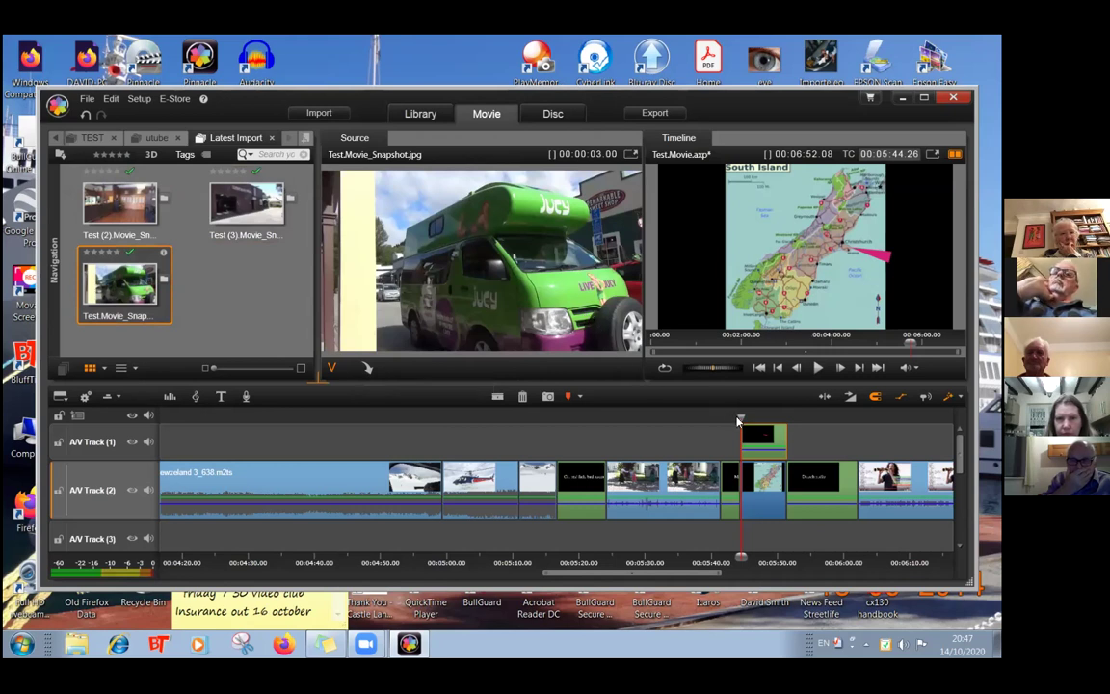
drag(739, 418, 521, 422)
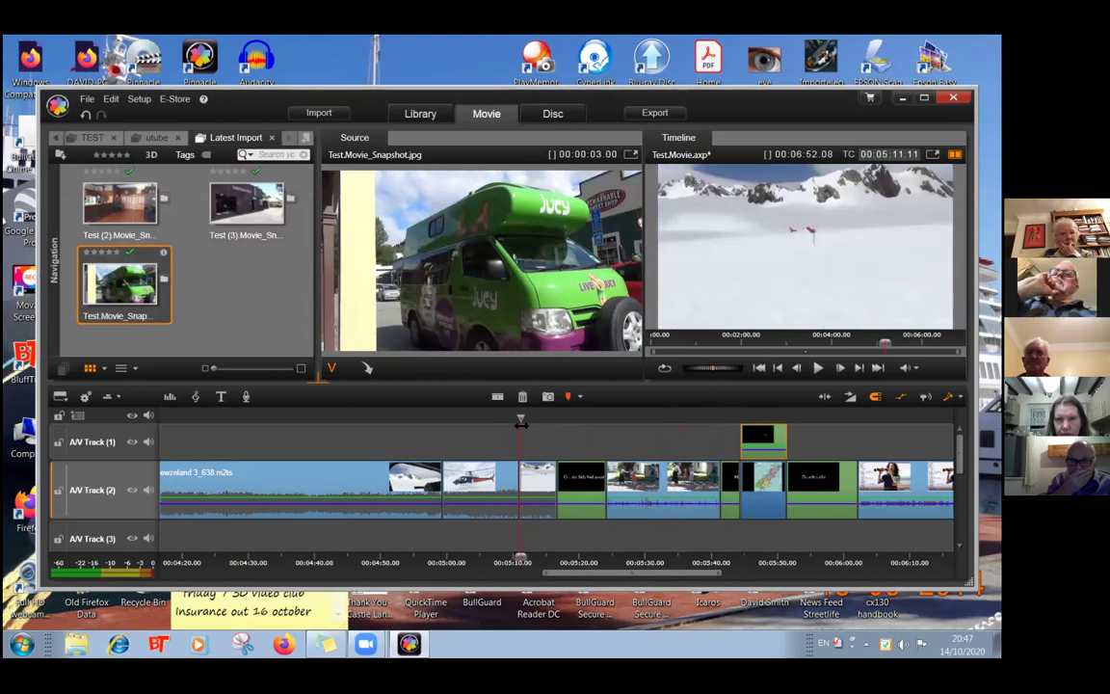
click(368, 368)
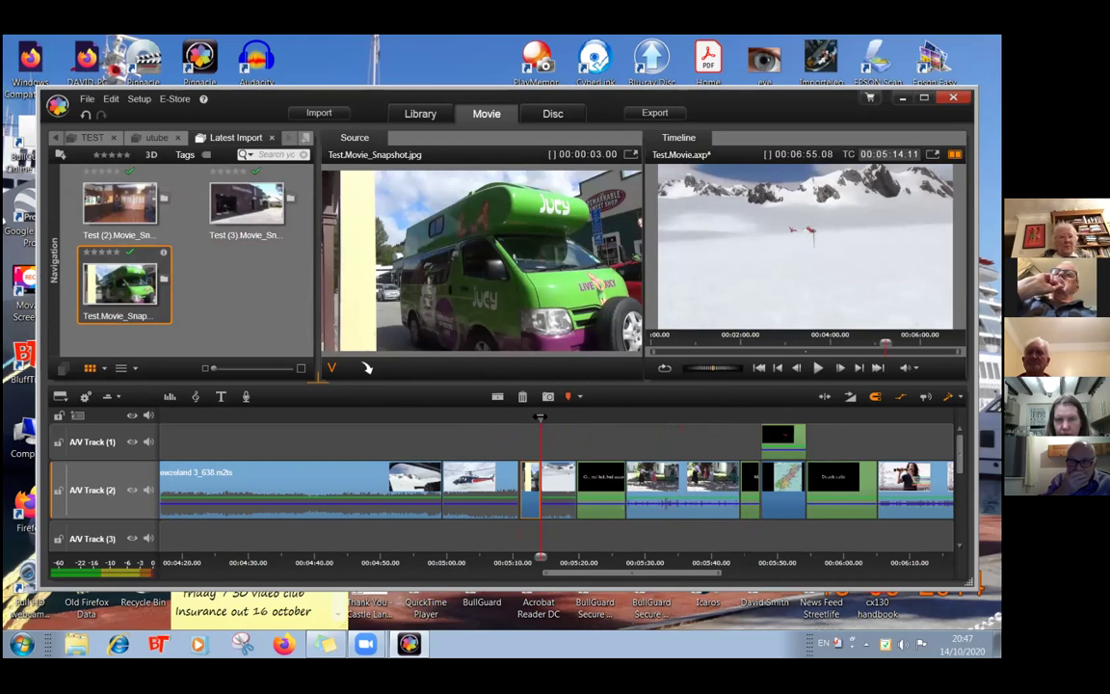
- Move the musician clip that follows the Detach audio title from A/V Track (2) down to A/V Track (3)
drag(543, 419, 743, 396)
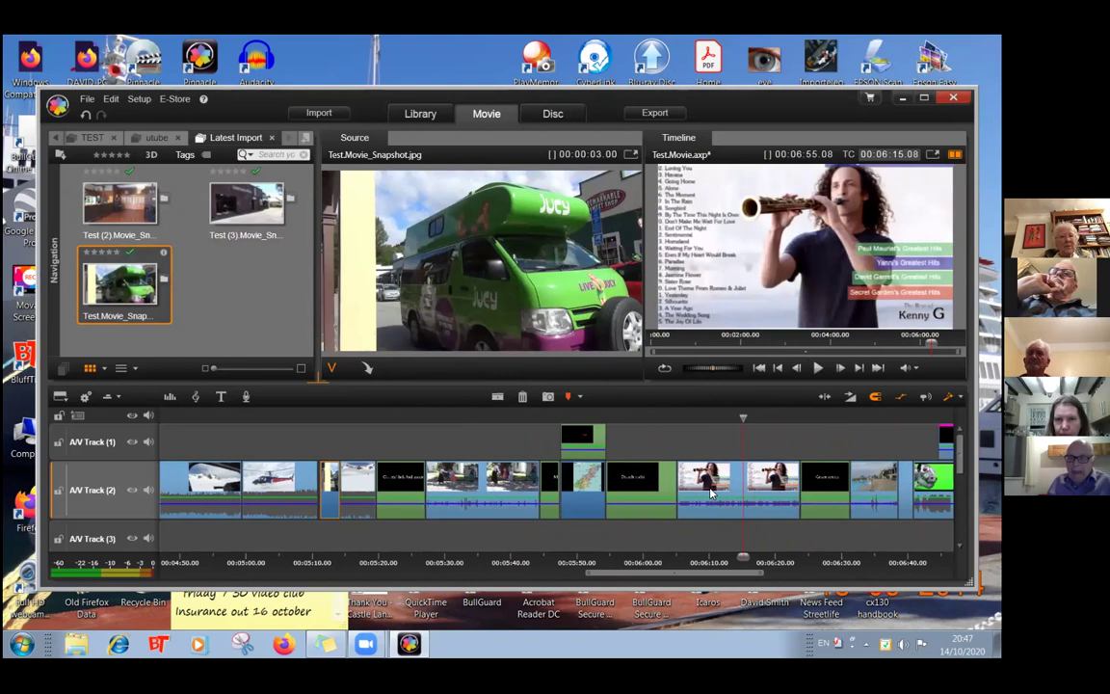
drag(715, 484, 734, 525)
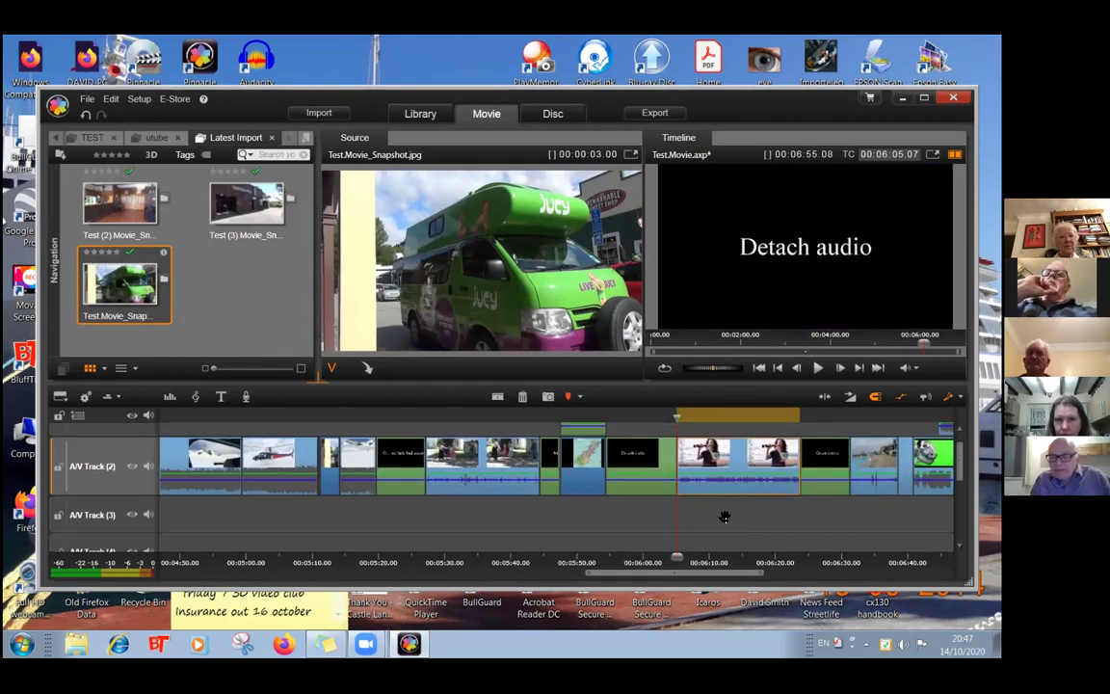
scroll(723, 511, down, 2)
drag(725, 483, 726, 482)
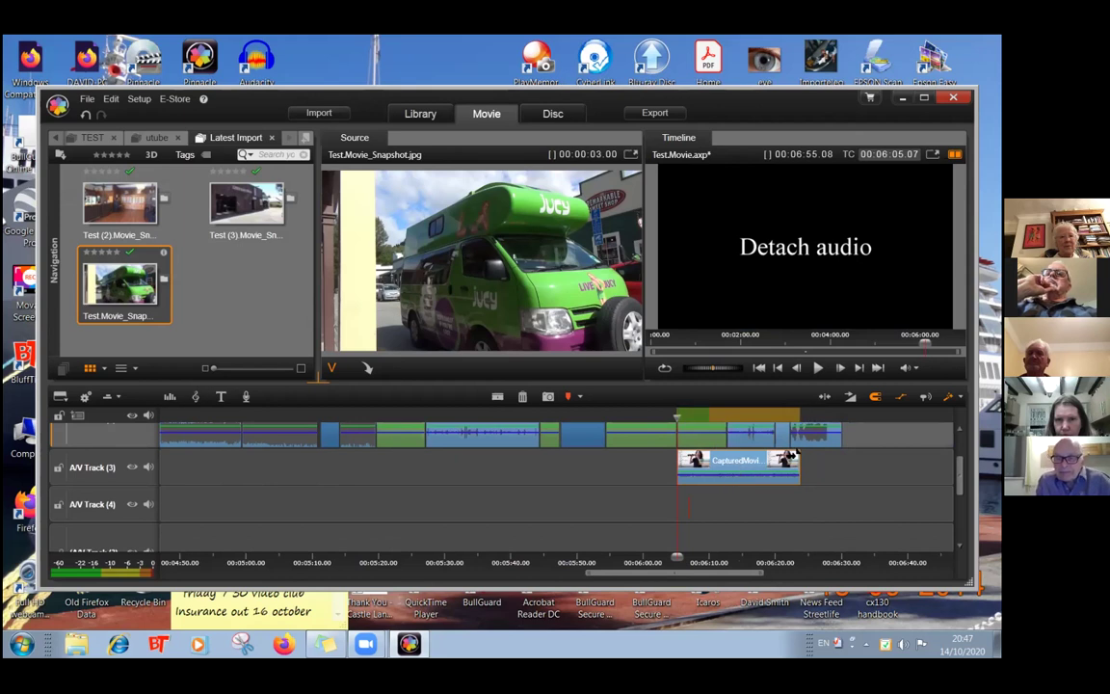
scroll(720, 477, up, 1)
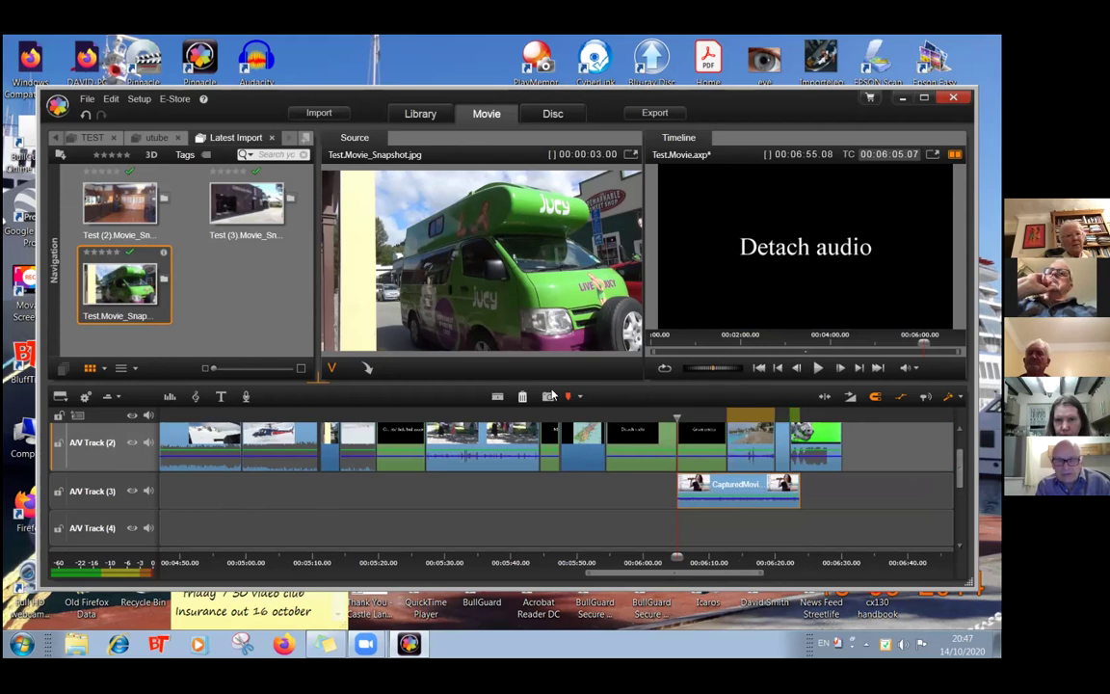
- Enlarge the timeline area with only one preview shown, and move the musician clip down to A/V Track (4)
drag(319, 382, 322, 324)
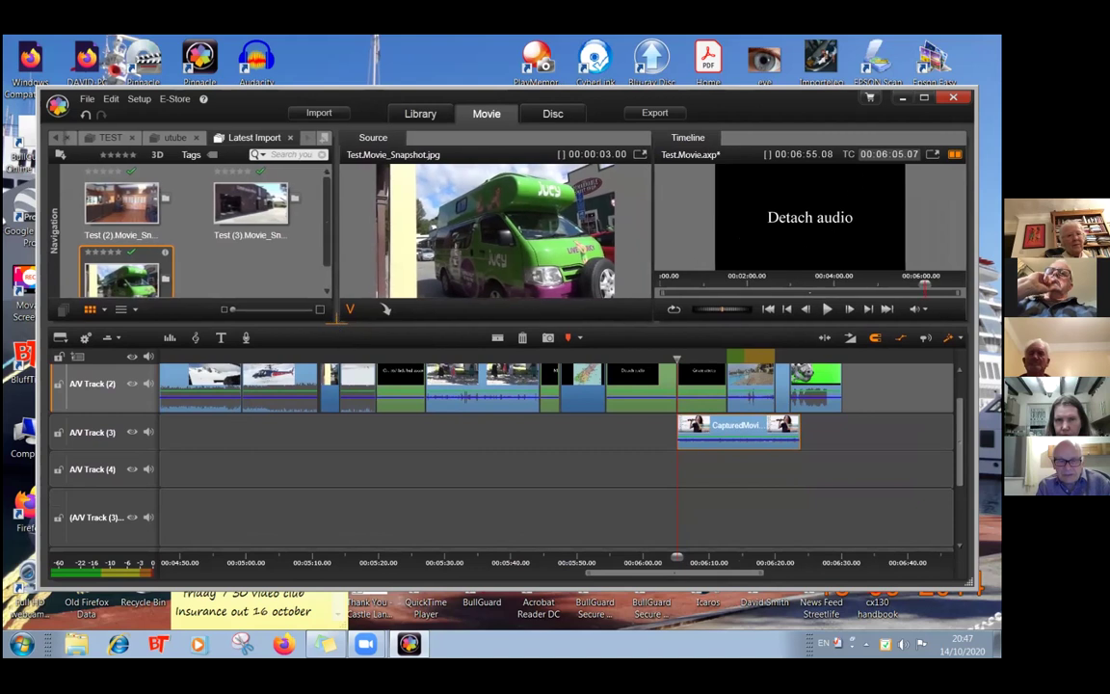
click(955, 154)
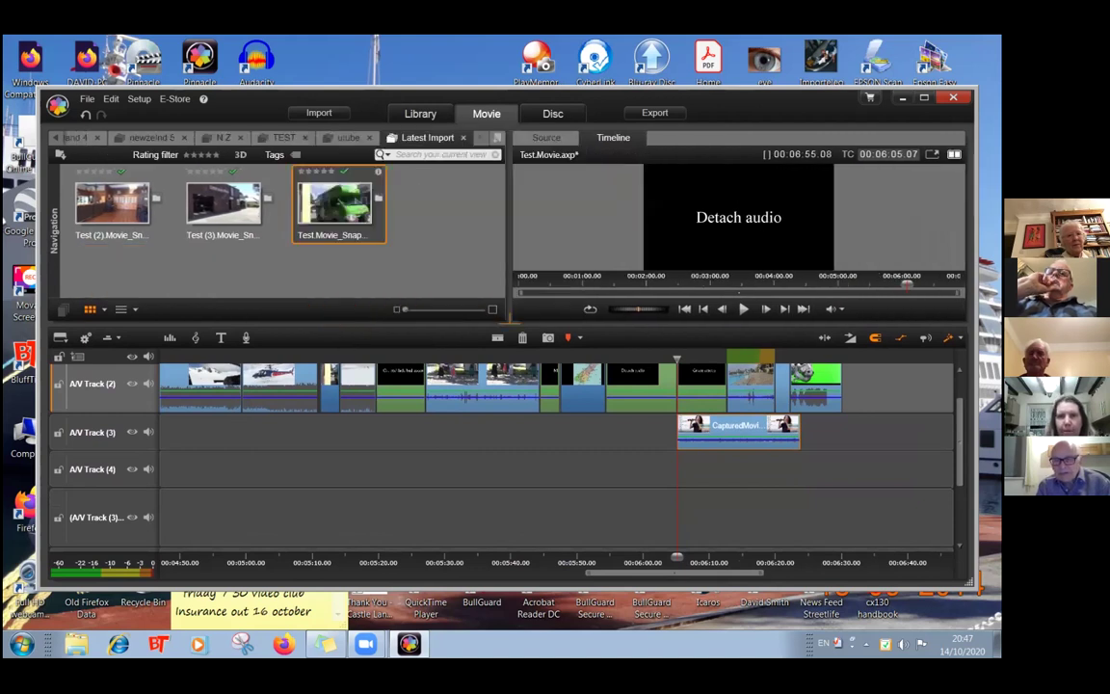
drag(740, 435, 741, 464)
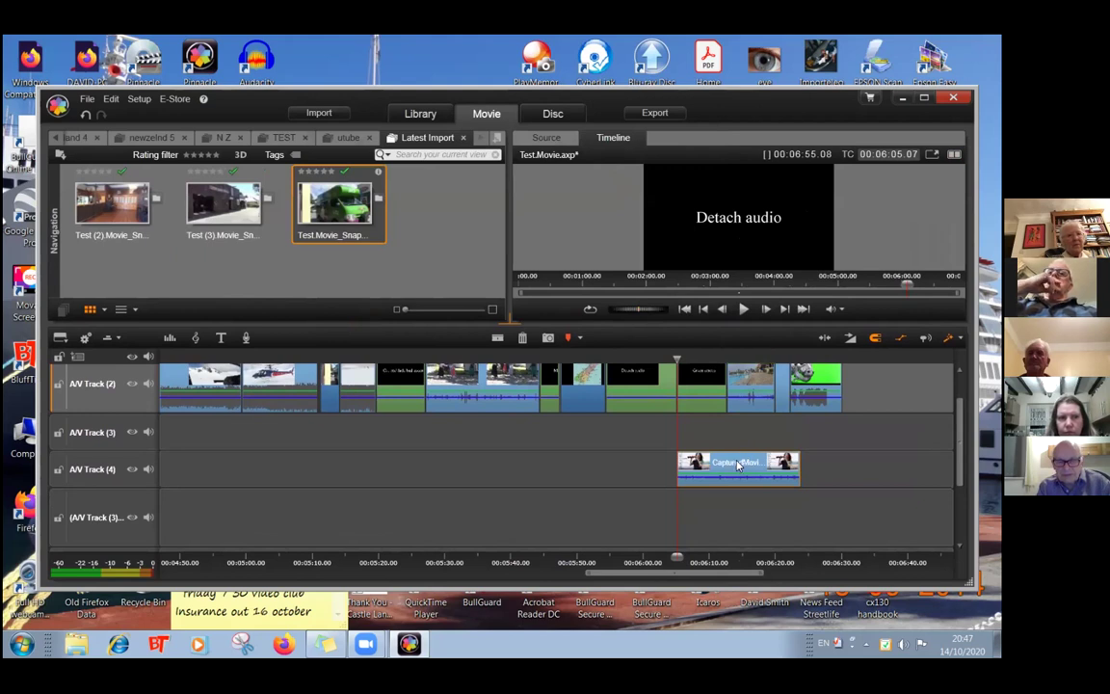
- Detach the audio from the musician clip on A/V Track (4) and check the remaining video in the Effects Editor
right_click(735, 463)
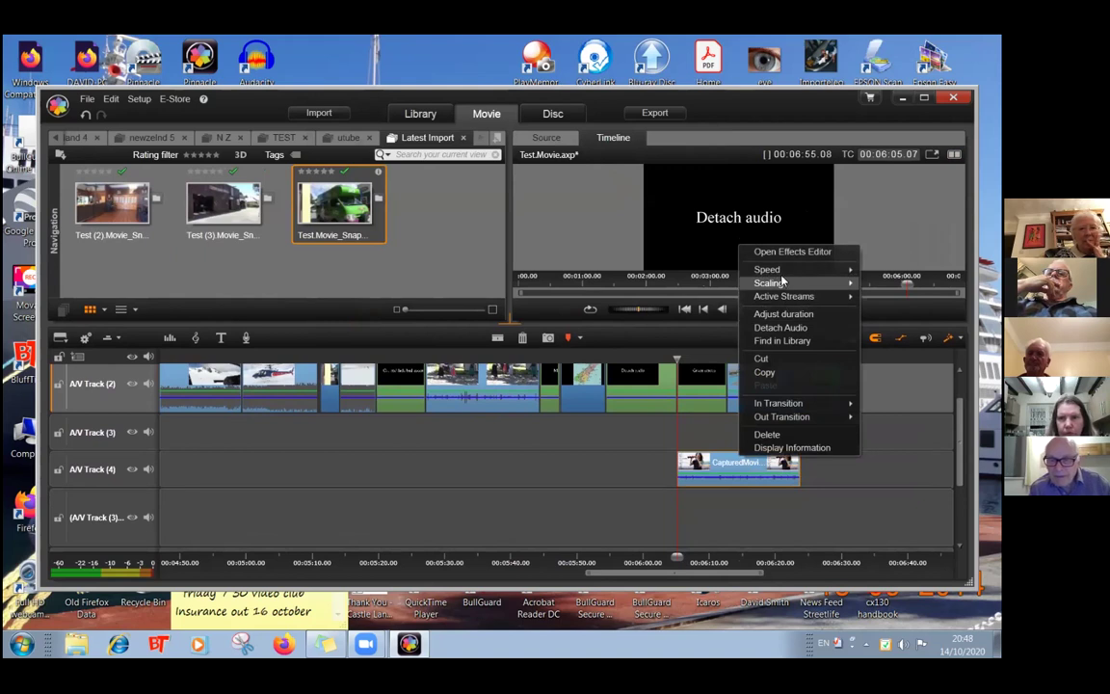
click(791, 328)
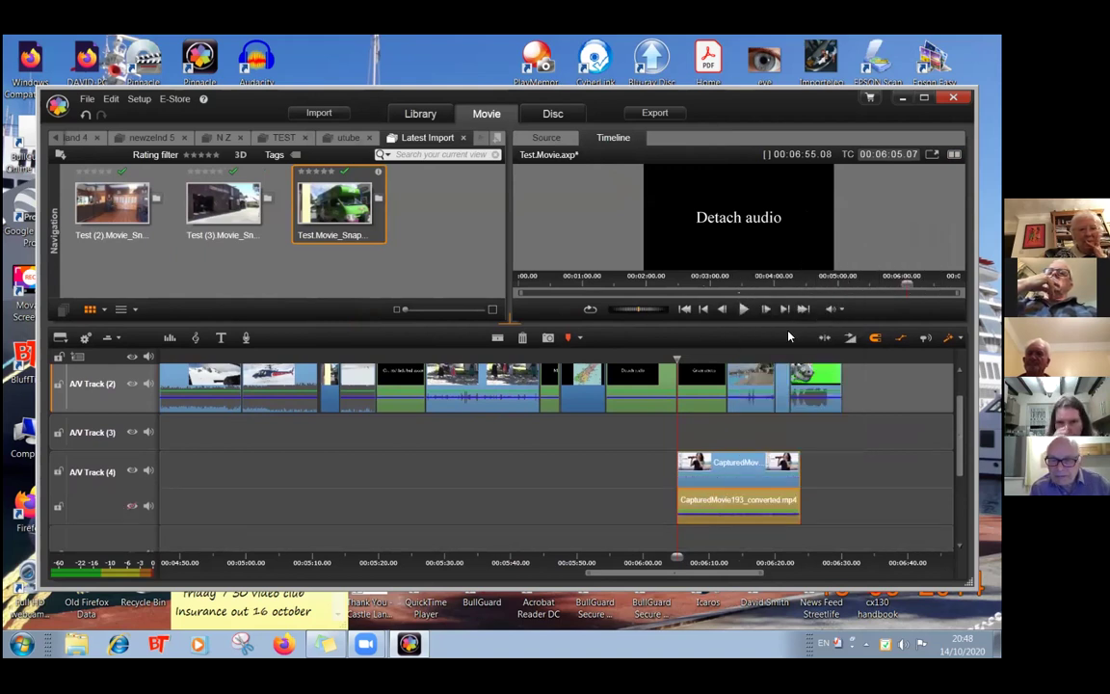
double_click(713, 463)
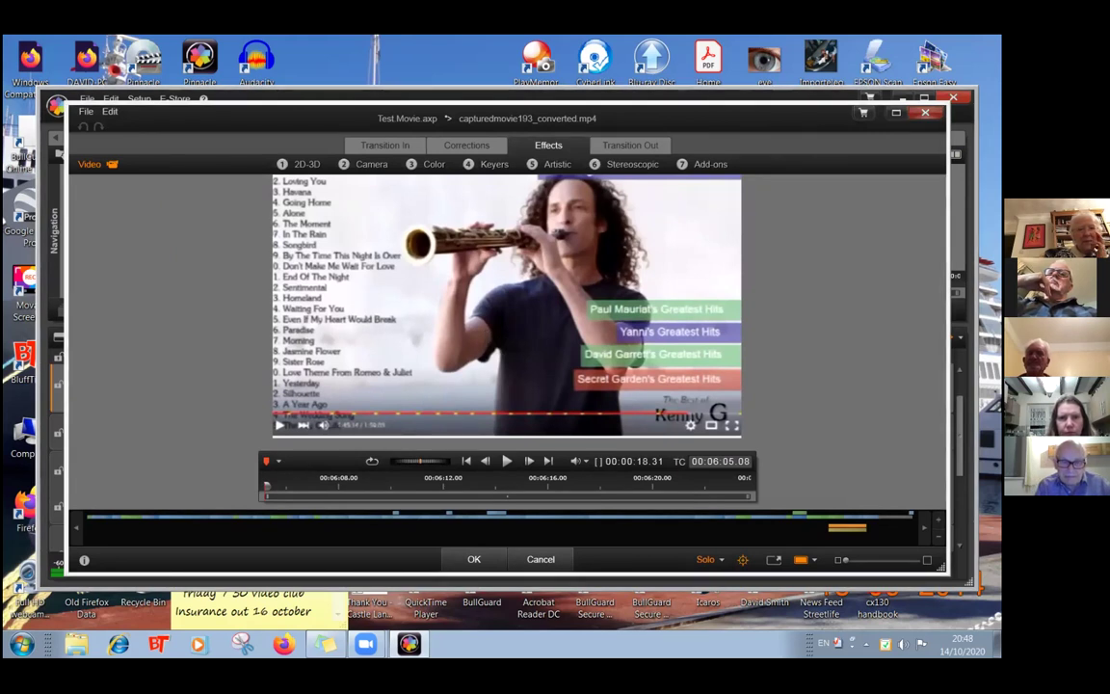
click(474, 559)
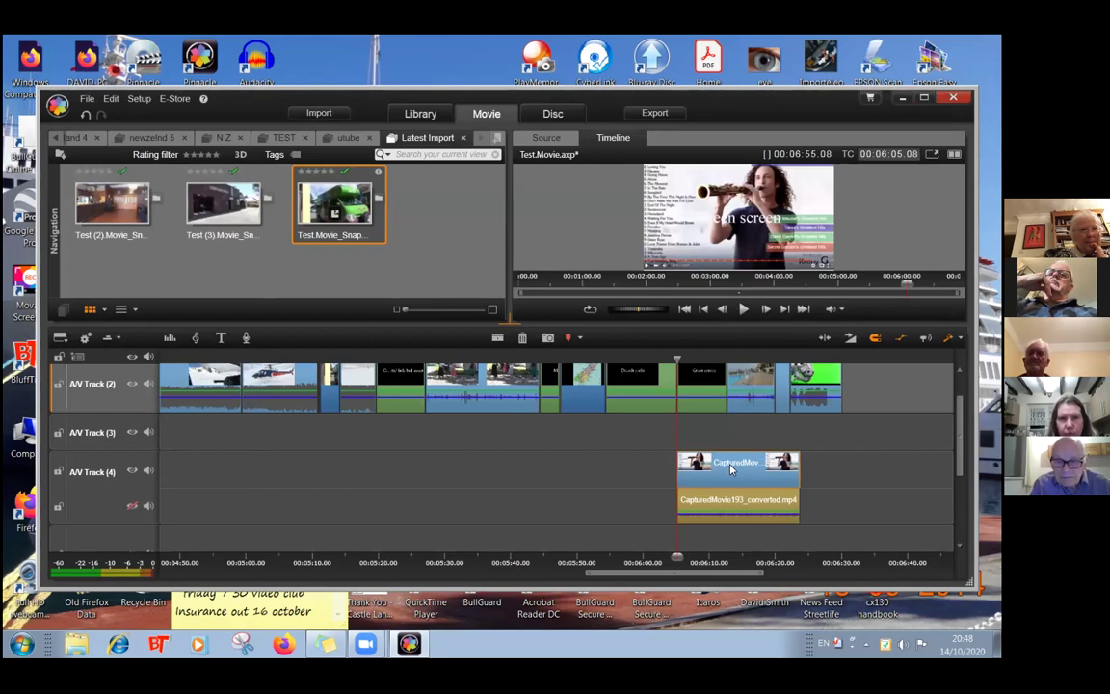
- Separate the musician video from its detached audio by moving it back to 00:05:44.21, and delete the video
drag(727, 462, 605, 475)
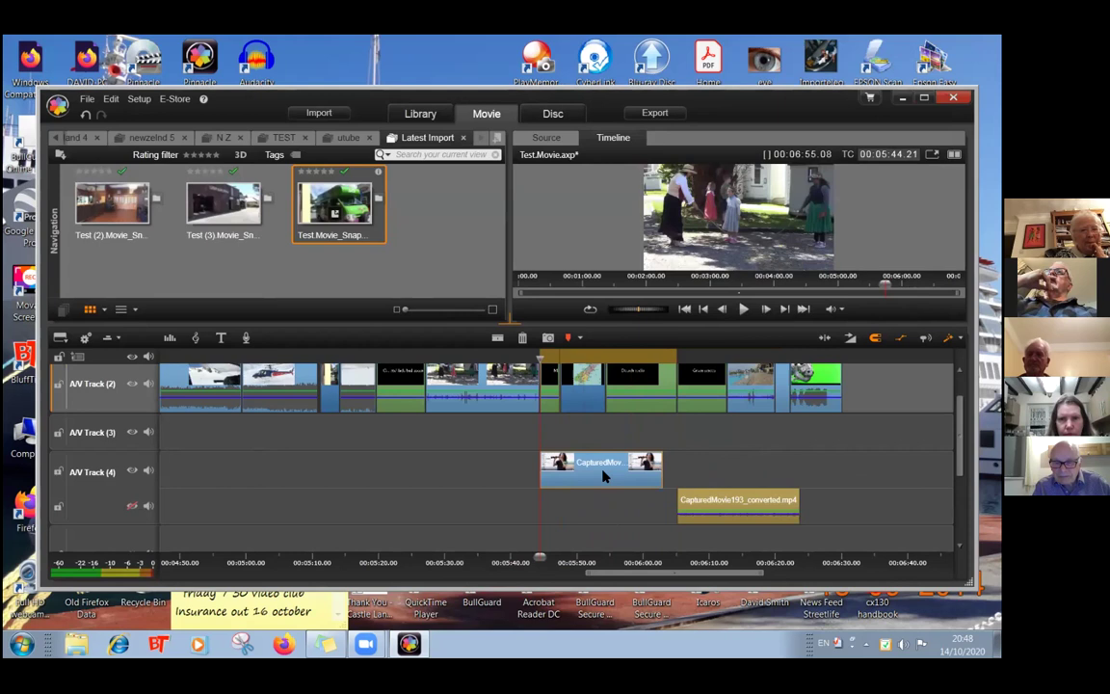
right_click(603, 464)
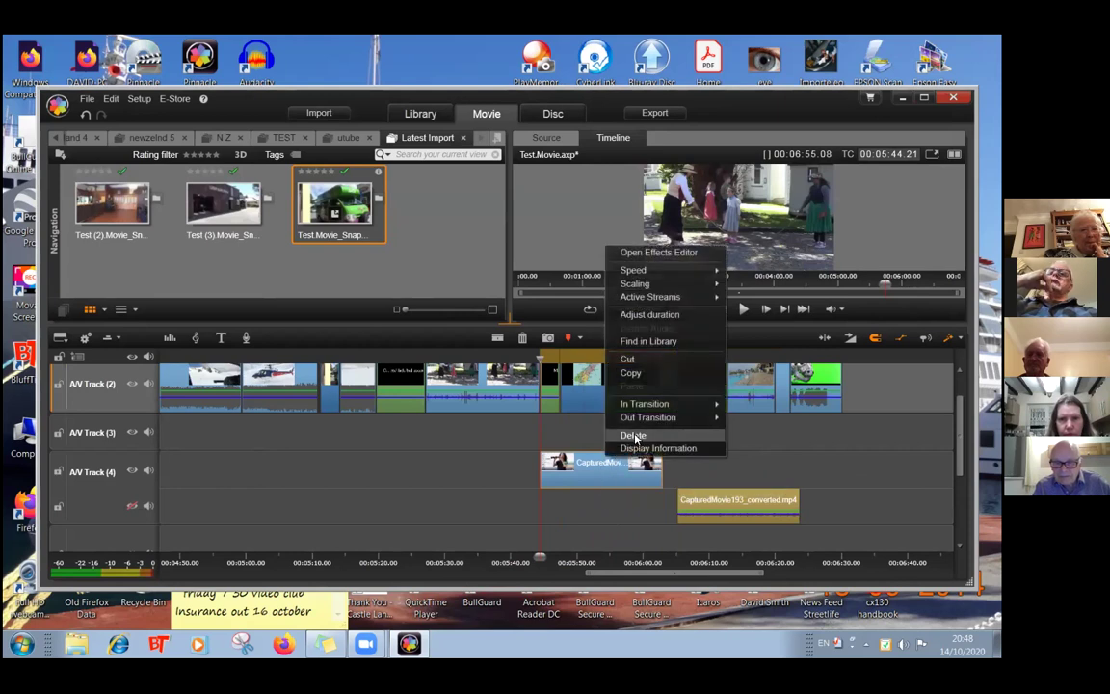
click(633, 436)
- Move the detached musician audio up to A/V Track (3) at about 00:06:00 and play it beneath the titles
drag(708, 503, 682, 439)
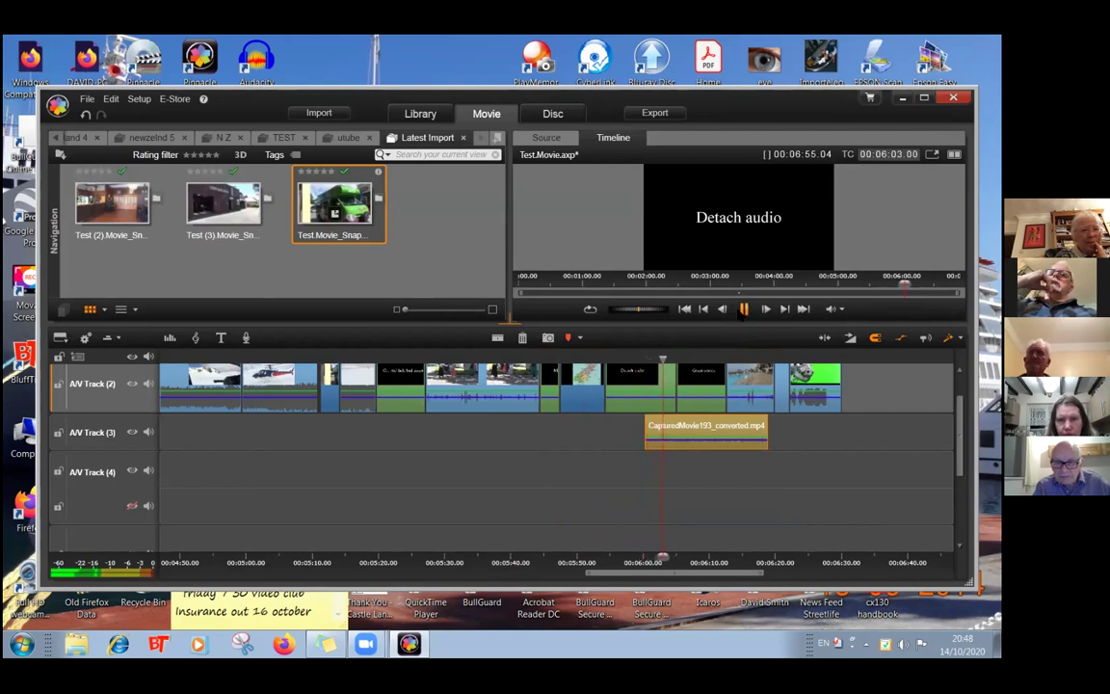
click(745, 308)
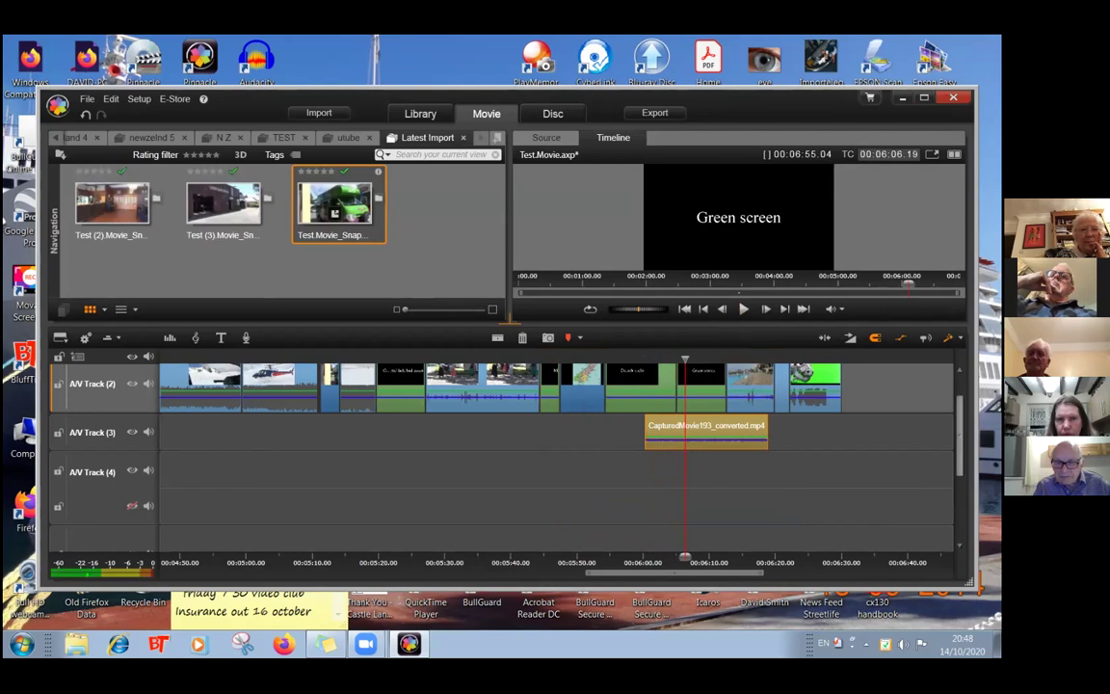
scroll(501, 453, up, 1)
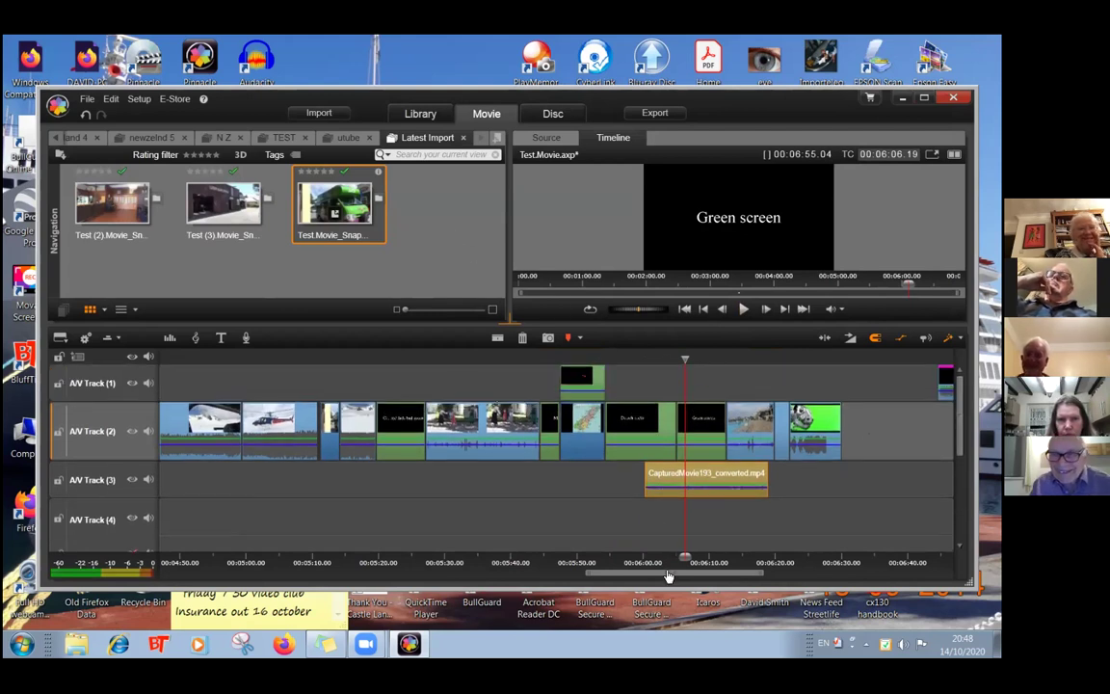
- Find the short helicopter overlay at 00:02:34 on A/V Track (1) and move it to 00:03:36.17, above the start of Newzeland 3_637.m2ts
drag(634, 563, 461, 576)
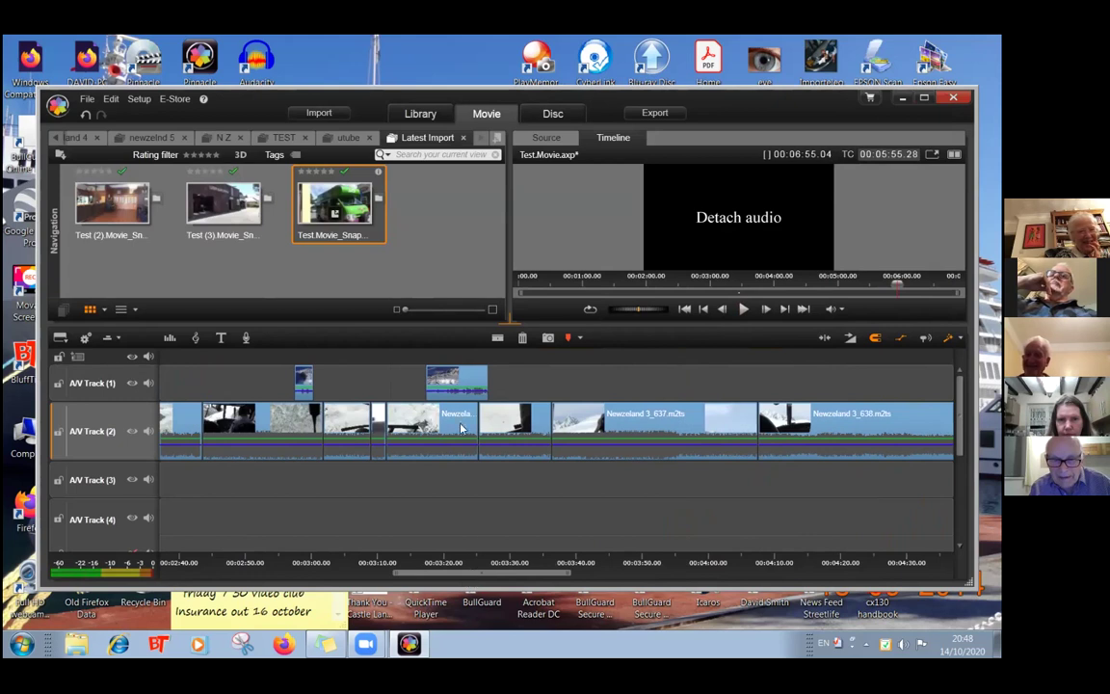
click(412, 356)
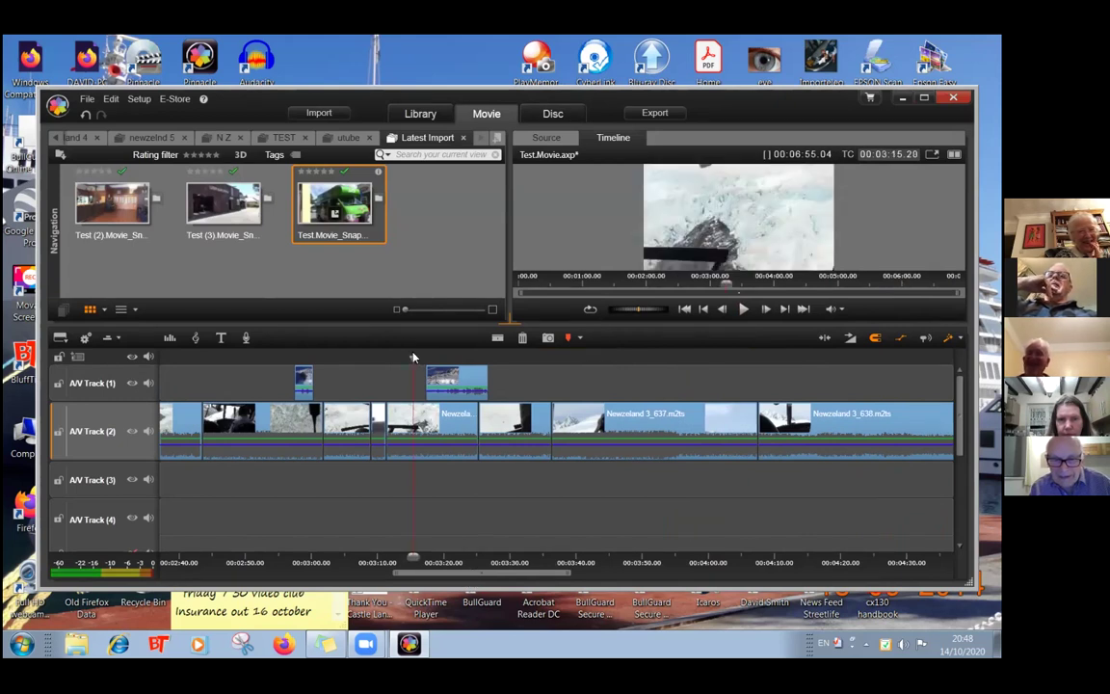
drag(412, 358, 422, 335)
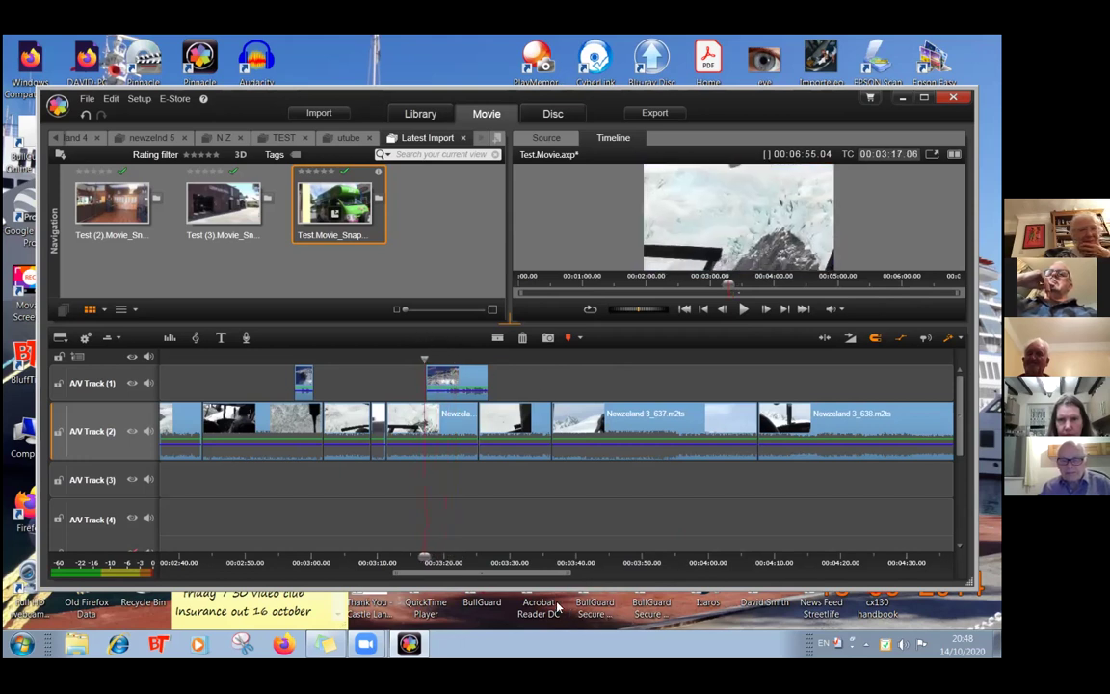
drag(528, 575, 495, 569)
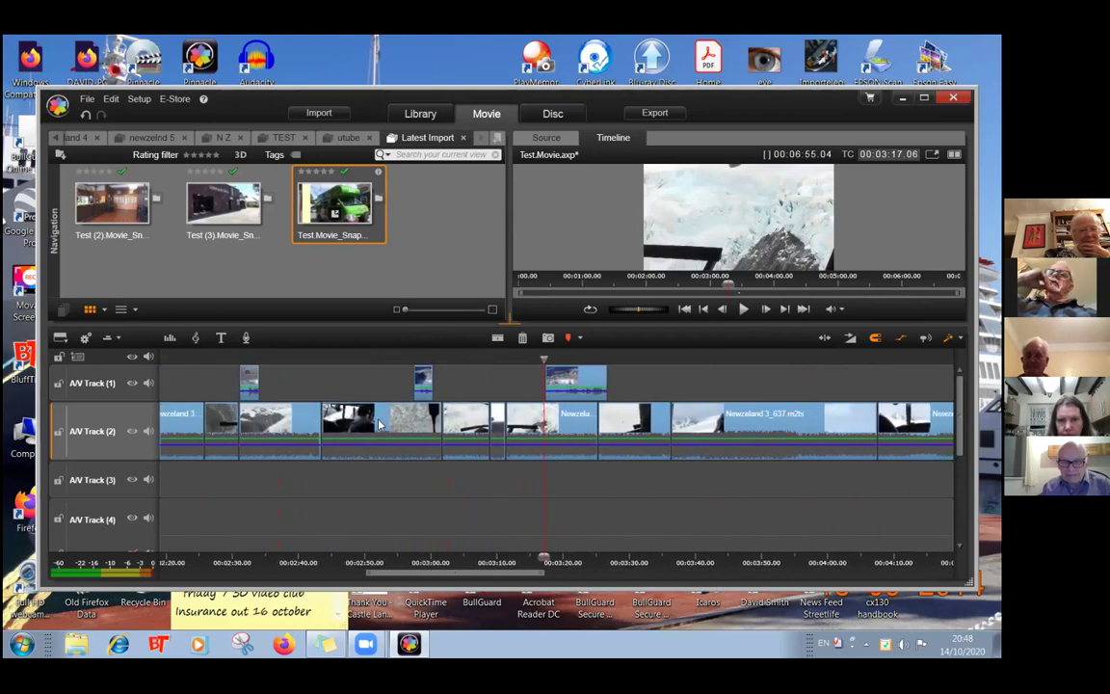
drag(242, 359, 259, 365)
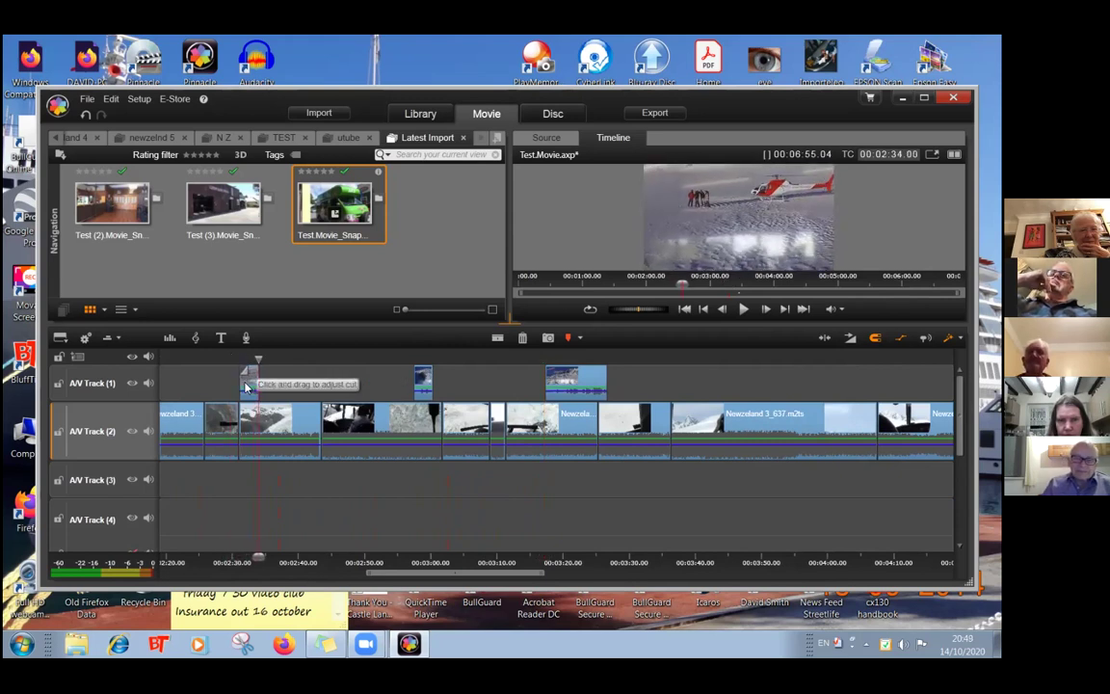
click(250, 380)
drag(252, 383, 680, 378)
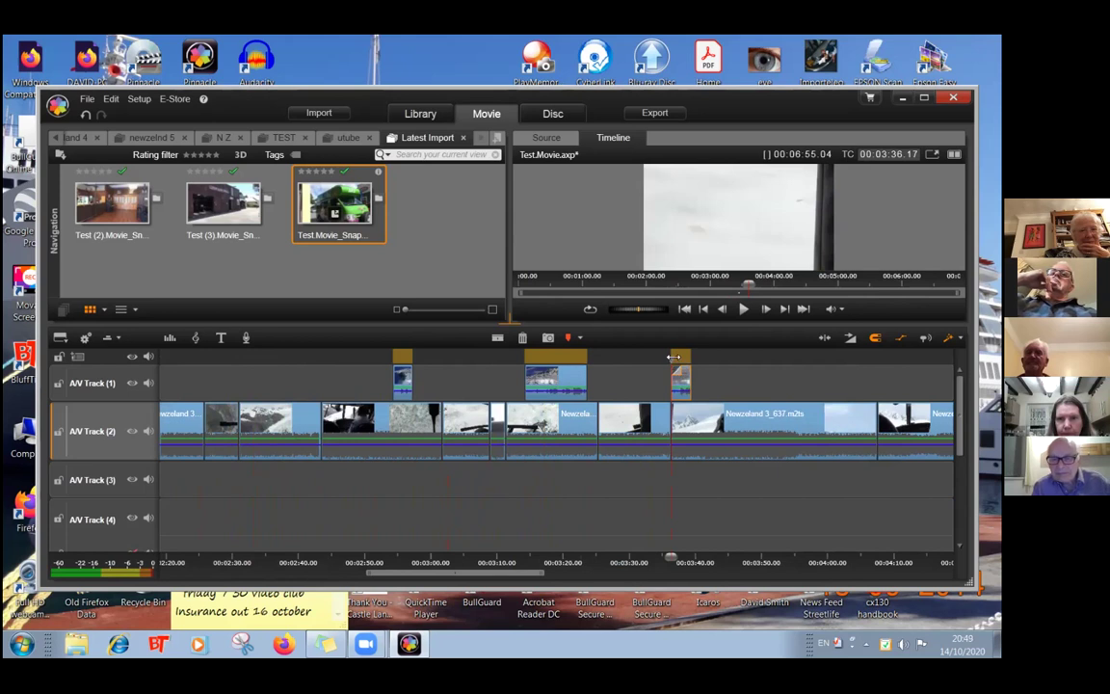
- Preview the helicopter footage around 00:05:00 and move the short helicopter overlay on A/V Track (1) to 00:04:48.17
drag(670, 359, 822, 357)
drag(824, 357, 819, 357)
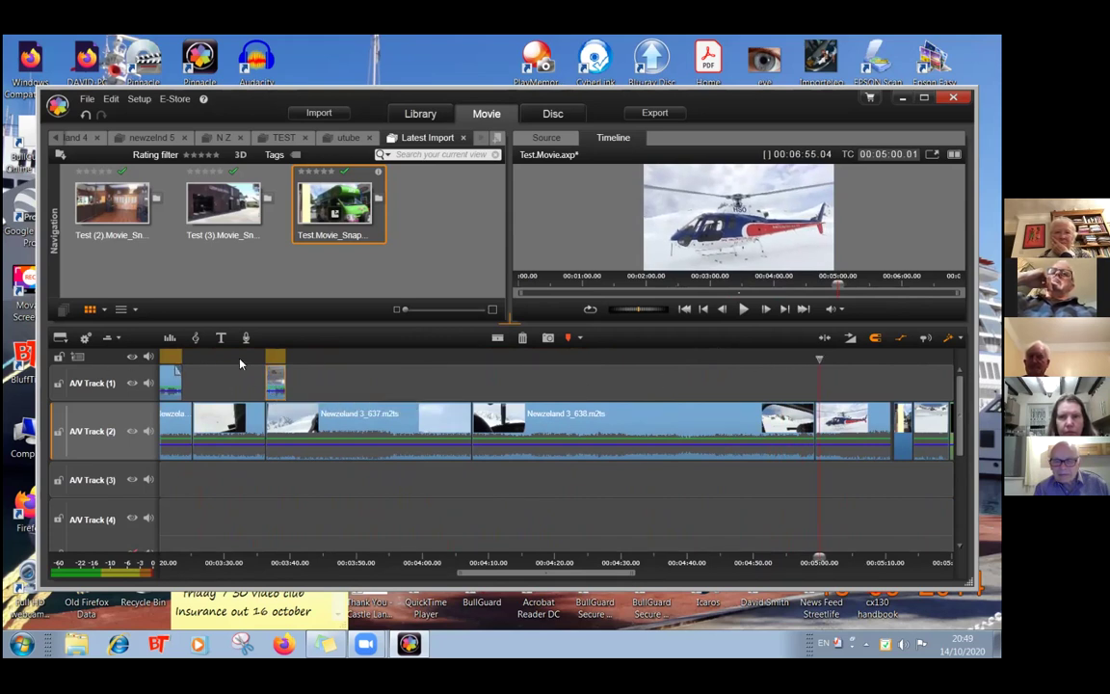
click(247, 358)
drag(247, 358, 846, 358)
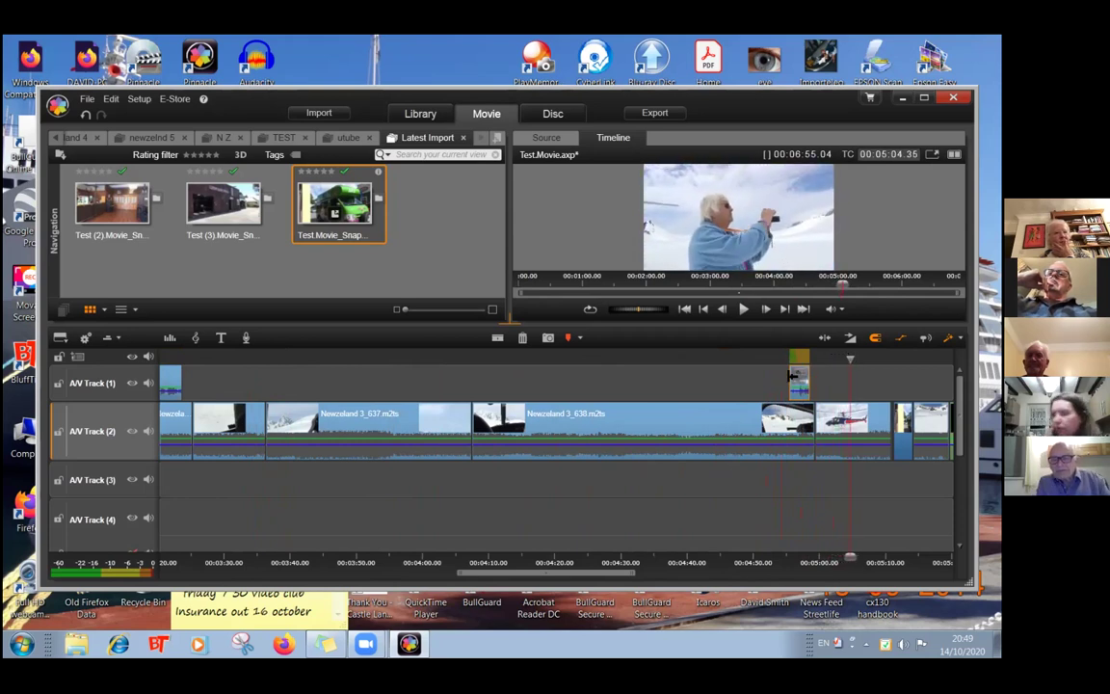
drag(798, 385, 752, 383)
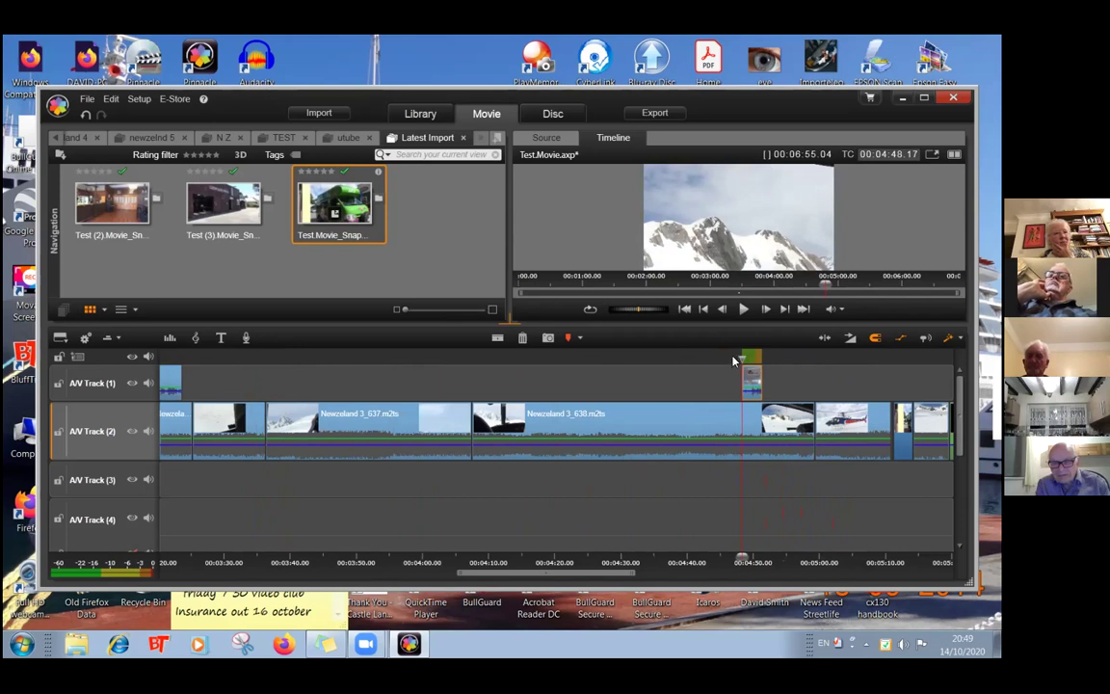
- Move the helicopter overlay back to about 00:04:42 above Newzeland 3_638.m2ts and play through that section
drag(748, 359, 710, 379)
click(684, 356)
click(743, 308)
click(742, 309)
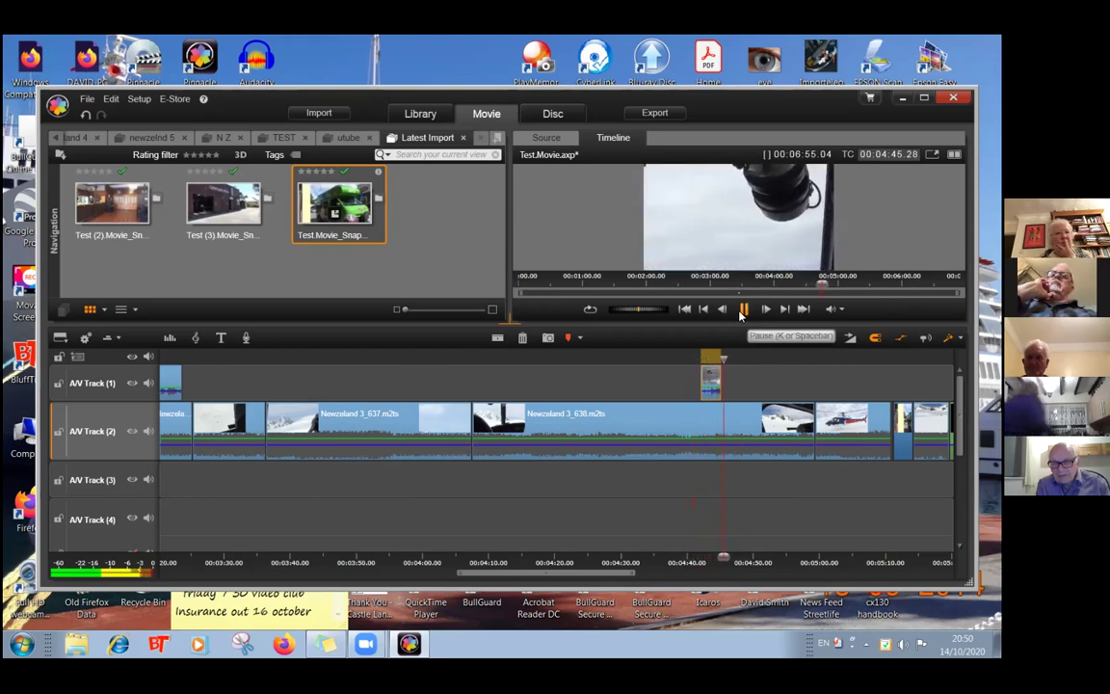
click(743, 309)
- Move the helicopter overlay to about 00:04:55 on A/V Track (1), just before the helicopter clip below, and play the transition
drag(709, 386, 800, 391)
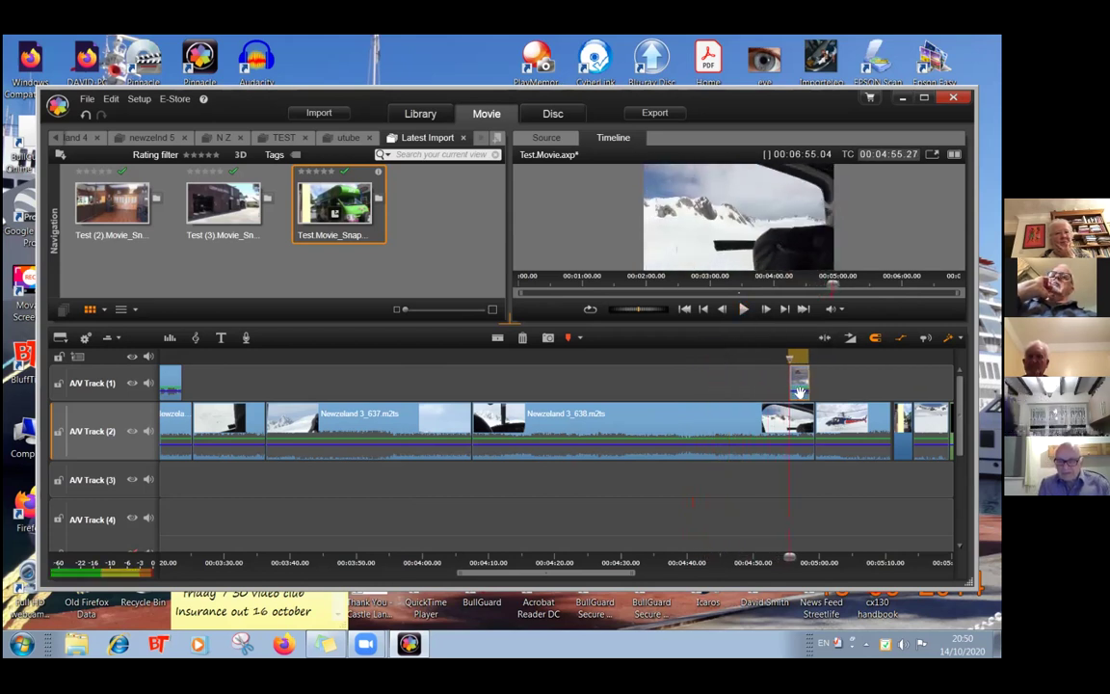
click(744, 310)
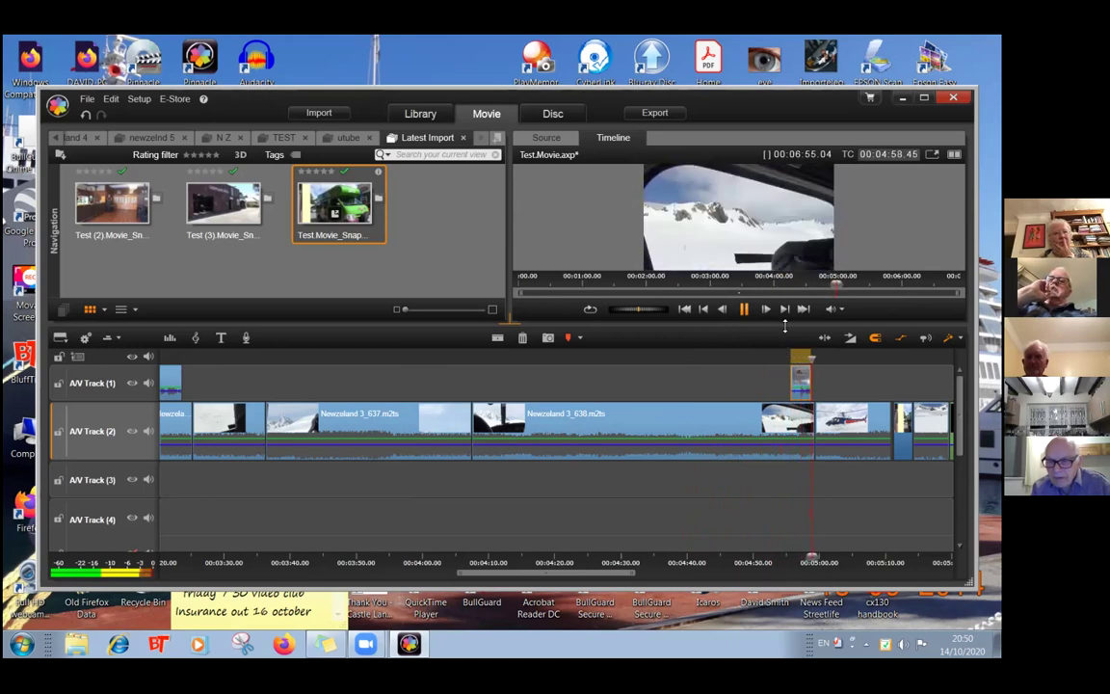
key(space)
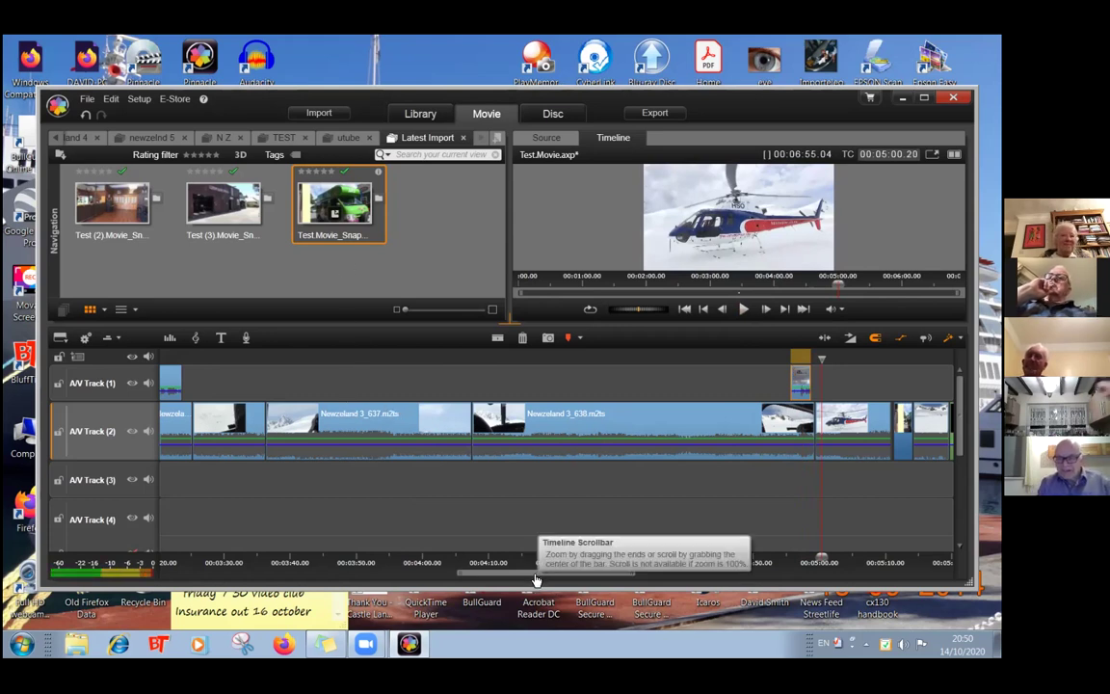
- Move the dark CapturedMovie068_converted.mp4 clip near the movie's end from A/V Track (1) down to A/V Track (2) at 00:06:32.28
scroll(540, 581, right, 1)
drag(557, 578, 694, 567)
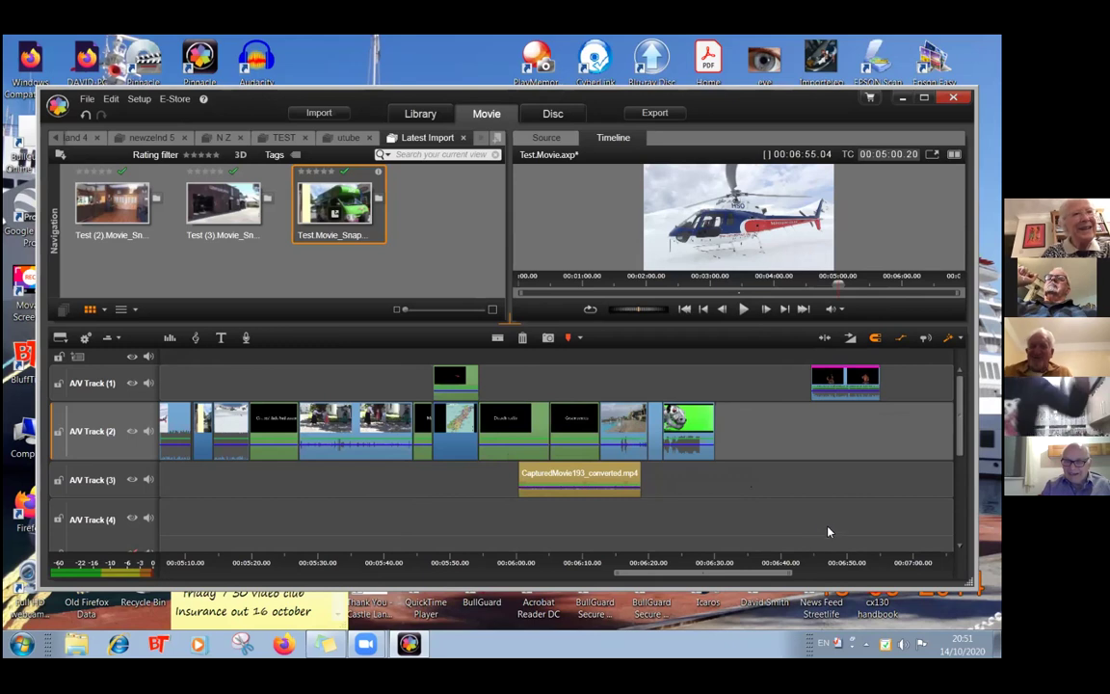
drag(837, 394, 762, 441)
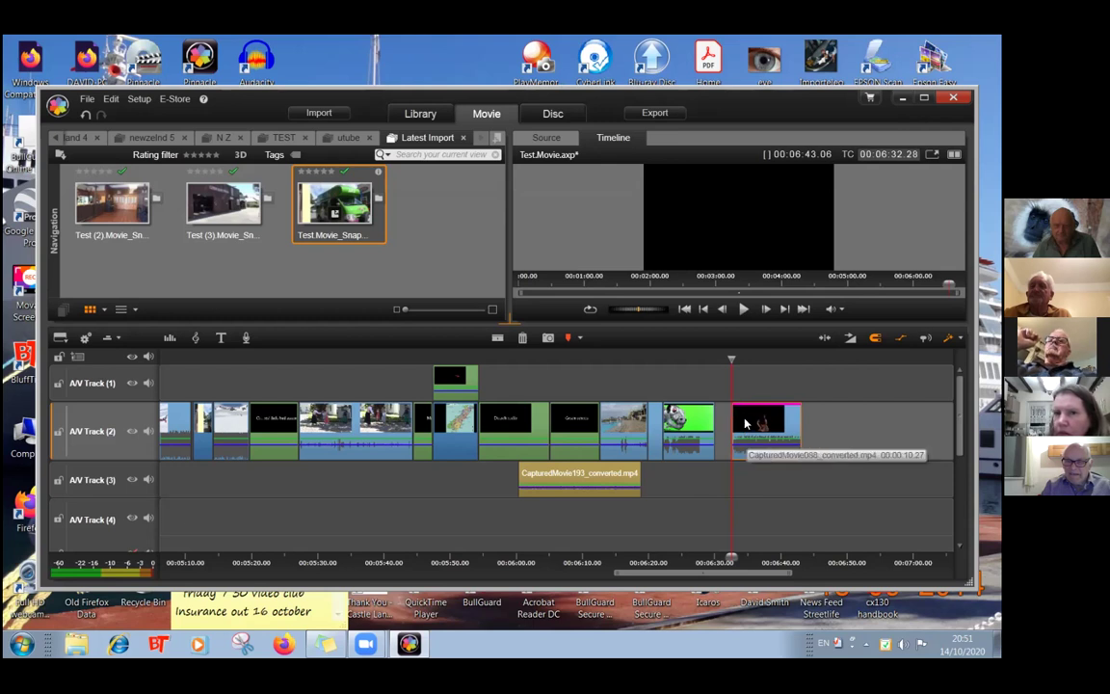
- Examine the options for deleting or editing the effect on the CapturedMovie068_converted.mp4 clip without choosing any
right_click(750, 421)
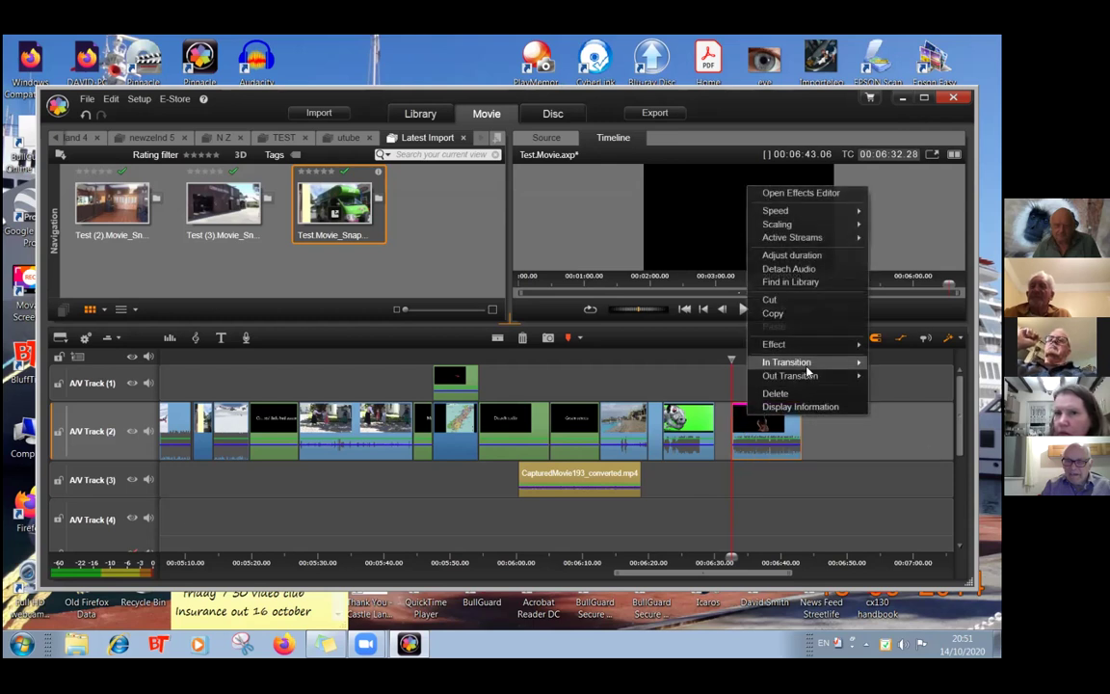
mouse_move(808, 371)
mouse_move(831, 350)
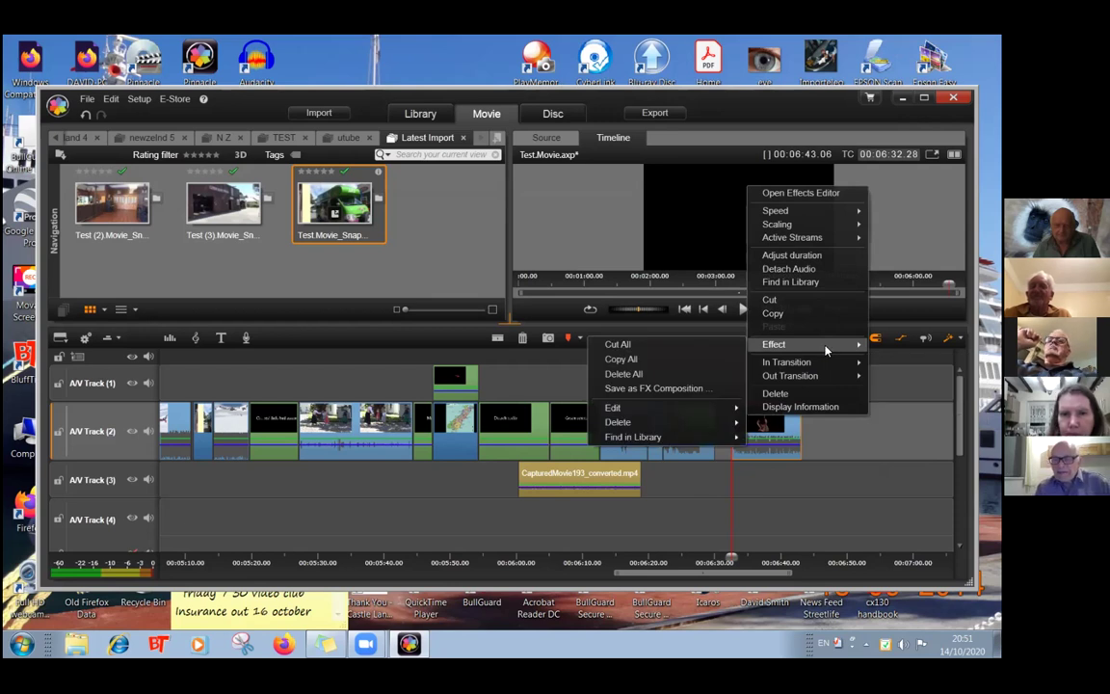
mouse_move(617, 424)
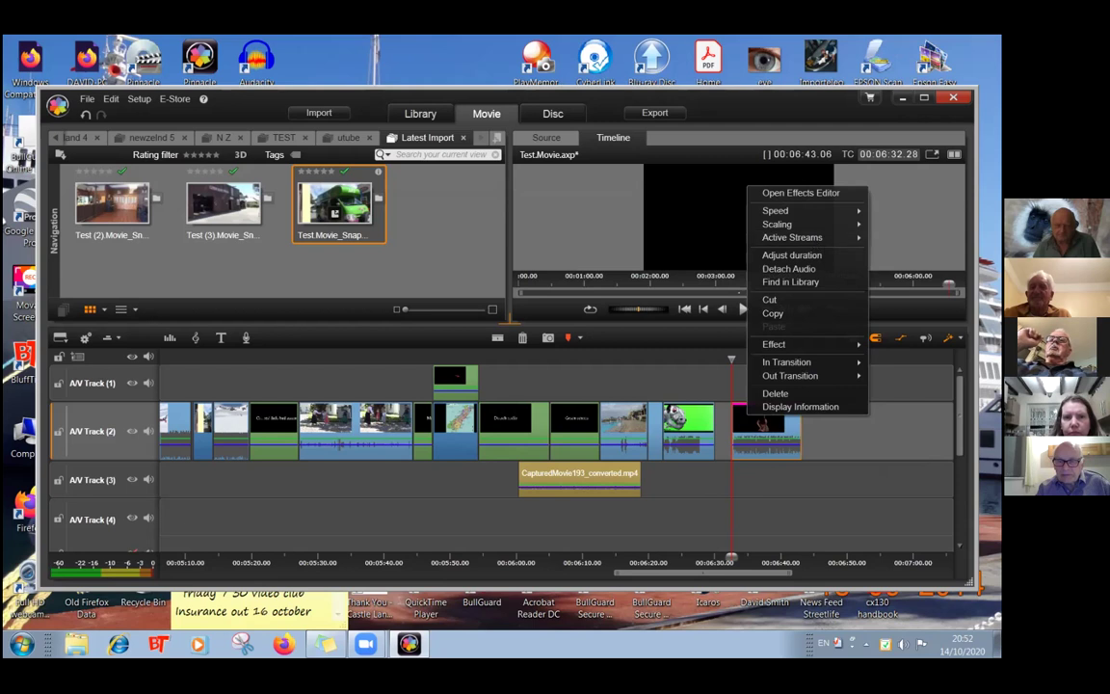
click(874, 521)
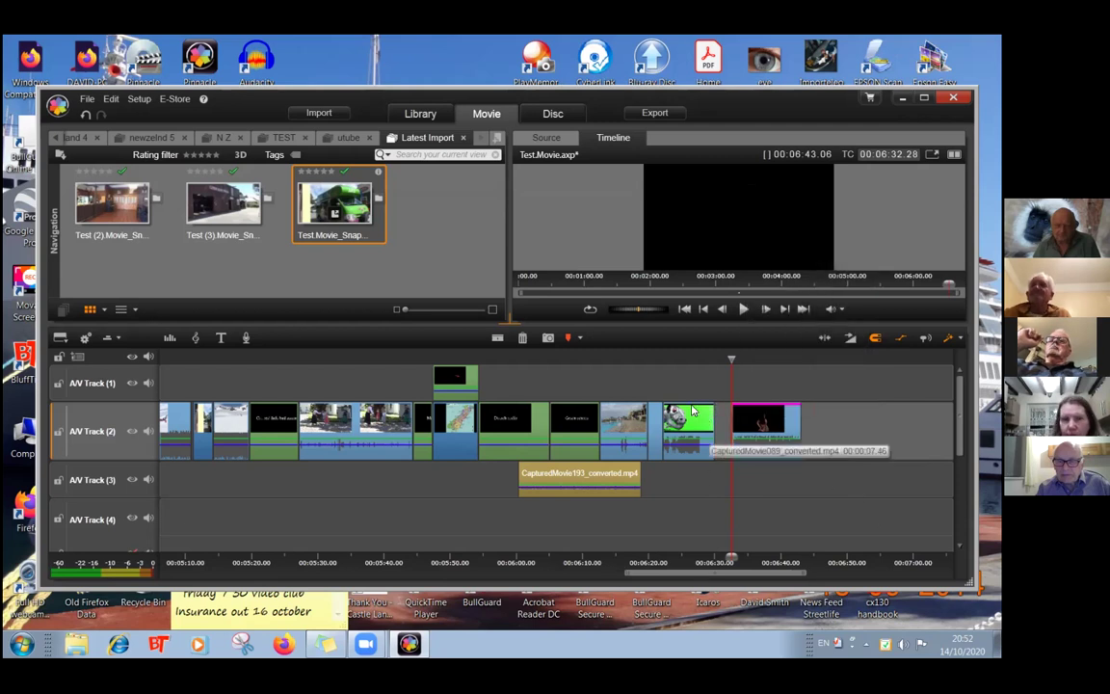
- Move the green-screen robot clip to A/V Track (1), the dark clip after it to 00:06:34.40, and the beach clip beneath the robot at 00:06:22.07
drag(728, 363, 683, 371)
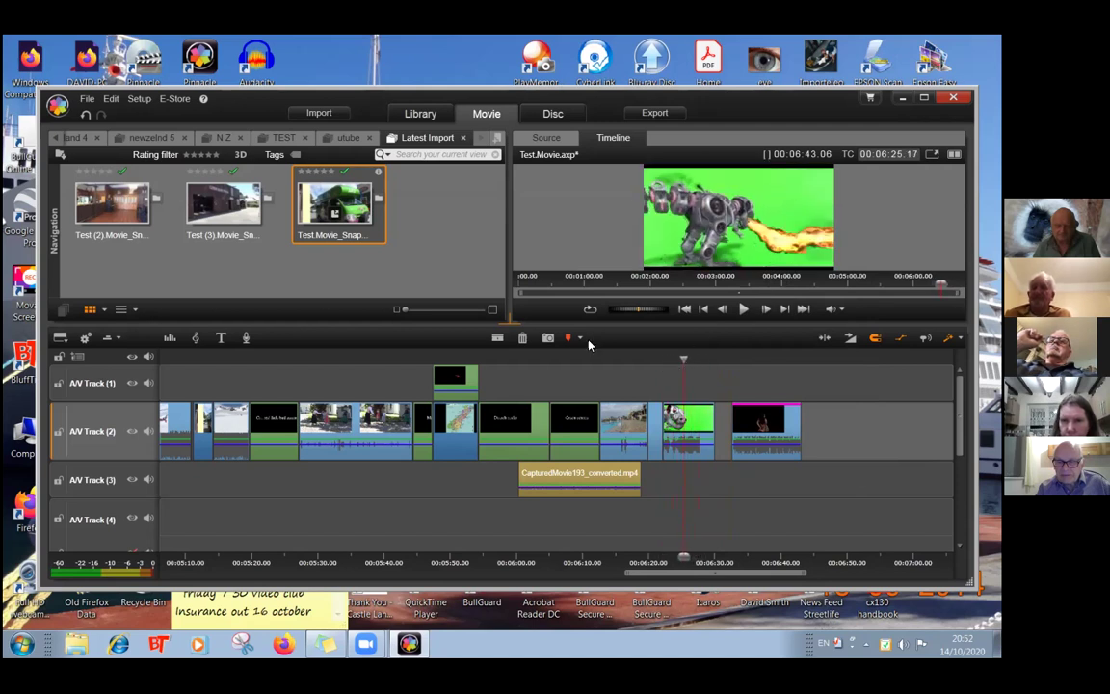
drag(509, 321, 501, 334)
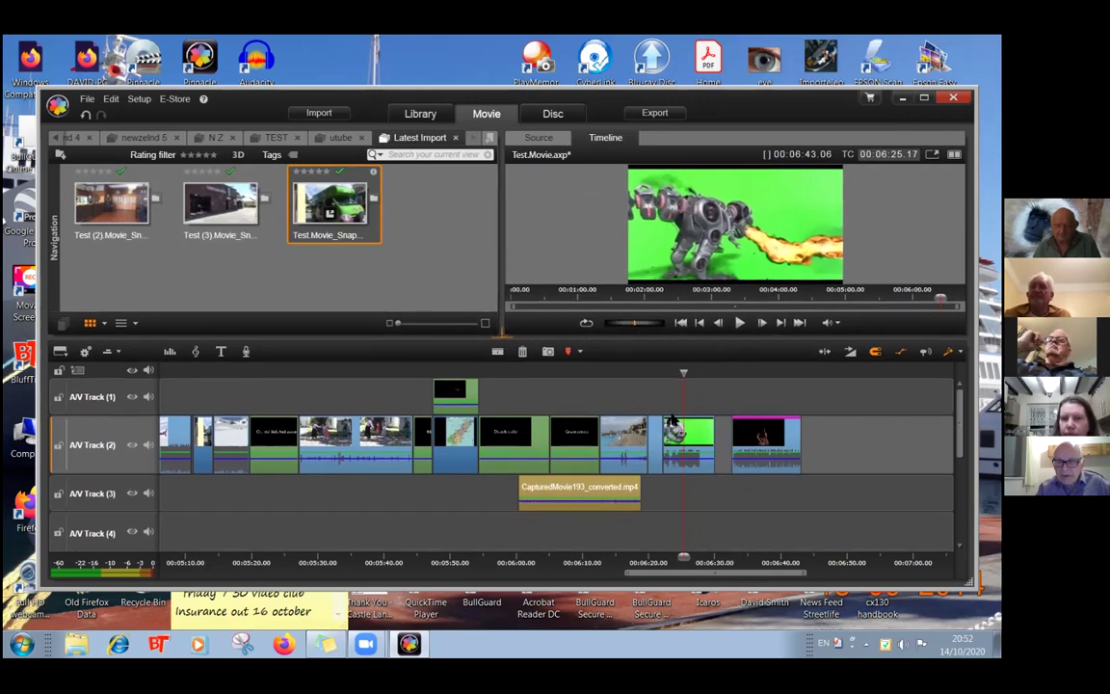
drag(687, 441, 773, 434)
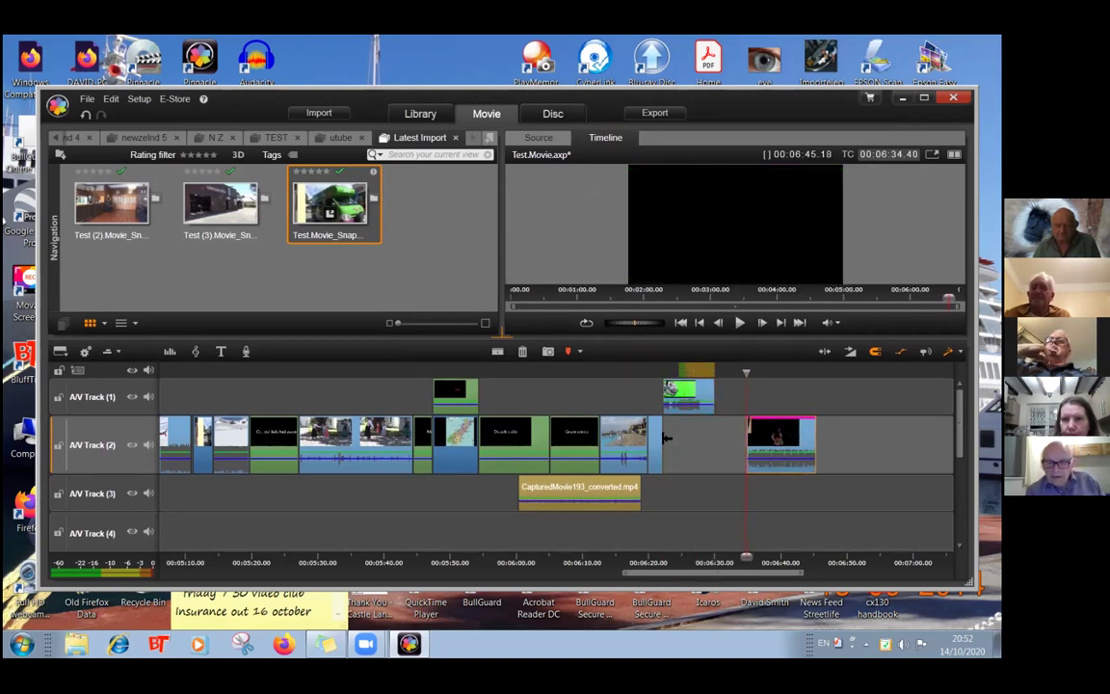
drag(618, 441, 672, 436)
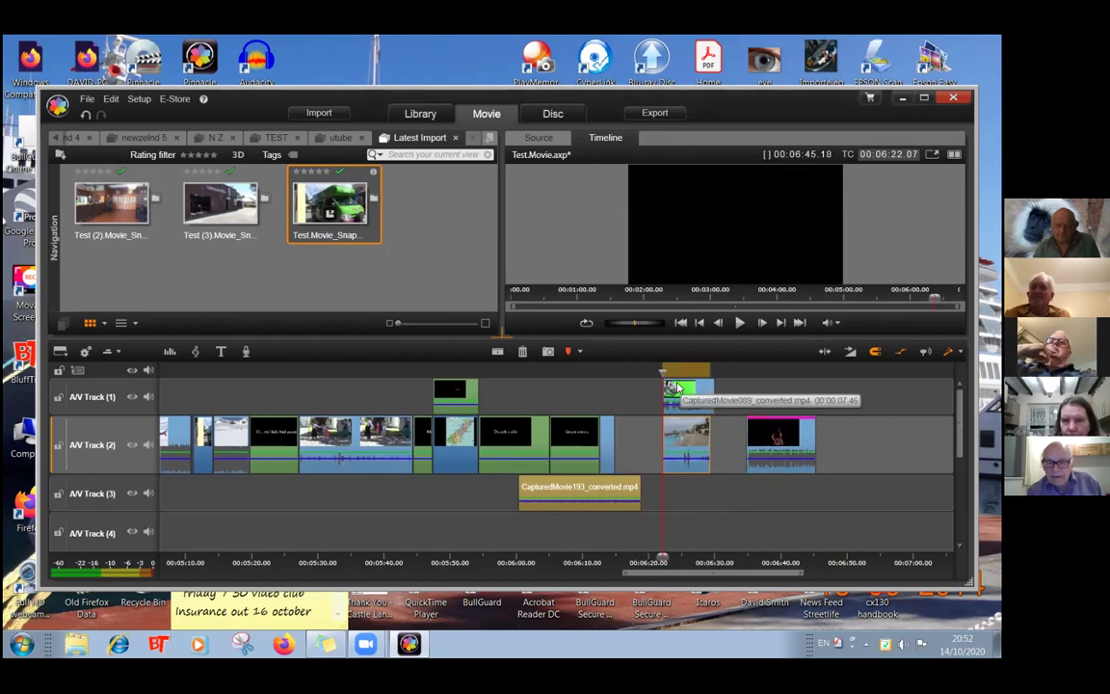
- Apply the StudioChromaKeyer effect to the green-screen robot clip CapturedMovie089_converted.mp4 on A/V Track (1)
right_click(677, 388)
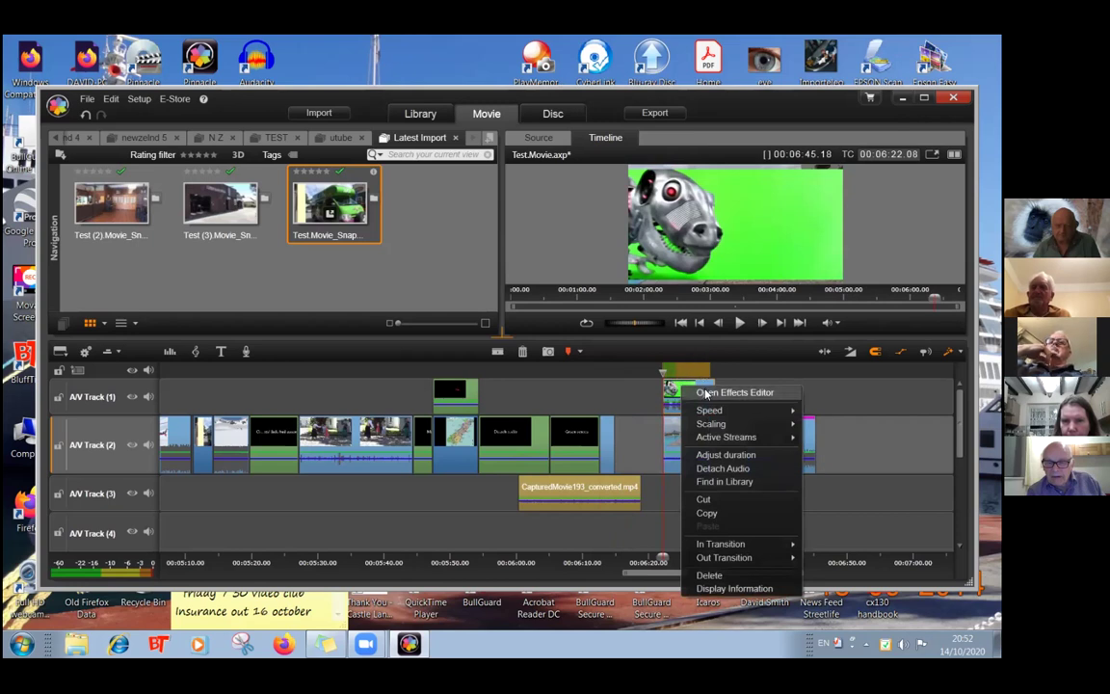
click(707, 394)
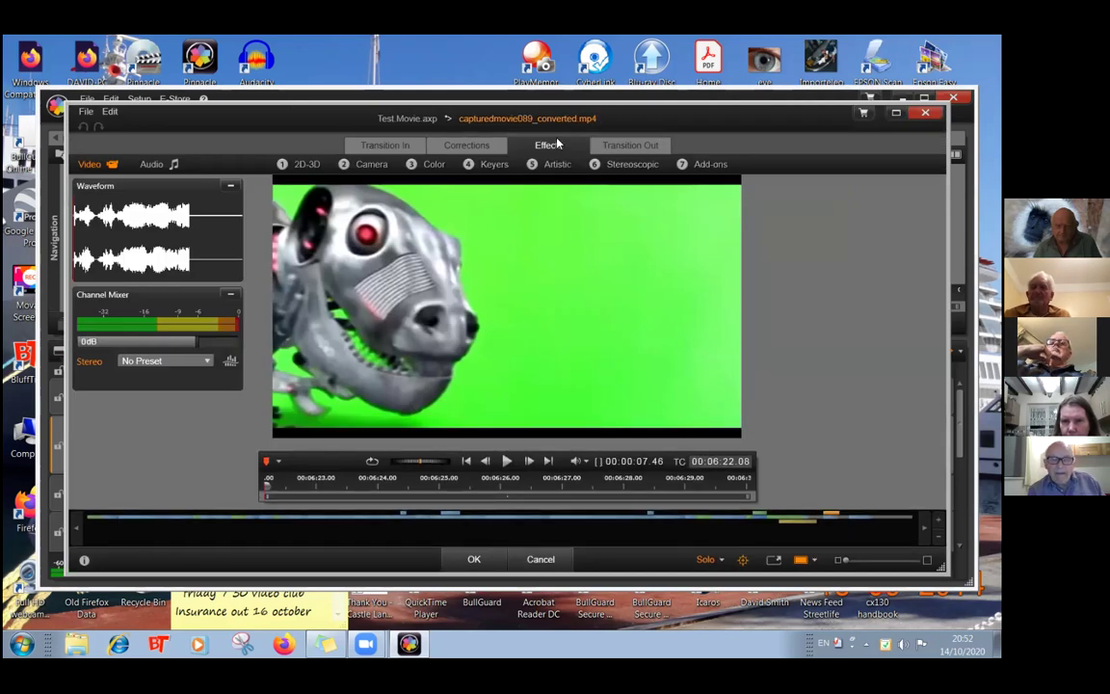
click(492, 165)
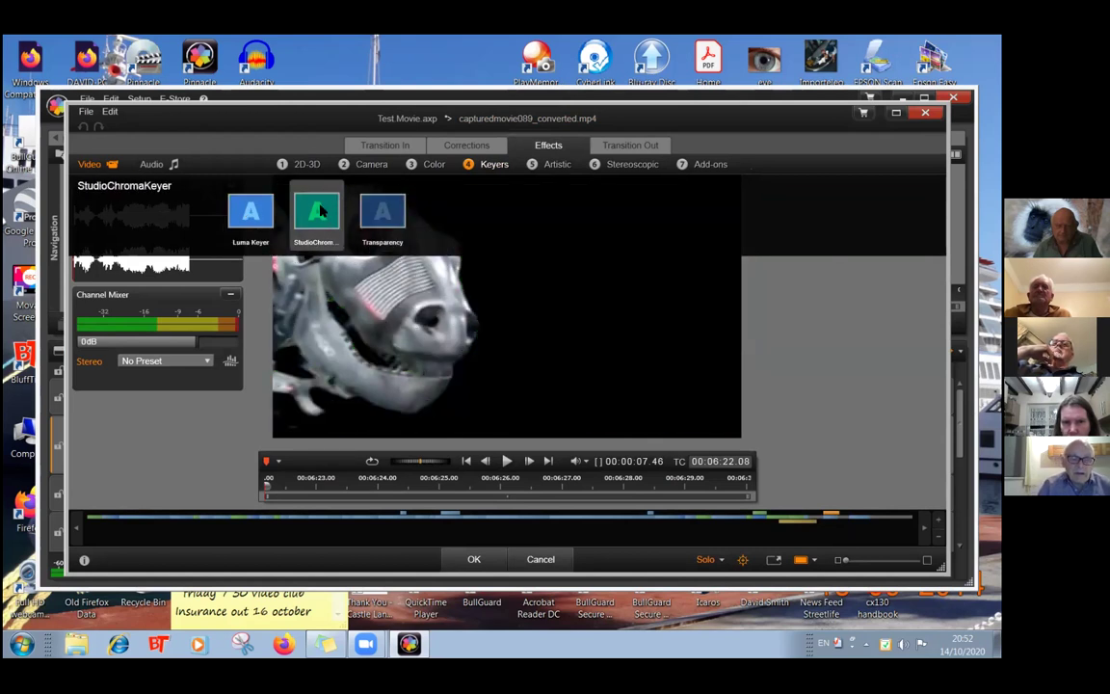
click(320, 207)
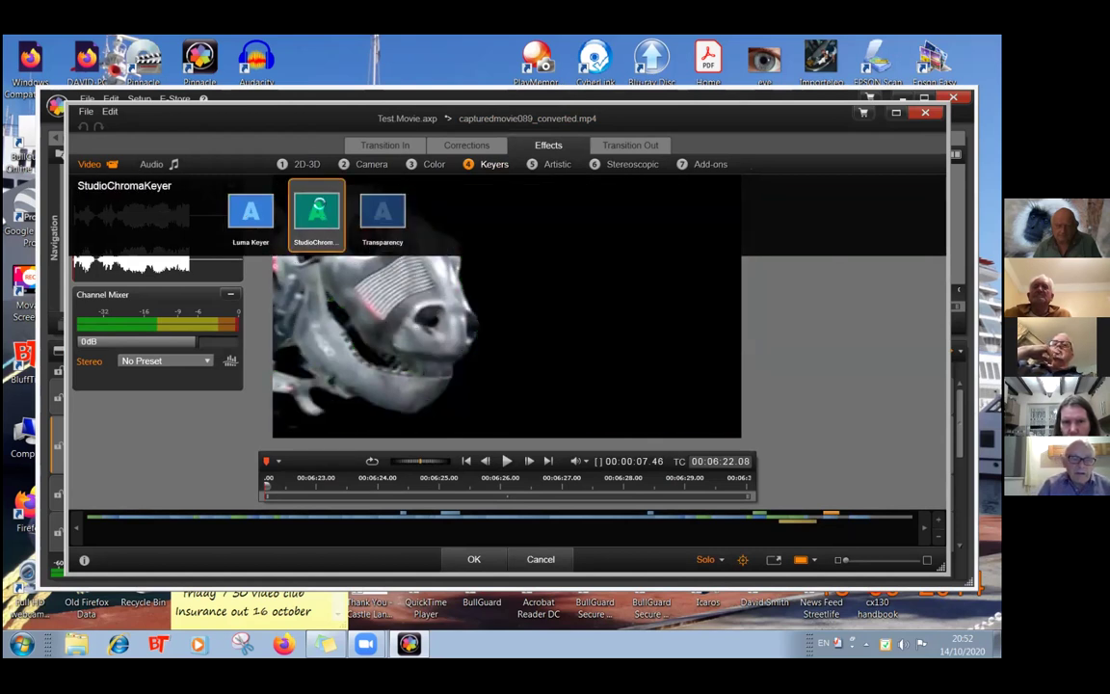
double_click(318, 207)
click(462, 560)
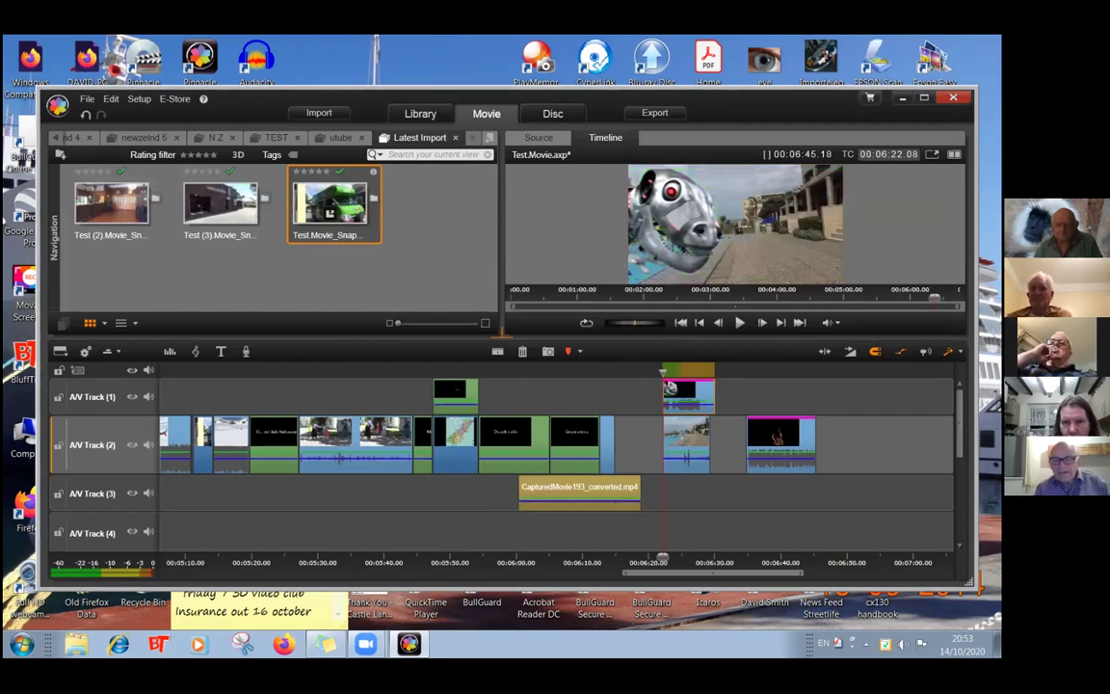
- Play the keyed robot clip over the beach footage full screen, then return to the timeline and stop playback
click(932, 154)
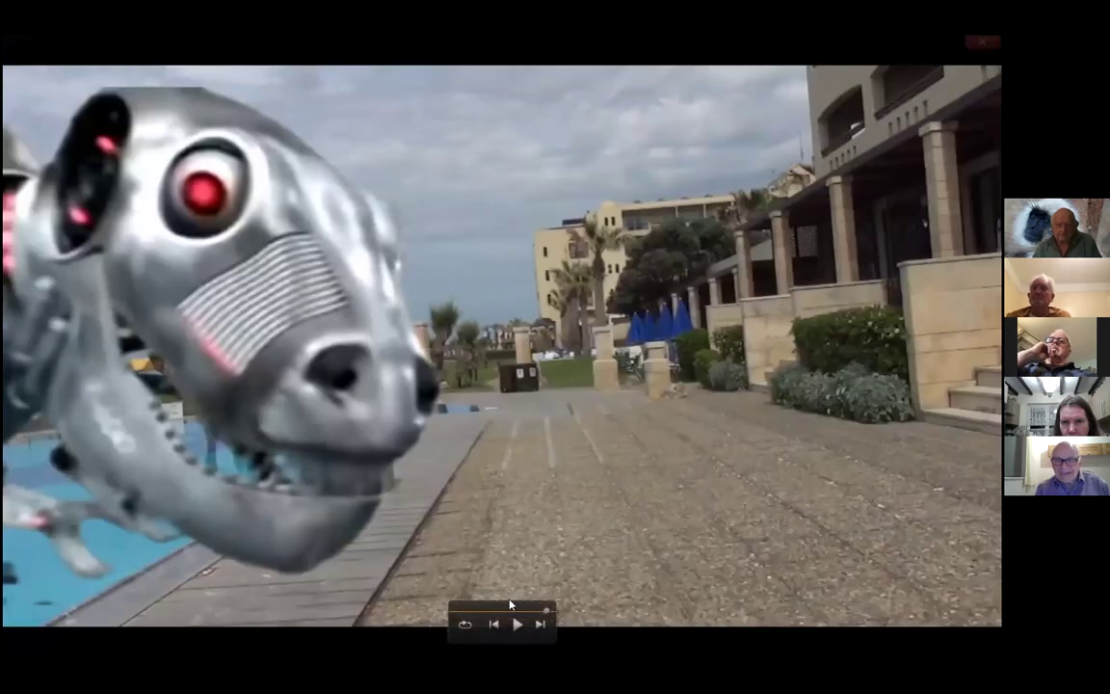
click(516, 625)
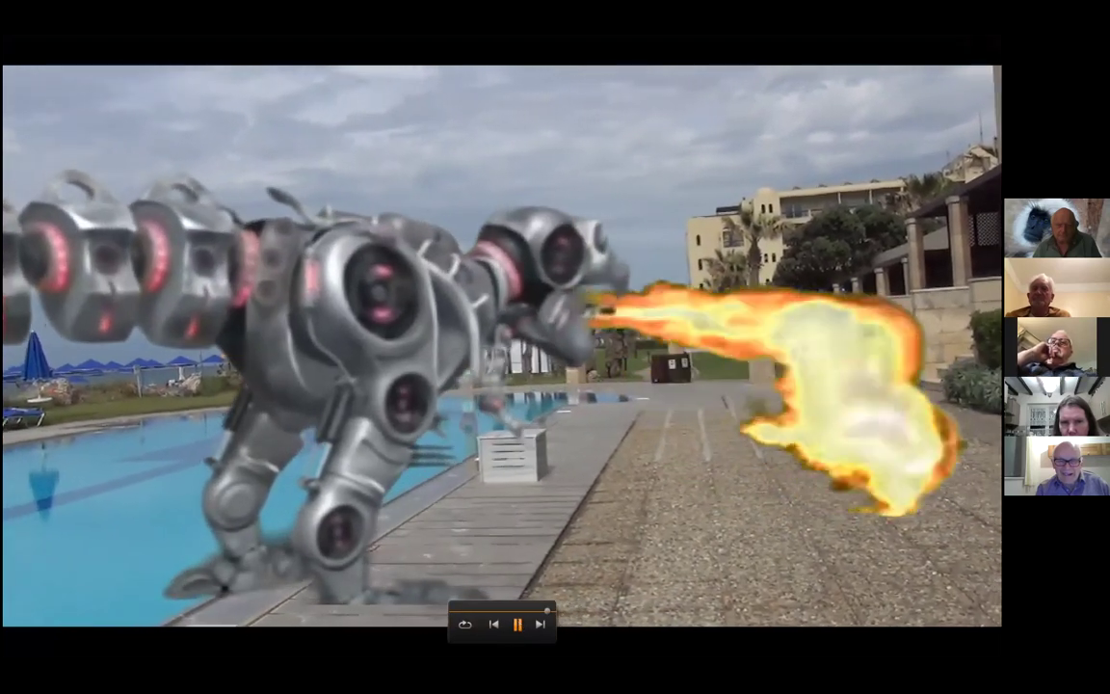
key(Escape)
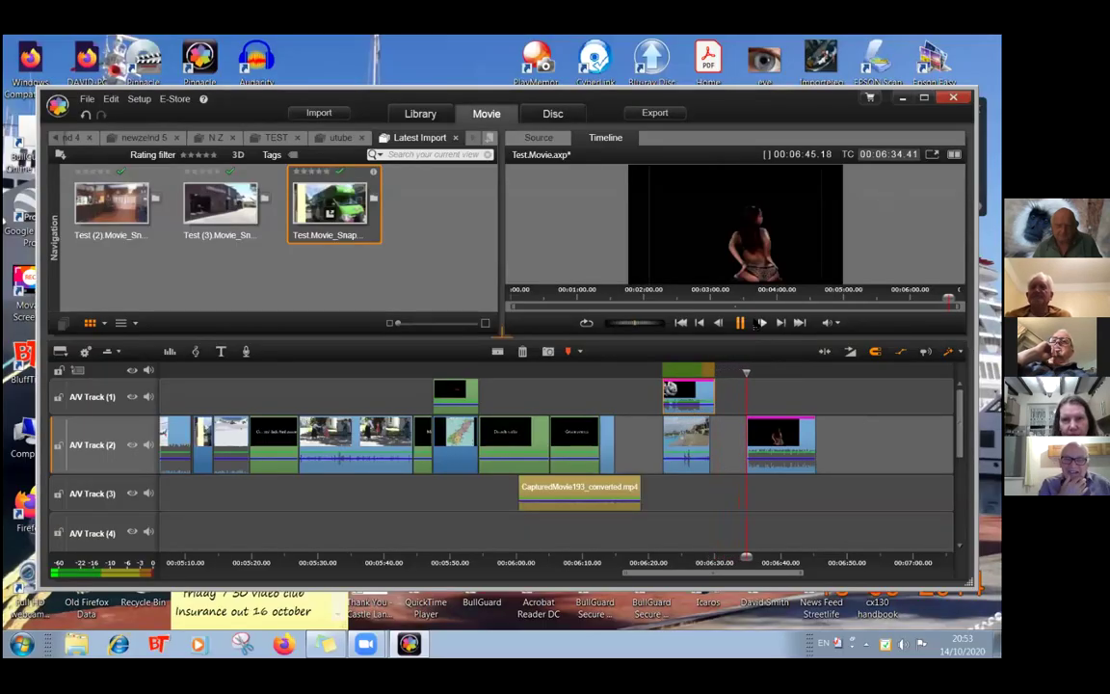
key(space)
- Put the dark CapturedMovie068_converted.mp4 clip above the beach clip in place of the robot clip, and play the result full screen
drag(692, 391, 834, 386)
drag(779, 439, 696, 389)
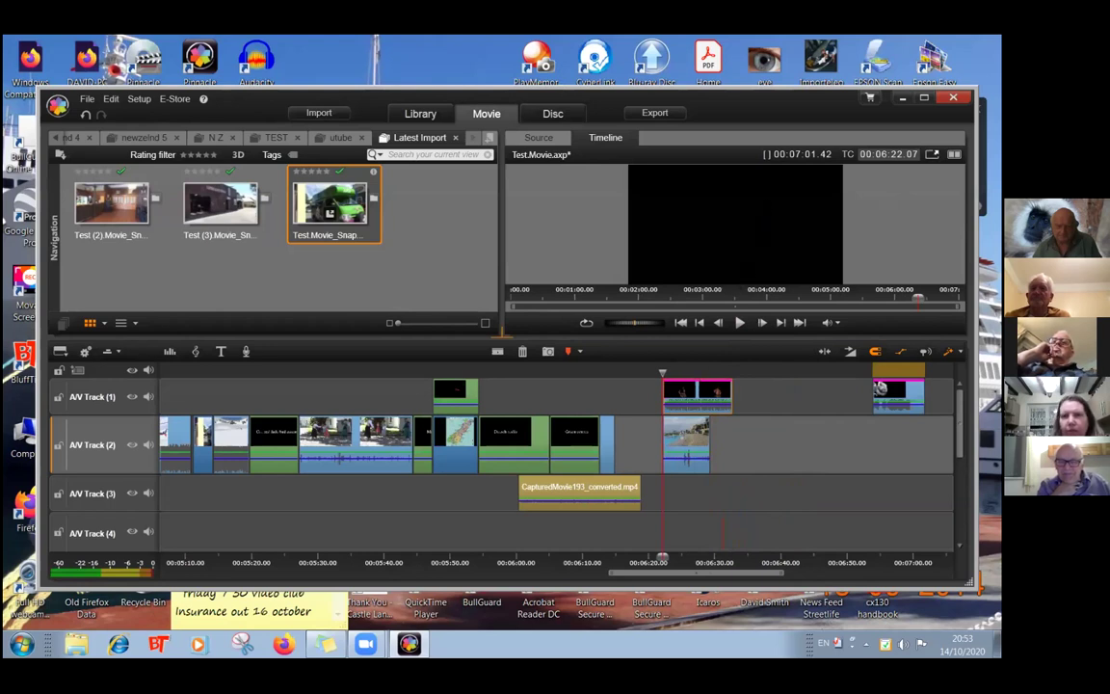
key(alt+Return)
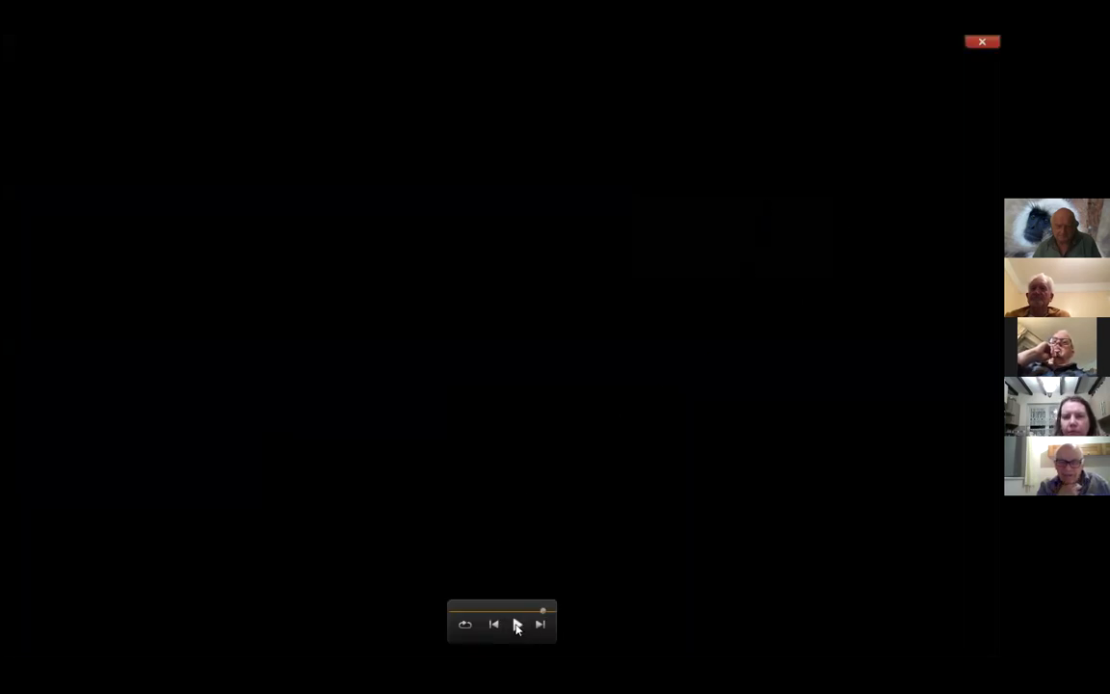
click(516, 624)
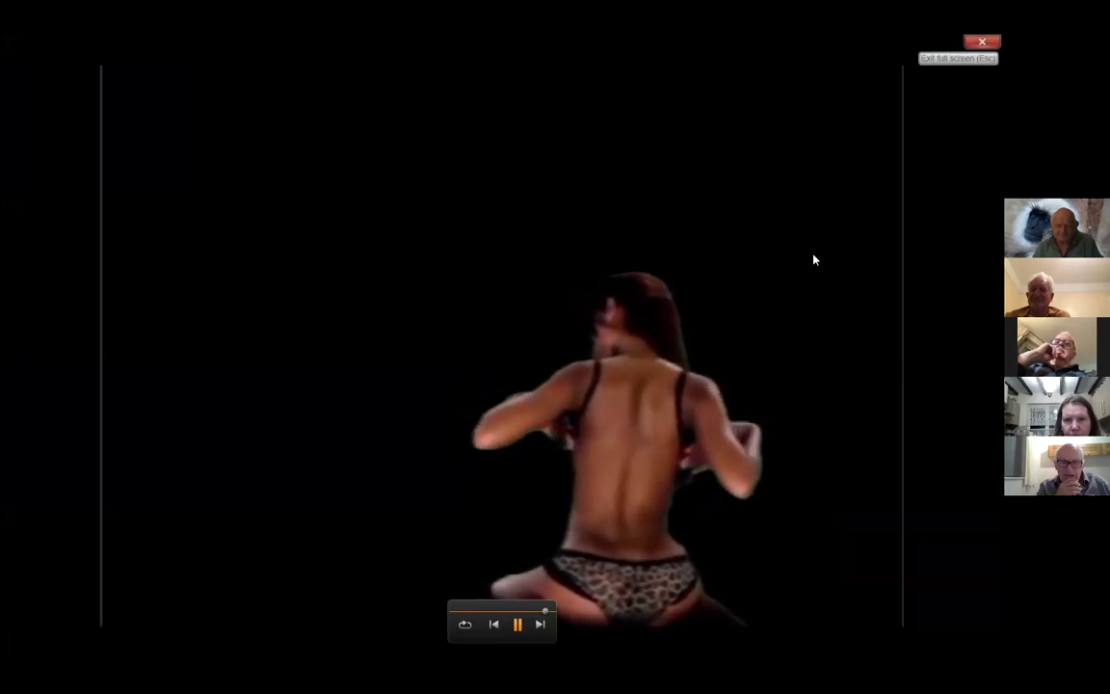
key(Escape)
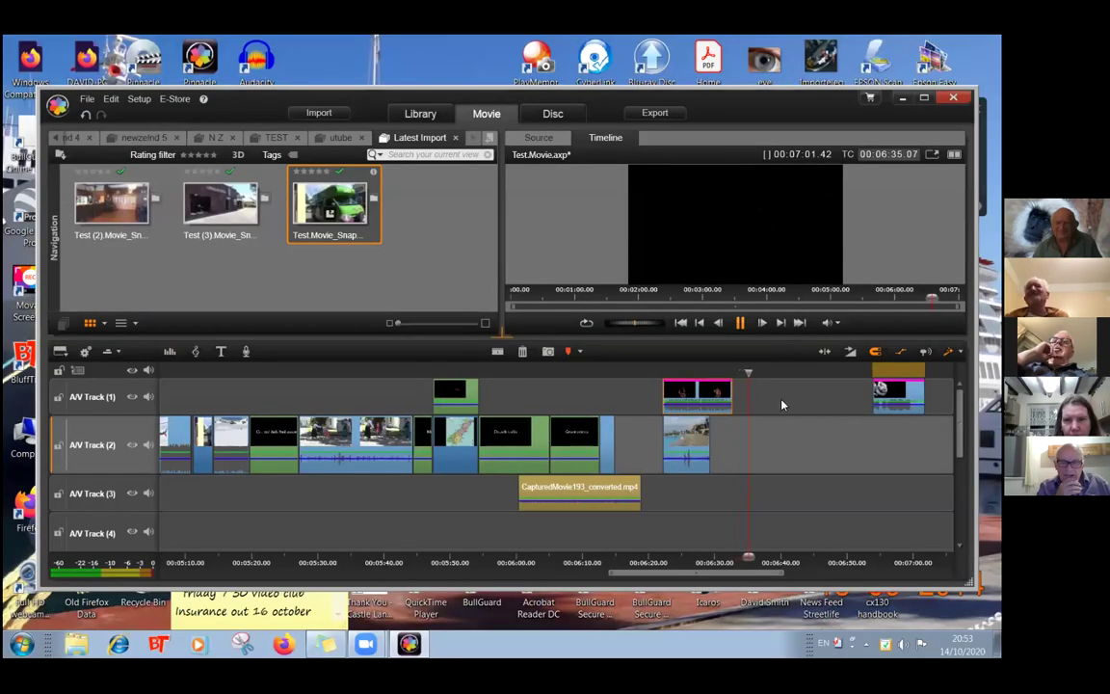
click(740, 323)
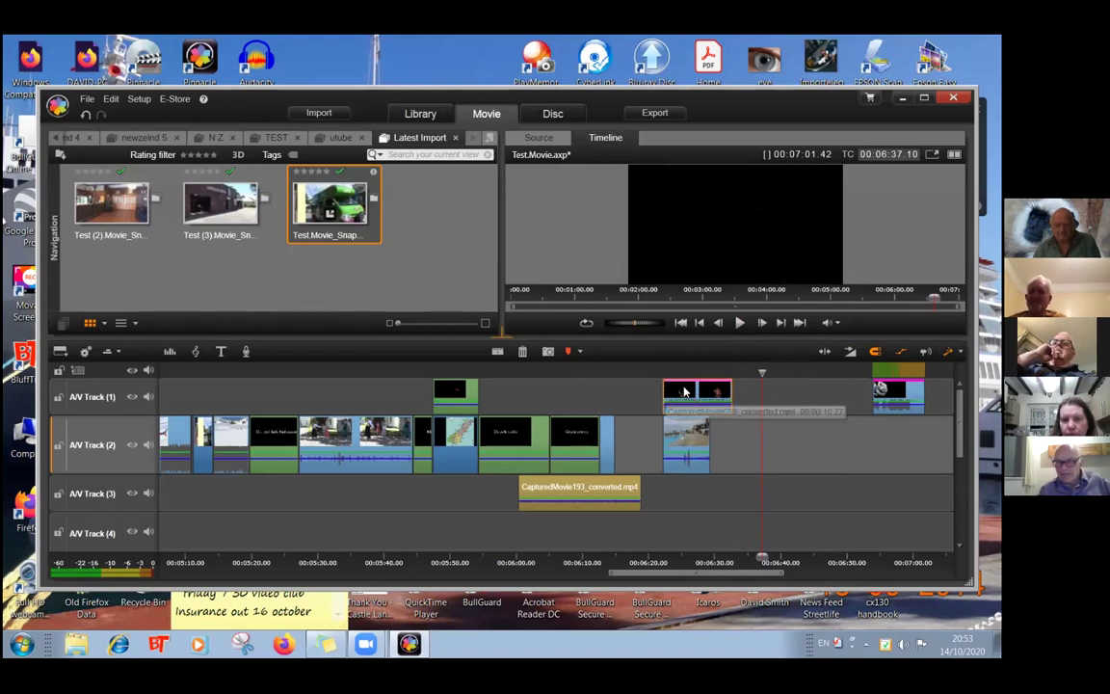
- Return the robot clip to 00:06:22.07 above the beach clip, with the dark clip farther along A/V Track (1), and play it full screen
mouse_move(697, 395)
mouse_down()
mouse_move(815, 395)
mouse_move(656, 397)
mouse_move(679, 397)
mouse_up()
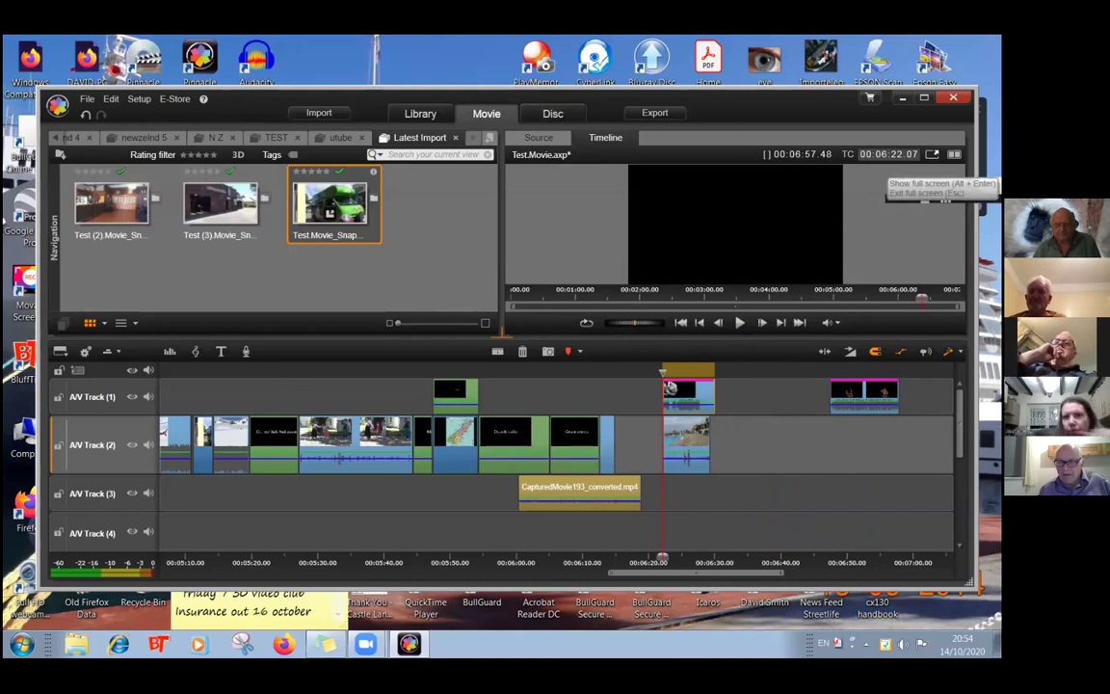
click(932, 155)
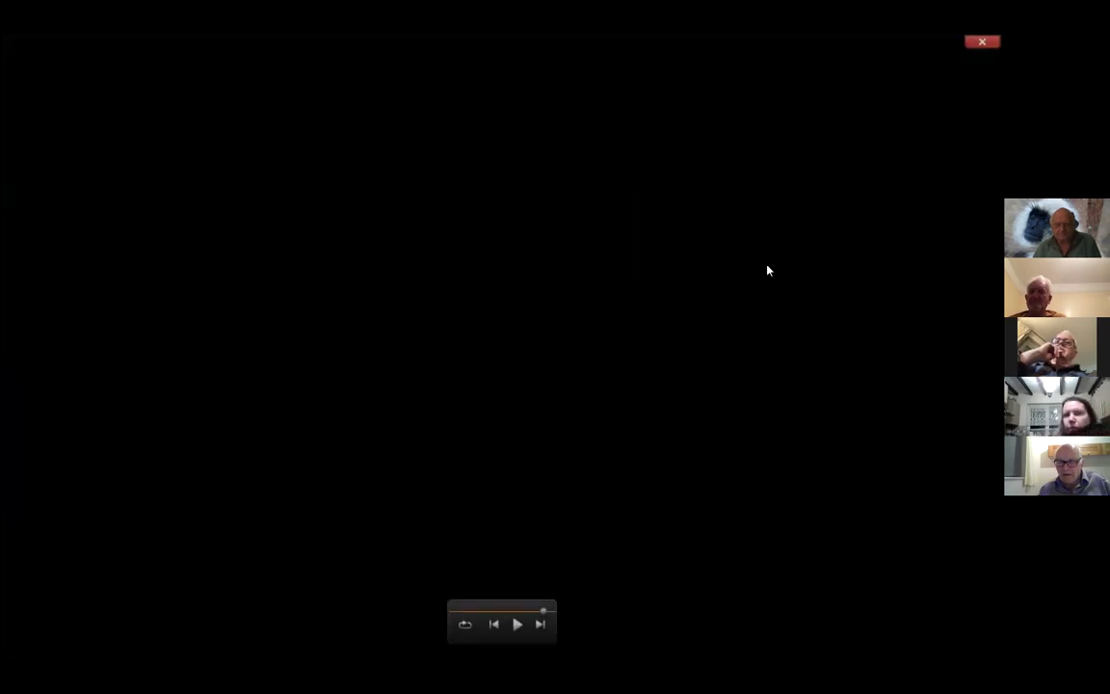
click(517, 625)
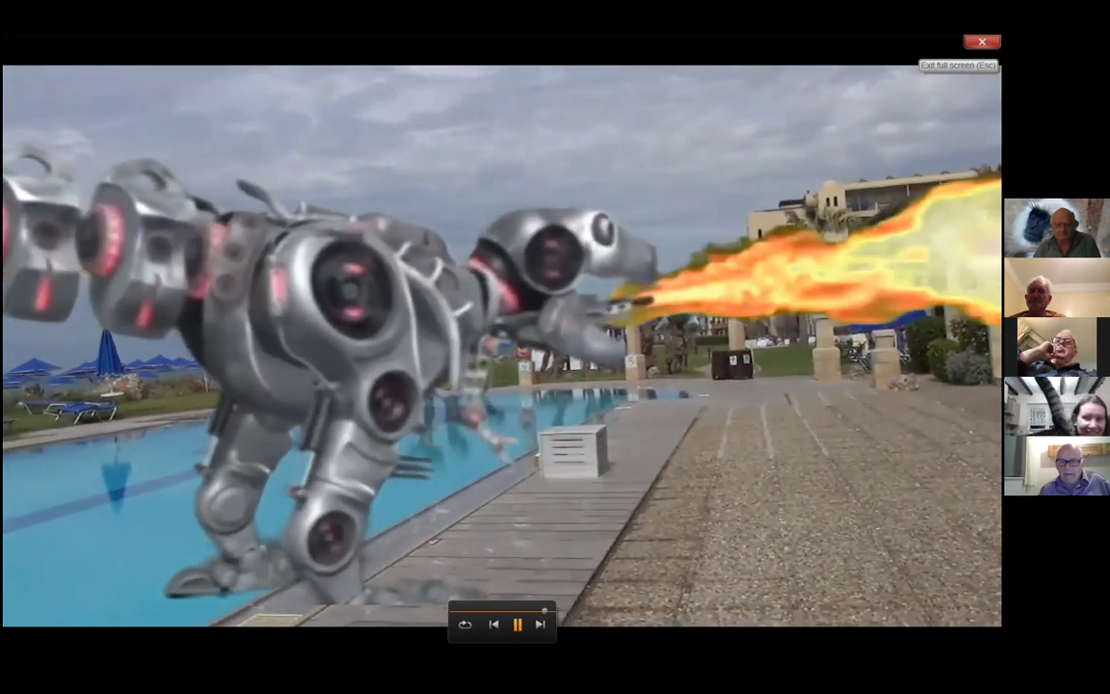
click(982, 42)
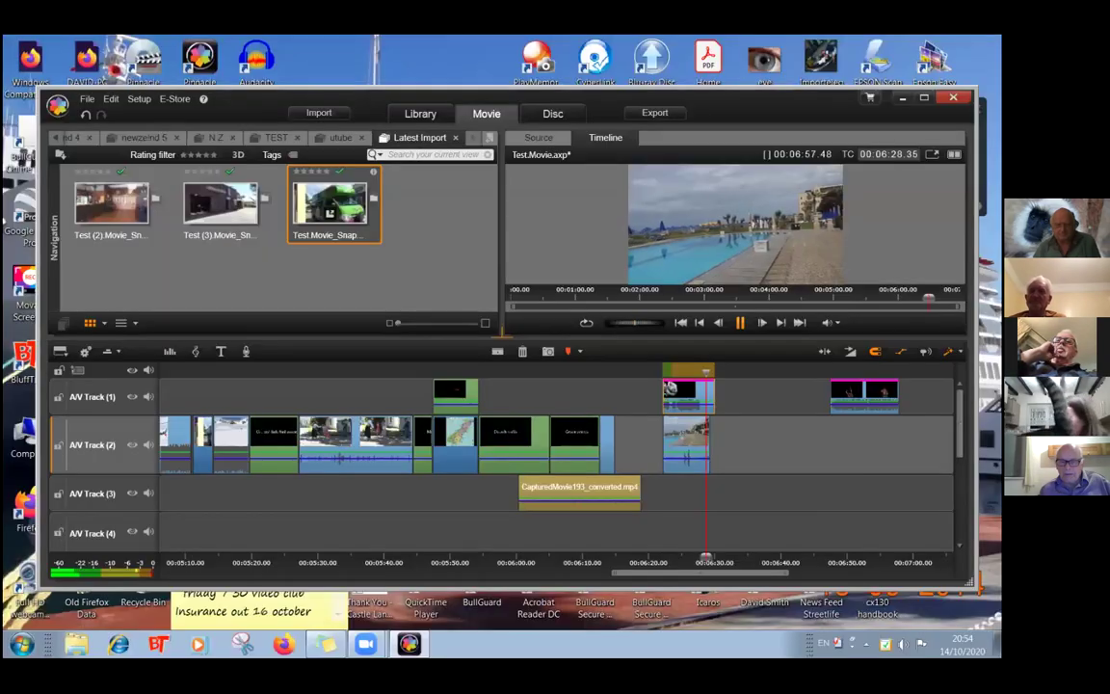
click(742, 323)
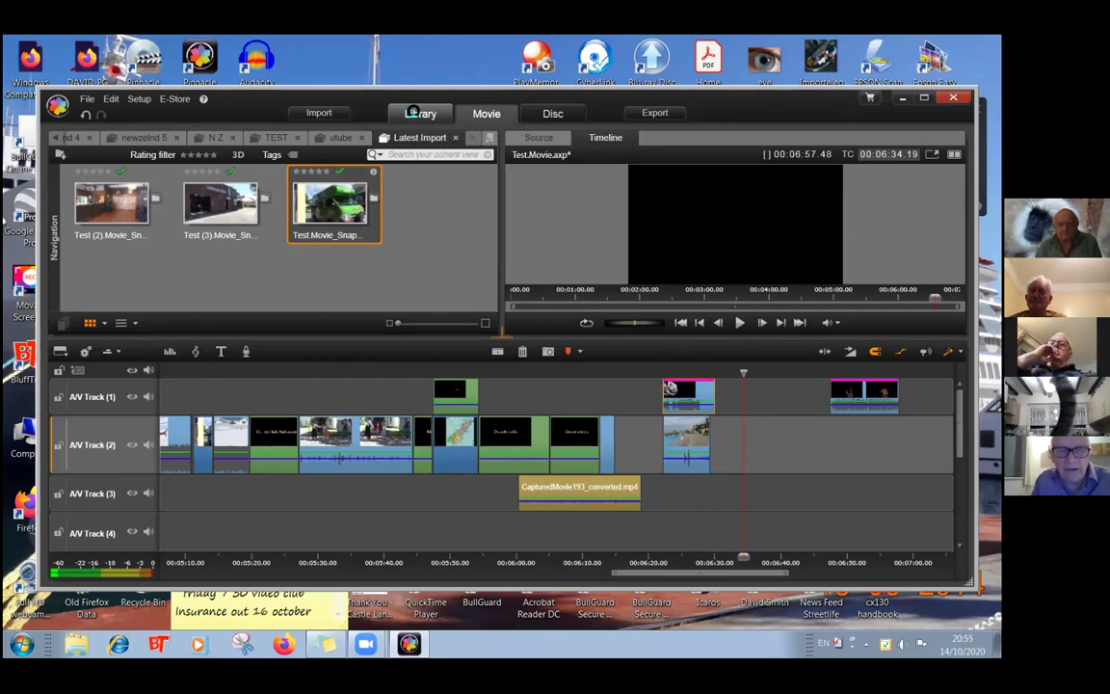
- Find the airplane clip australia 2_393.mp4 in the library's Green Screen collection and place it on A/V Track (1) at 00:06:38.28
click(414, 113)
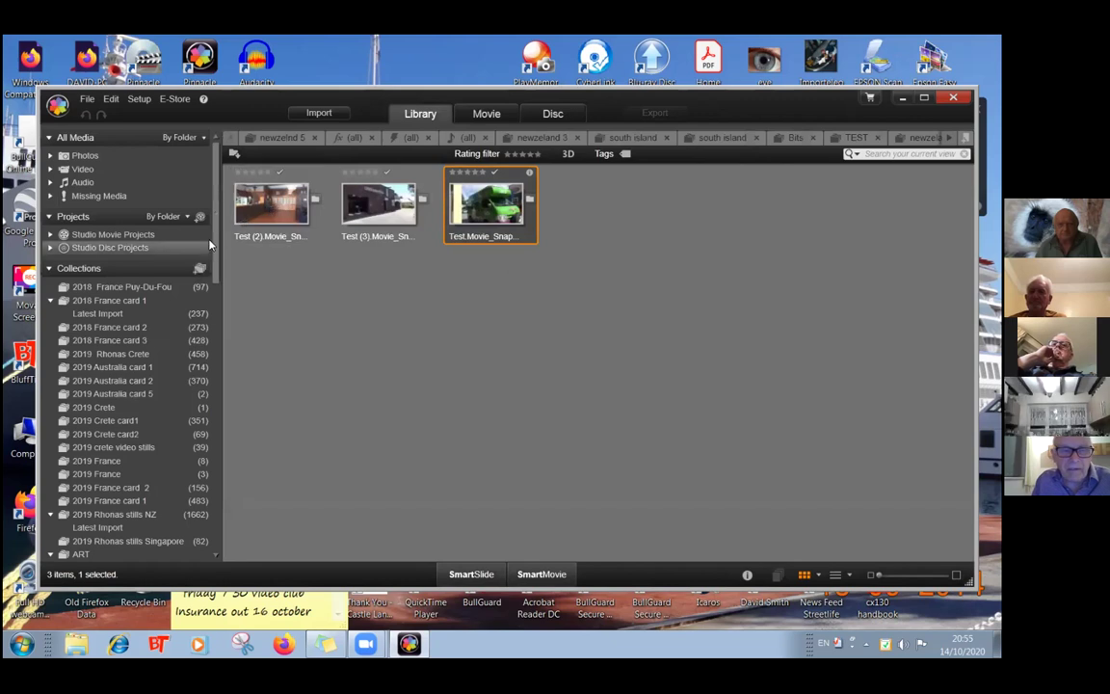
drag(215, 243, 226, 379)
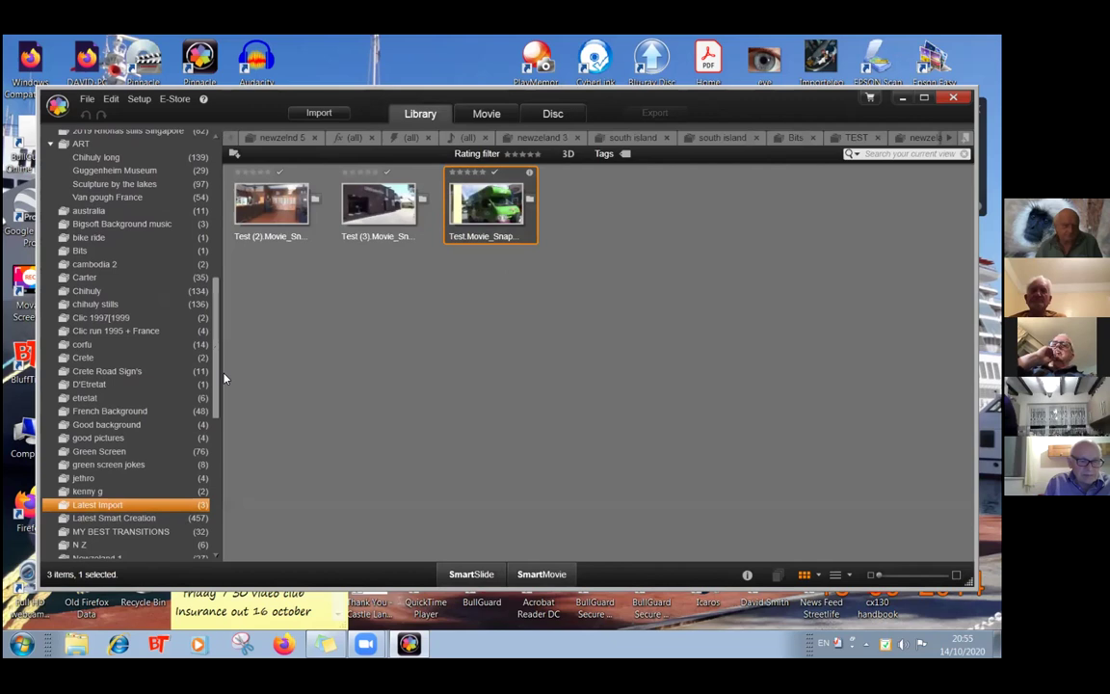
click(146, 454)
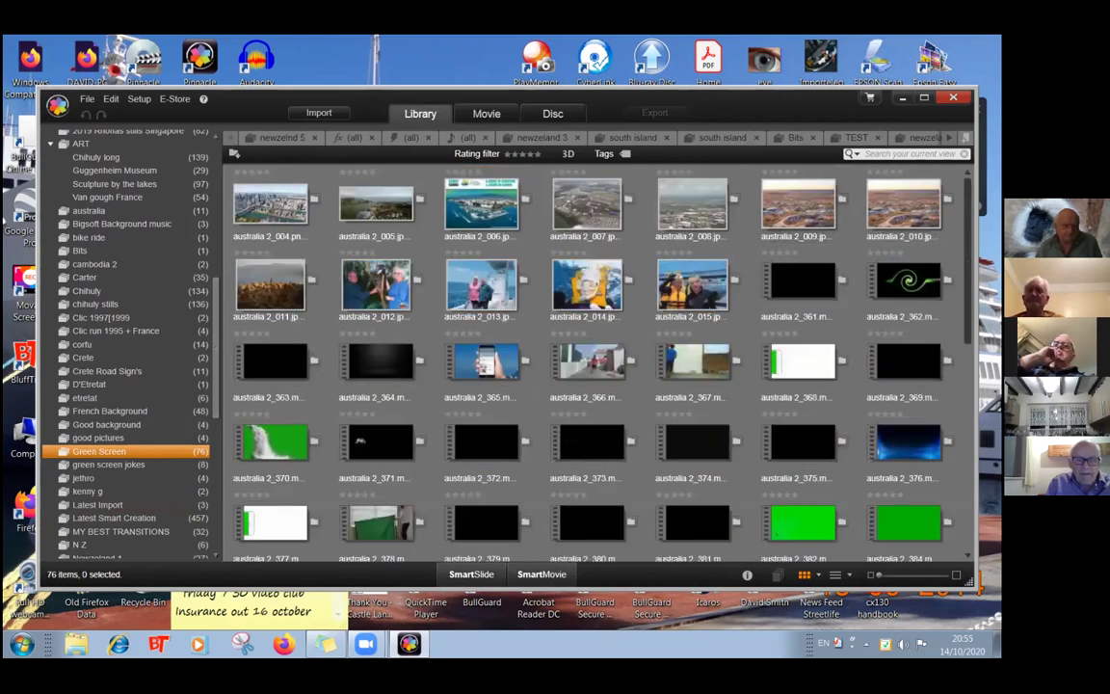
scroll(597, 366, down, 5)
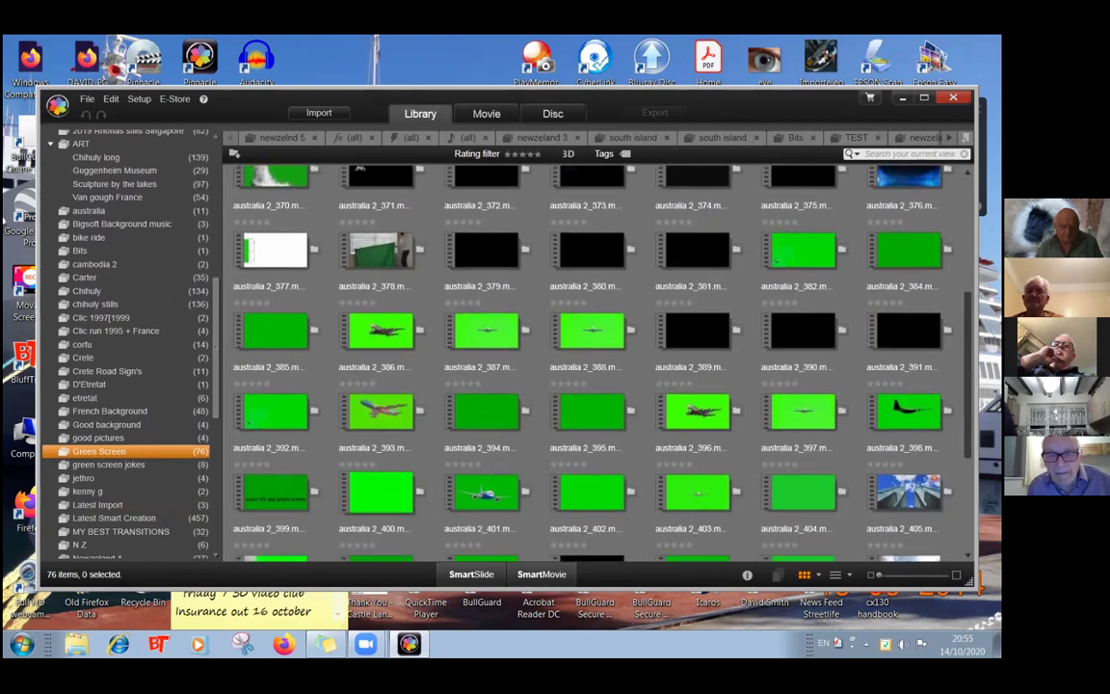
click(392, 408)
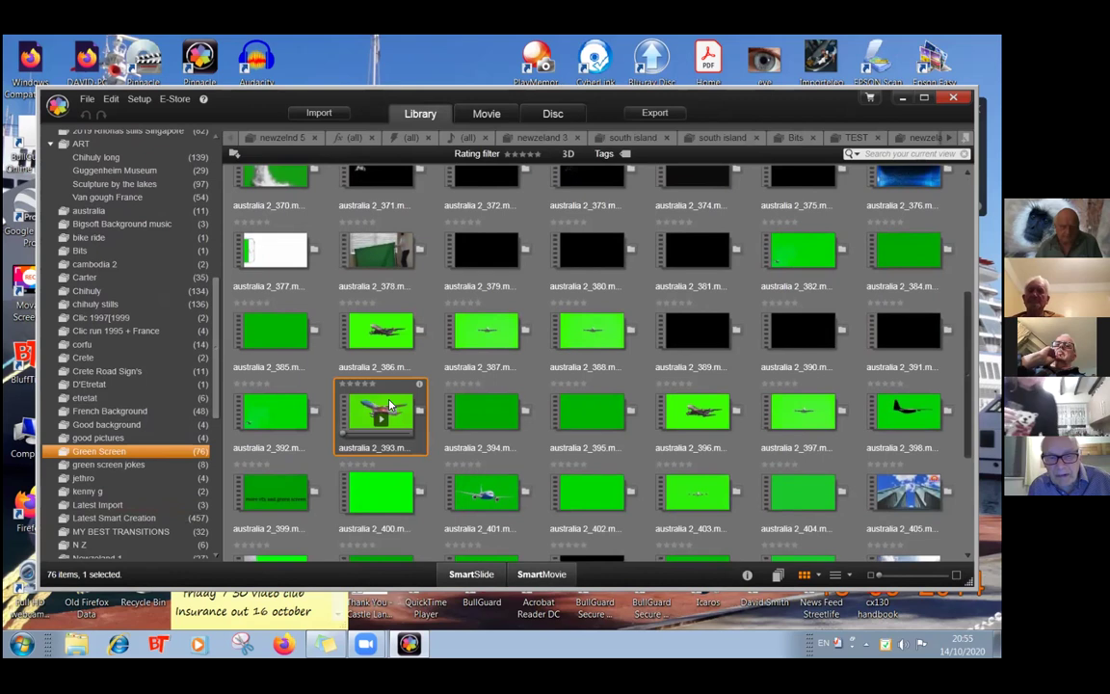
click(482, 113)
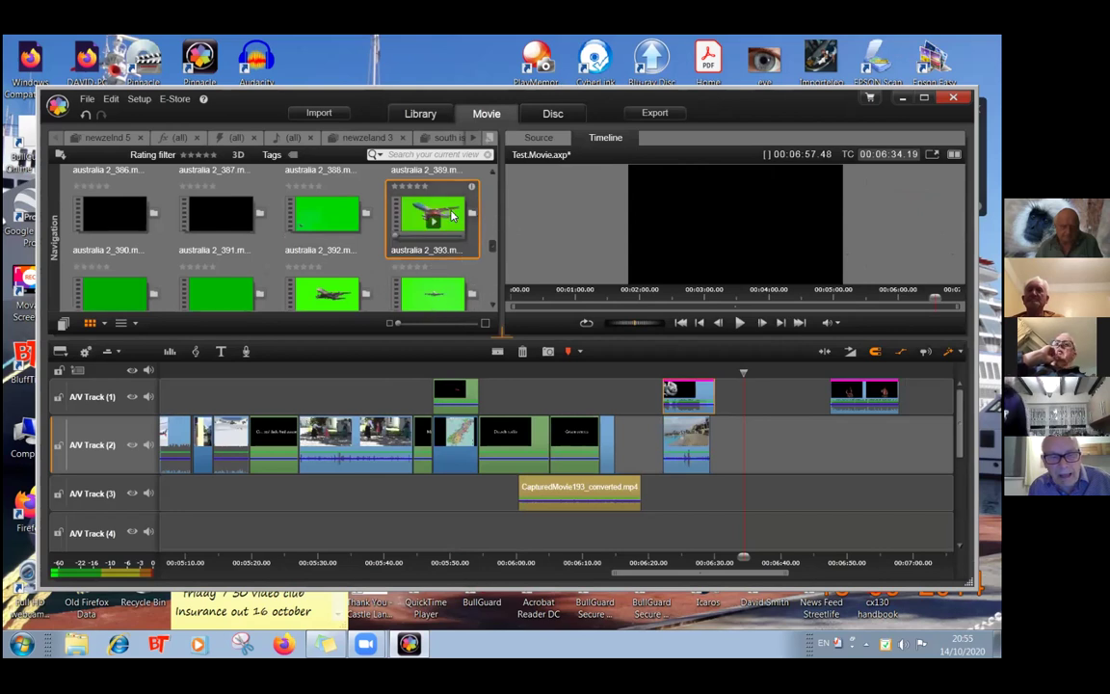
drag(453, 212, 771, 378)
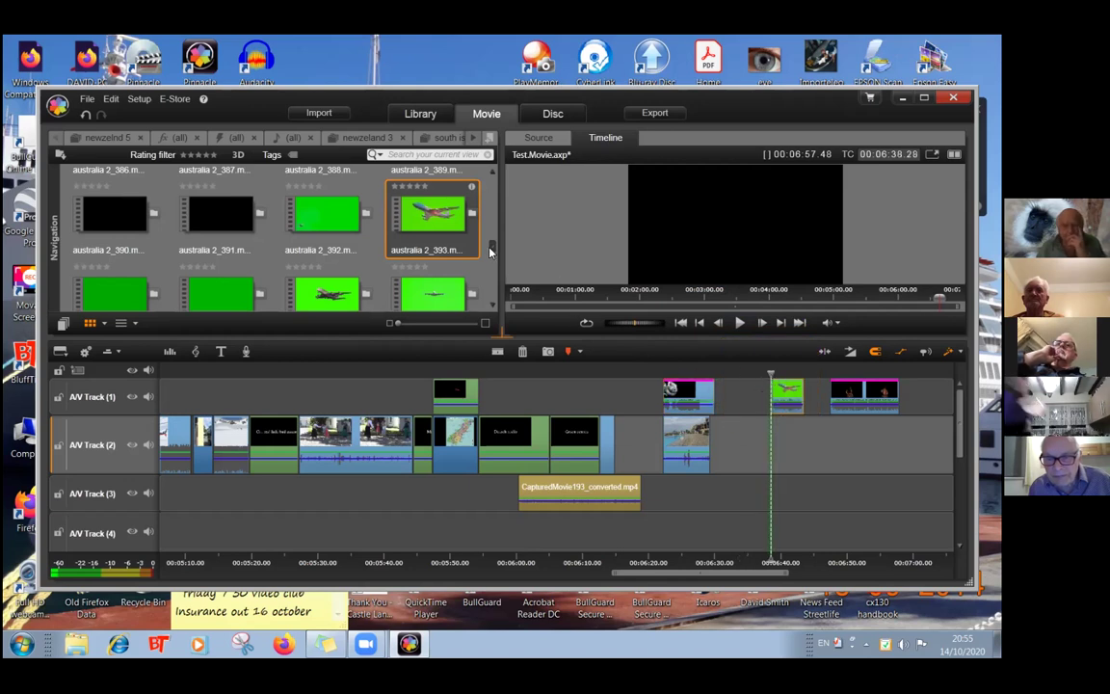
- Place the aerial desert town photo australia 2_010.jpg on A/V Track (2) at 00:06:37.15 and the airplane clip australia 2_393.mp4 directly above it on A/V Track (1)
drag(492, 251, 508, 190)
drag(298, 258, 768, 439)
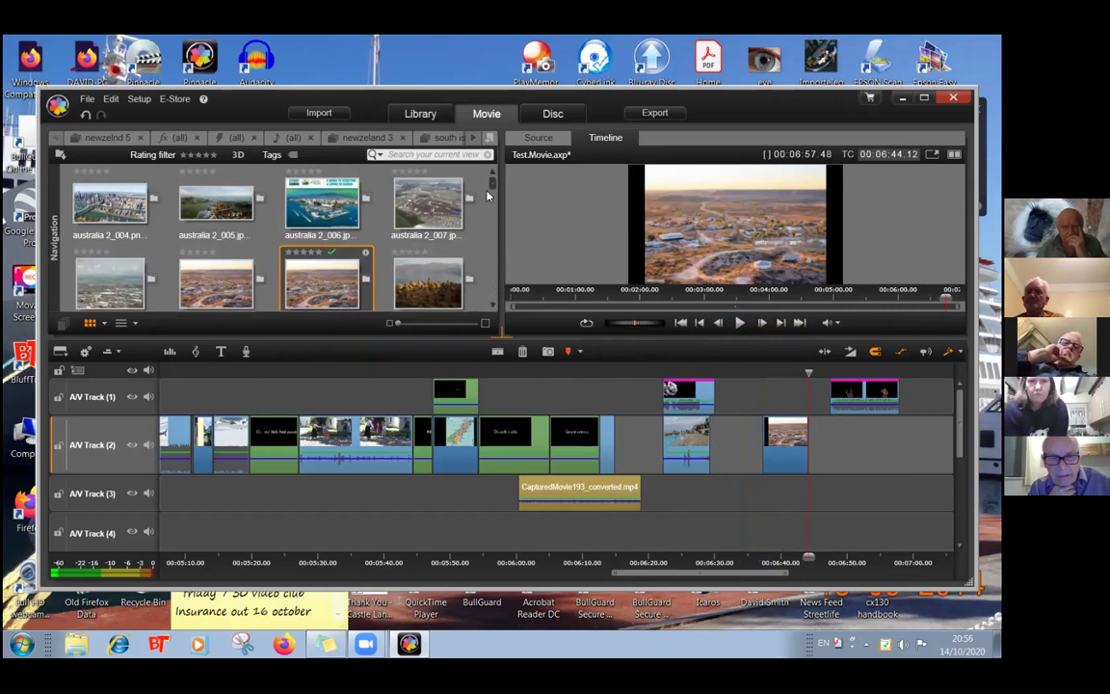
drag(492, 180, 496, 191)
drag(497, 201, 503, 248)
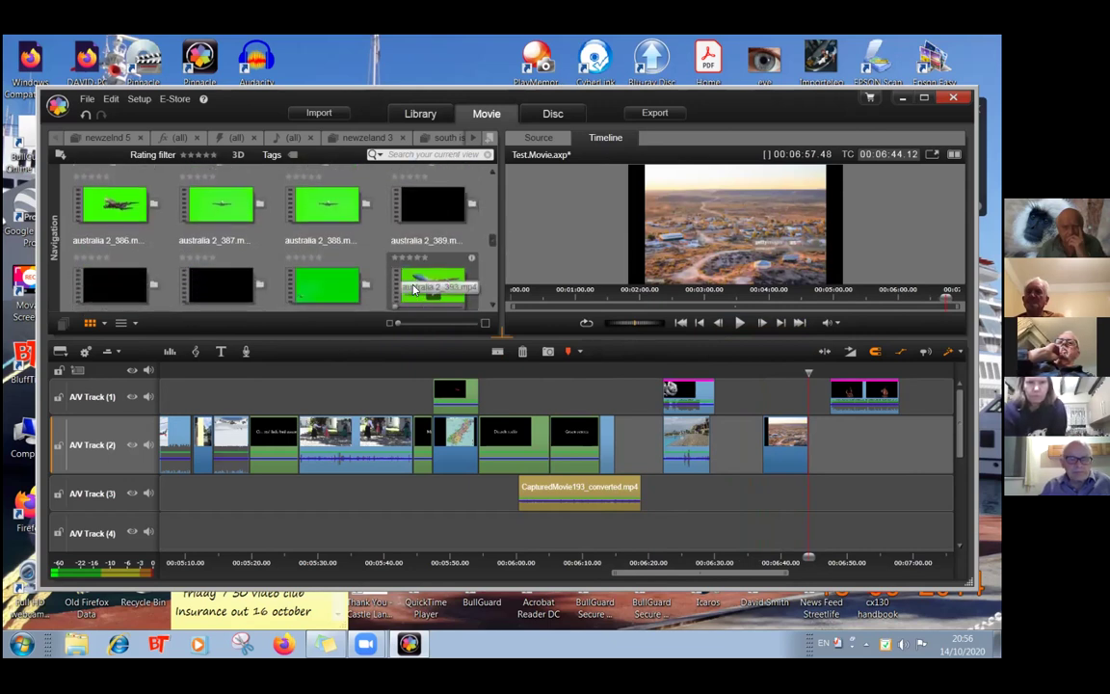
drag(417, 286, 764, 390)
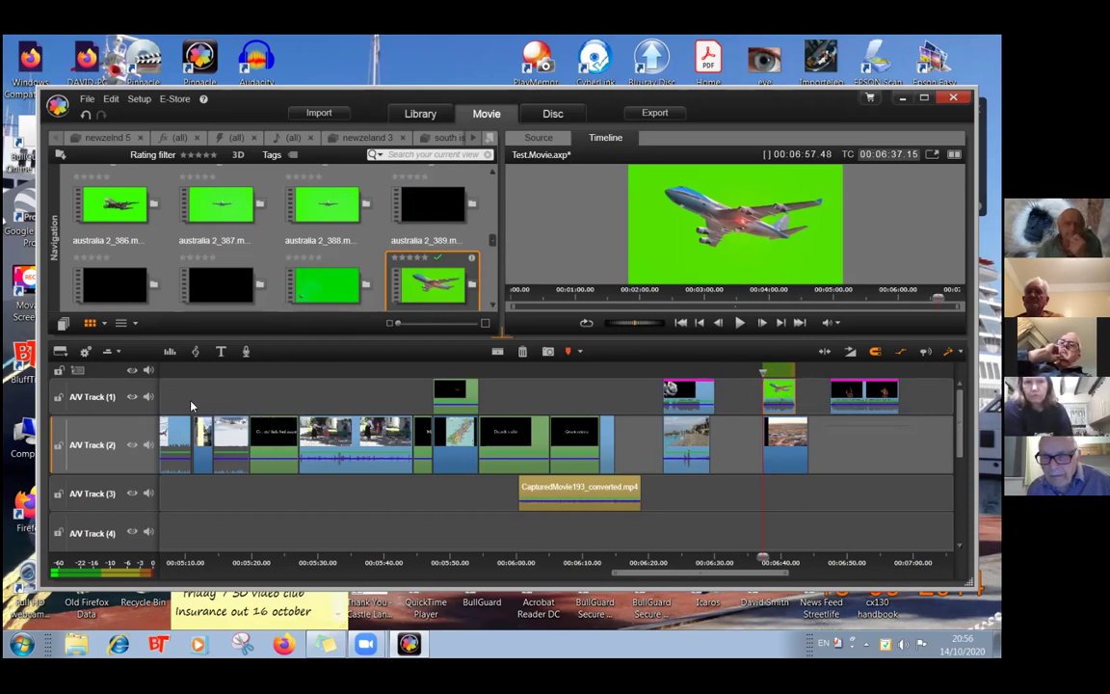
- Hide and show A/V Track (1) repeatedly to compare the airplane clip with the photo beneath it
click(132, 397)
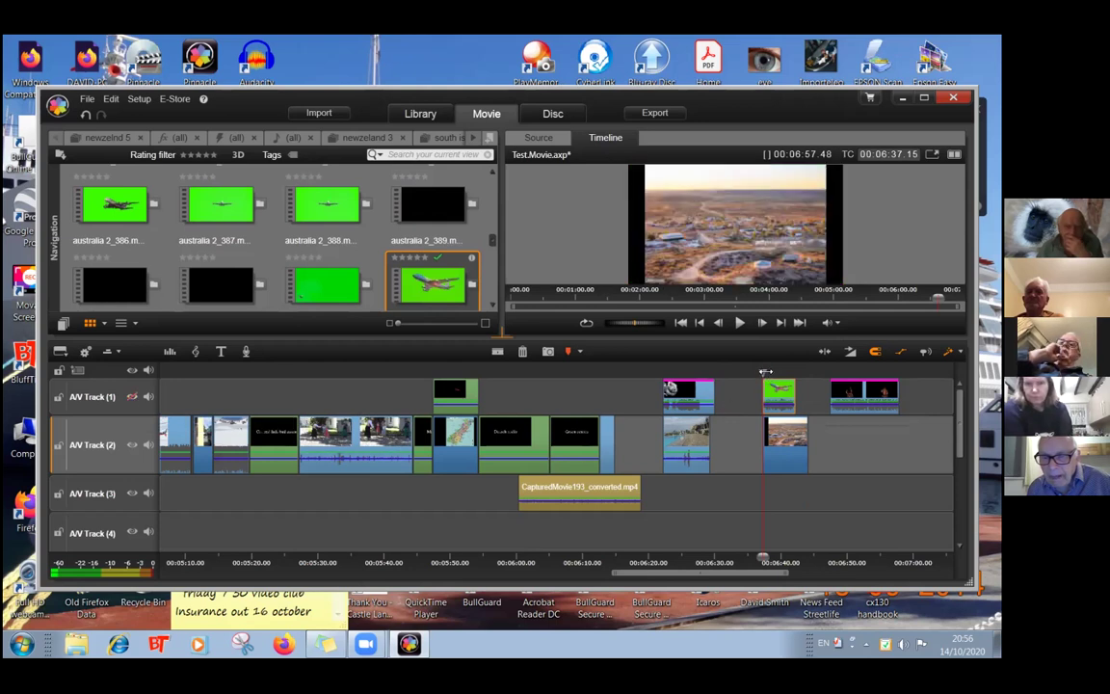
click(132, 397)
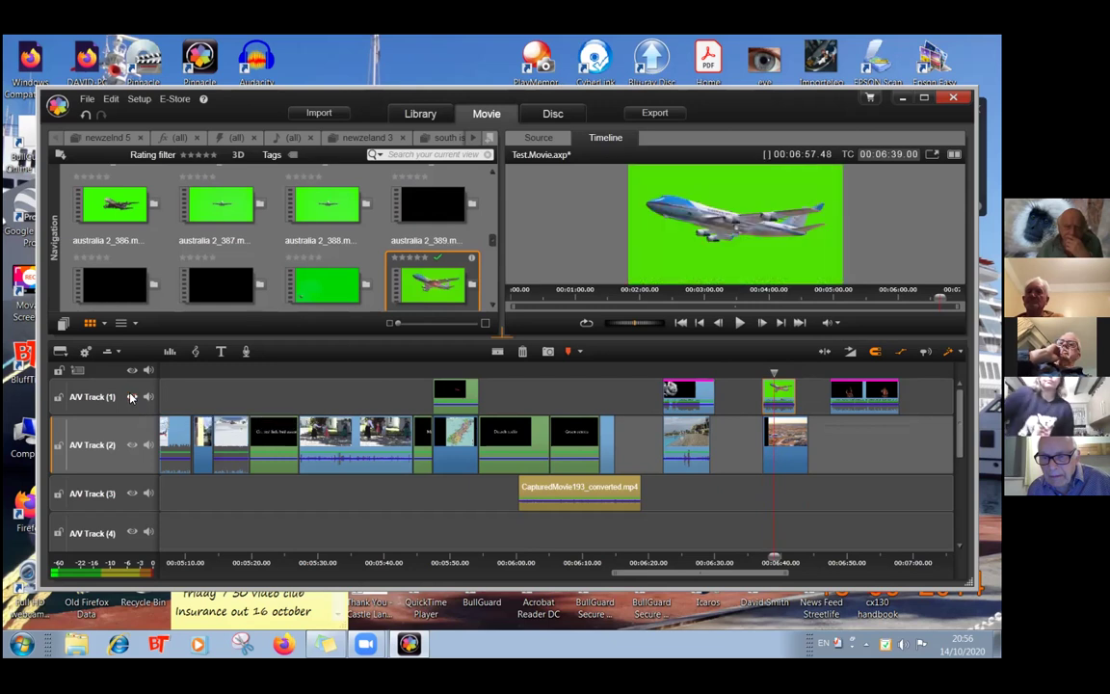
click(132, 397)
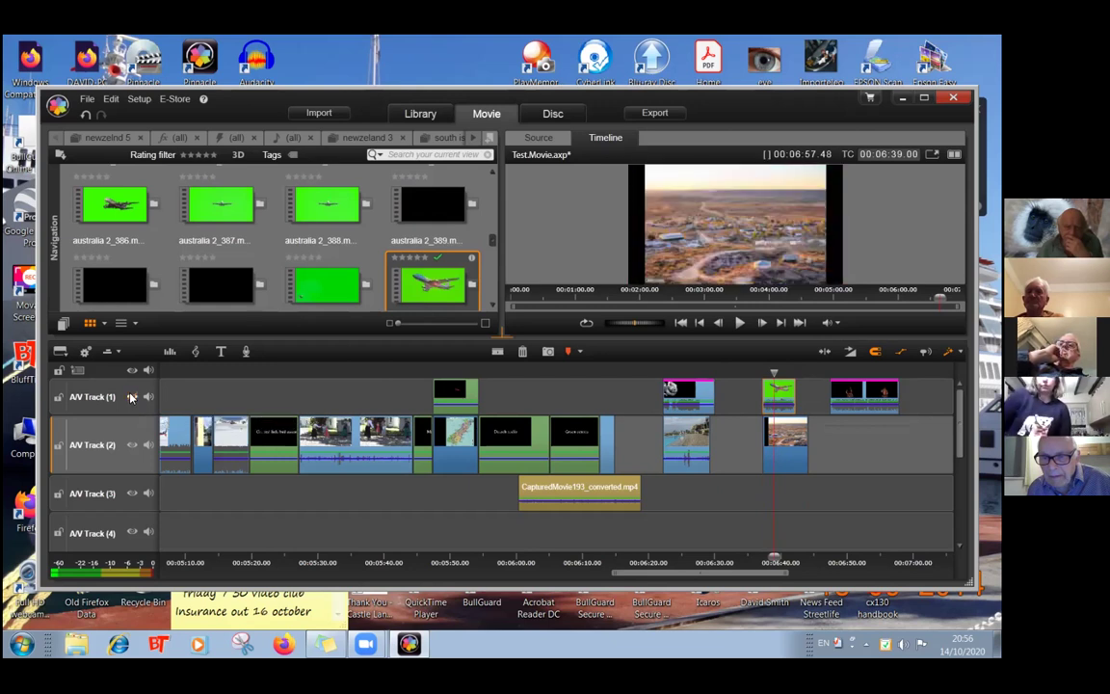
click(132, 397)
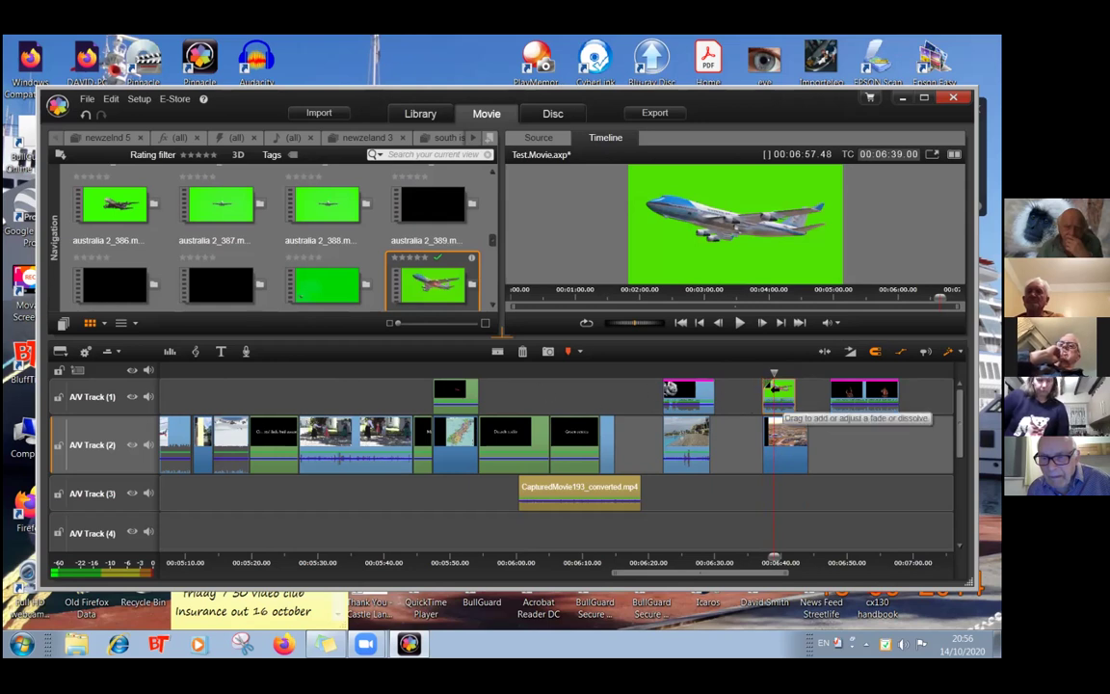
- Key out the green background of australia 2_393.mp4 on A/V Track (1) with the StudioChromaKeyer effect, keeping the Default preset
right_click(773, 393)
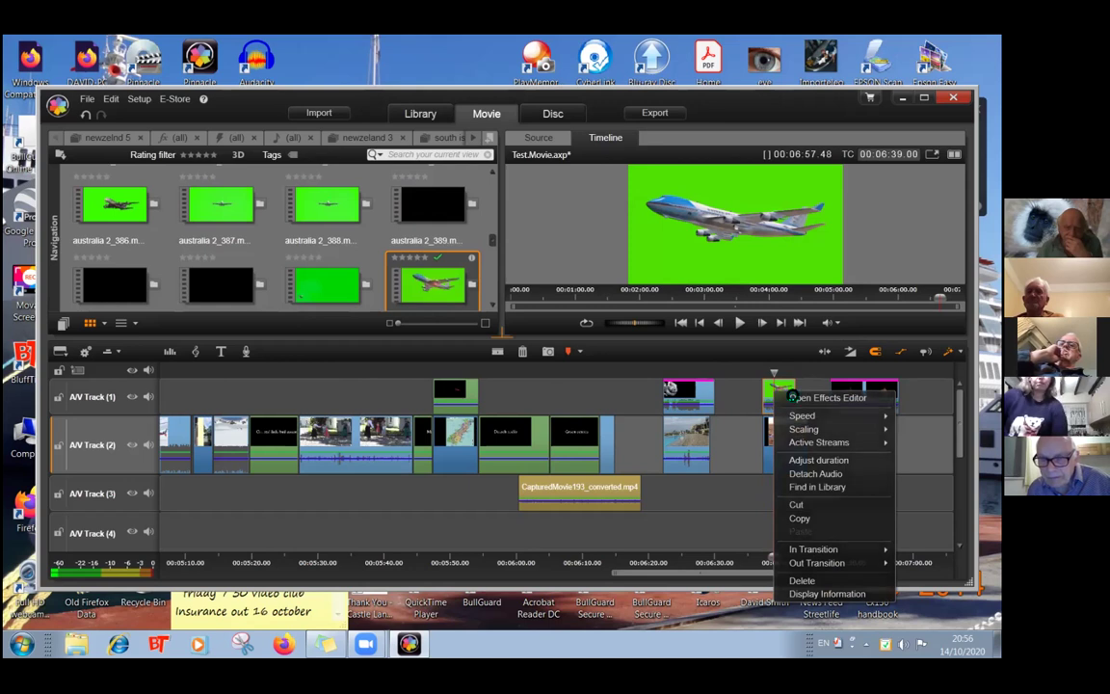
click(792, 396)
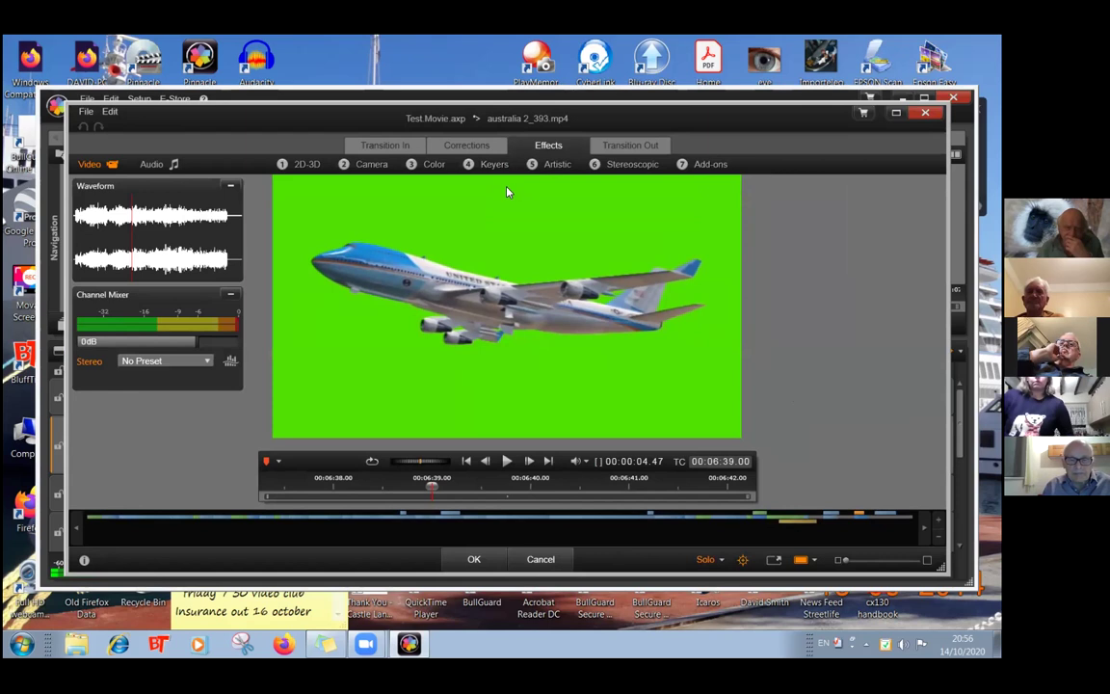
click(469, 166)
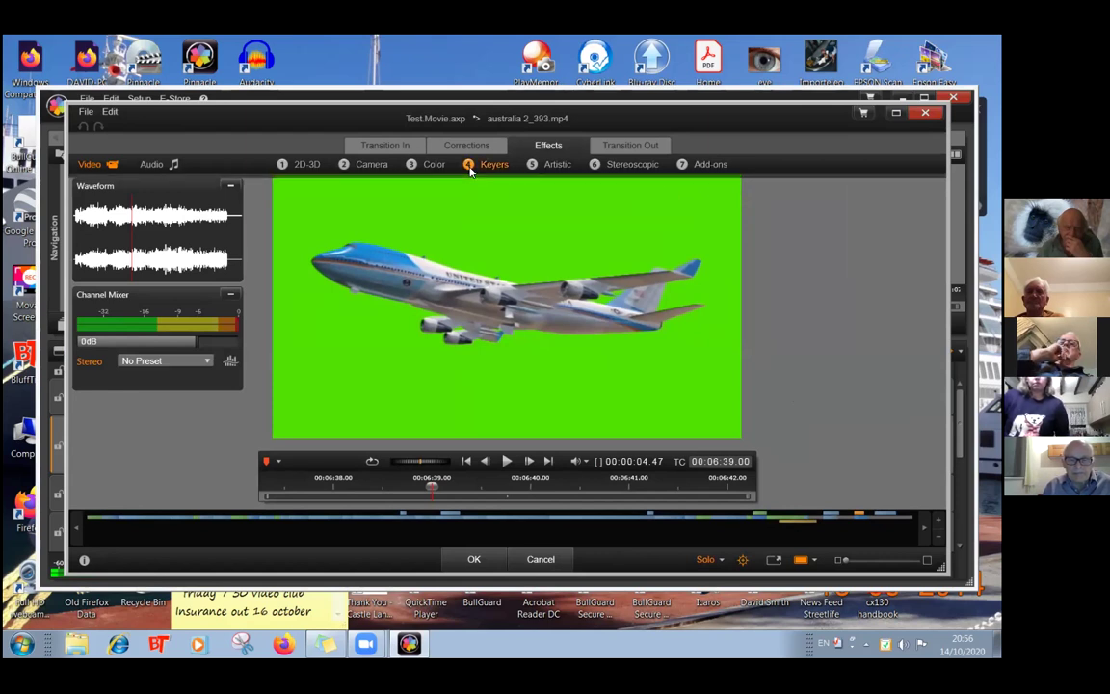
click(319, 212)
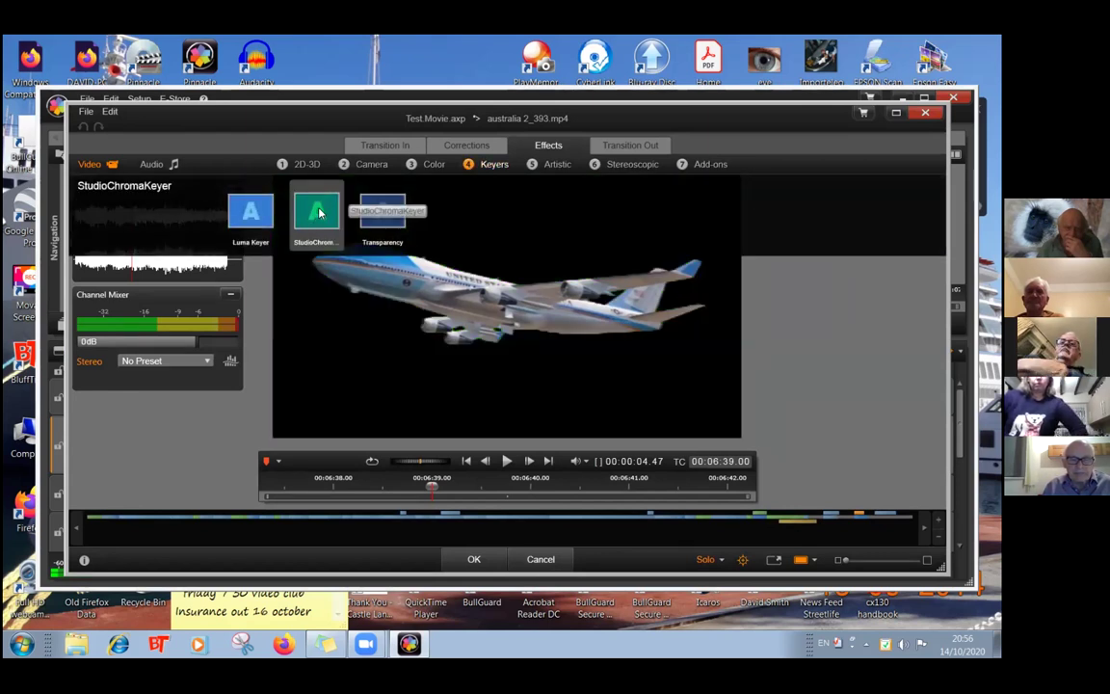
click(319, 212)
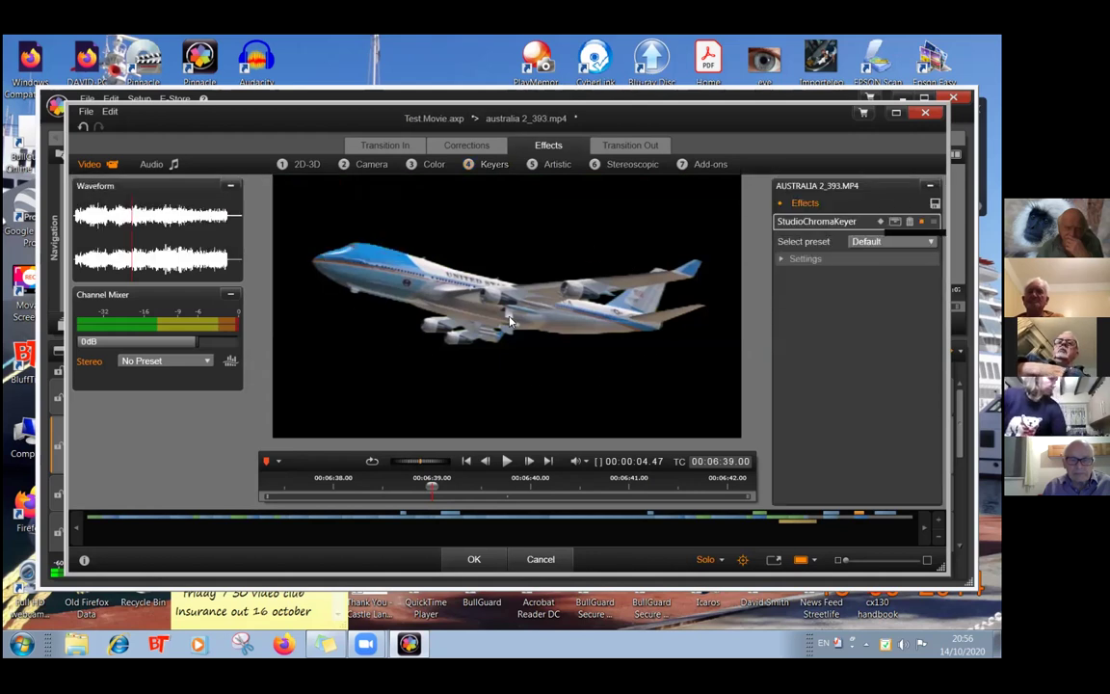
click(473, 561)
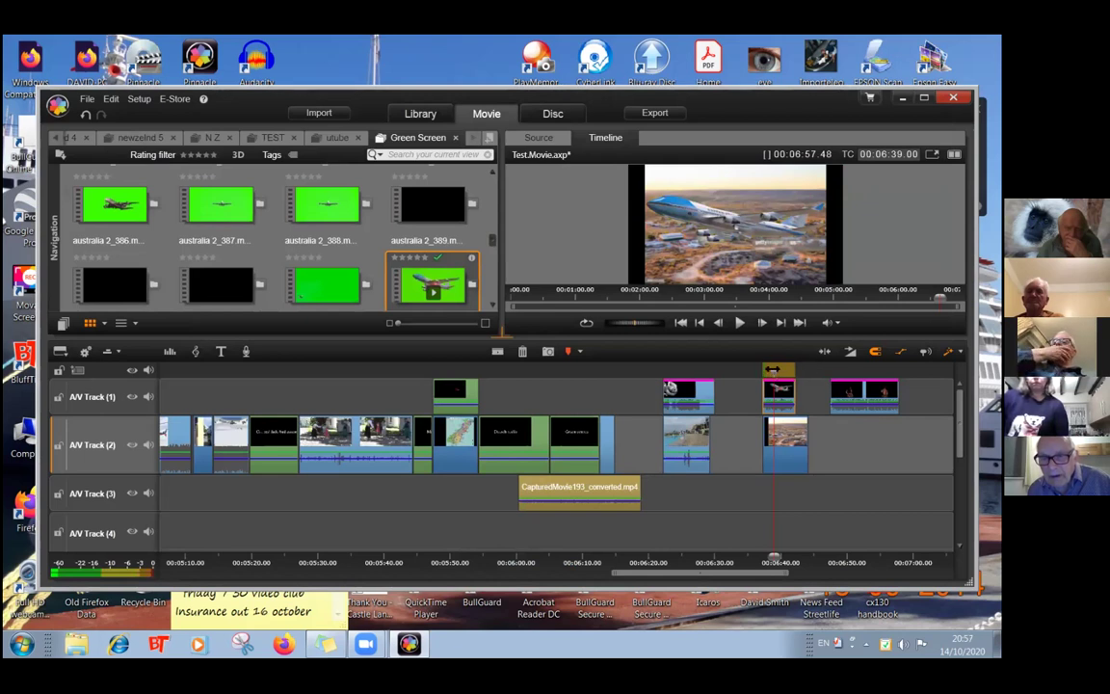
- Play the timeline from just before the keyed airplane clip to preview it over the desert town photo
drag(773, 369, 757, 374)
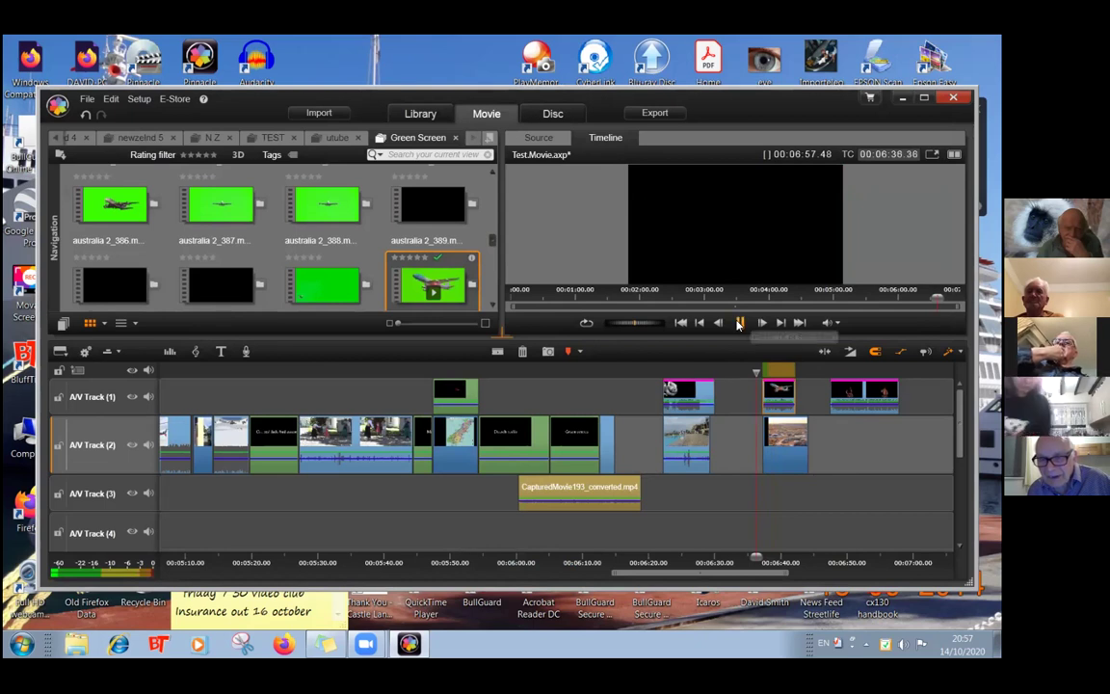
click(739, 323)
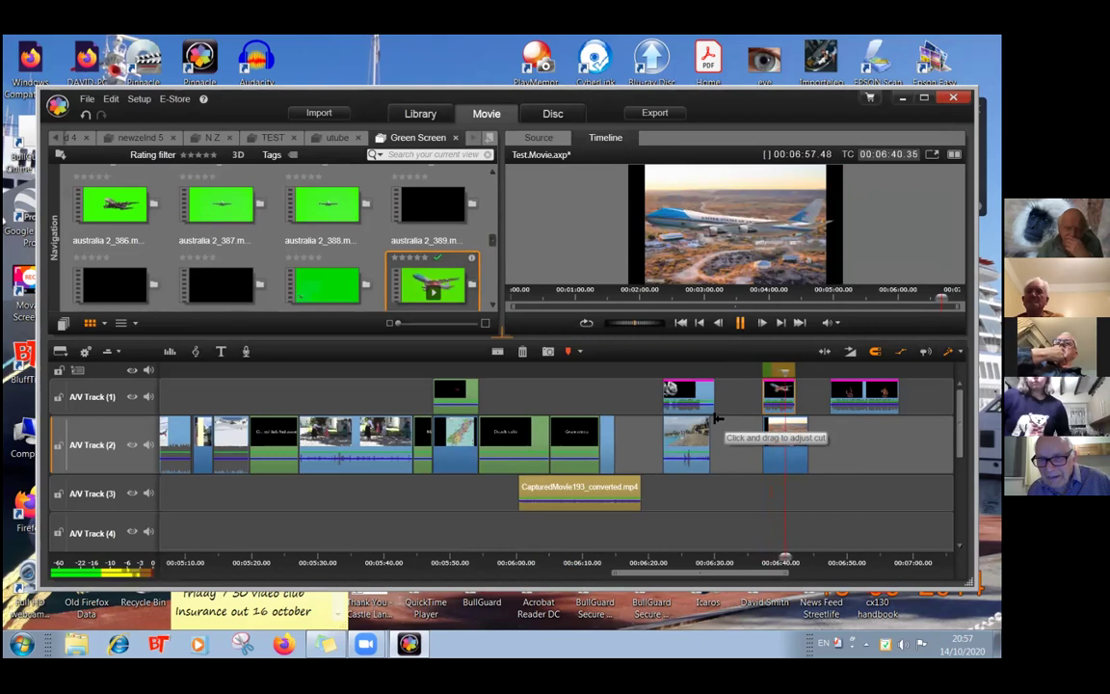
click(741, 324)
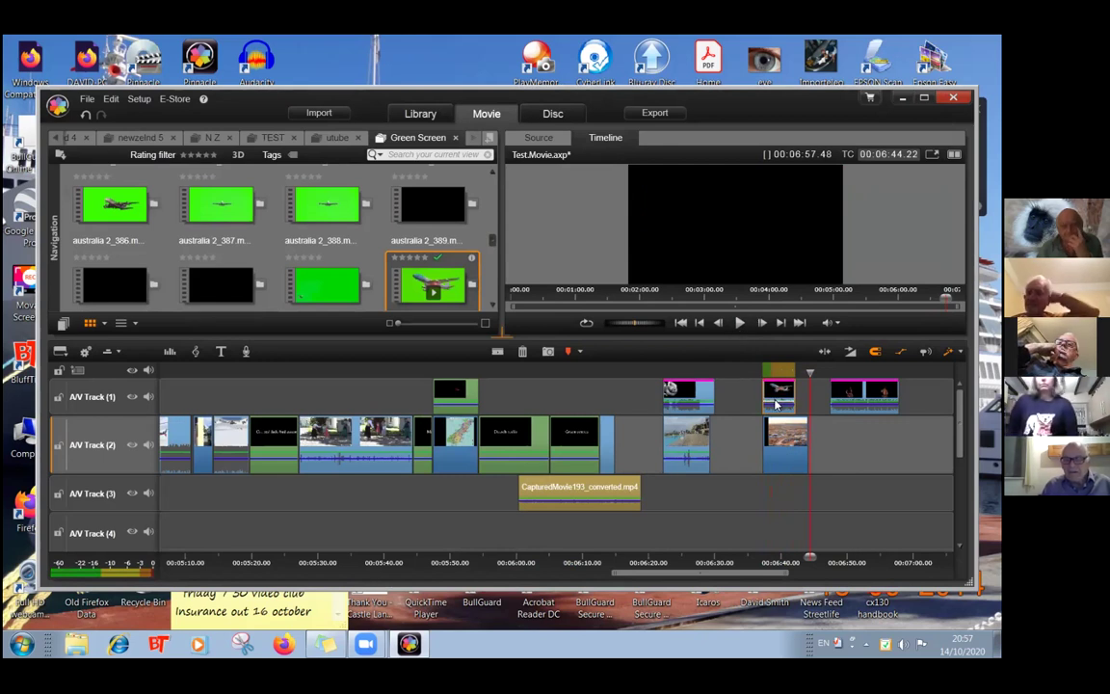
- Move the airplane clip beside the robot clip and the dark clip to 00:06:49.21, placing australia 2_388.mp4 on A/V Track (1) at 00:06:37.15
drag(779, 394, 731, 393)
mouse_move(867, 394)
mouse_down()
mouse_move(782, 395)
mouse_move(770, 371)
mouse_move(799, 370)
mouse_move(758, 373)
mouse_move(830, 405)
mouse_move(861, 405)
mouse_up()
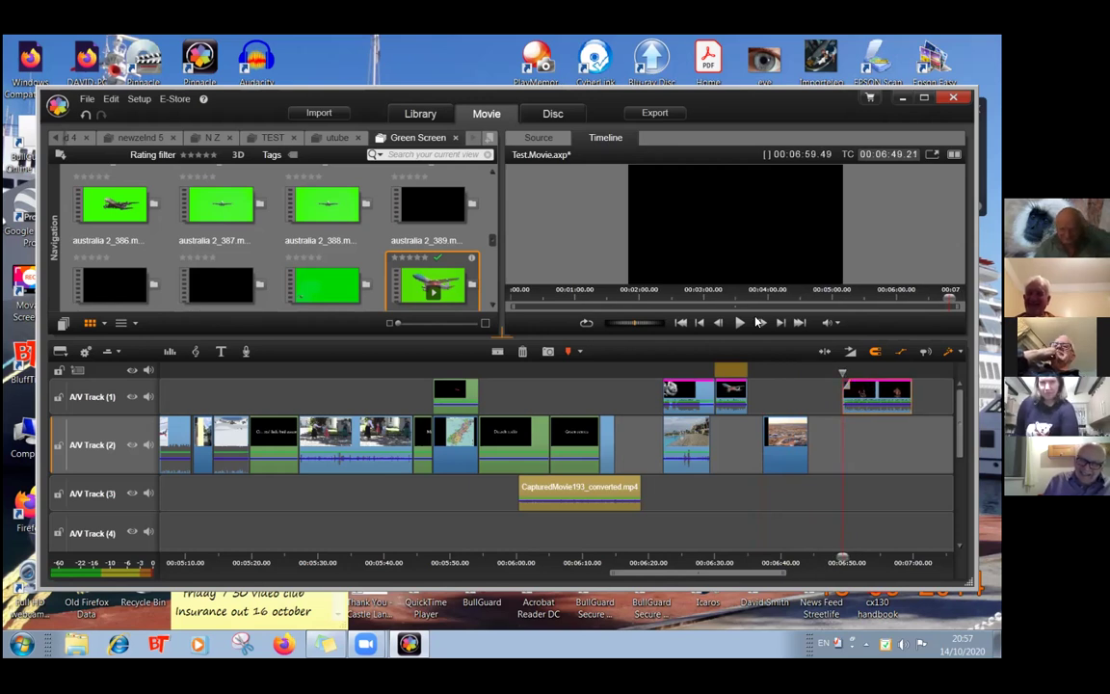
click(336, 200)
drag(336, 200, 769, 378)
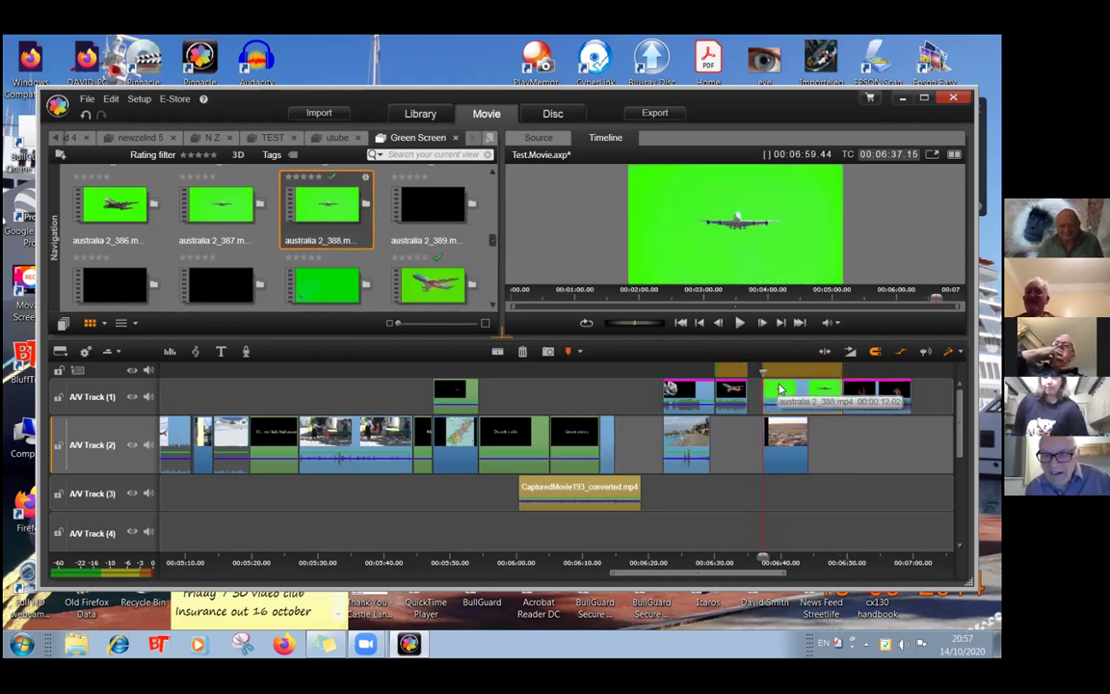
- Key out the green background of australia 2_388.mp4 with the StudioChromaKeyer effect and play the clip on the timeline
right_click(779, 388)
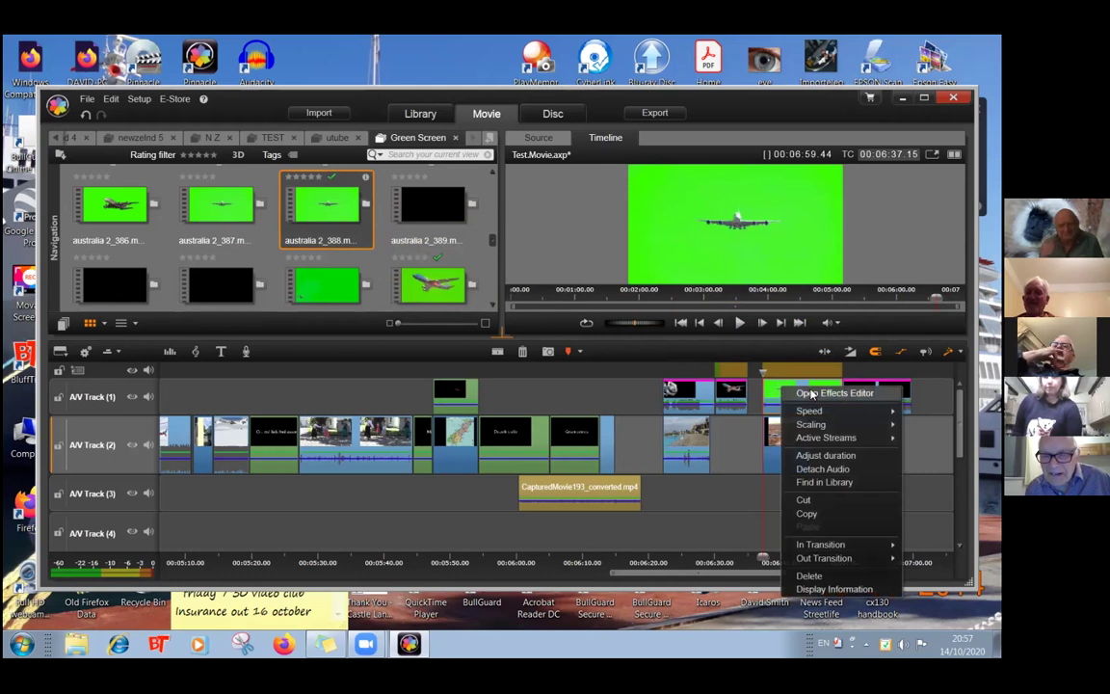
click(813, 392)
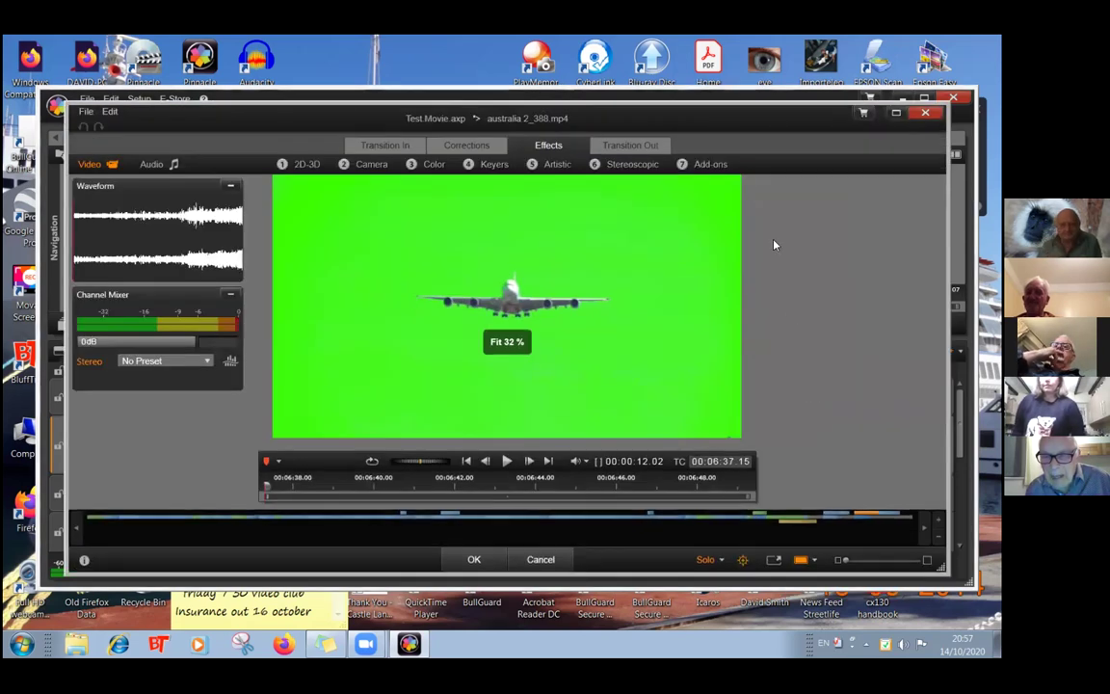
click(494, 164)
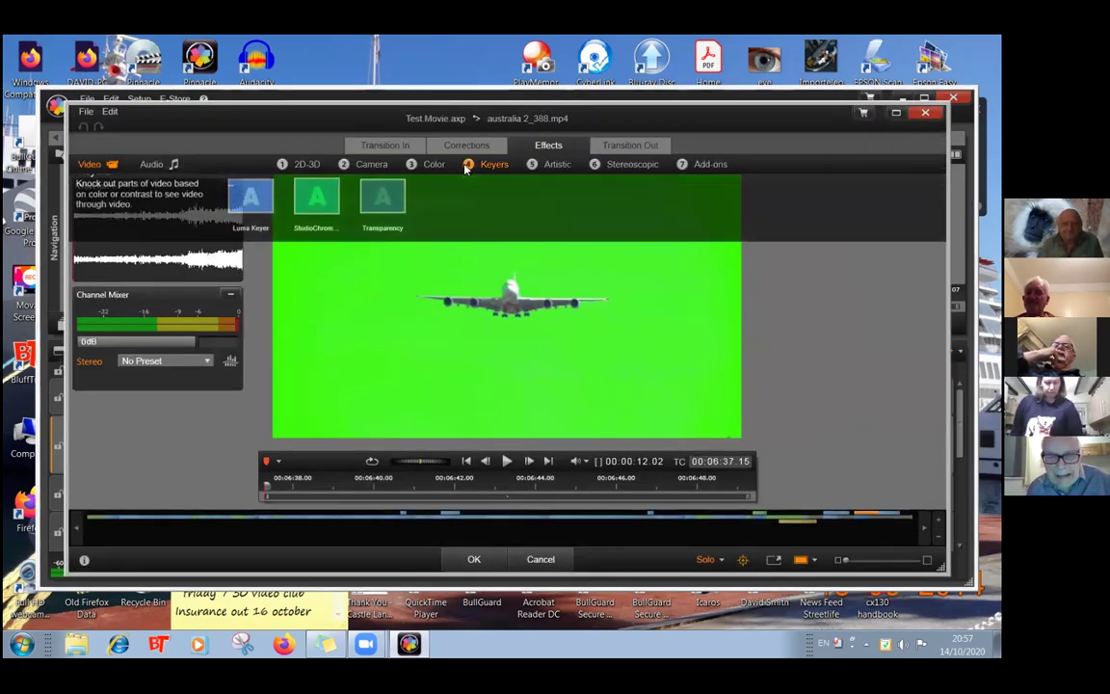
click(316, 212)
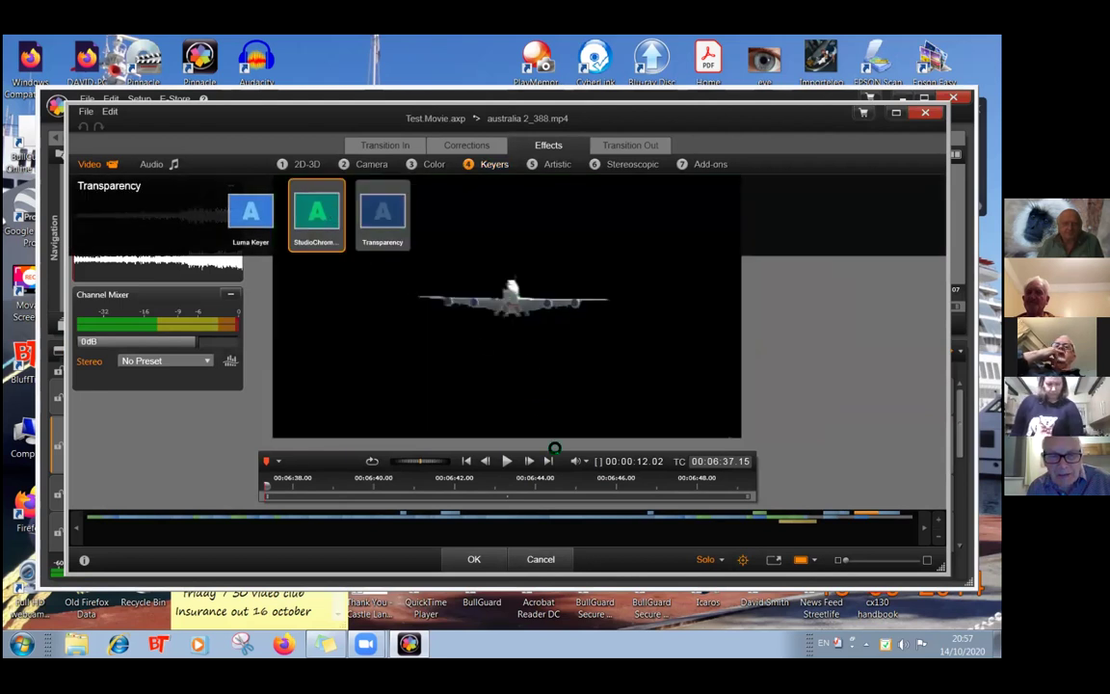
click(473, 560)
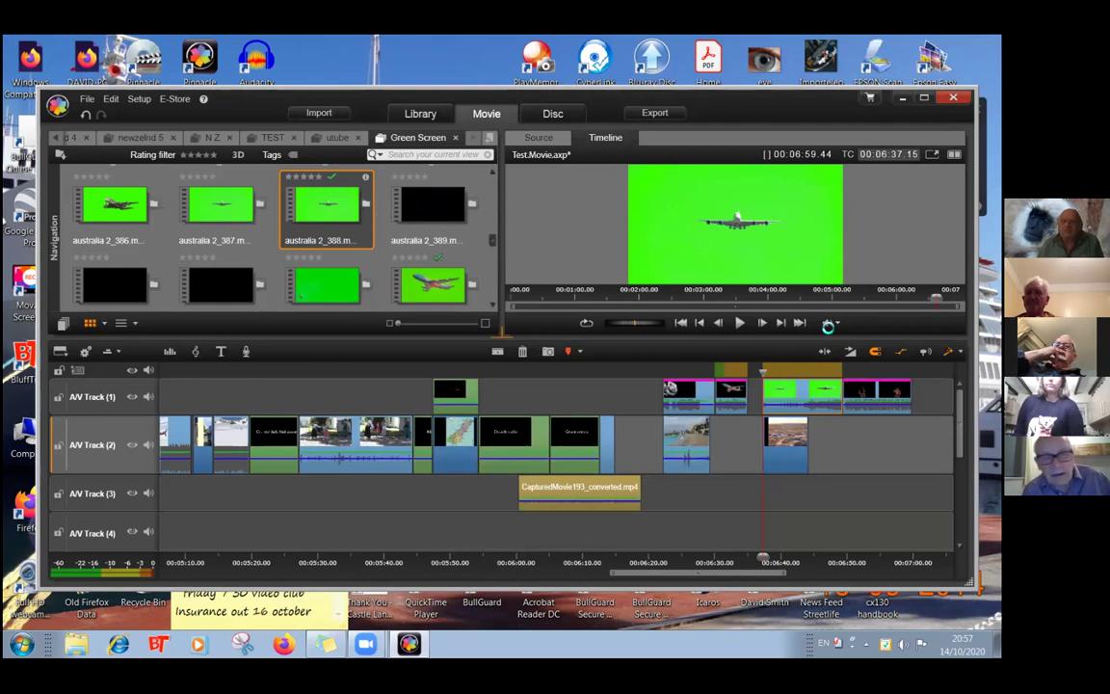
click(741, 324)
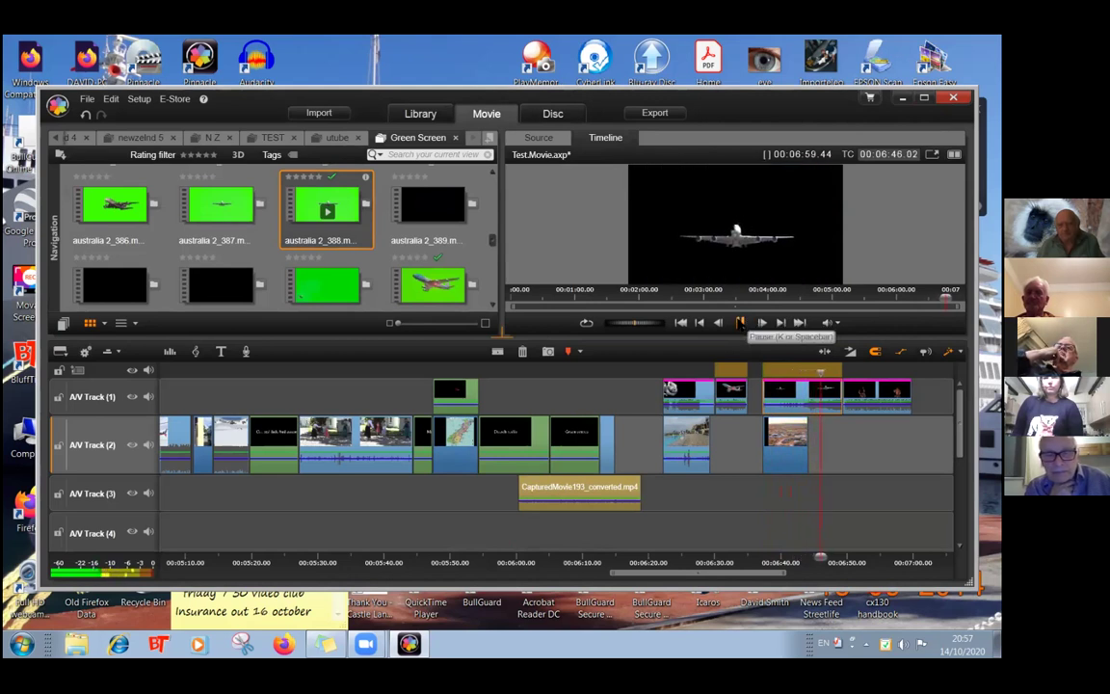
click(739, 323)
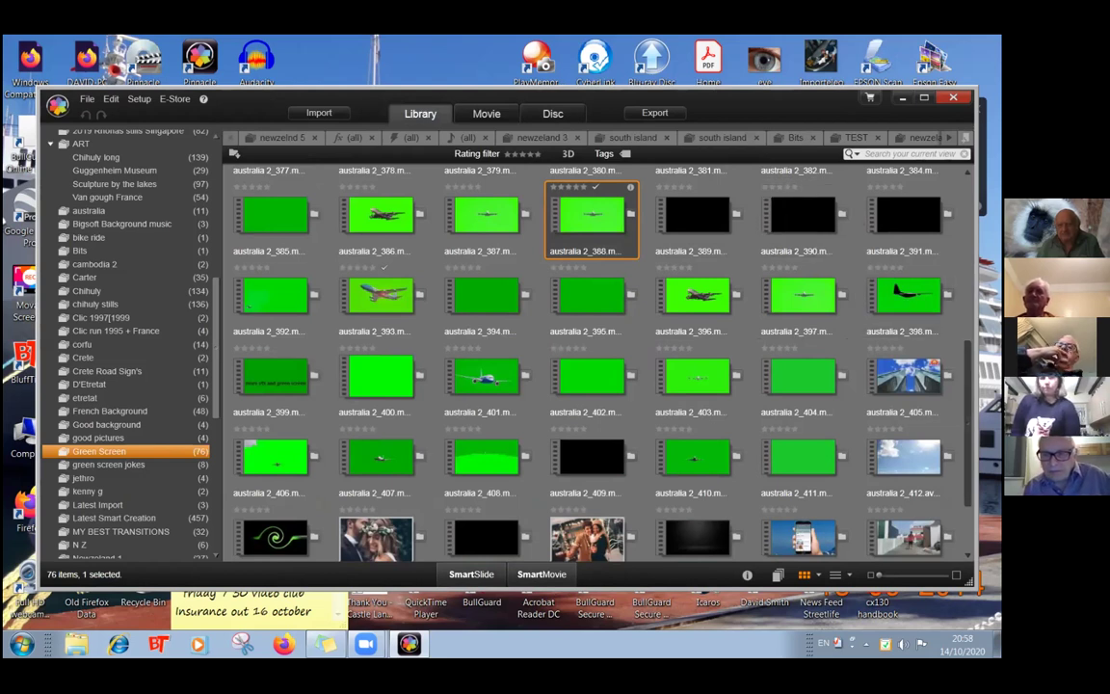
- Look through the library's Green Screen collection, open the green screen jokes collection and view graan screen jokes_005.m2ts enlarged in the player
scroll(588, 357, down, 2)
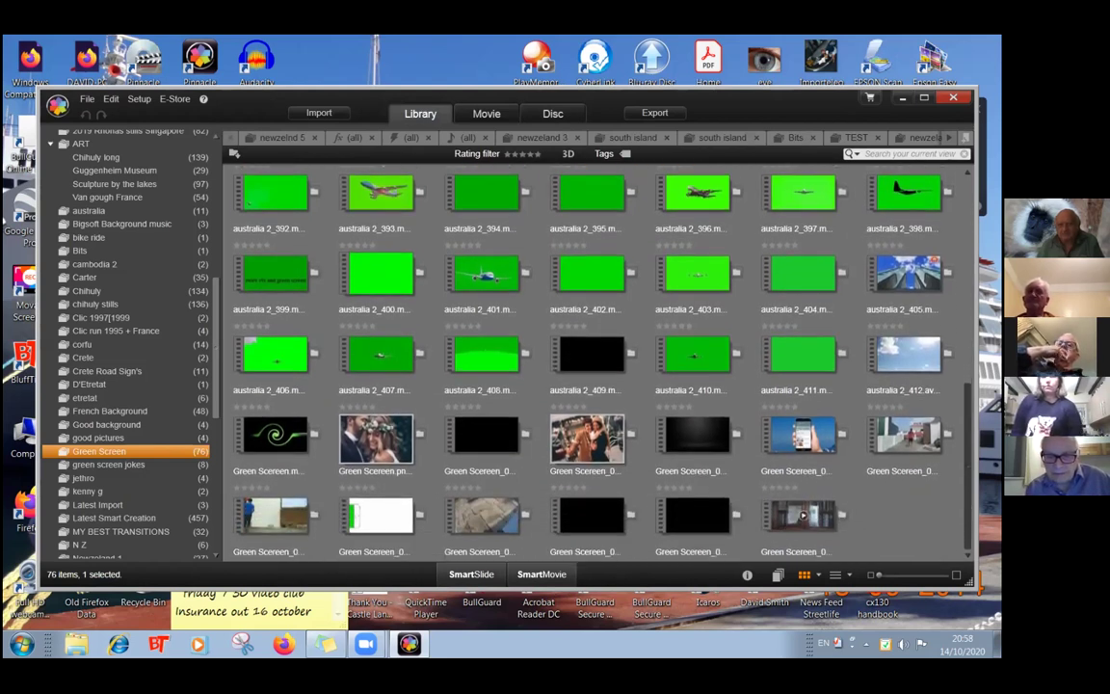
scroll(588, 356, up, 3)
scroll(588, 357, down, 3)
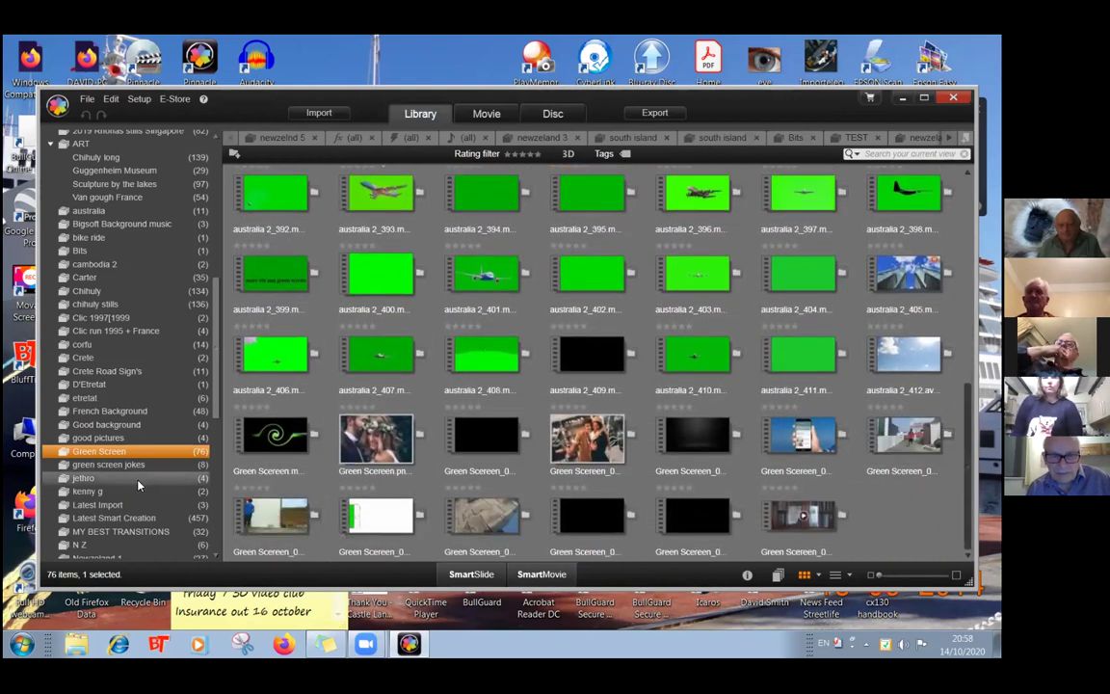
click(109, 467)
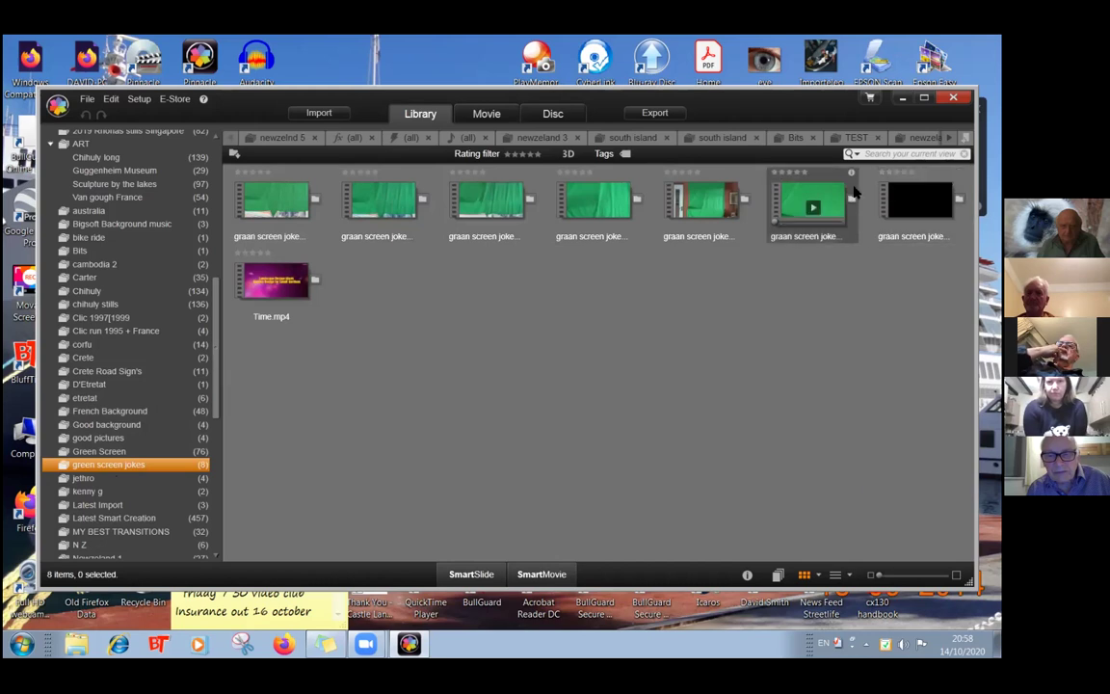
click(812, 210)
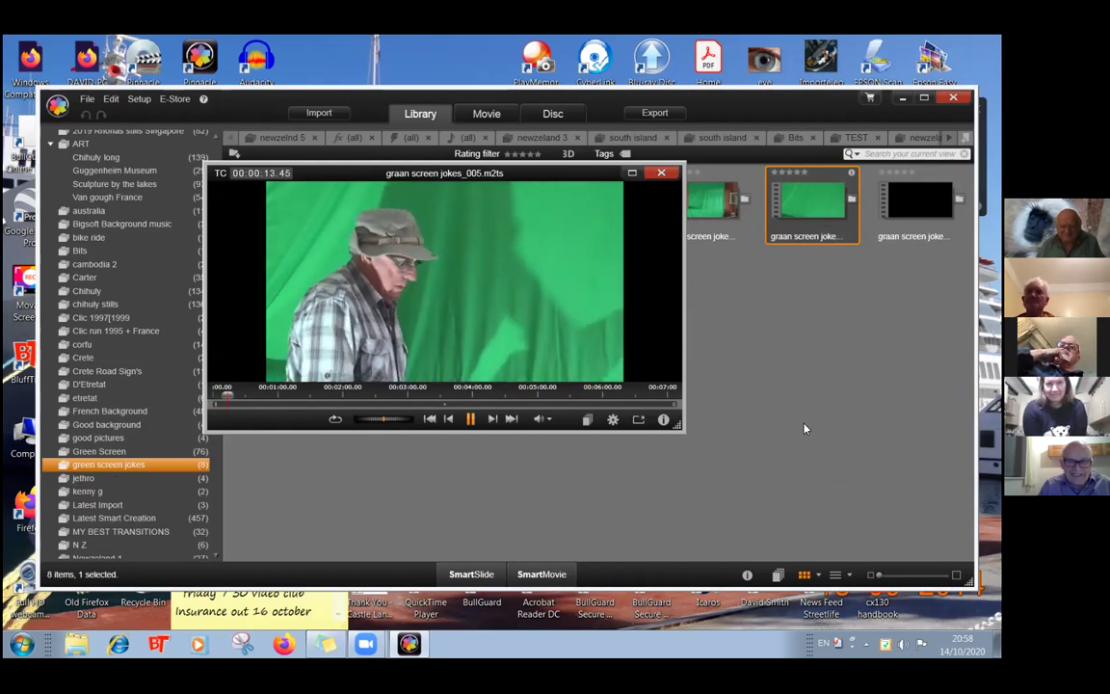
click(632, 175)
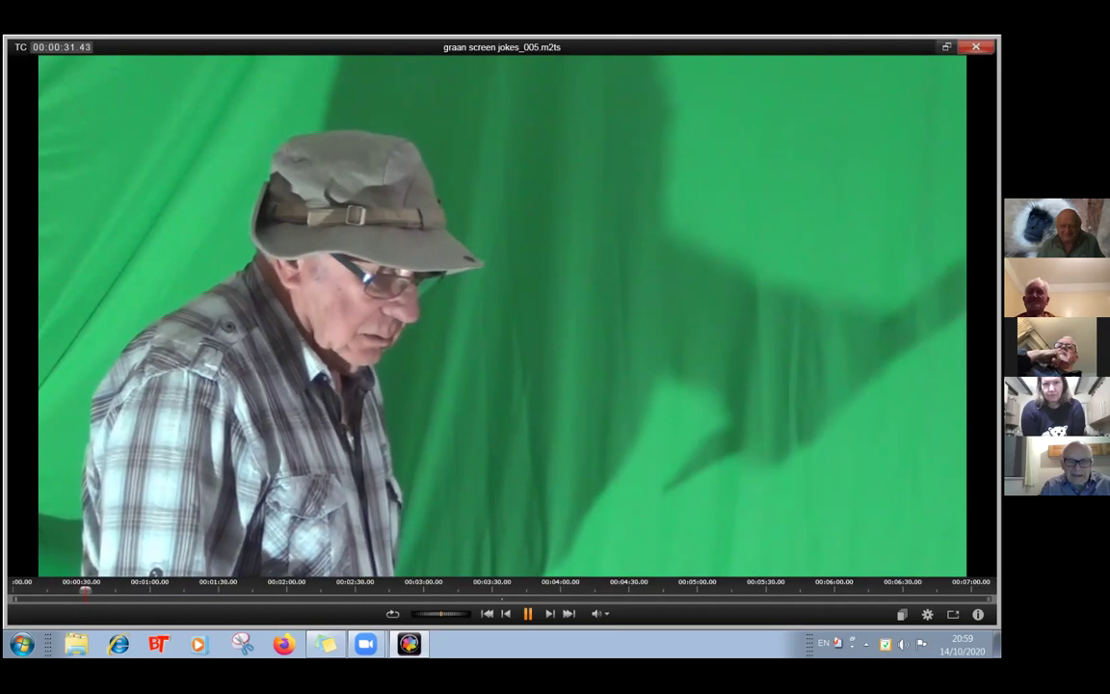
key(Escape)
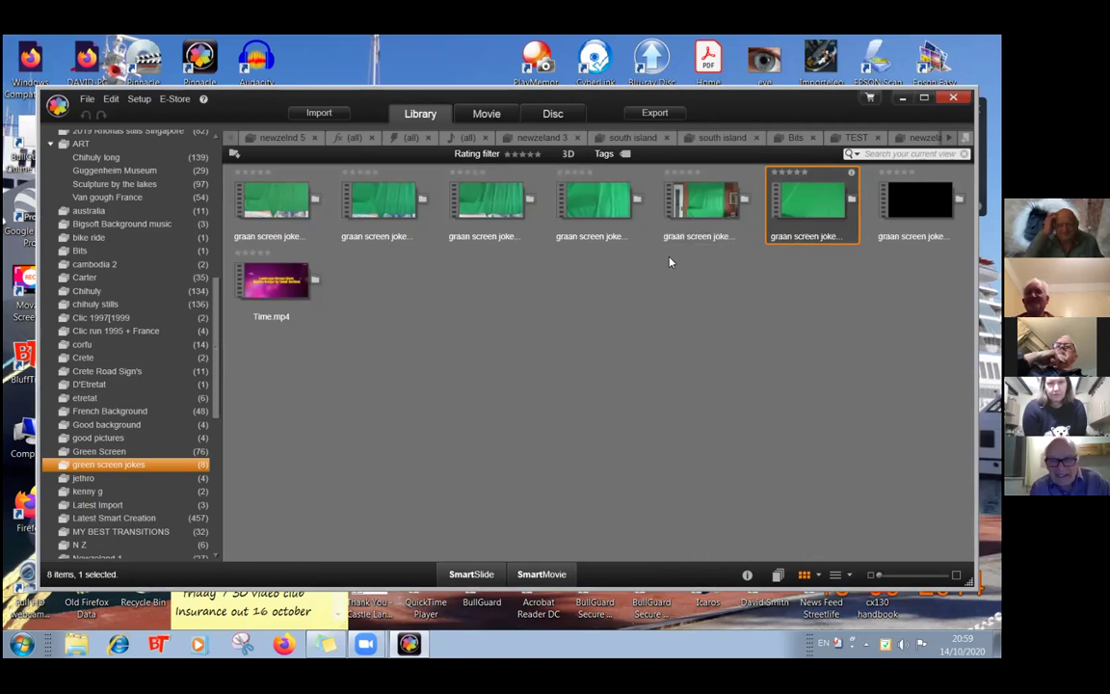
- Preview graan screen jokes_002.m2ts up to 00:00:49.23 and graan screen jokes_003.m2ts up to 00:00:37.04 in the player
click(491, 208)
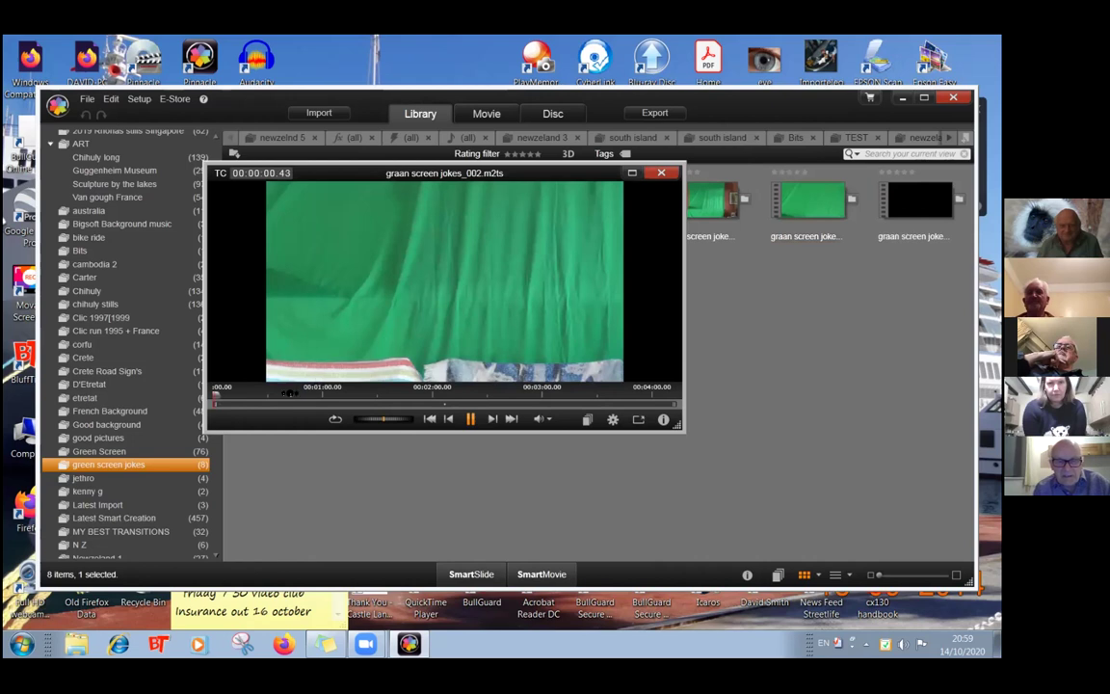
drag(218, 394, 302, 385)
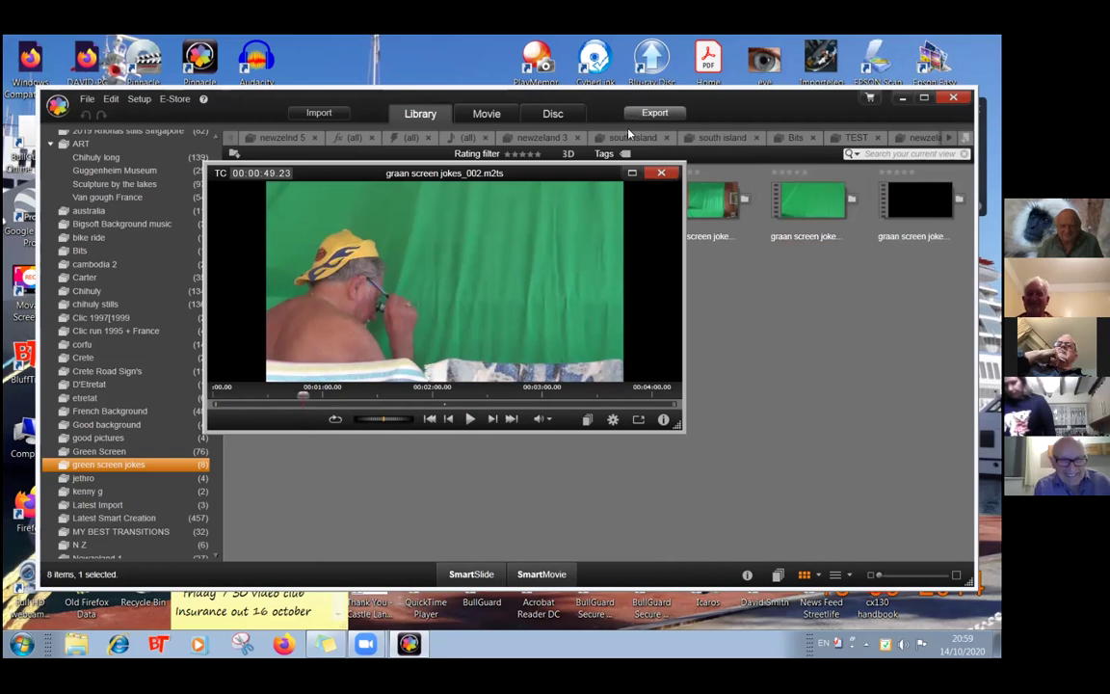
click(661, 174)
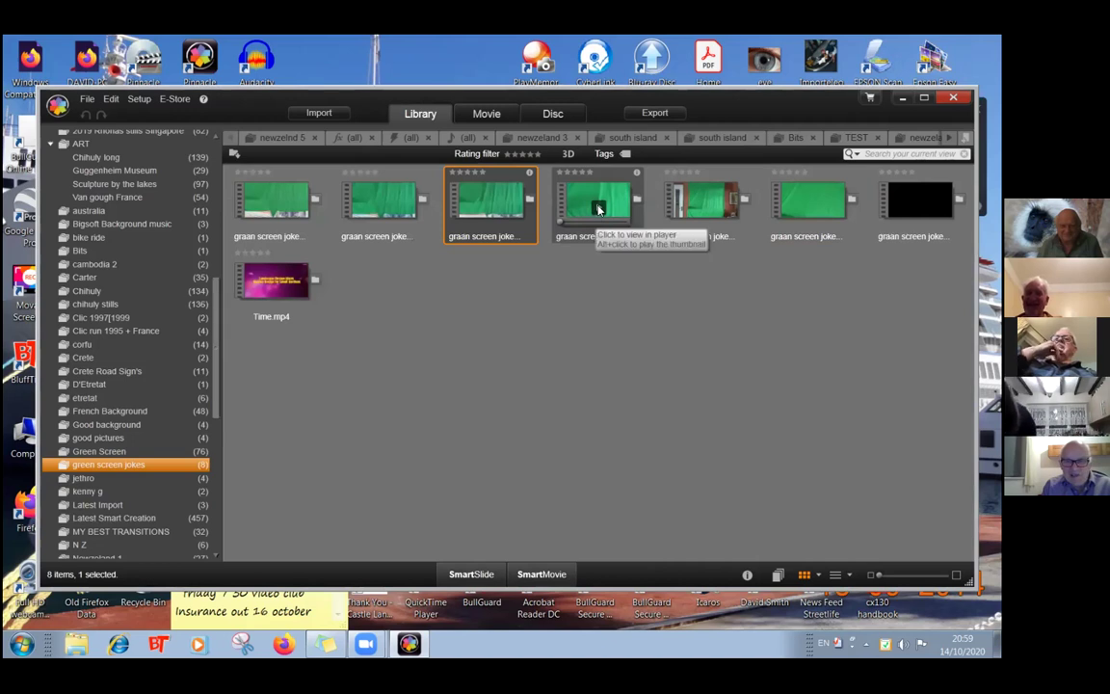
double_click(598, 209)
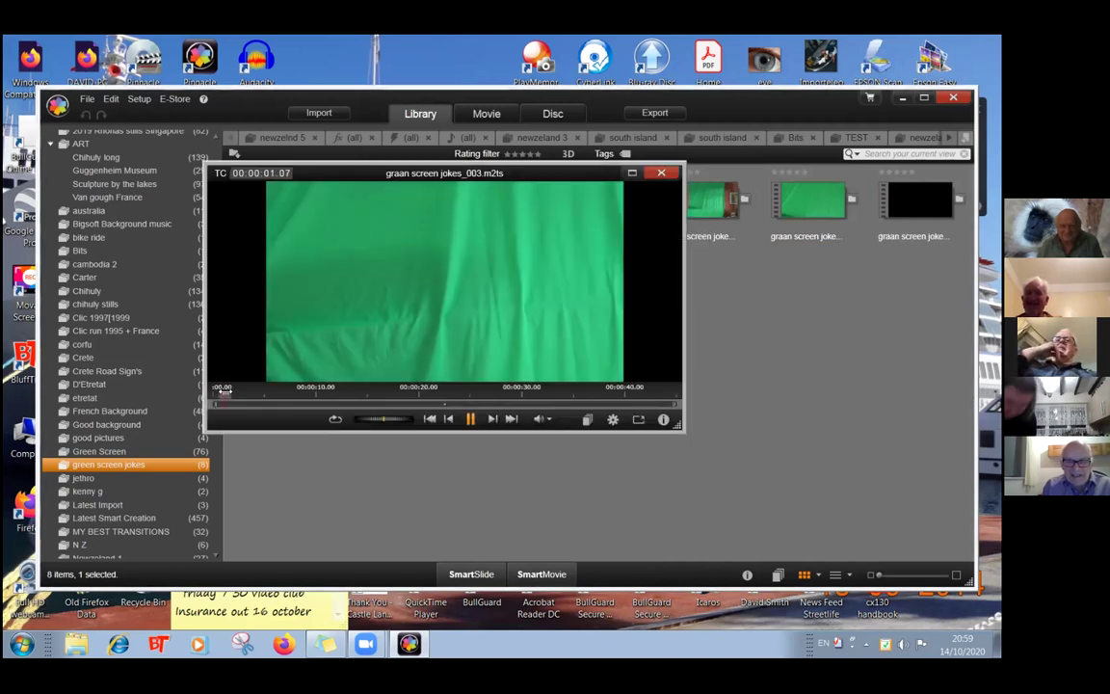
drag(362, 399, 594, 404)
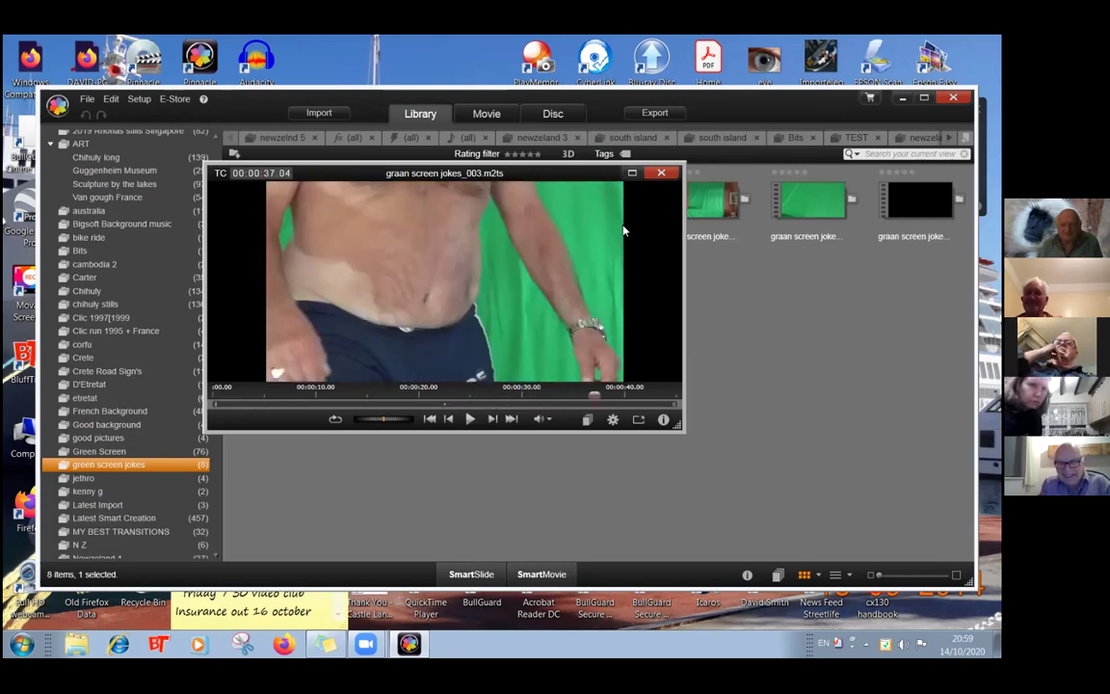
click(672, 175)
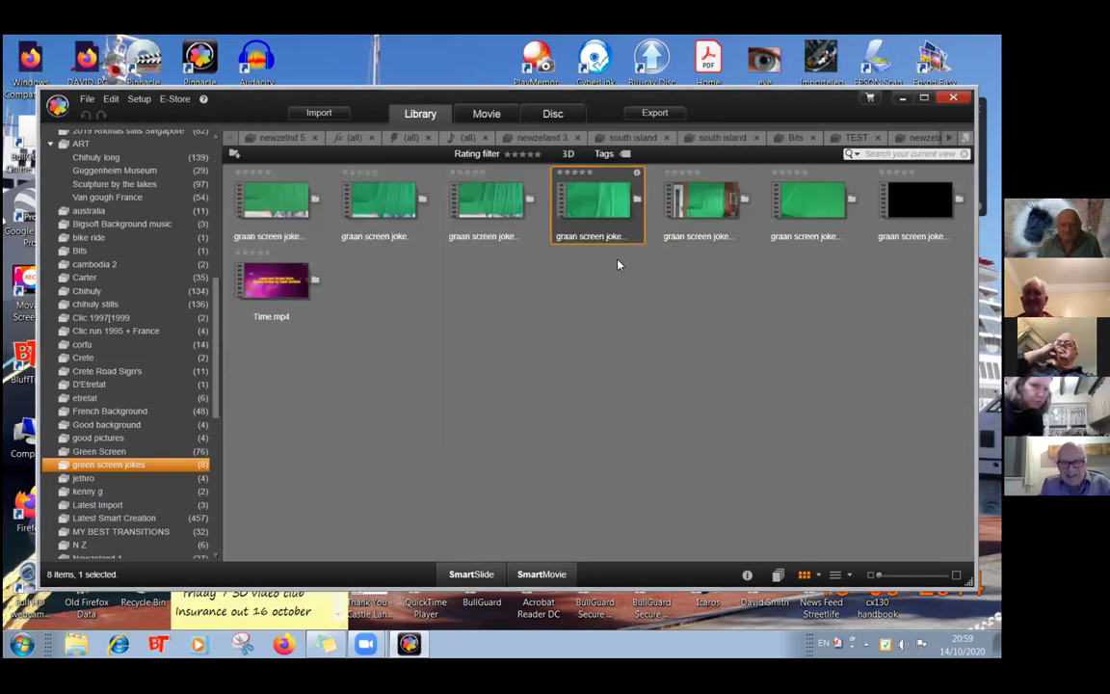
- Preview graan screen jokes_001.m2ts up to 00:00:09.39, close it, and reopen the same clip in the player
click(383, 208)
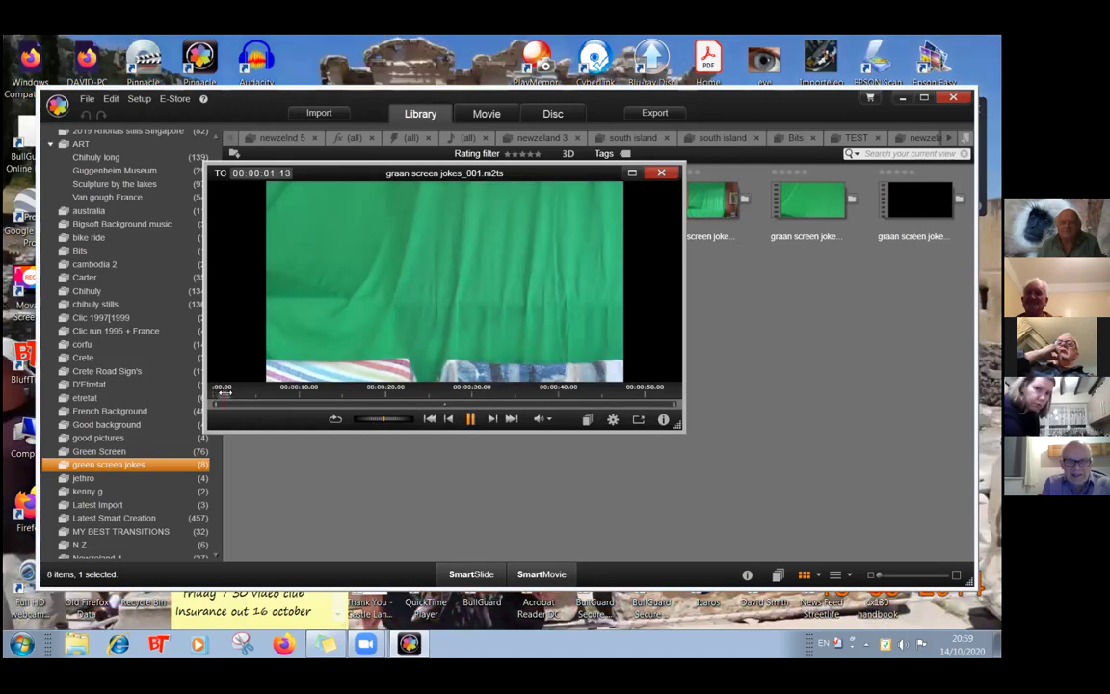
mouse_move(274, 398)
mouse_down()
mouse_move(424, 403)
mouse_move(453, 418)
mouse_move(297, 397)
mouse_up()
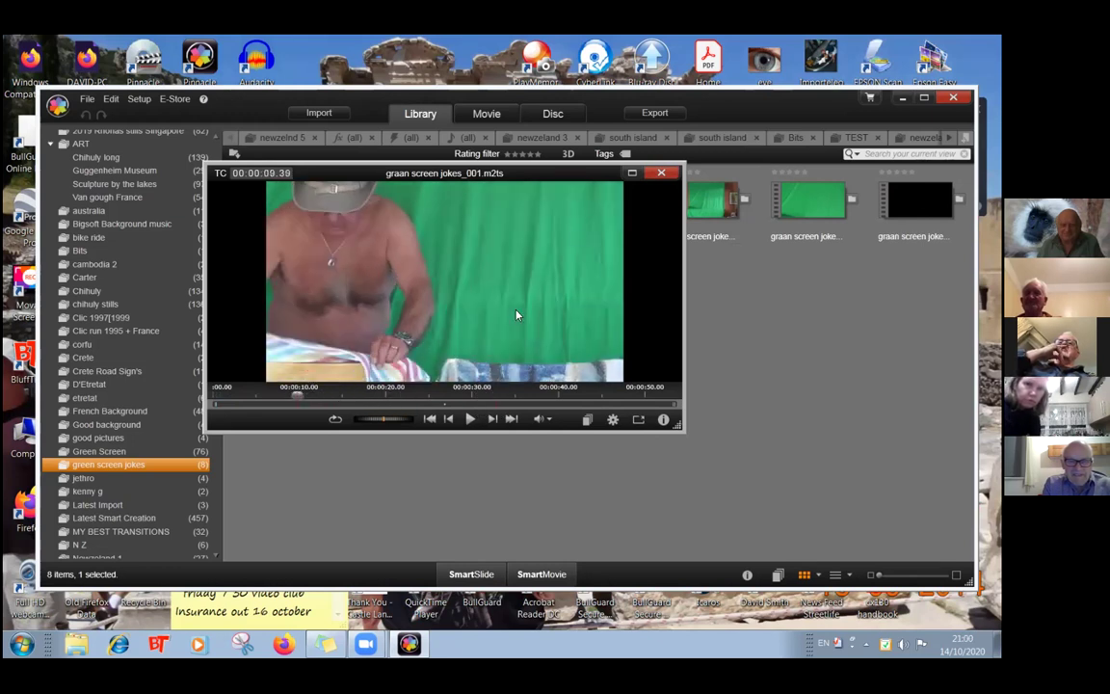
click(590, 160)
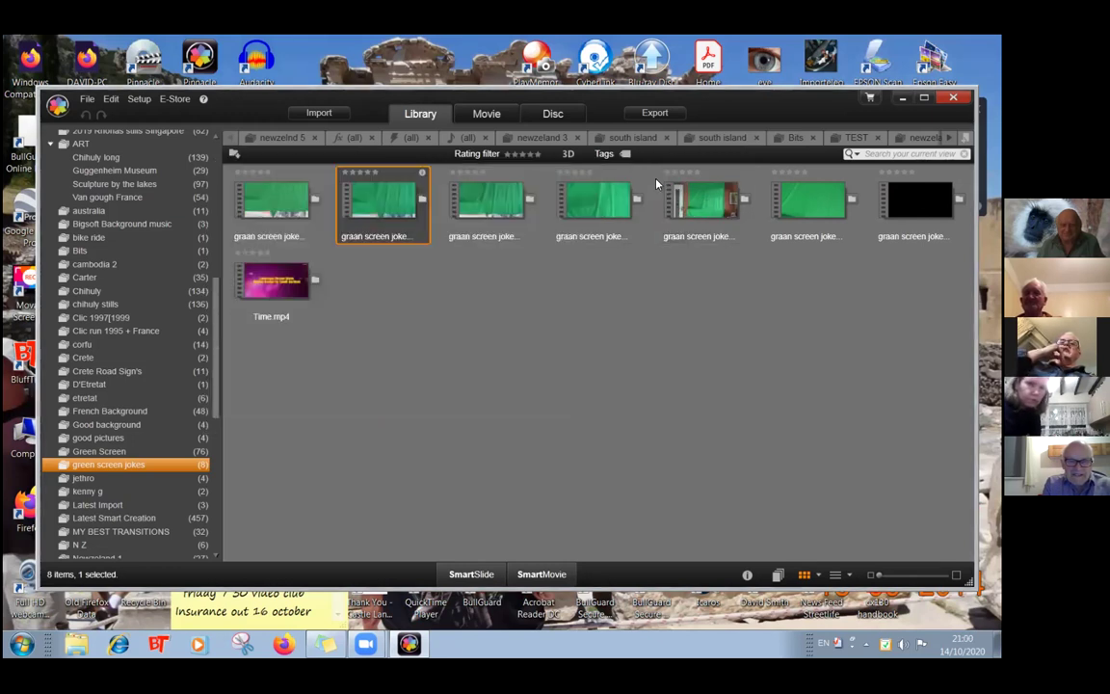
mouse_move(377, 216)
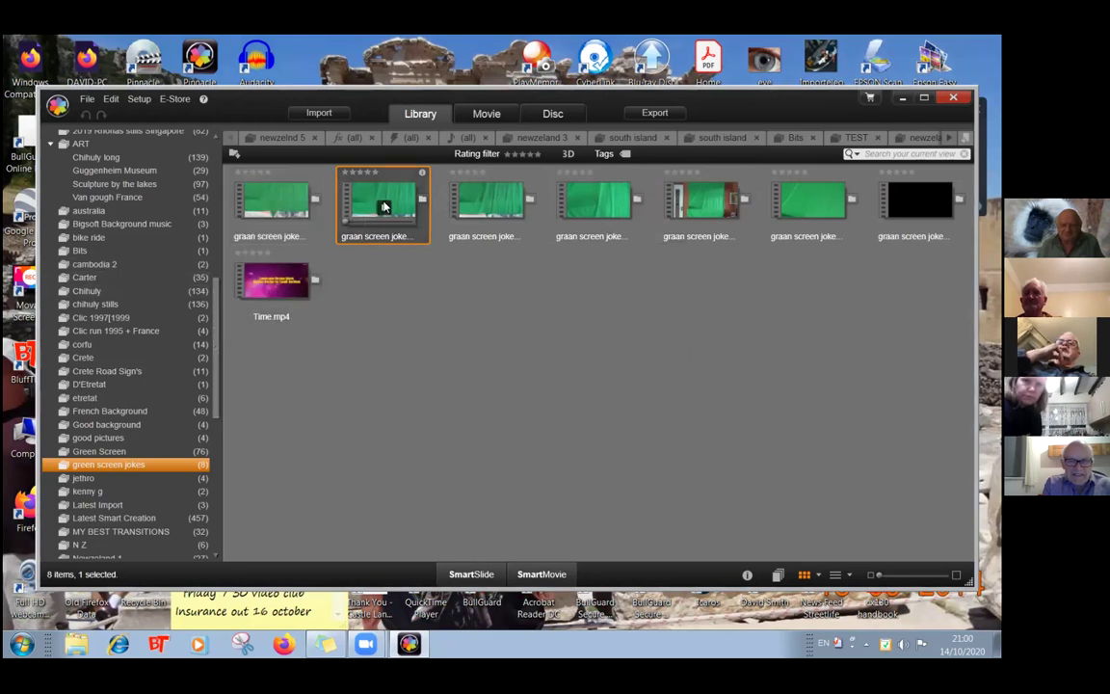
click(384, 209)
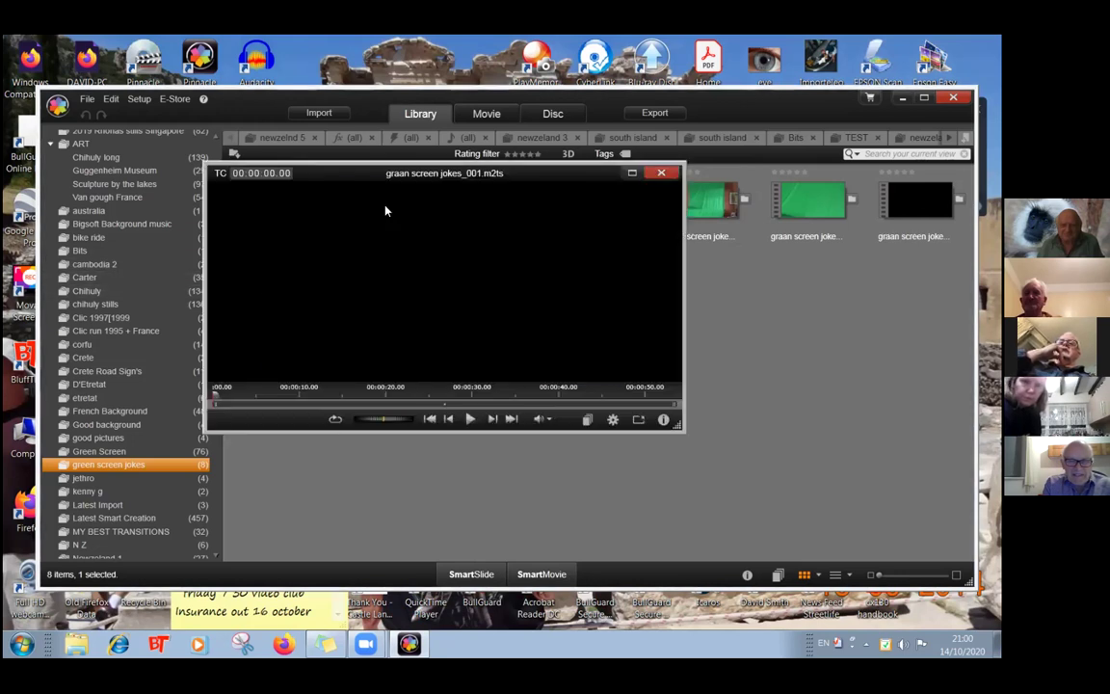
- Watch graan screen jokes_001.m2ts enlarged up to 00:00:37.23, and preview australia 2_399.mp4 from the Green Screen collection up to 00:00:08.20
click(631, 174)
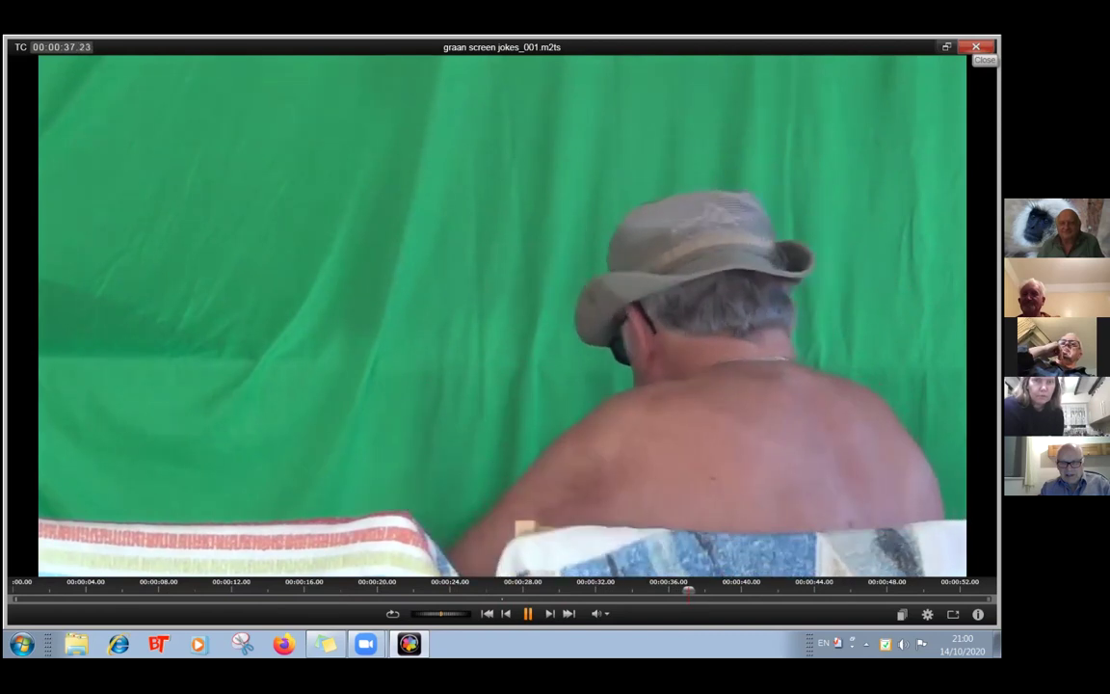
click(976, 46)
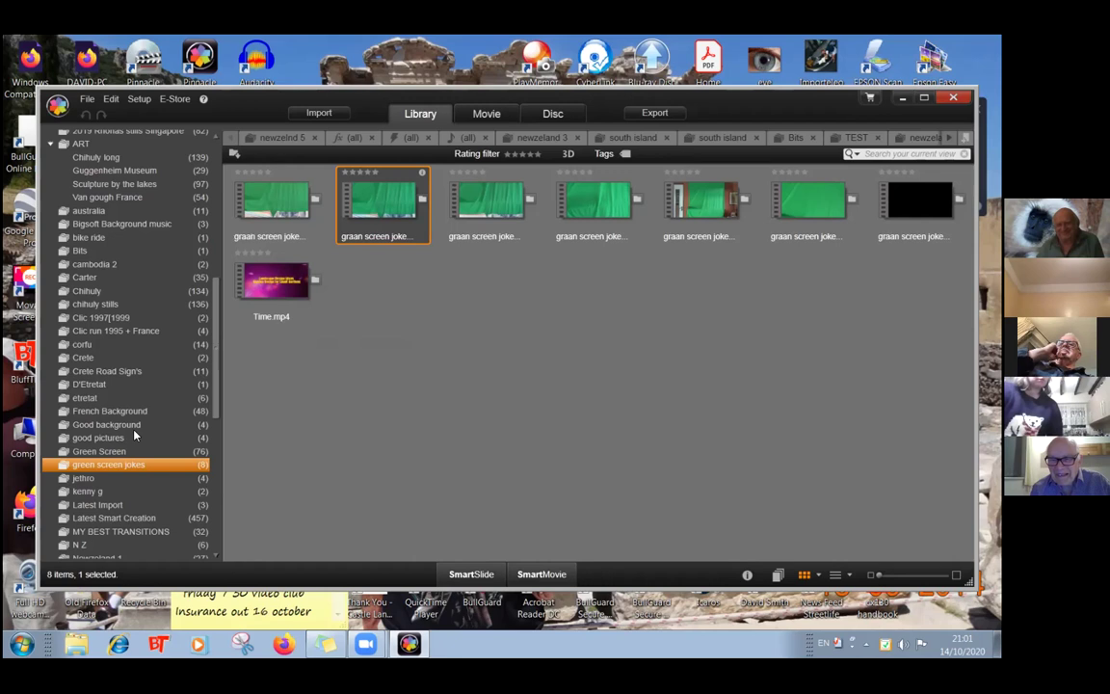
click(112, 452)
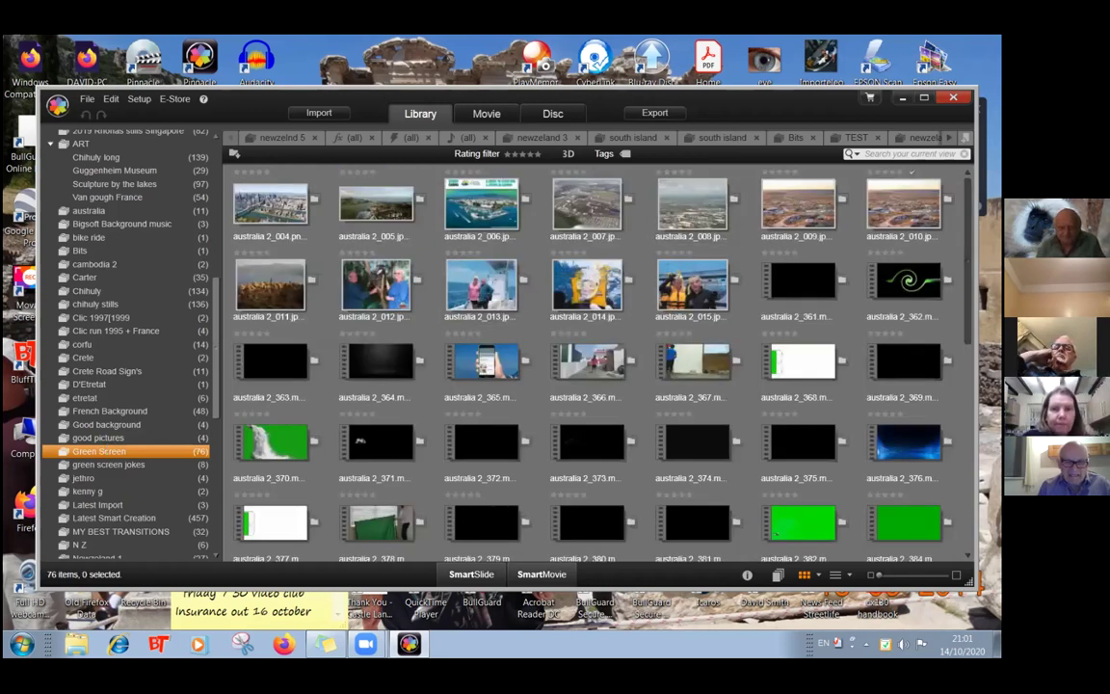
scroll(692, 207, down, 10)
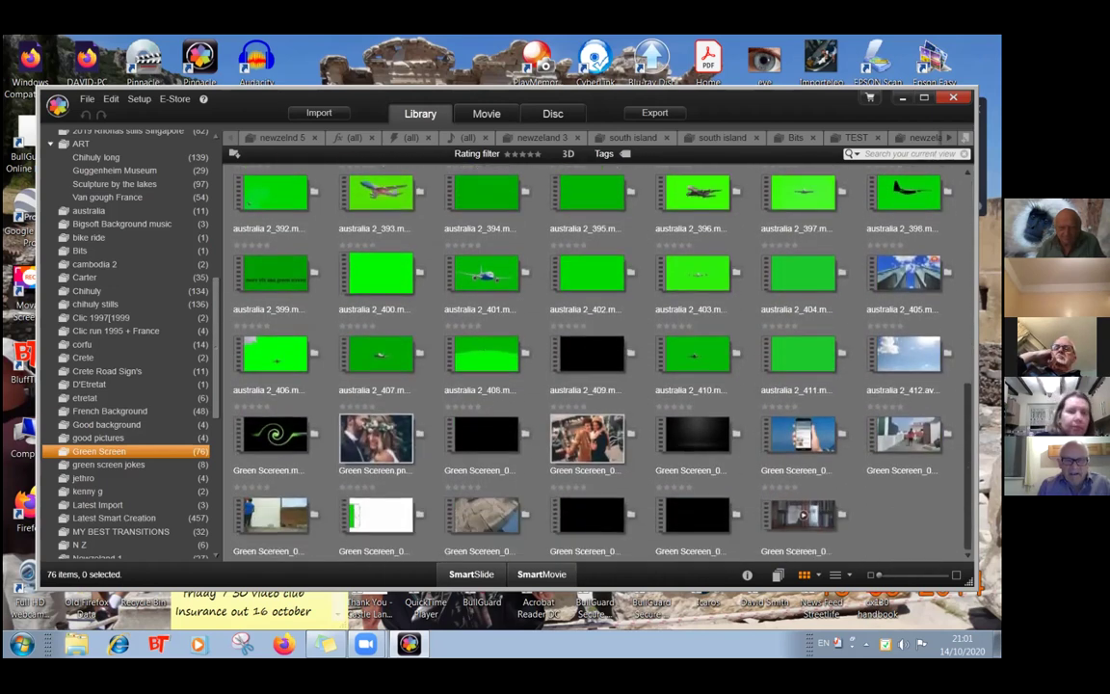
scroll(590, 356, up, 4)
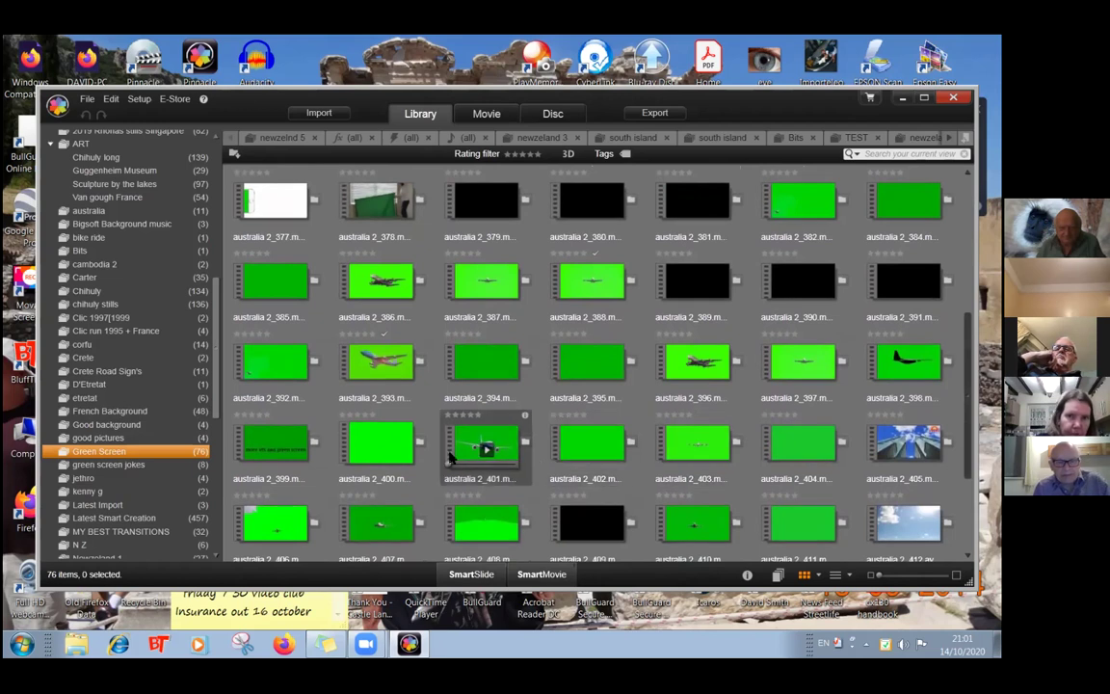
click(275, 450)
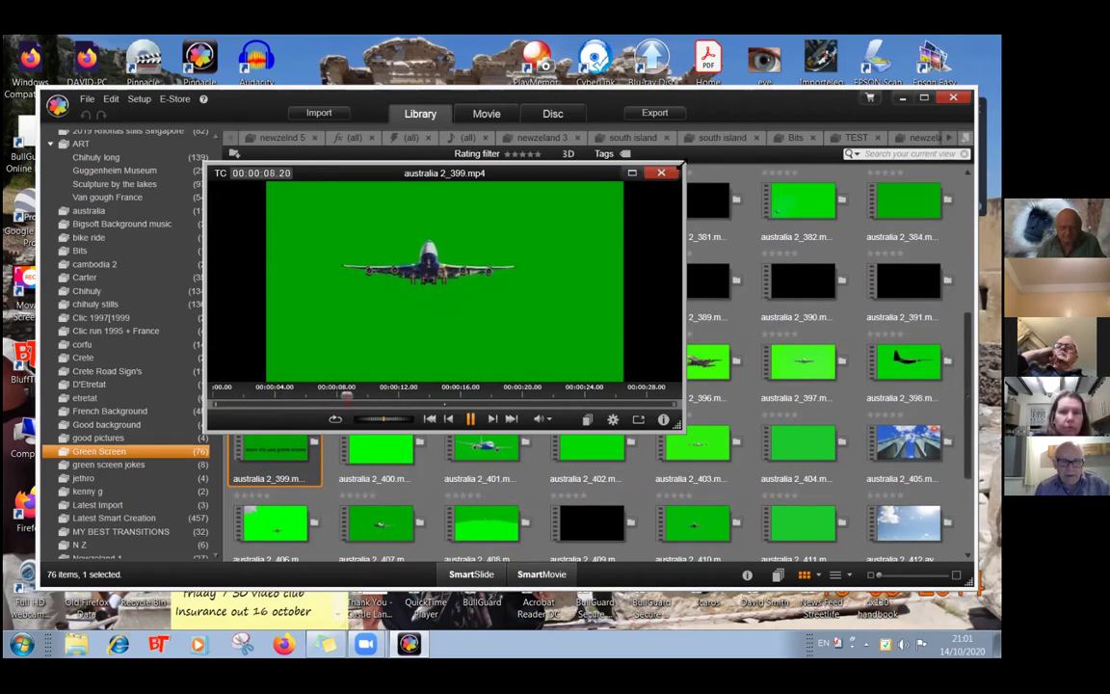
key(Escape)
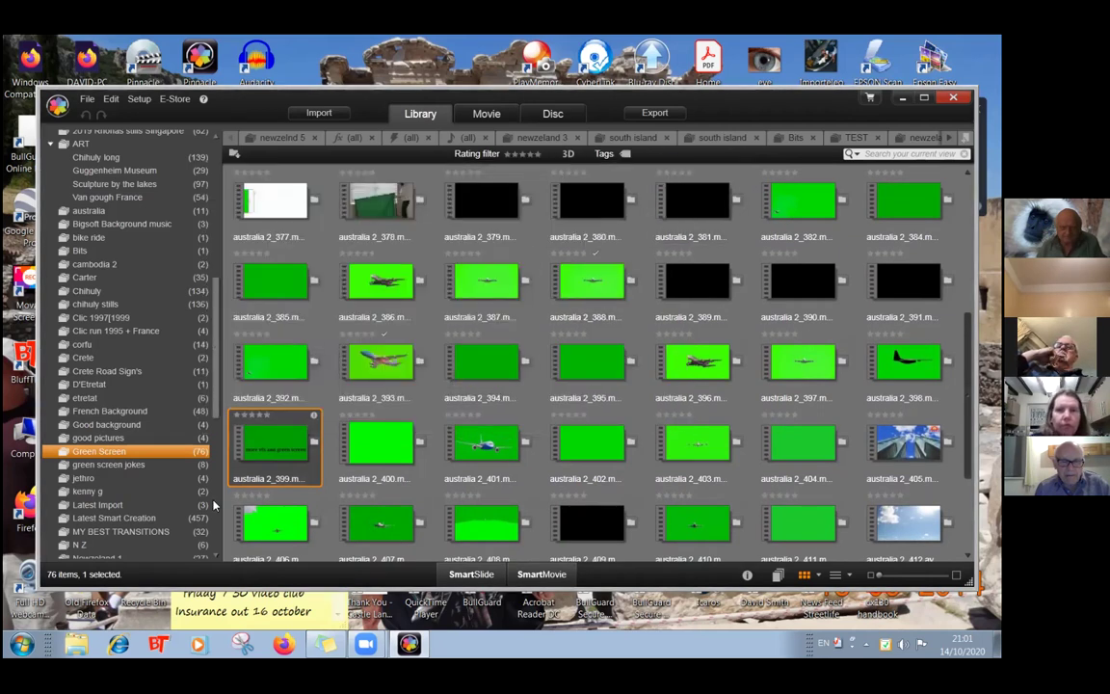
- Look through the MY BEST TRANSITIONS collection and browse the Transitions creative elements down to the Industrial 2 and Multimedia 2 groups
click(148, 534)
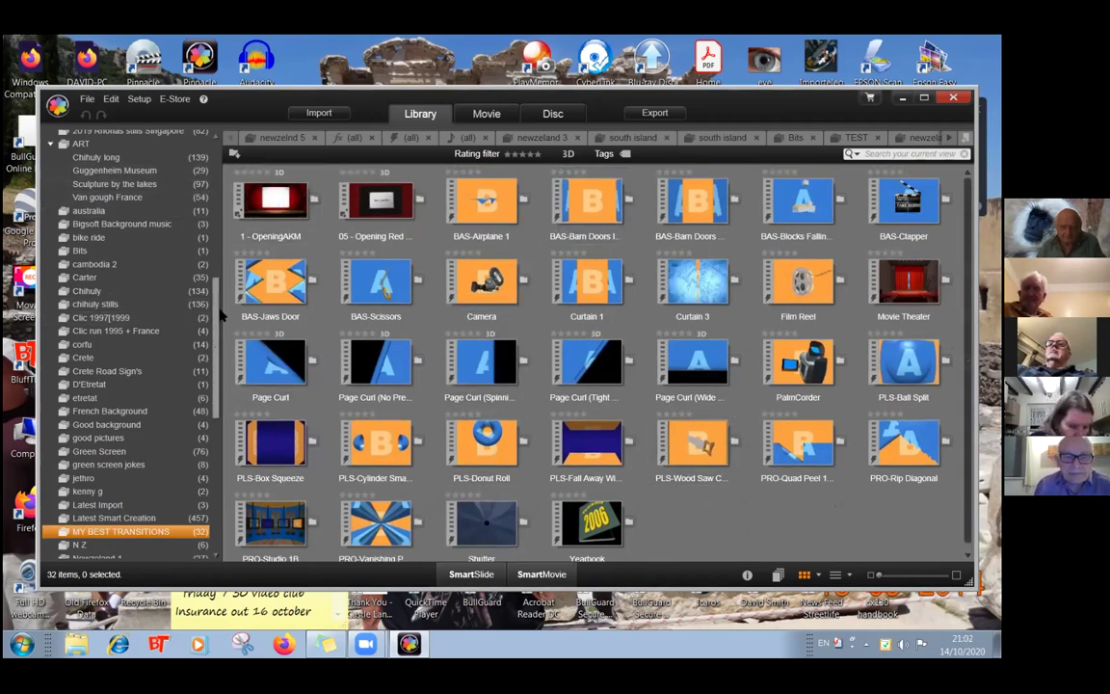
drag(218, 315, 199, 450)
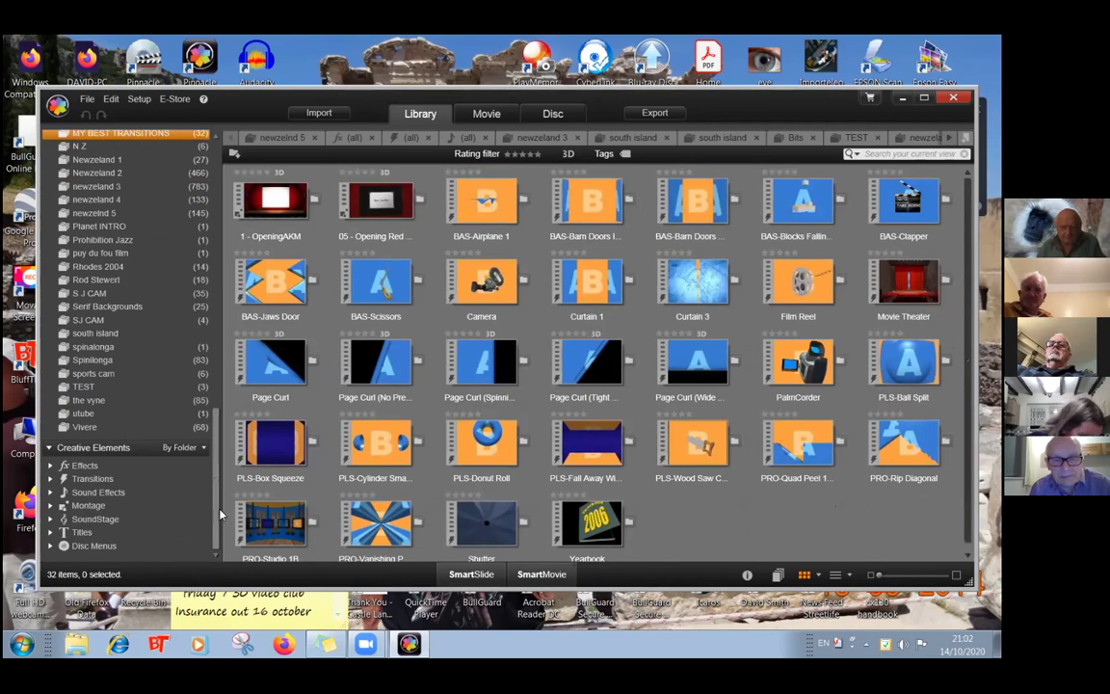
click(93, 479)
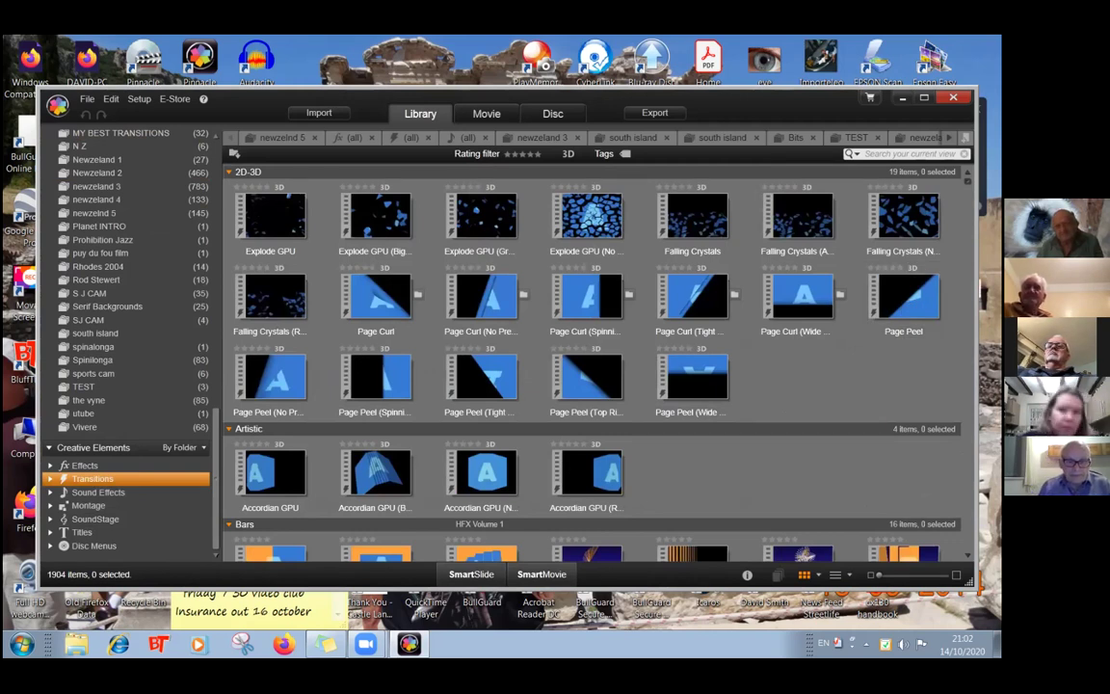
scroll(593, 365, down, 20)
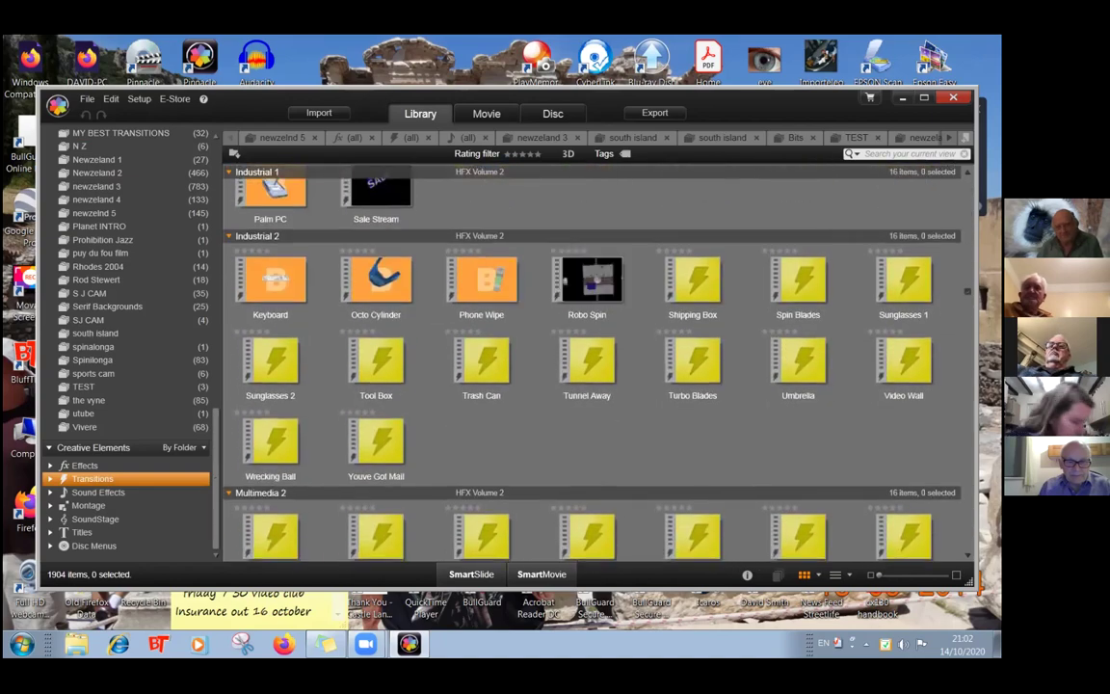
scroll(593, 365, down, 1)
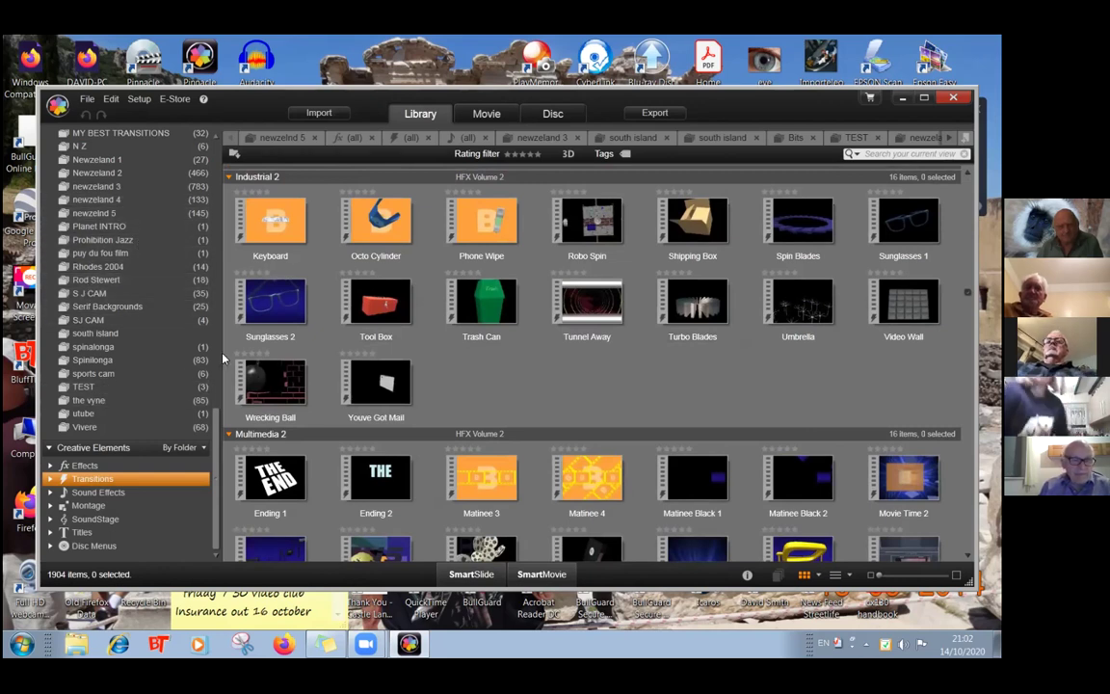
- Try to add the Tool Box transition from the Industrial 2 group to the MY BEST TRANSITIONS collection
scroll(210, 395, up, 2)
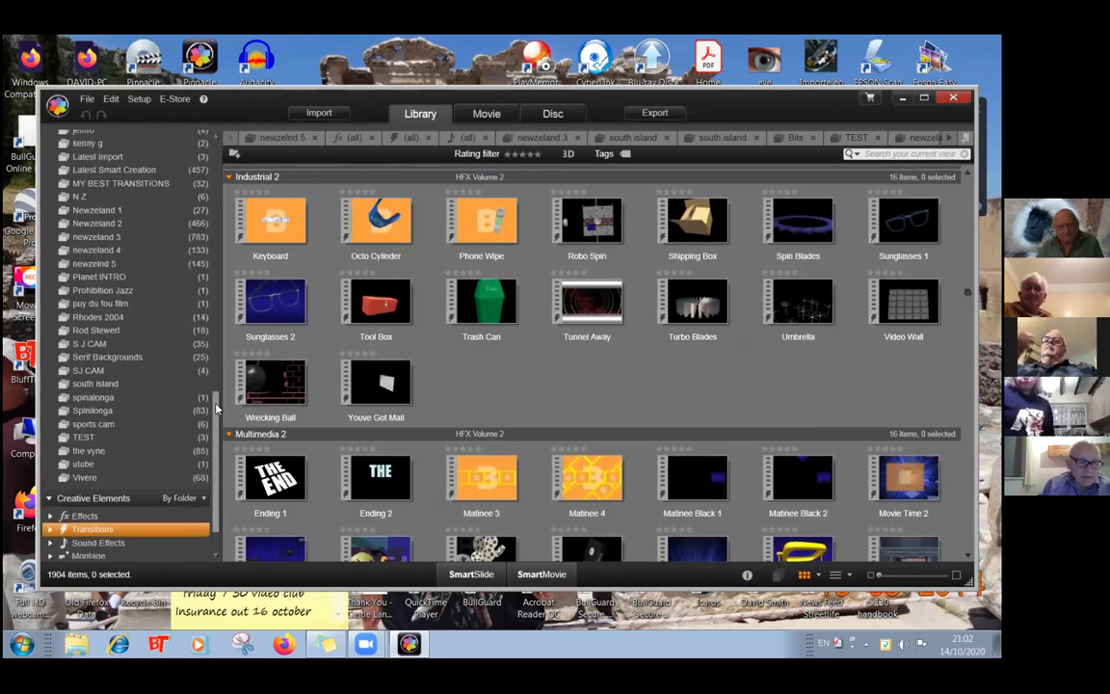
scroll(195, 351, up, 6)
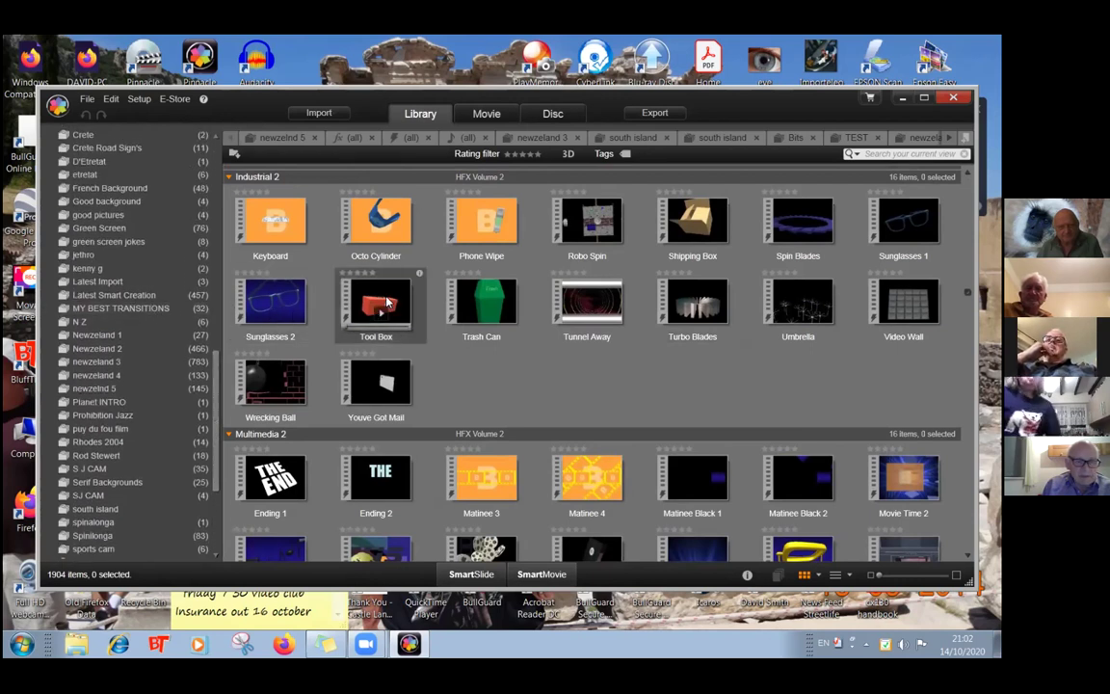
drag(383, 310, 144, 310)
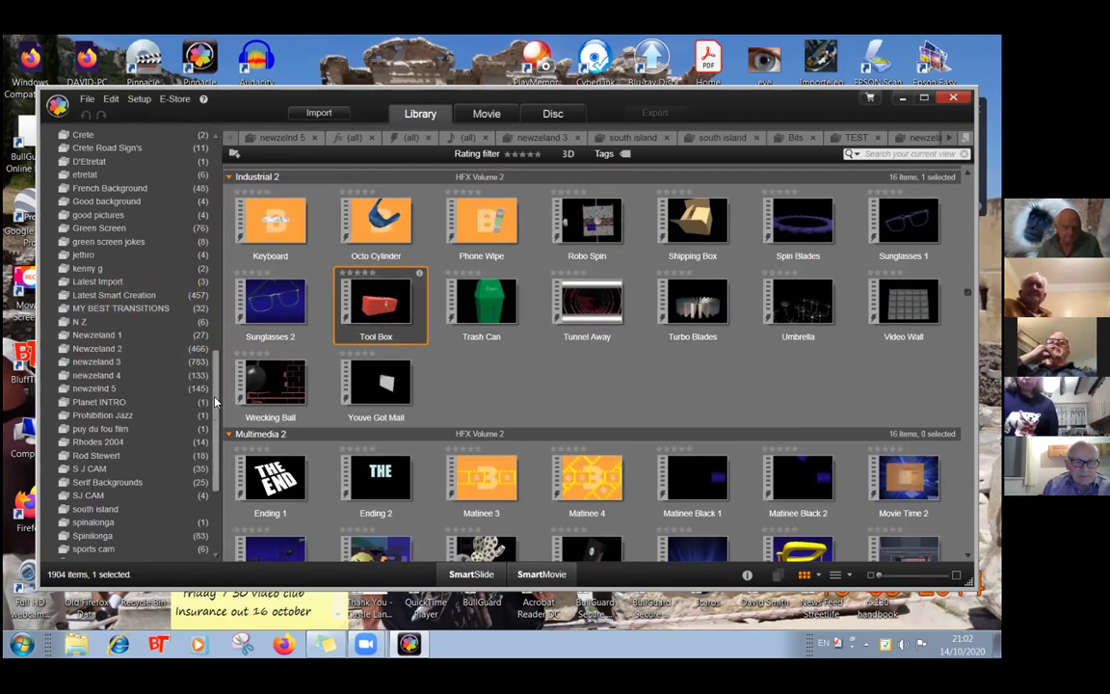
- Add the Ending 1 transition from the Multimedia 2 group to the TEST collection and open that collection
drag(216, 403, 220, 405)
scroll(220, 427, down, 3)
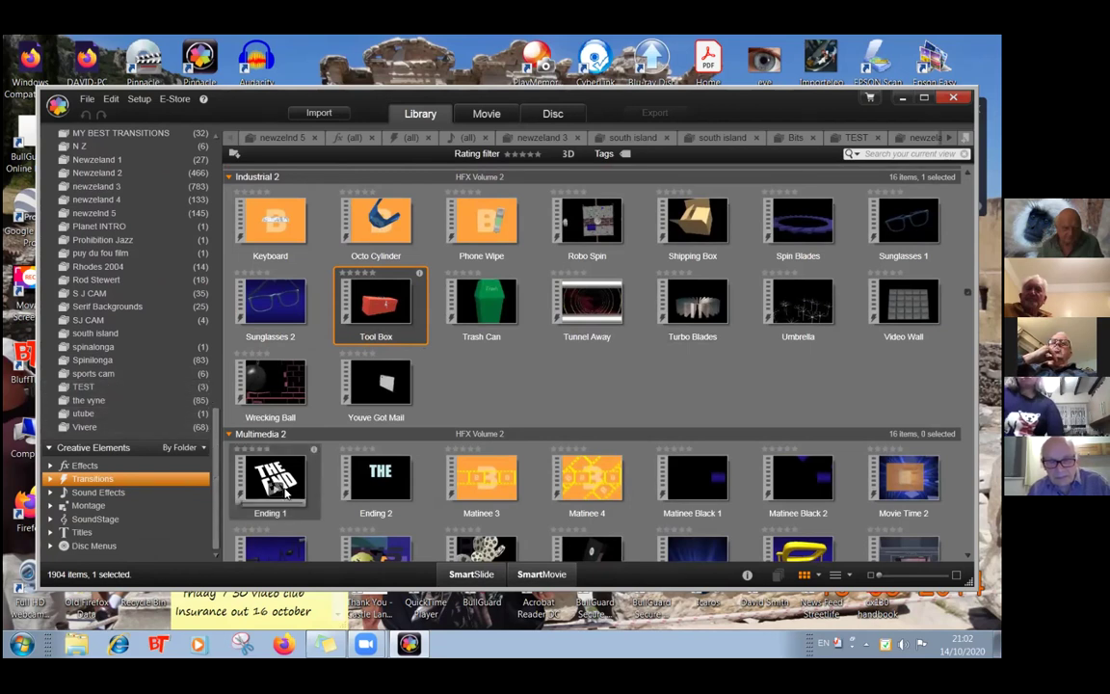
drag(274, 485, 119, 394)
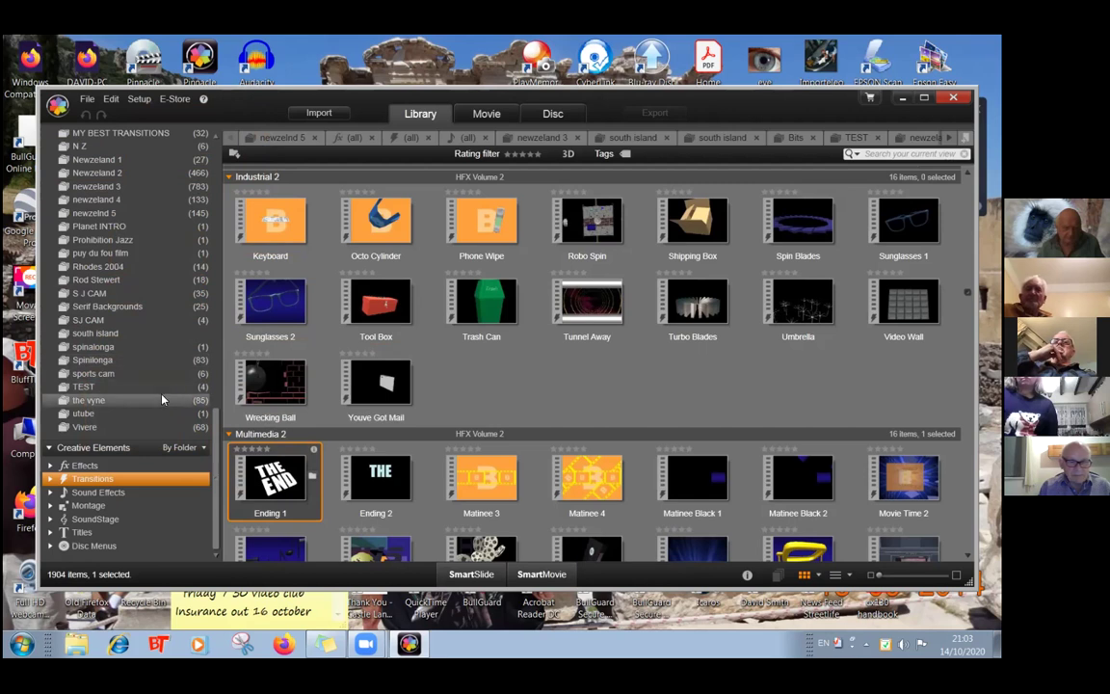
click(201, 388)
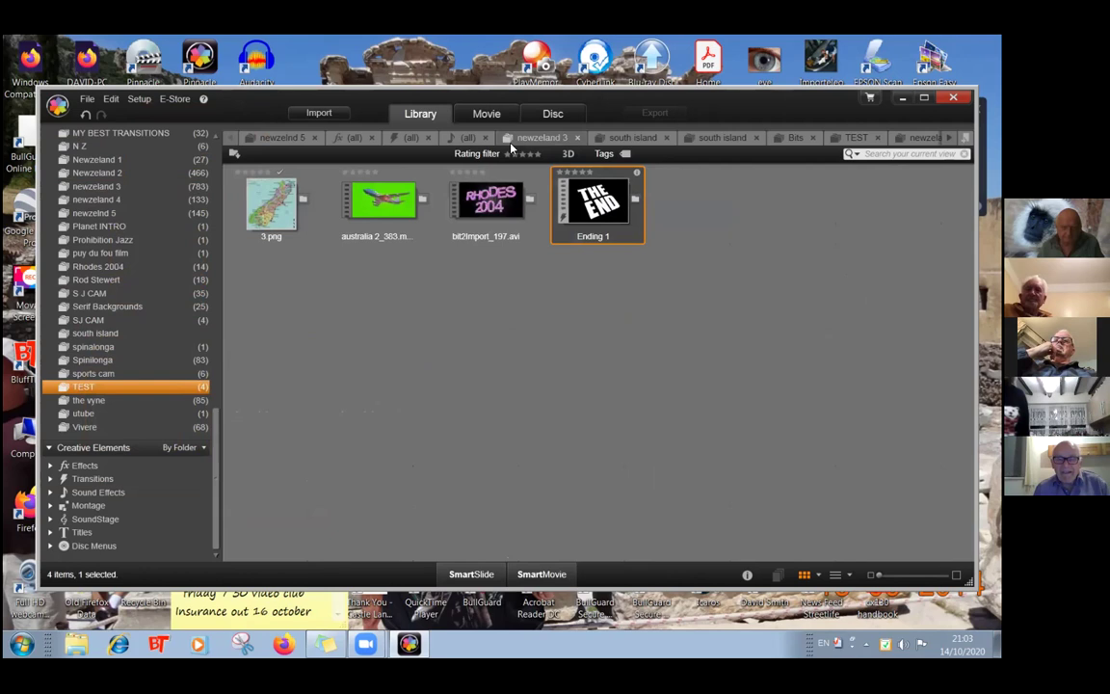
- Switch to movie editing and try to place the Ending 1 transition from the TEST collection near the end of the timeline
click(486, 116)
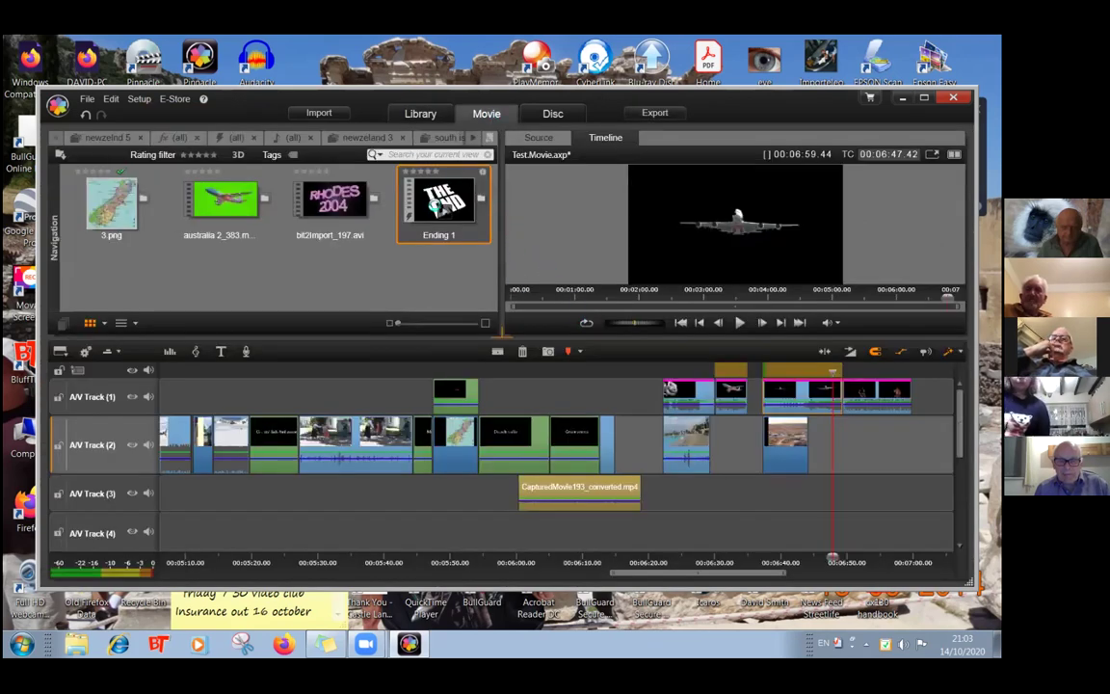
drag(865, 444, 880, 453)
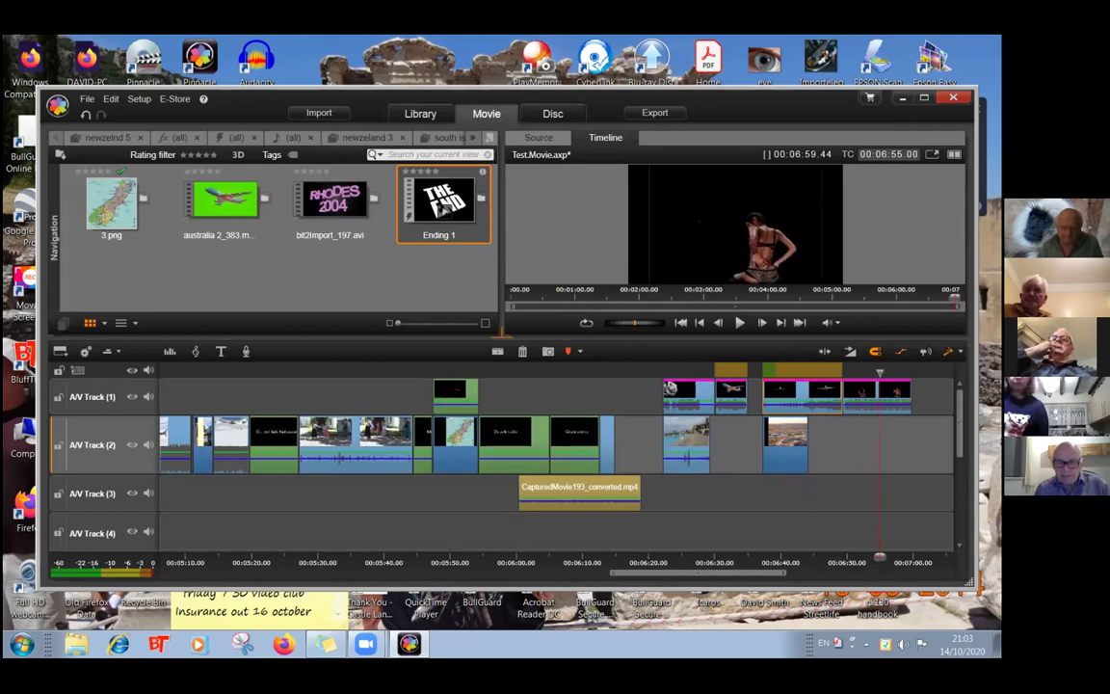
drag(487, 216, 839, 351)
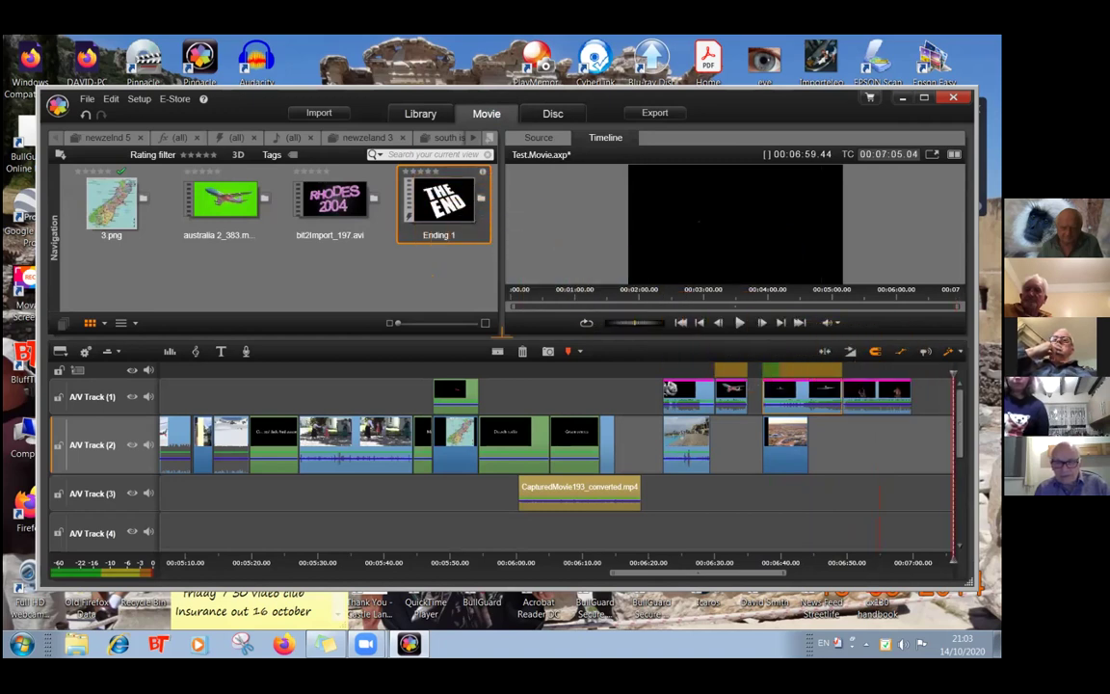
click(879, 453)
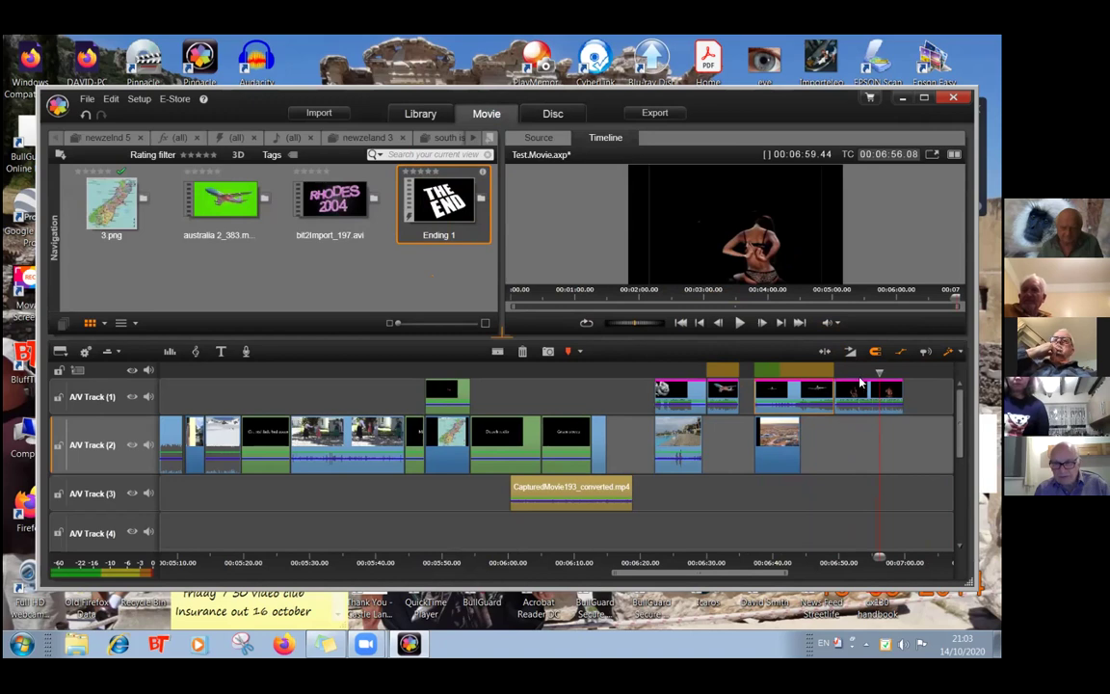
- View 3.png in the Corrections editor at full-screen and restored window size, and cancel the editor without applying changes
double_click(110, 203)
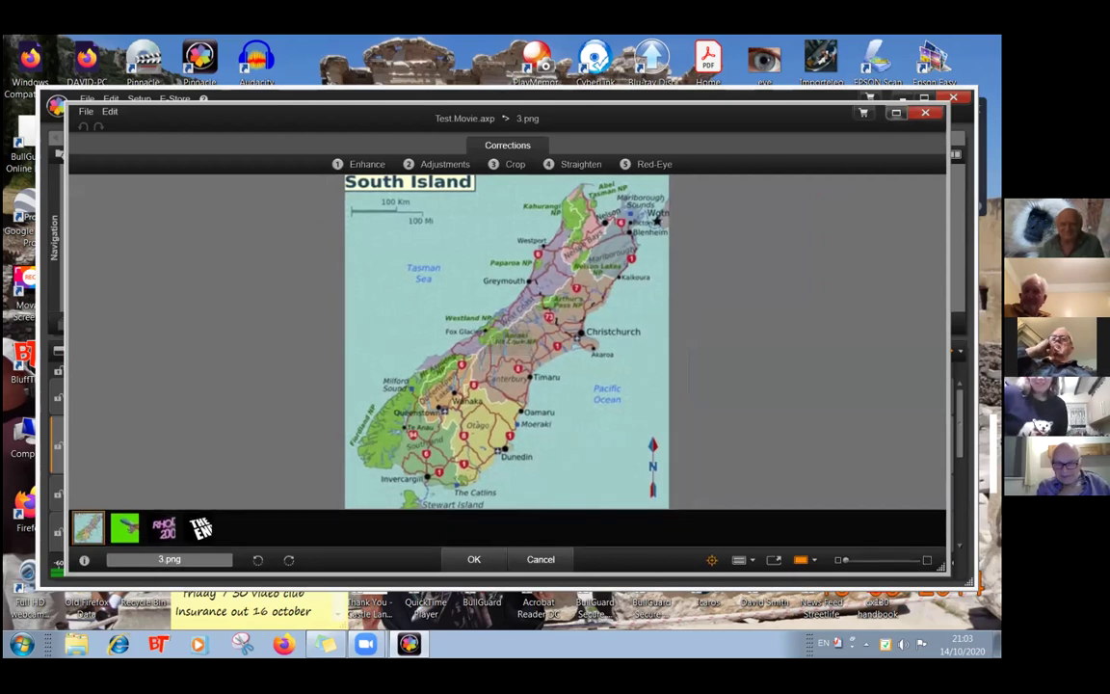
double_click(808, 108)
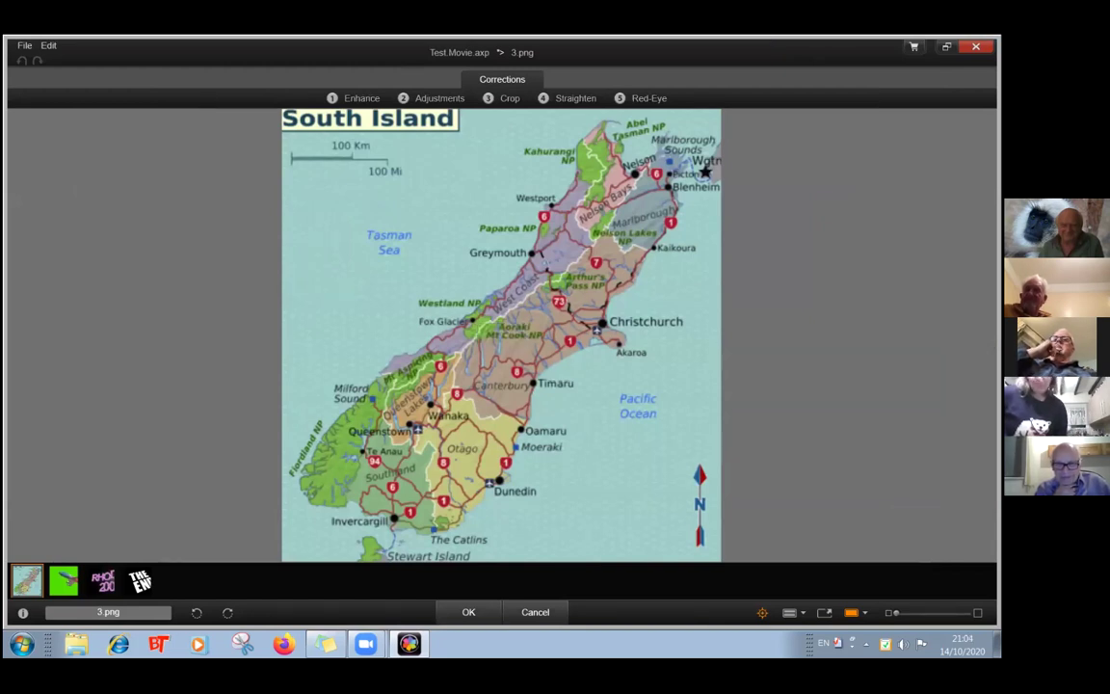
double_click(154, 60)
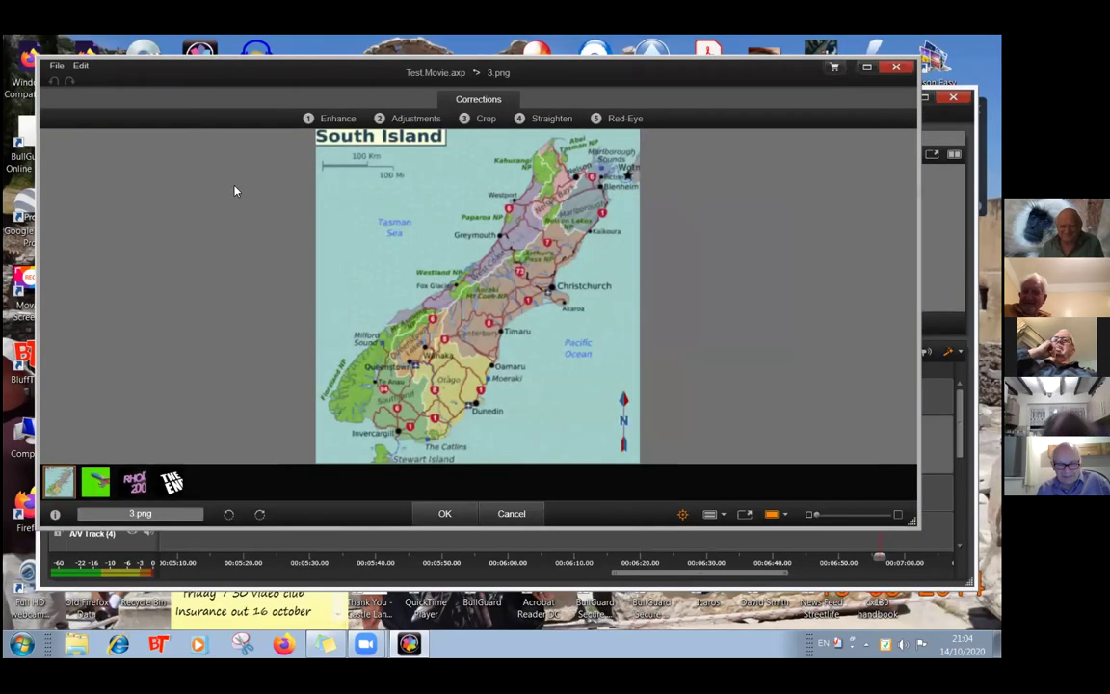
click(495, 511)
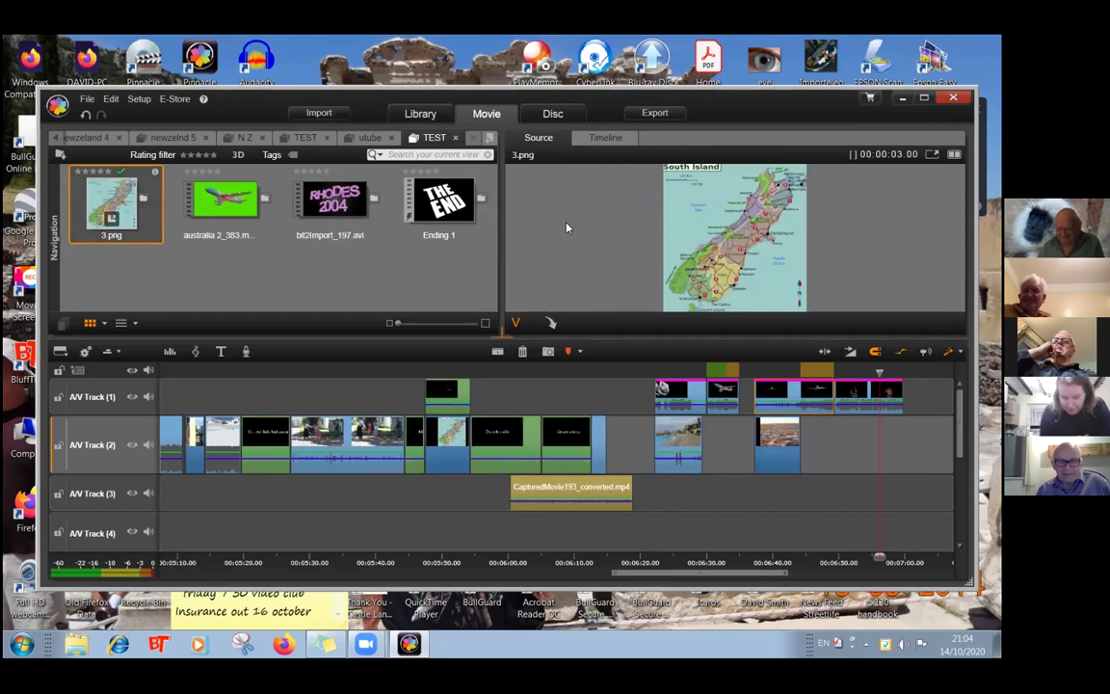
- Move the playhead to 00:06:32.44 over the airplane clip, and examine the audio mixer's track volume and surround controls before hiding them
click(856, 371)
drag(856, 371, 725, 375)
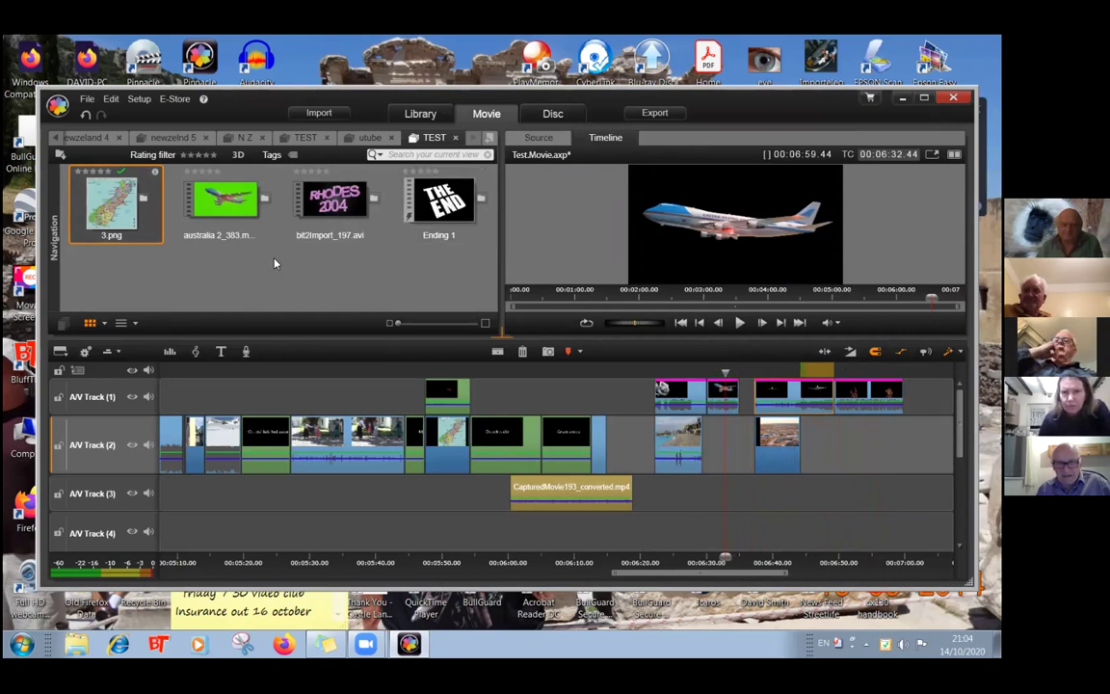
click(168, 354)
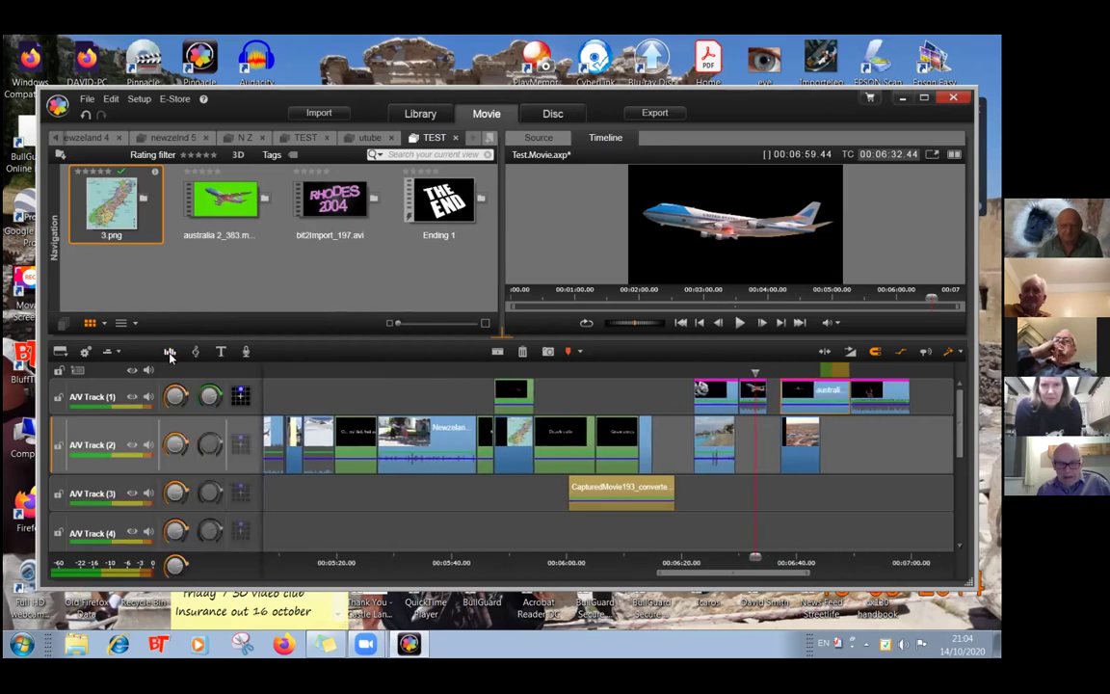
mouse_move(219, 396)
drag(220, 396, 213, 389)
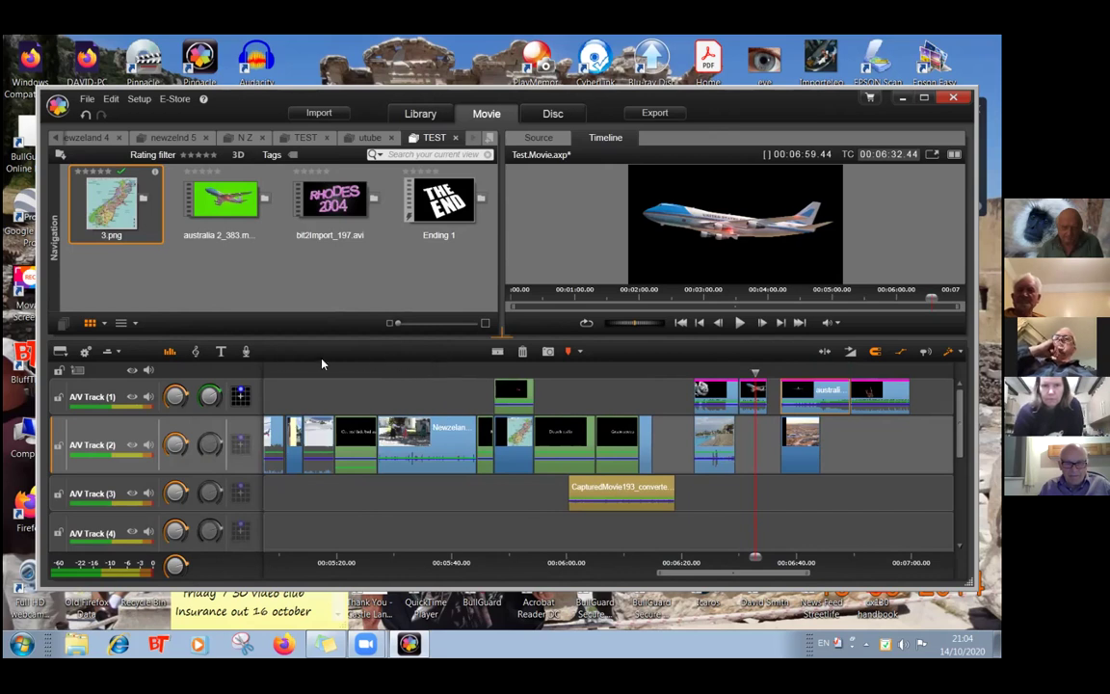
click(170, 353)
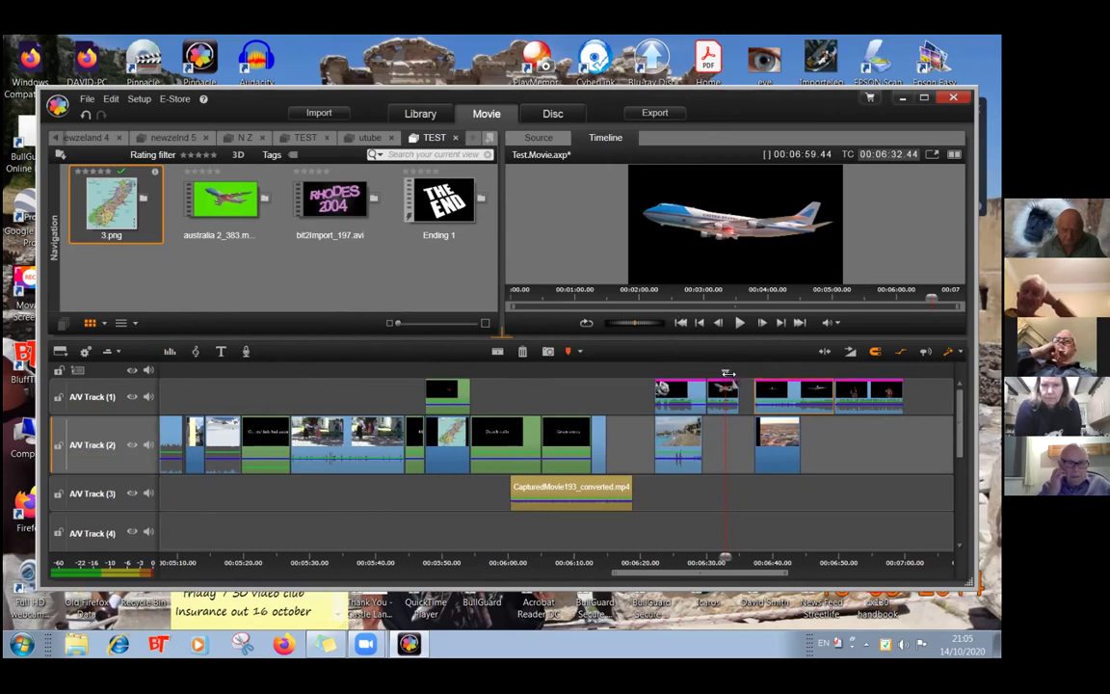
- Move the playhead to 00:07:01.23 past the last clip, and enlarge and reposition the editor window on the desktop
drag(725, 371, 914, 372)
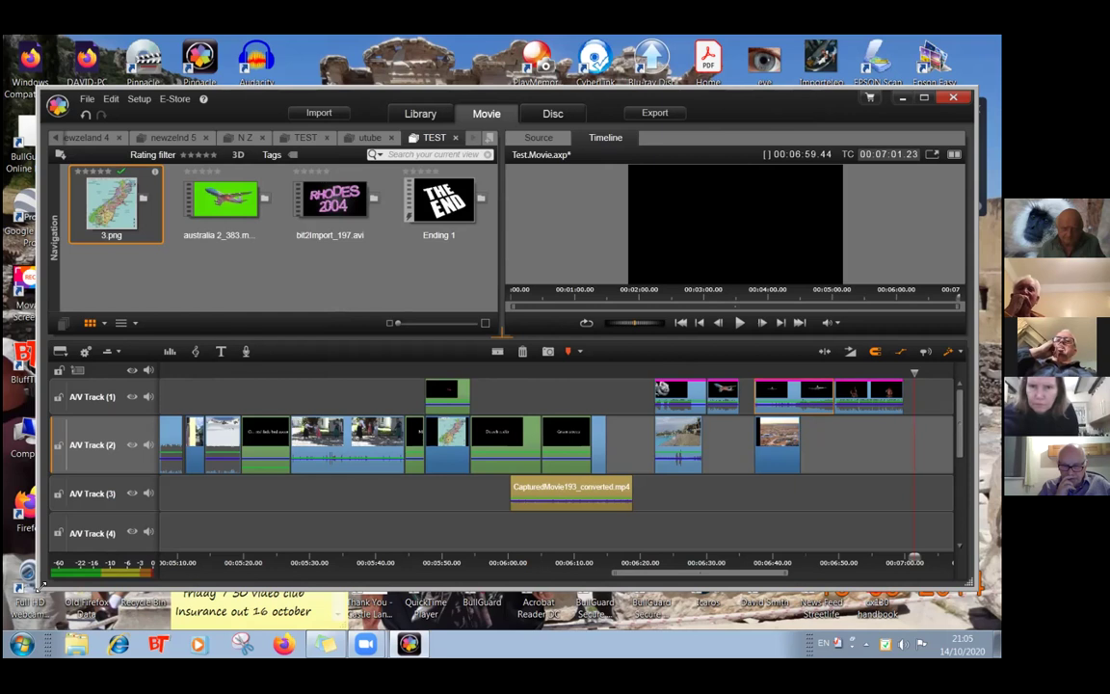
drag(40, 585, 14, 625)
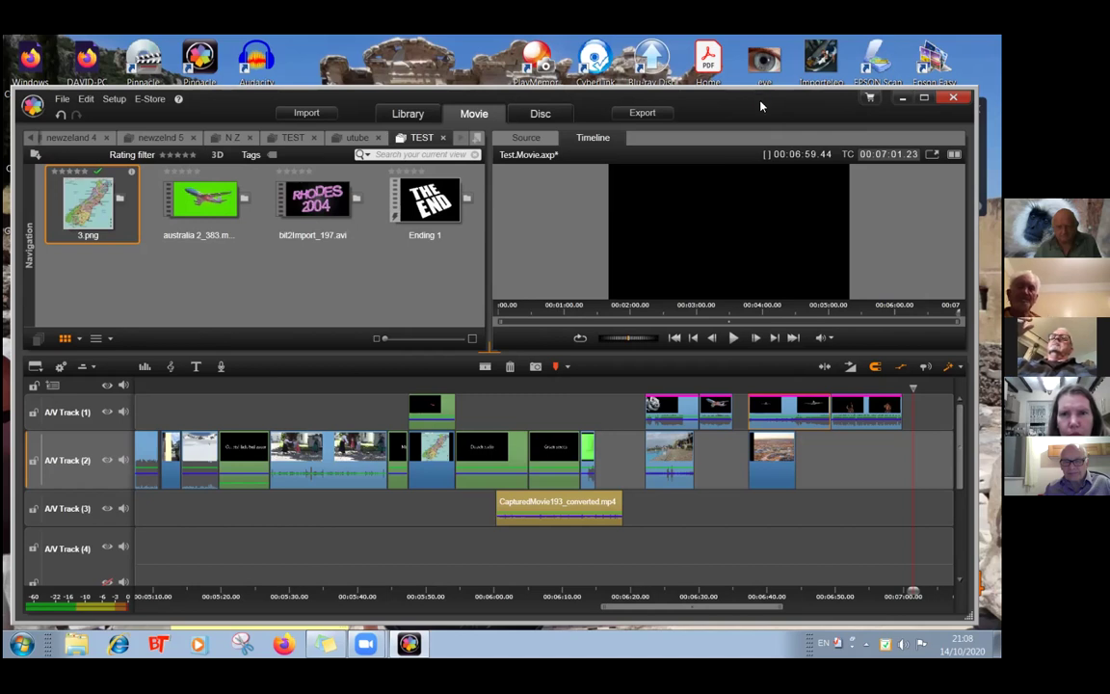
drag(750, 104, 747, 107)
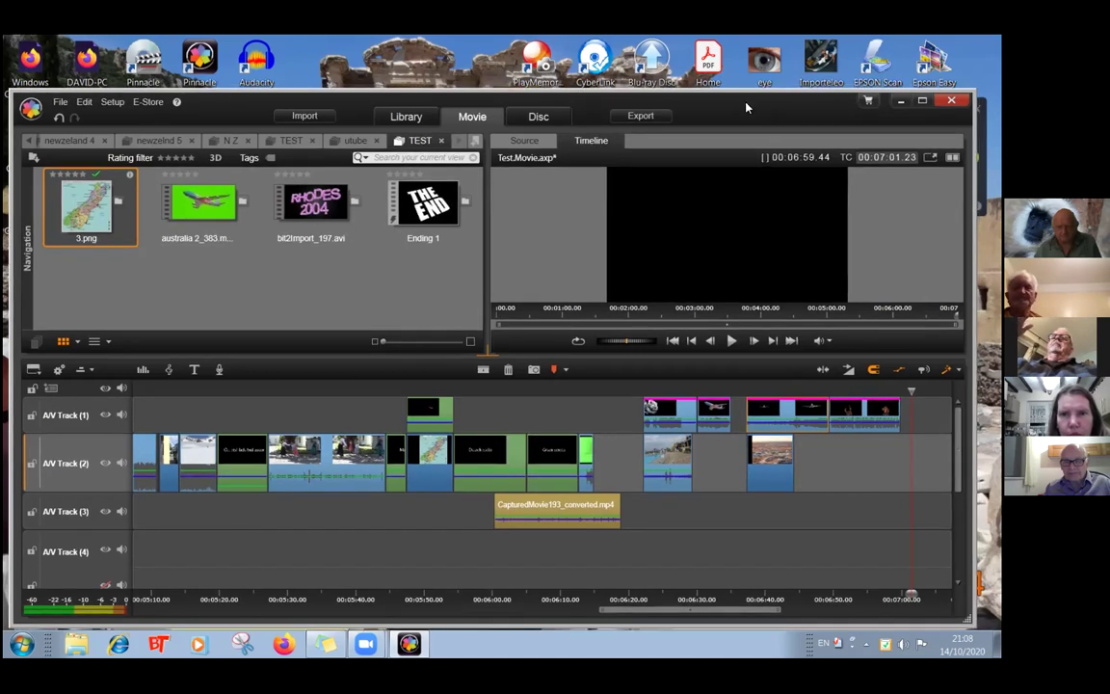